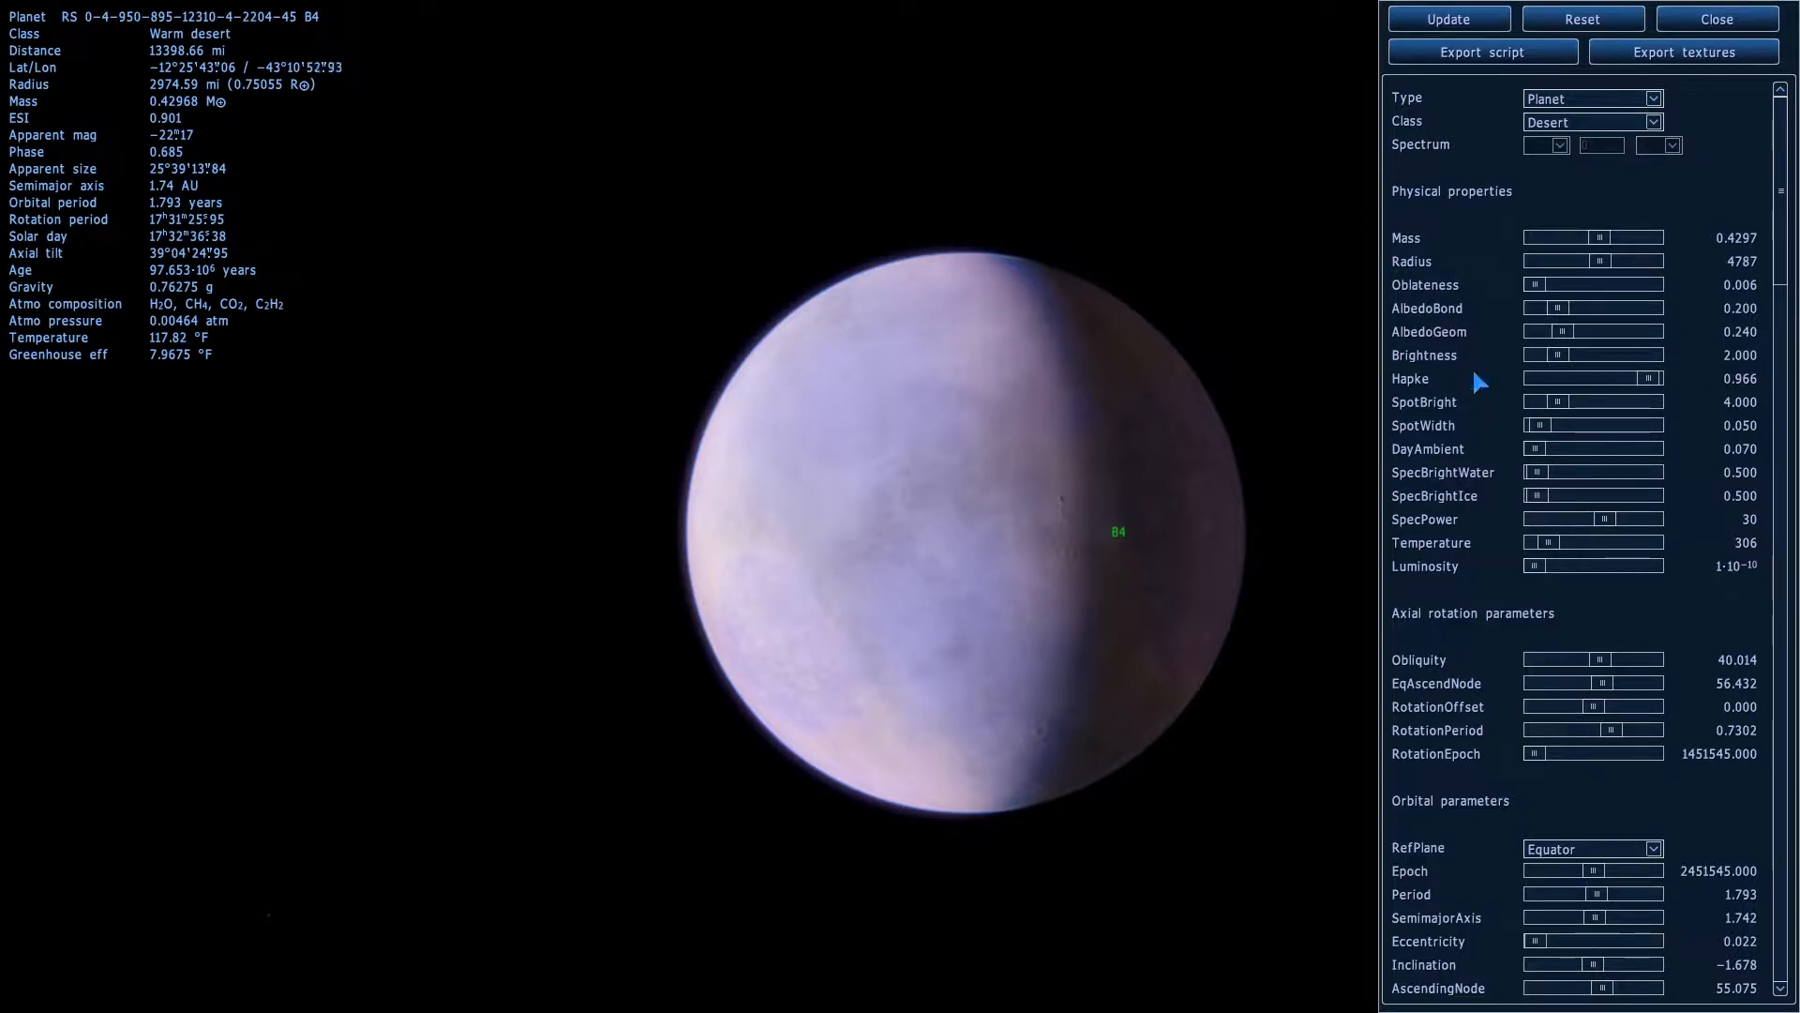
# - Look through the planet's physical, rotation, orbital, landscape and clouds parameters in the editor
pyautogui.scroll(-16, 1519, 822)
pyautogui.scroll(-15, 1519, 822)
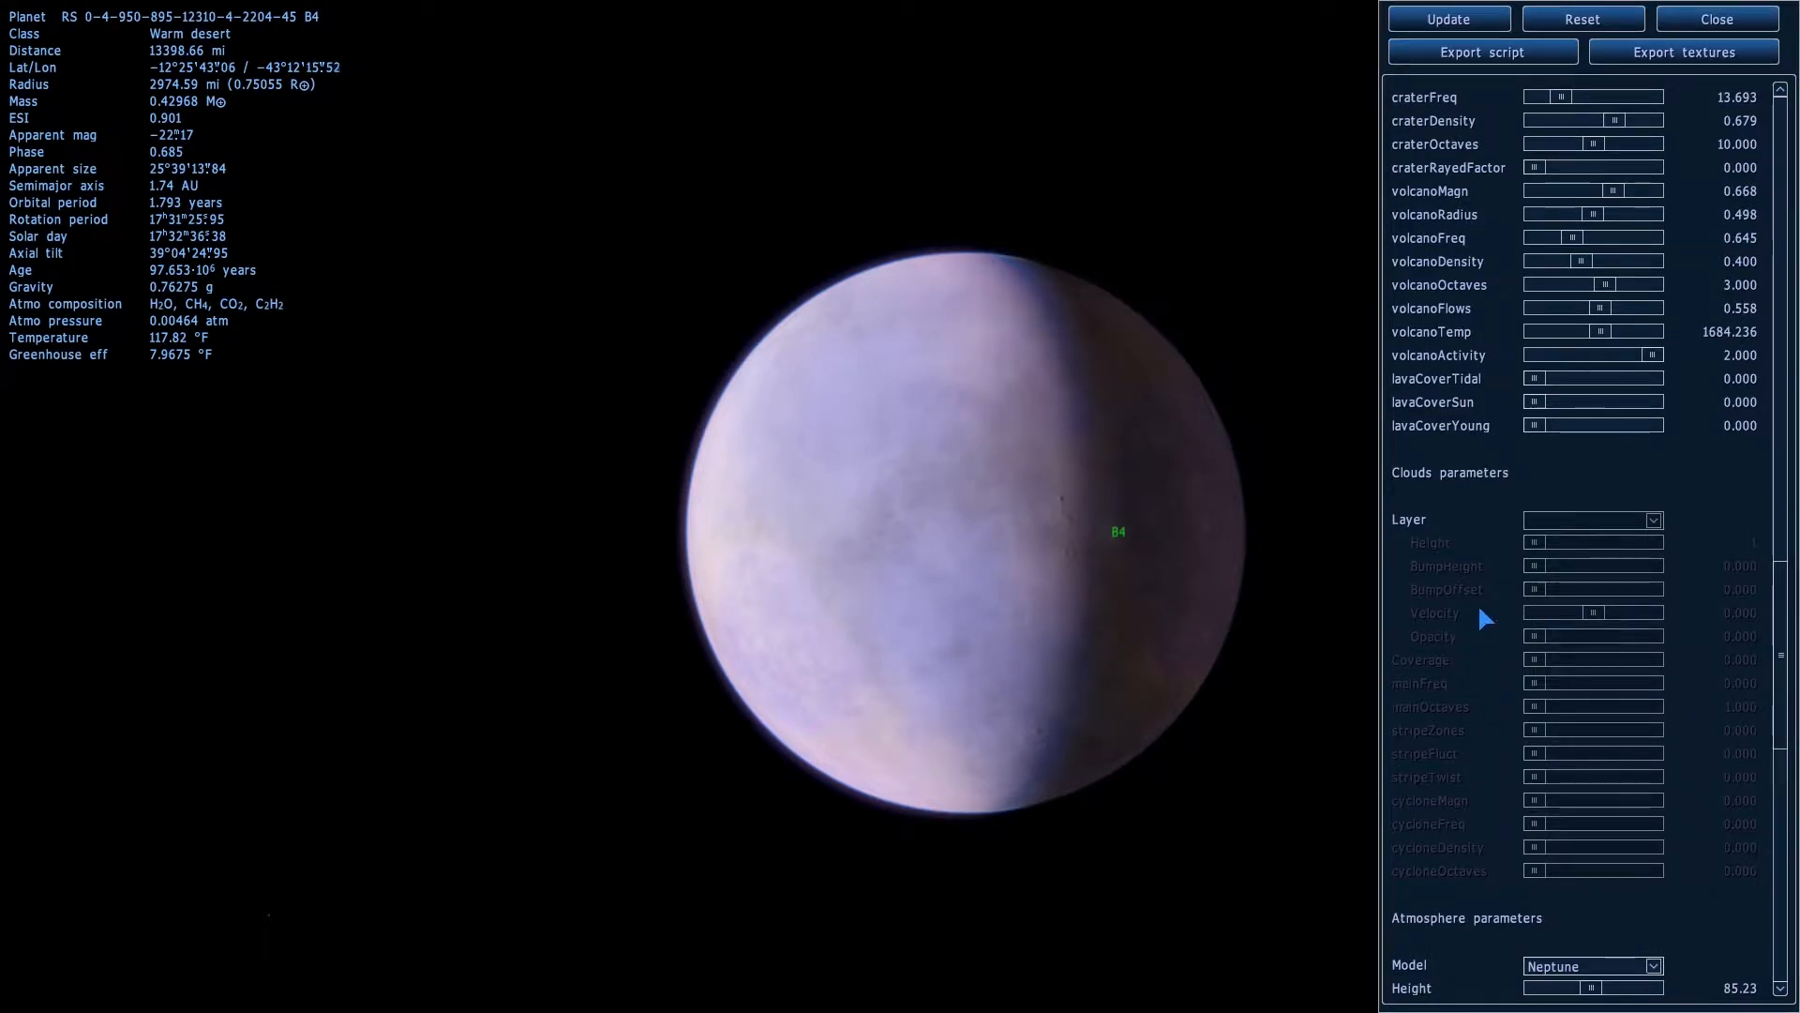
pyautogui.scroll(20, 1477, 604)
pyautogui.scroll(10, 1472, 591)
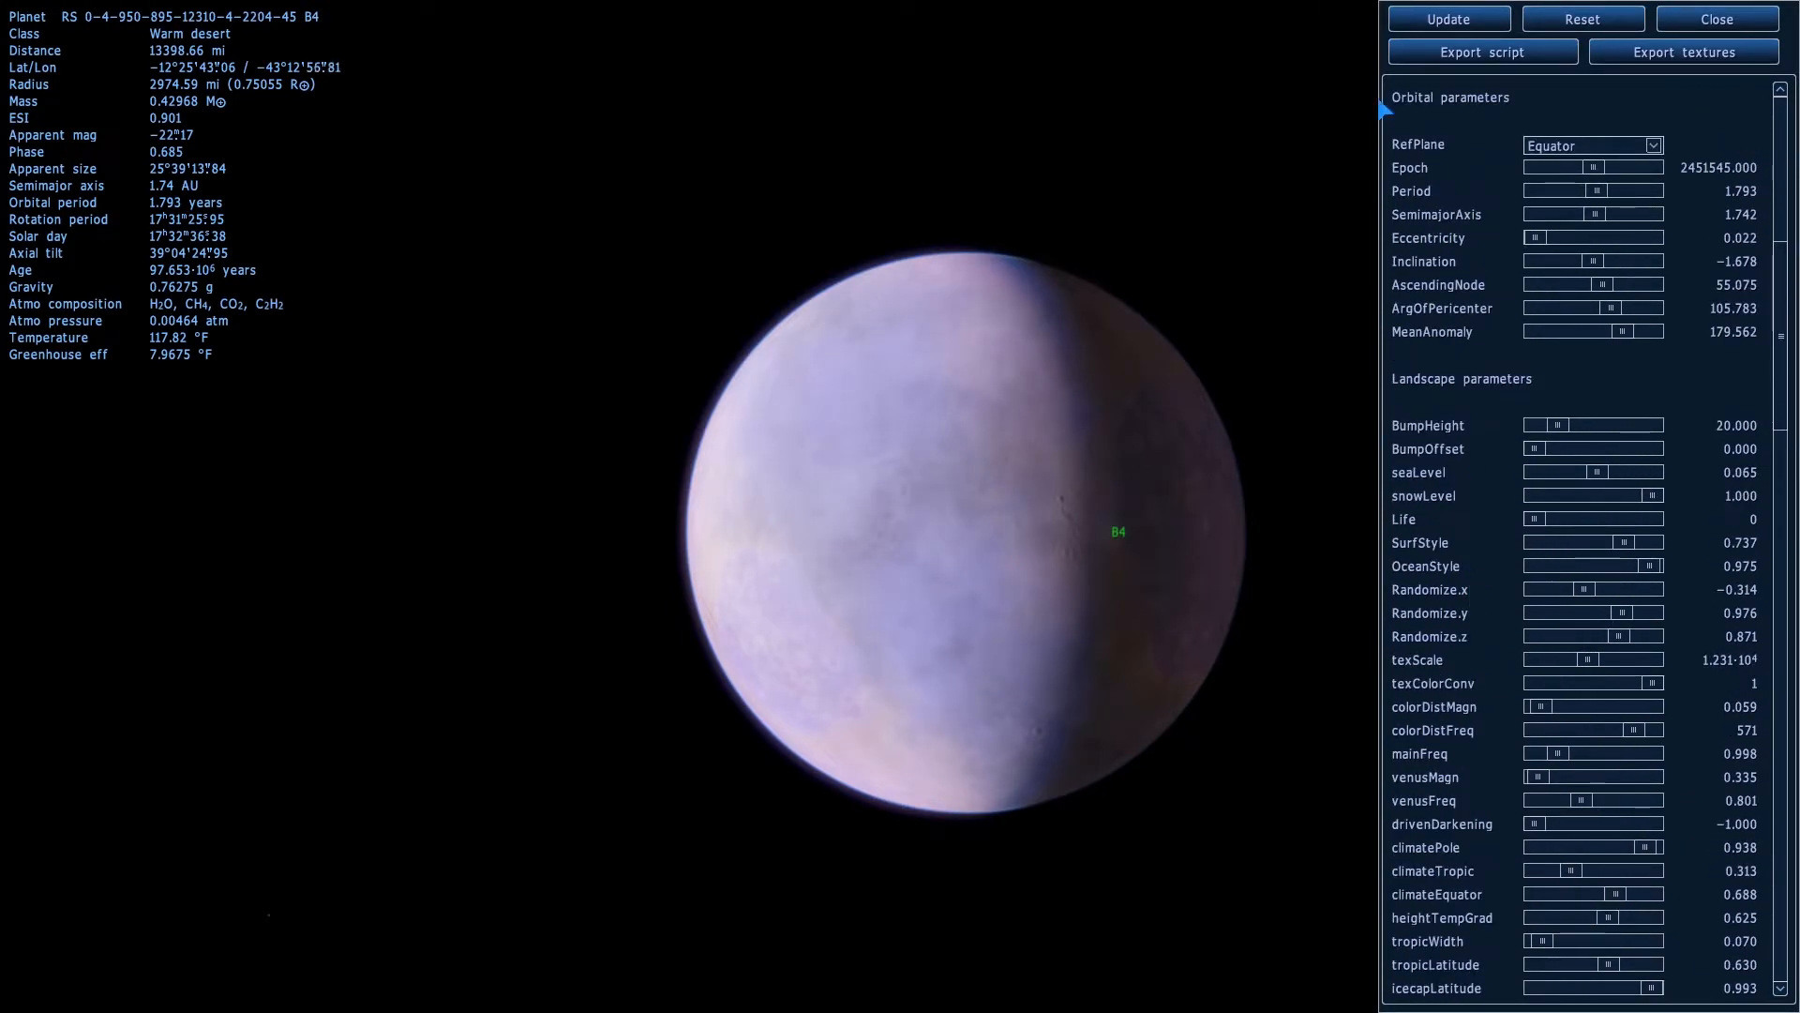
pyautogui.scroll(5, 1435, 637)
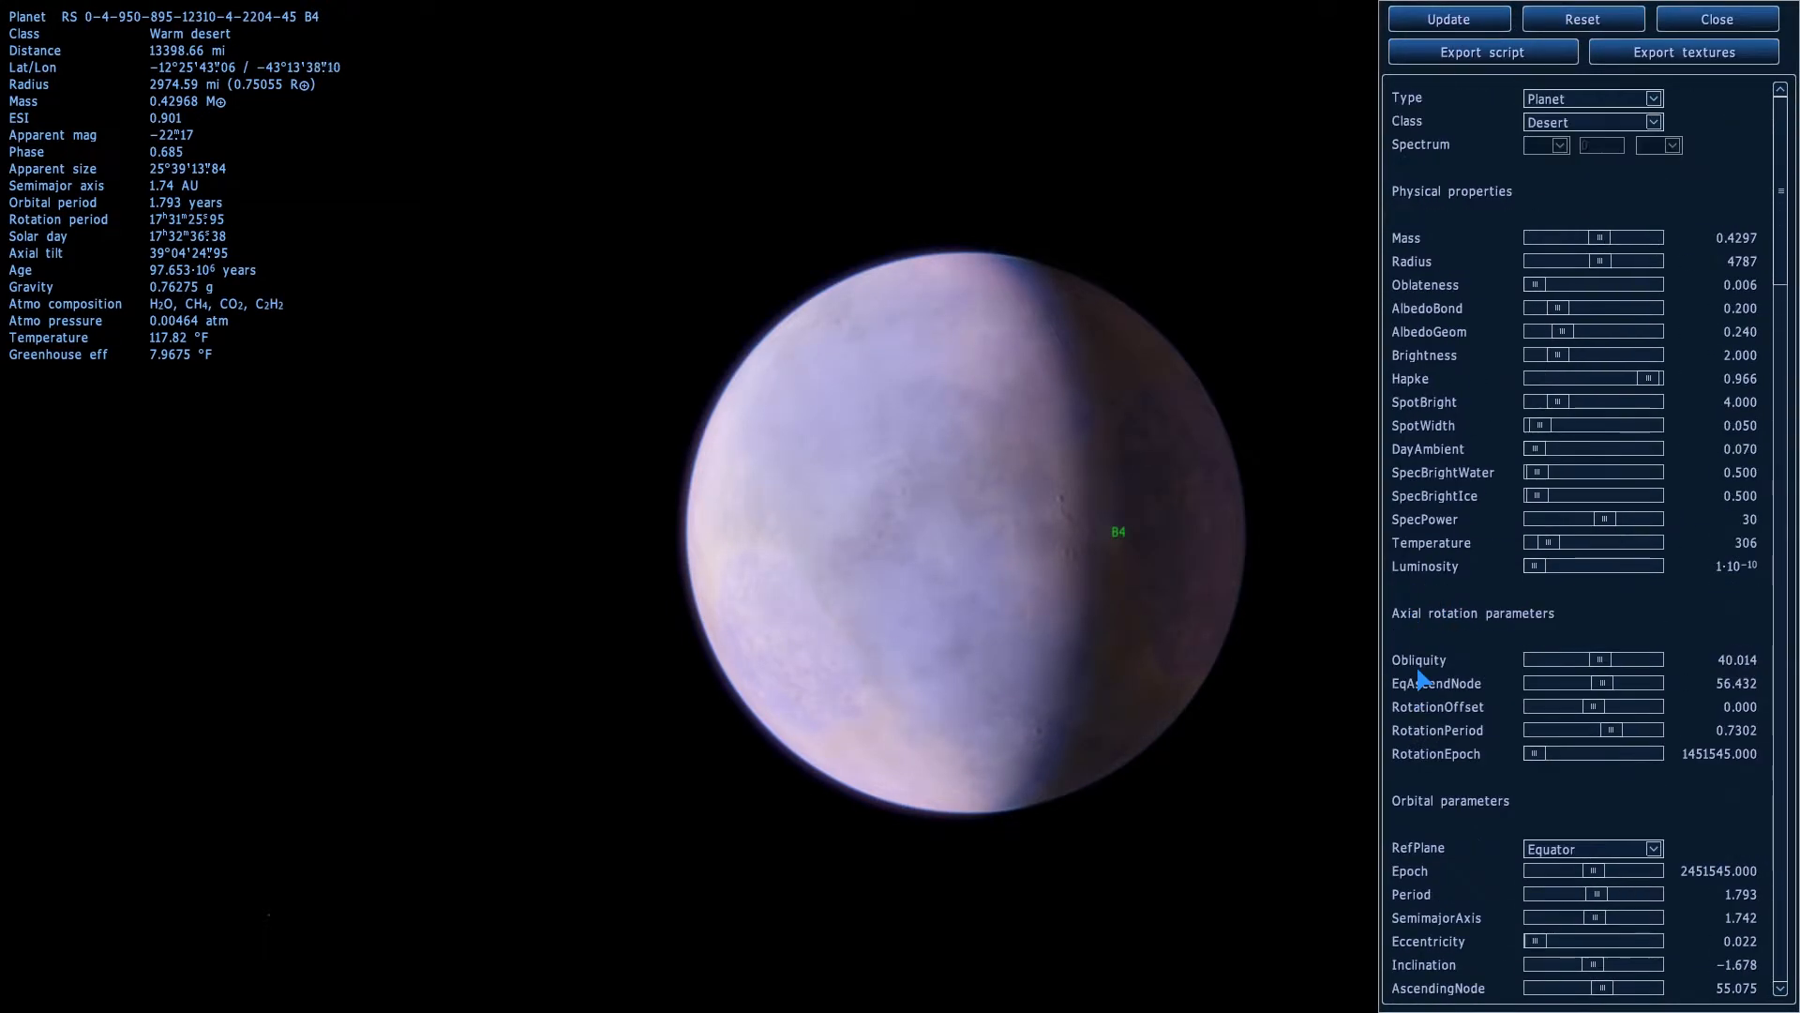
pyautogui.scroll(-5, 1407, 628)
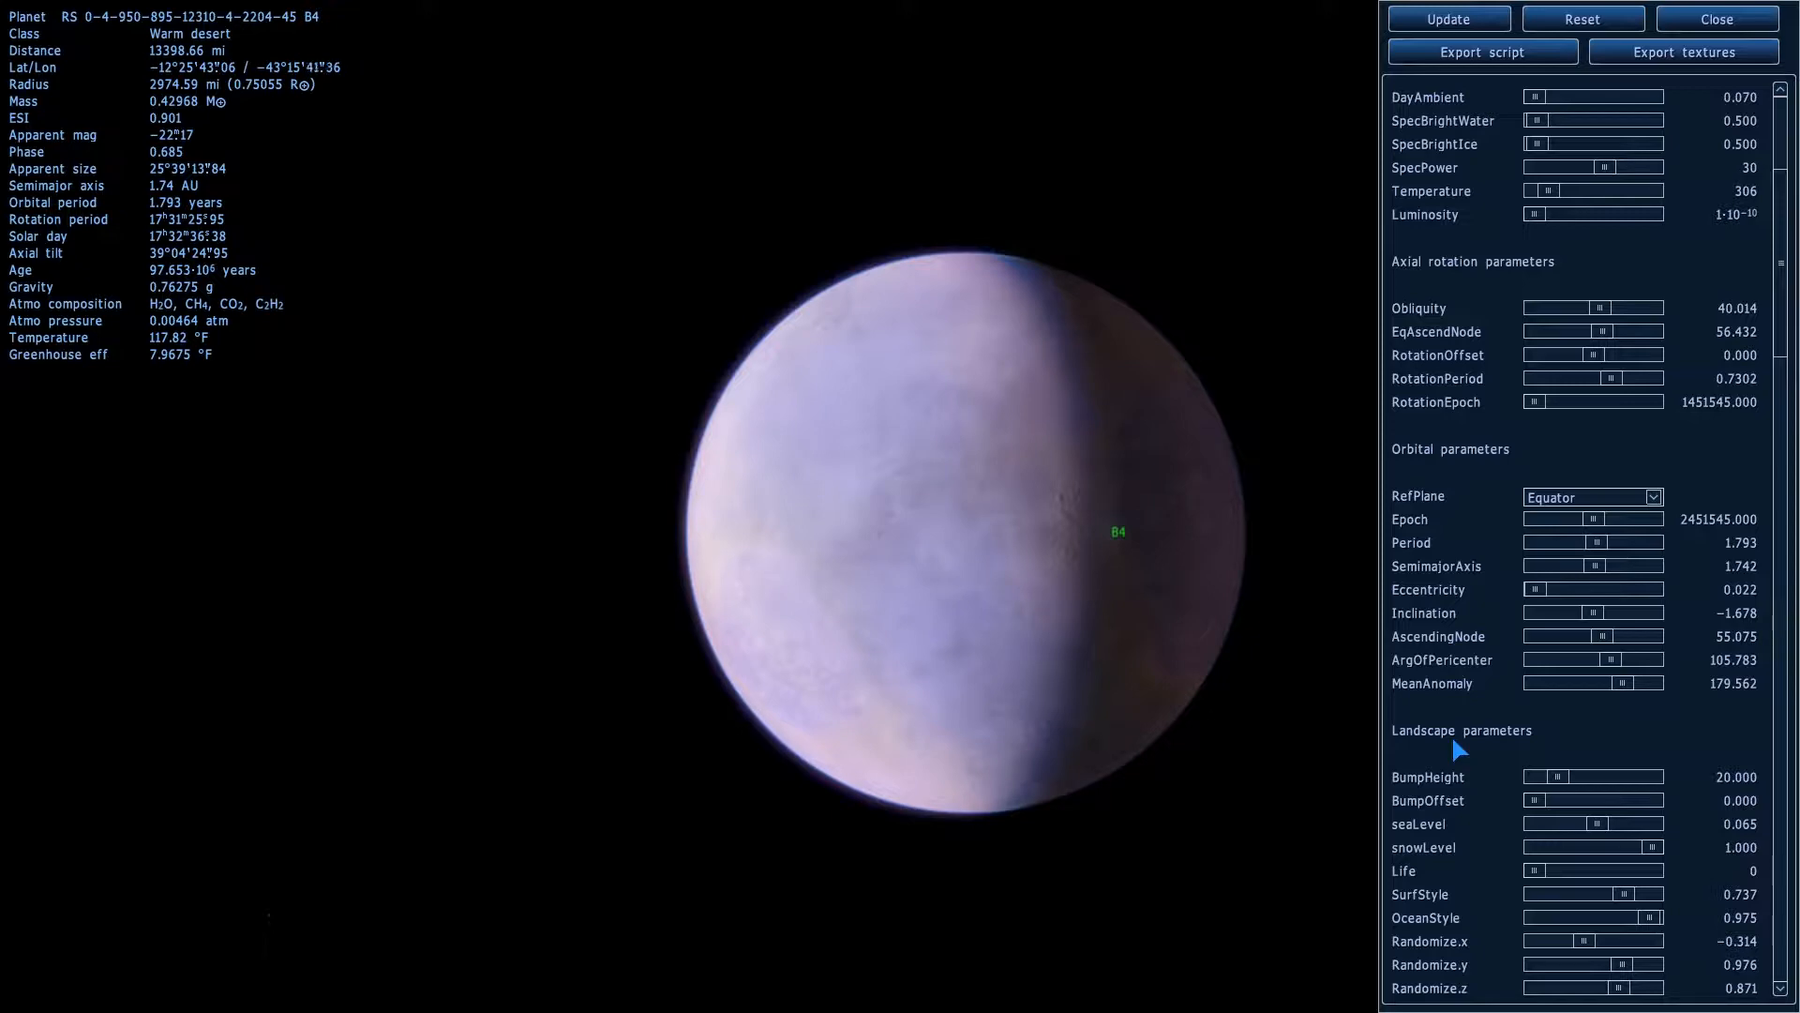
pyautogui.scroll(-15, 1501, 797)
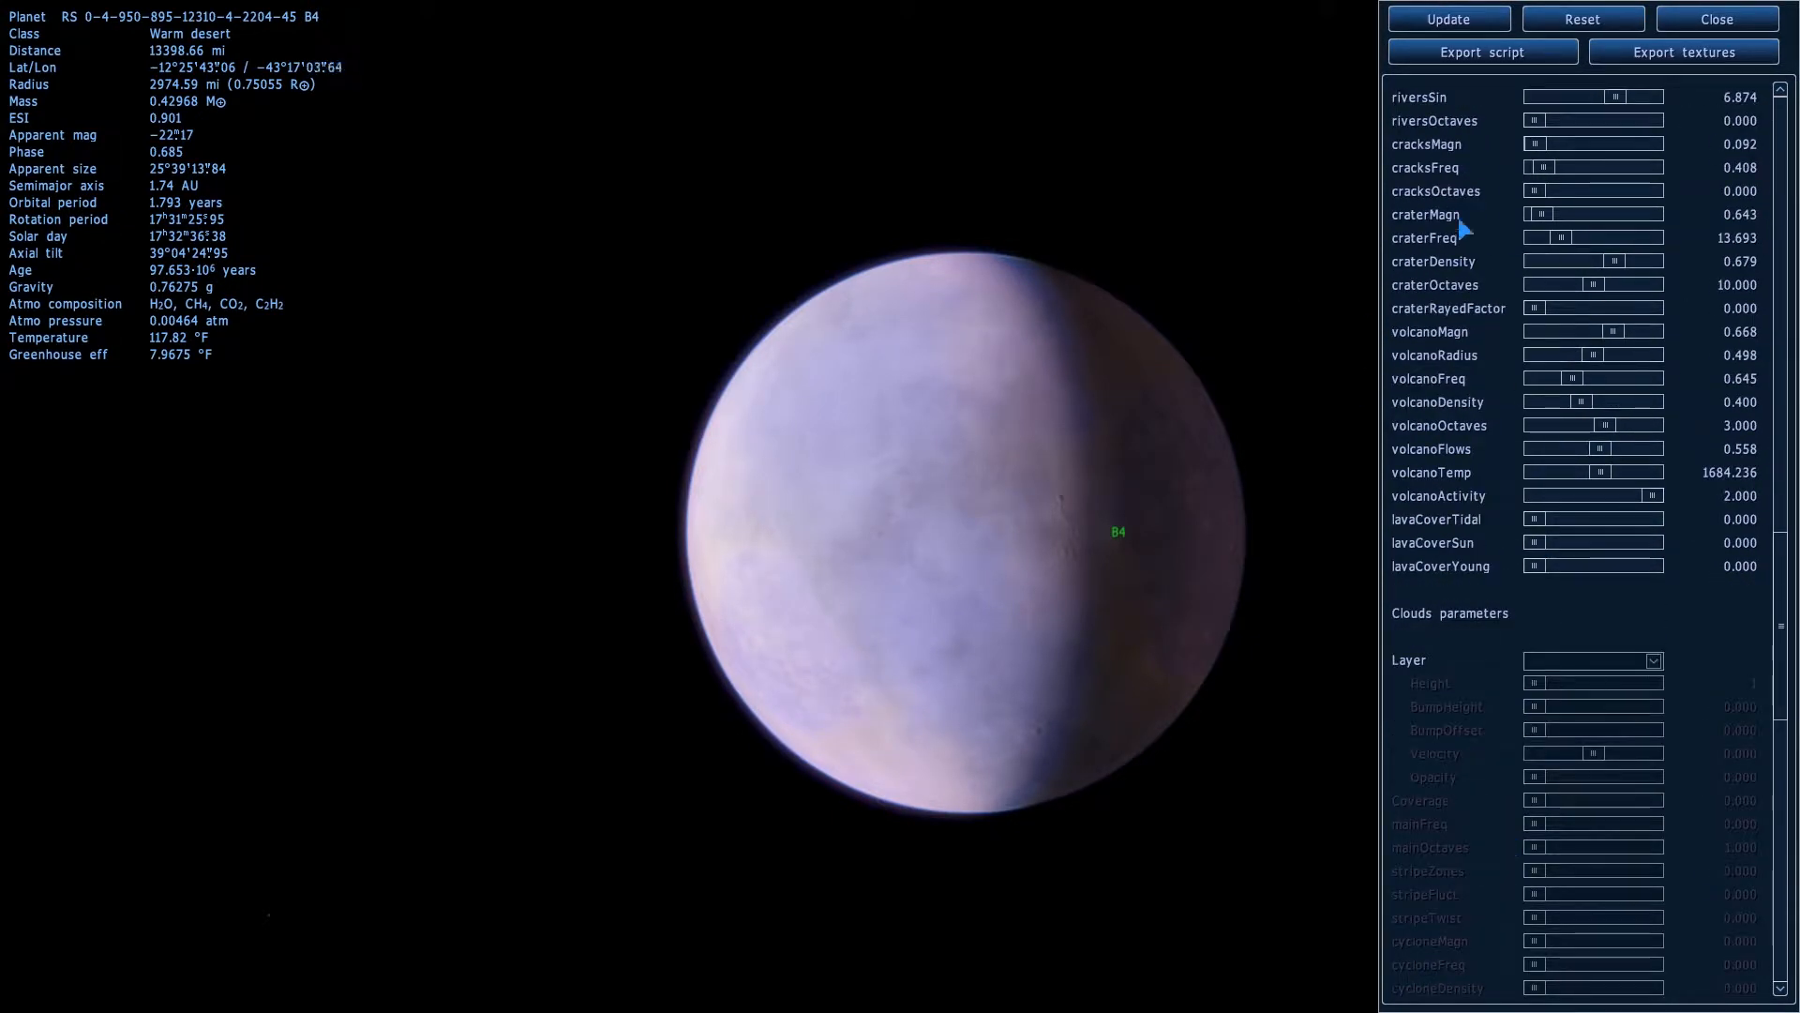
# - Export the planet's script under the suggested file name and exit SpaceEngine to the desktop
pyautogui.click(1452, 54)
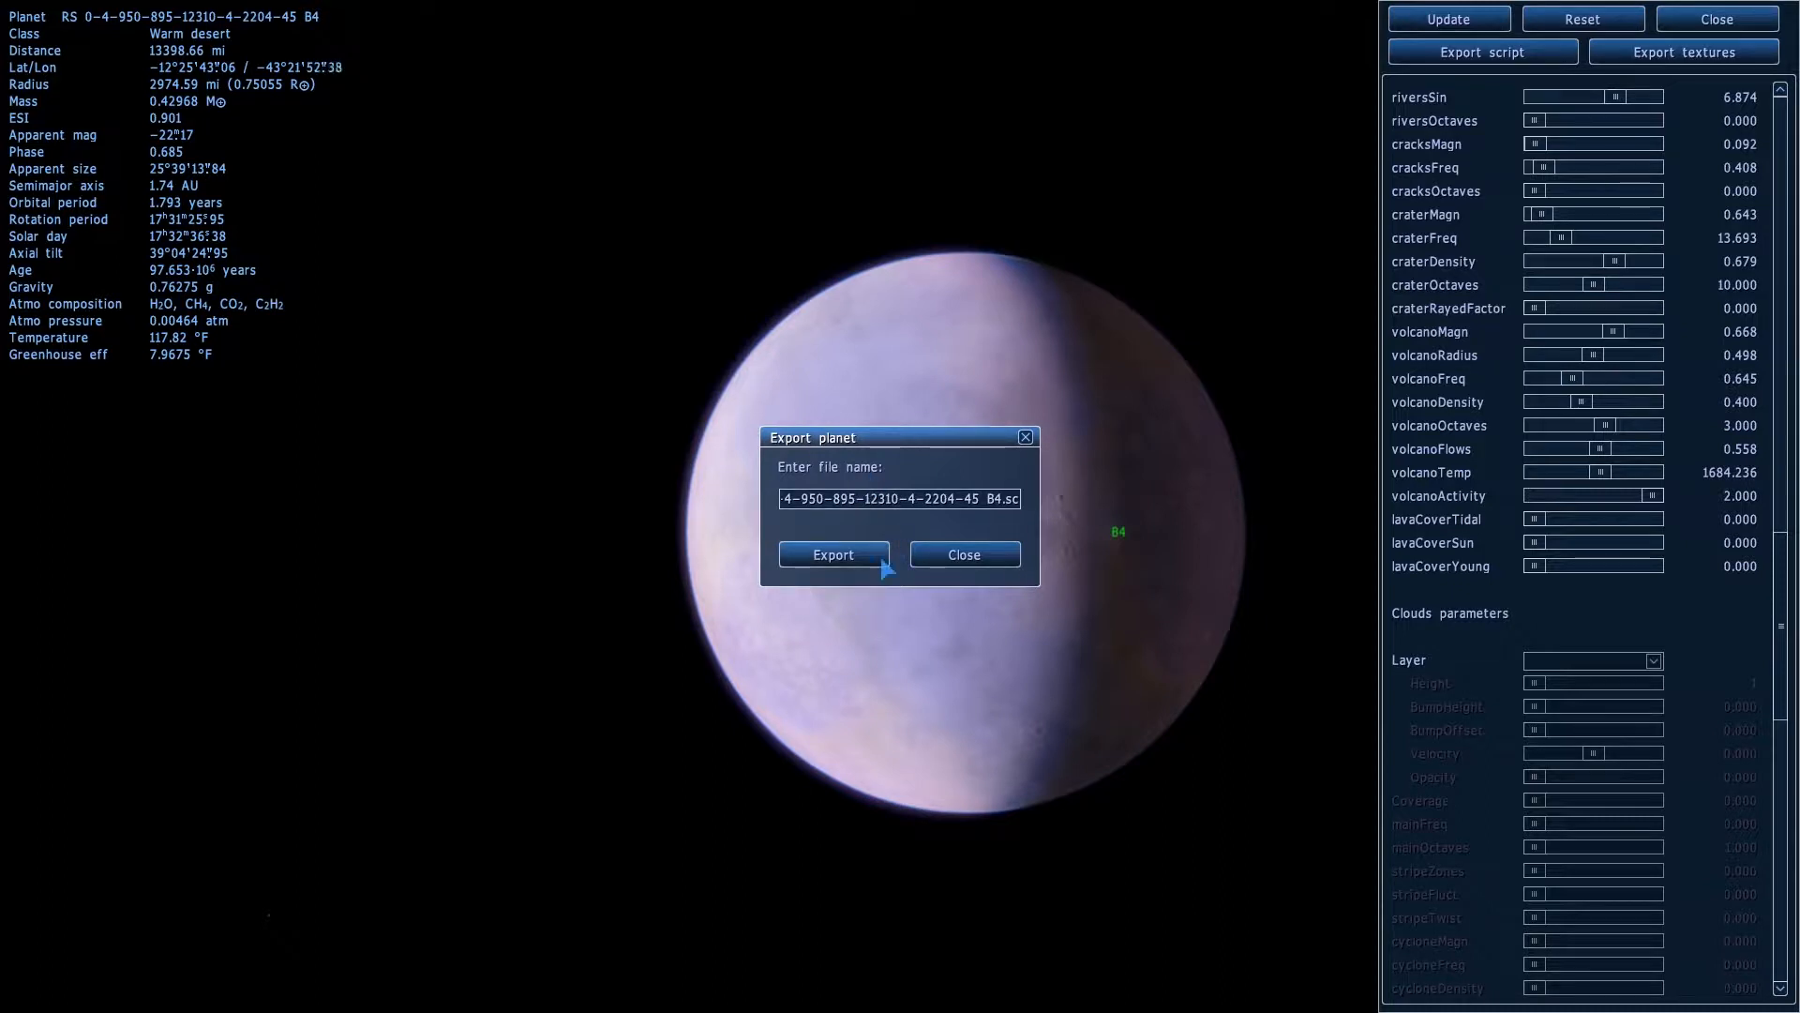
pyautogui.click(1026, 436)
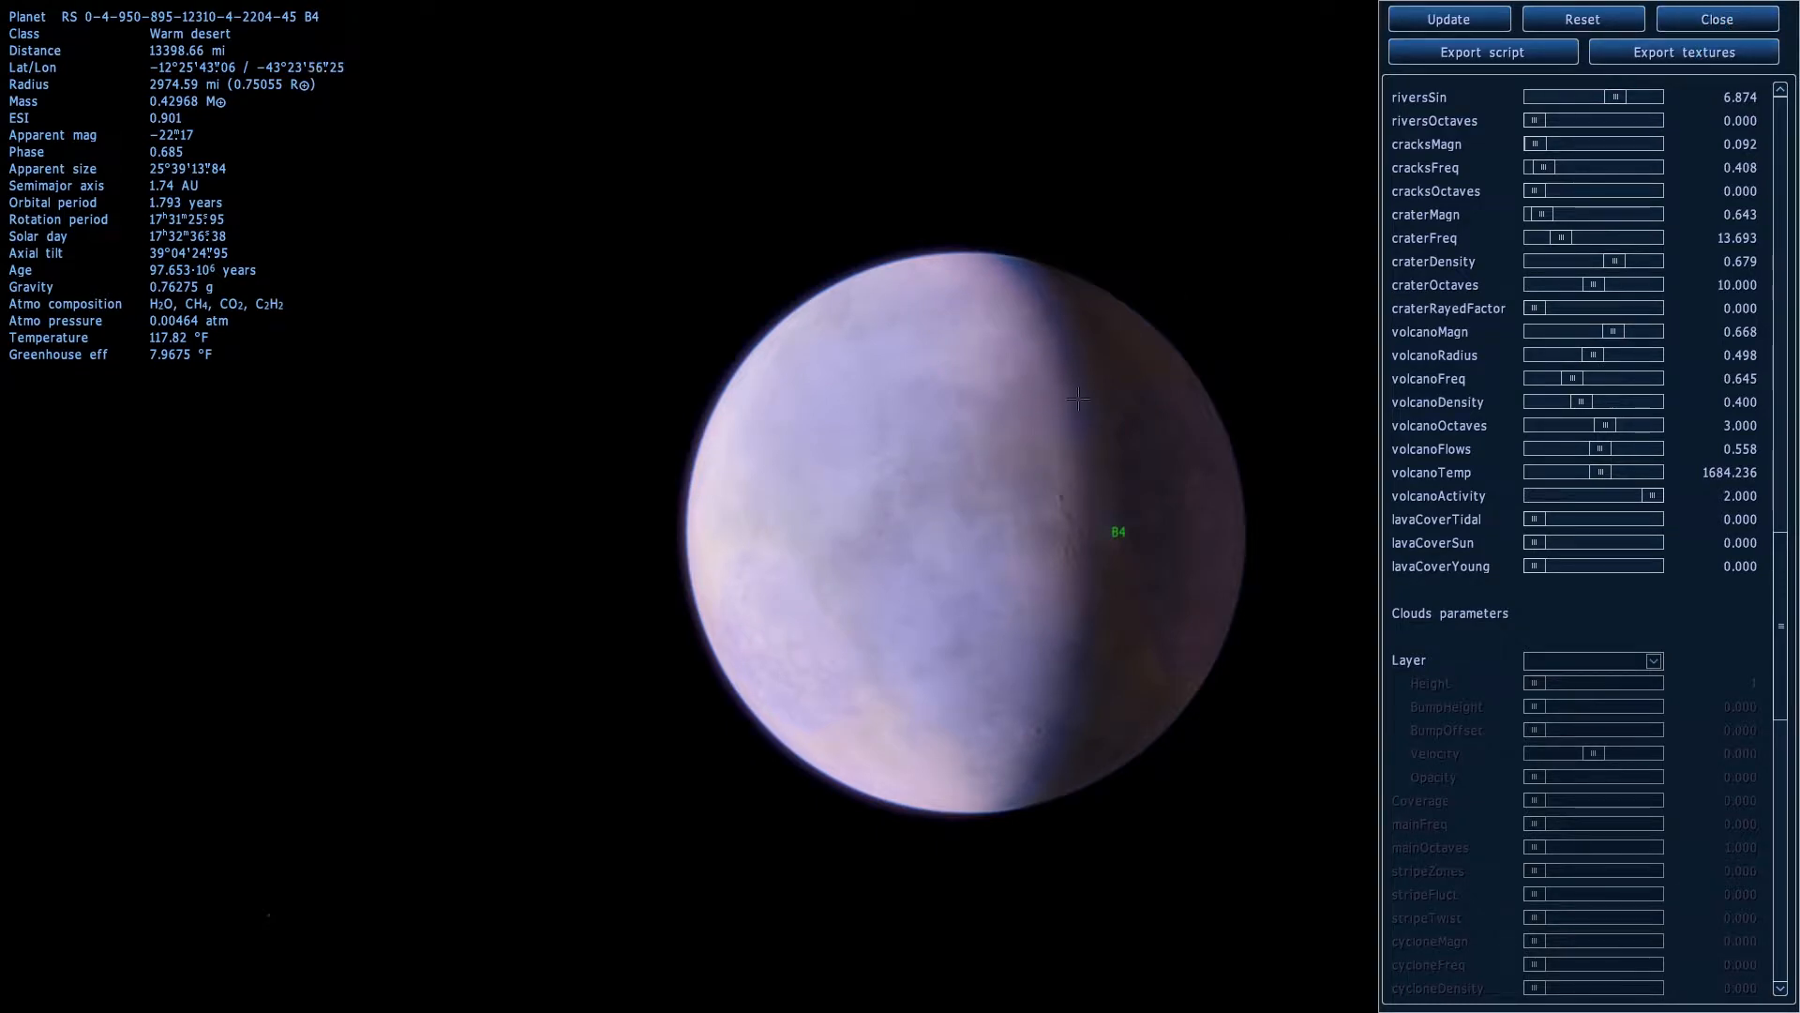
pyautogui.press('Escape')
pyautogui.press('Escape')
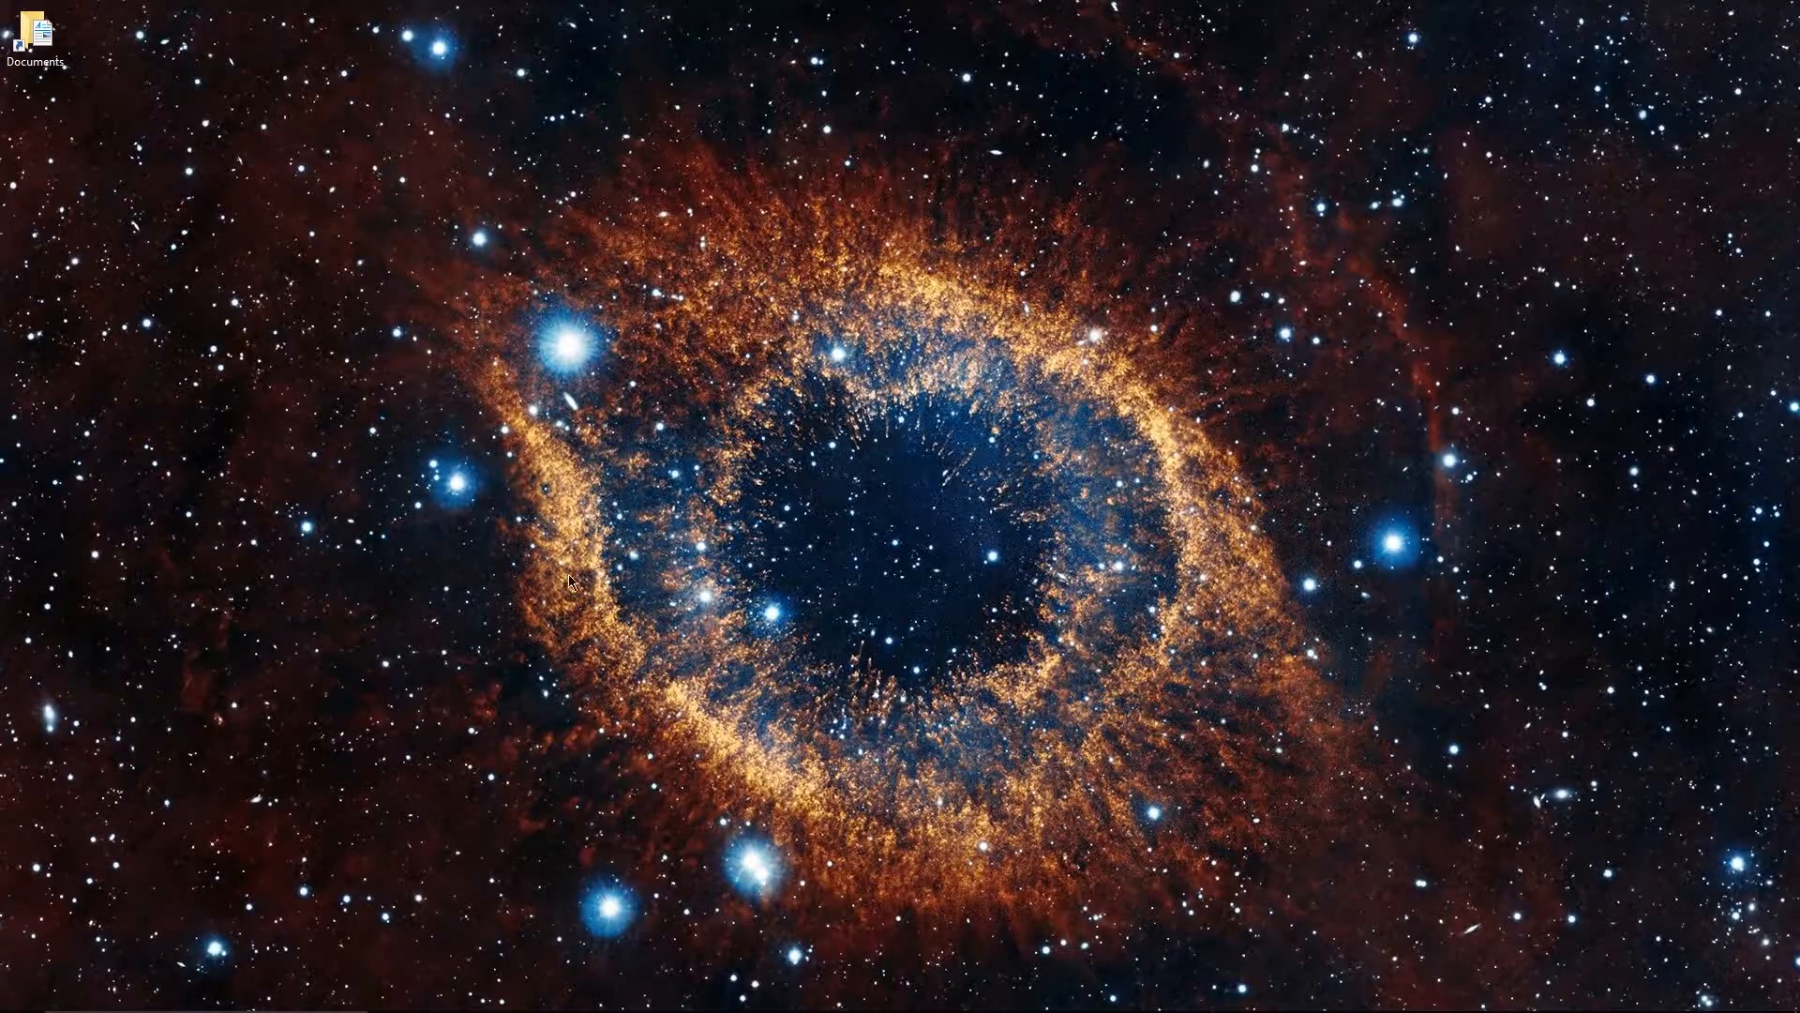
# - Switch to File Explorer and open the export folder inside Documents\SpaceEngine
pyautogui.moveTo(446, 1008)
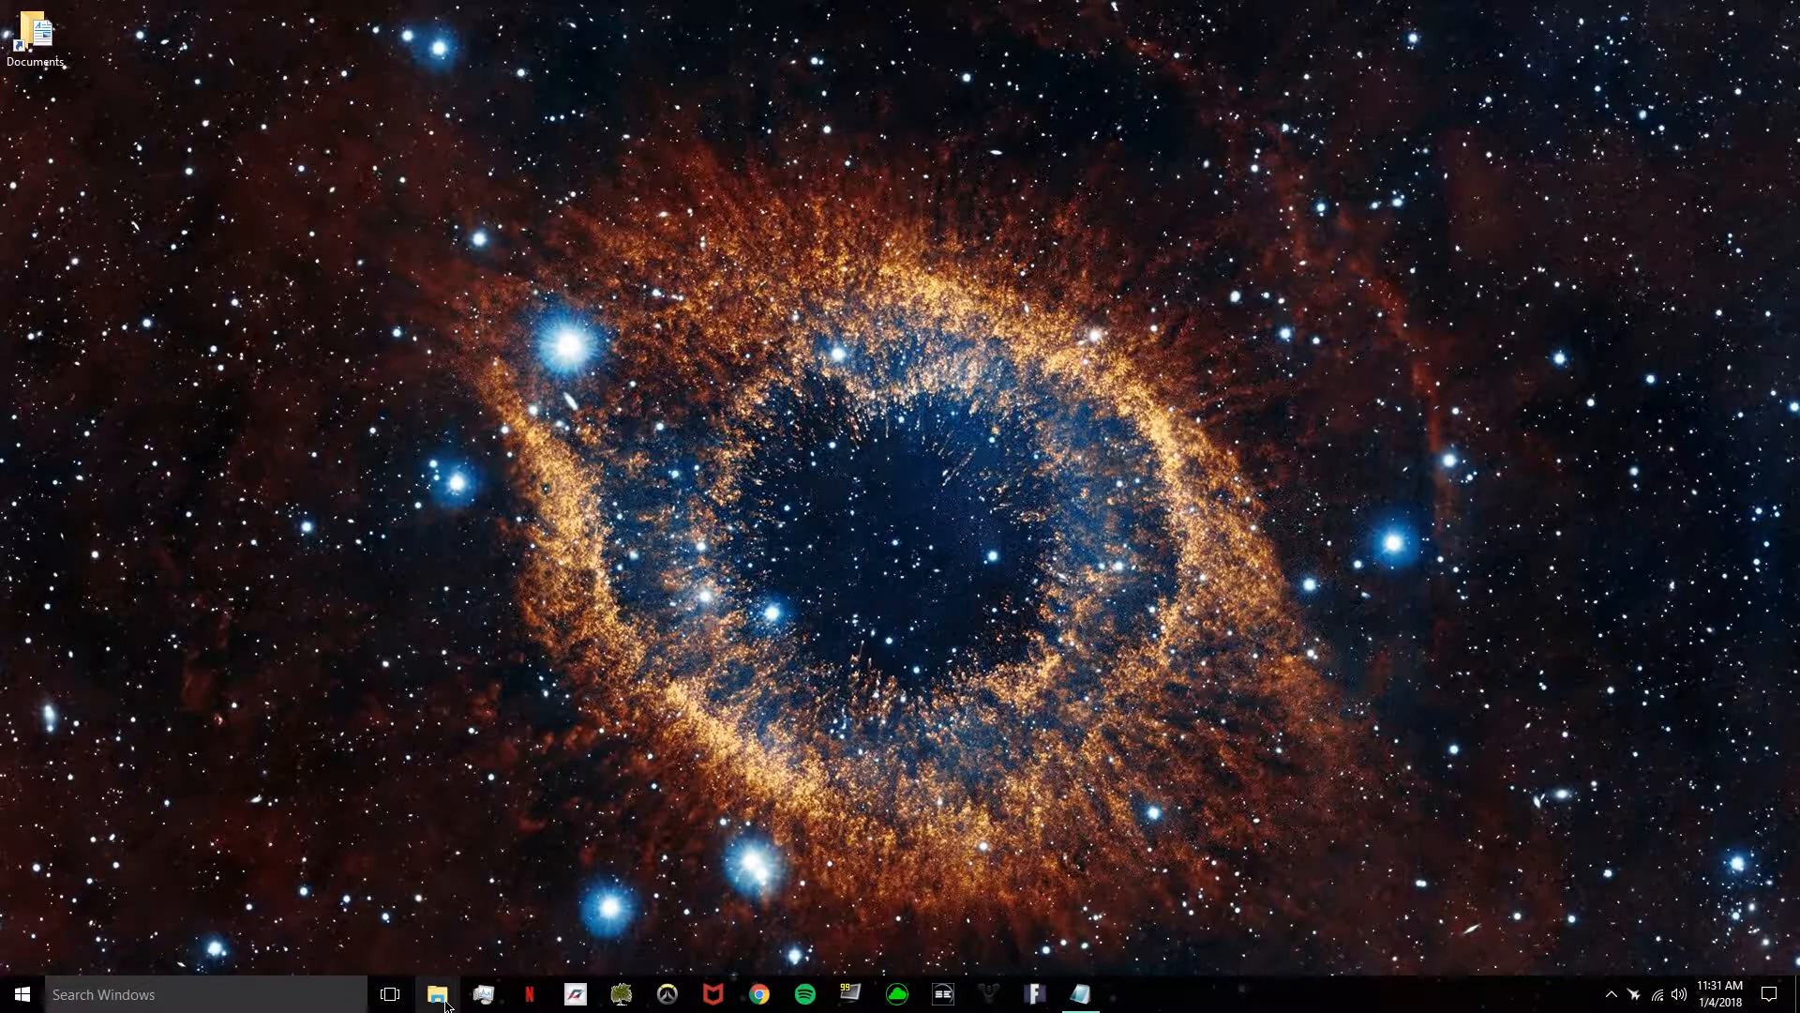
pyautogui.click(440, 997)
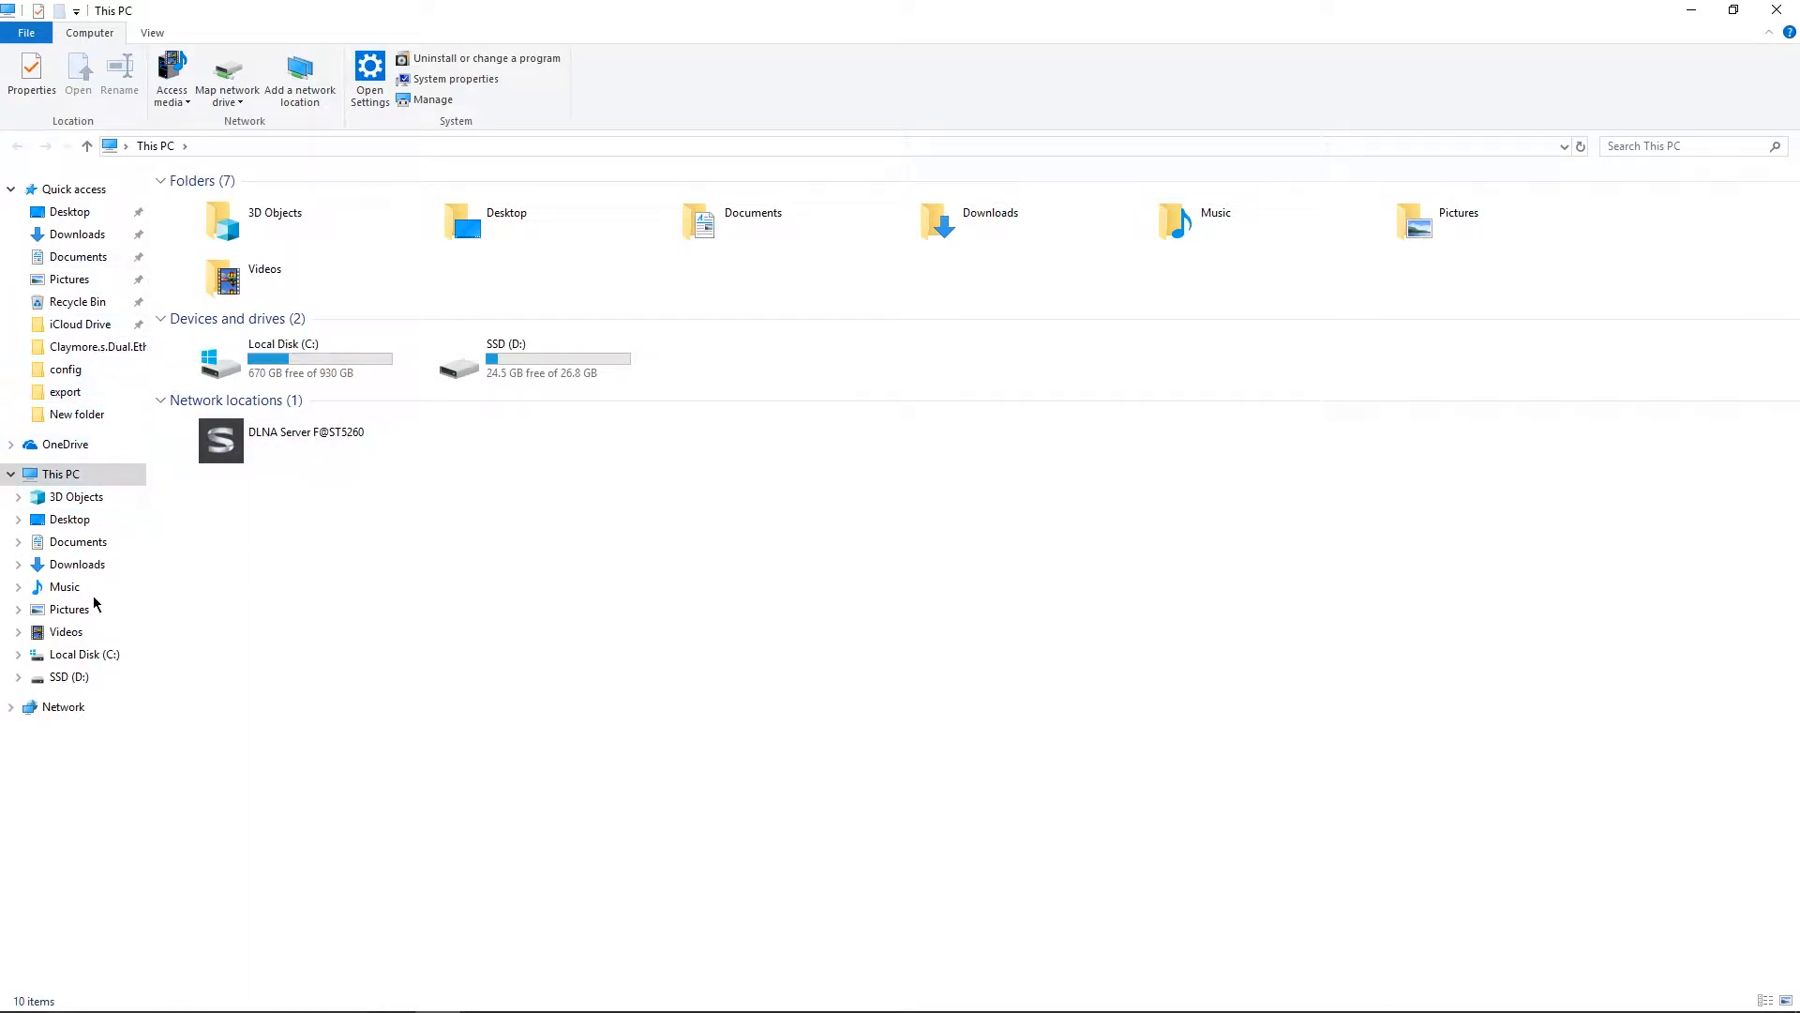
pyautogui.click(84, 541)
pyautogui.scroll(-1, 457, 753)
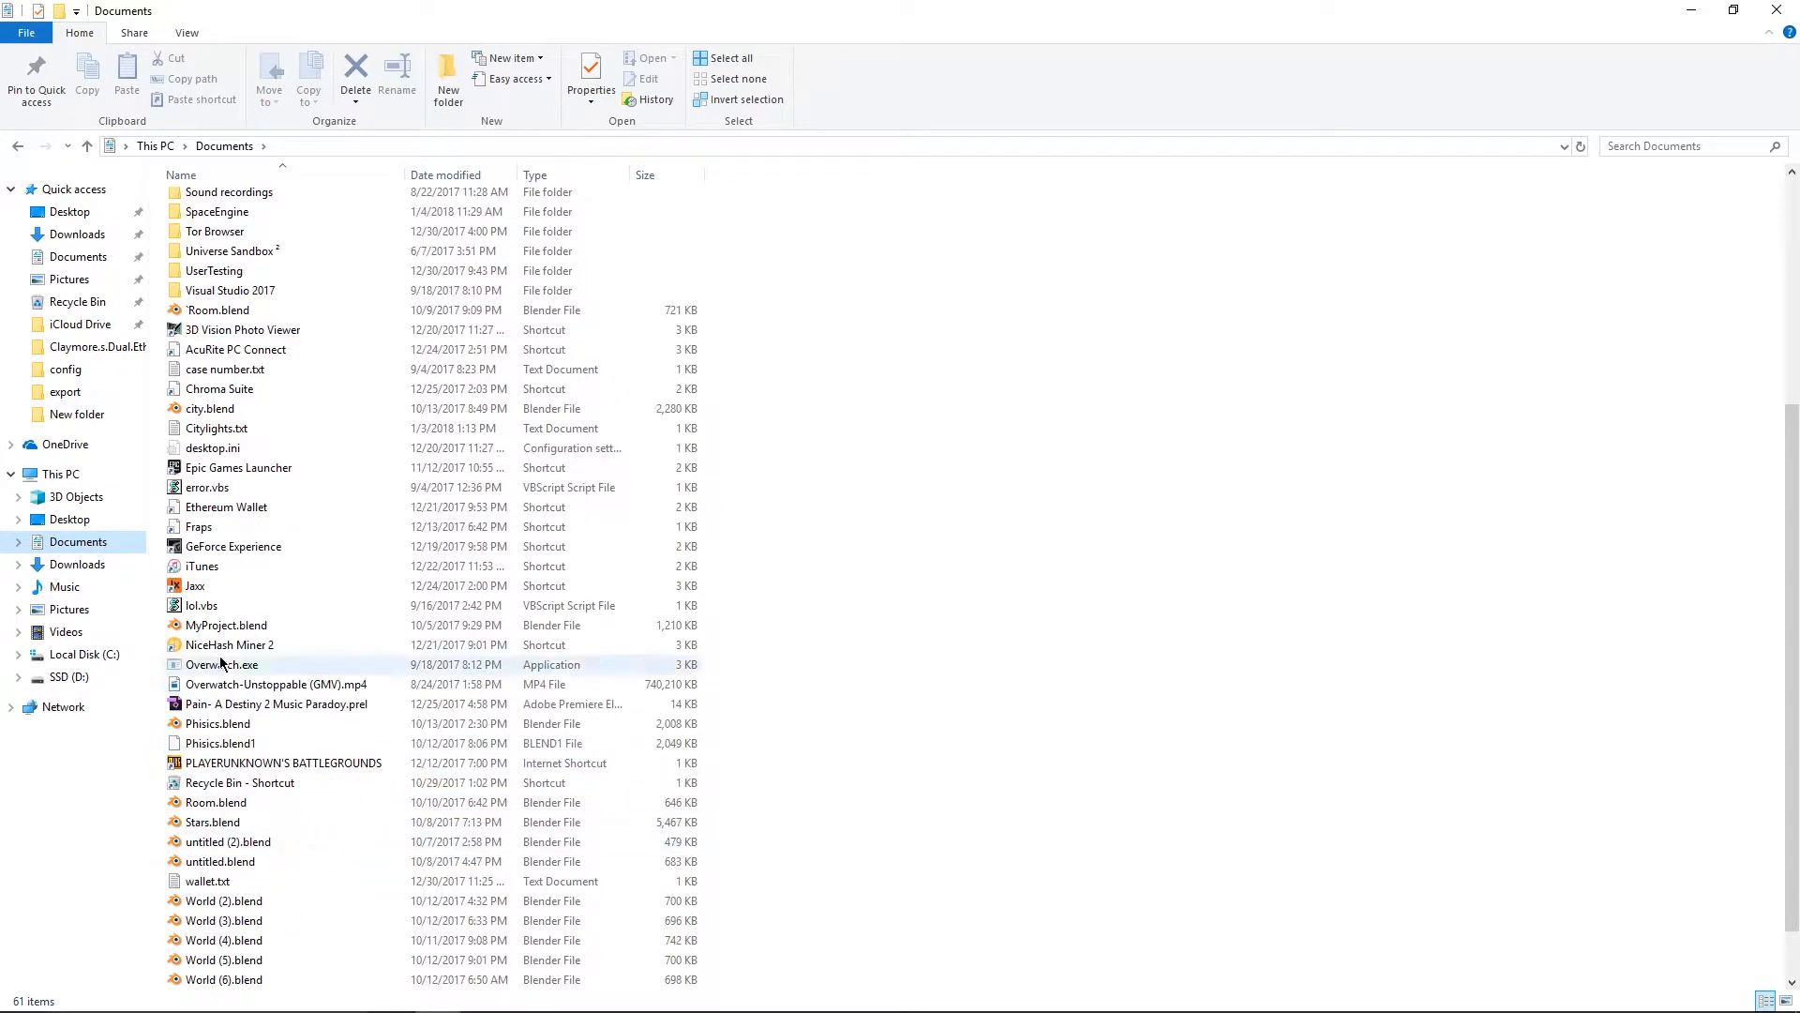
pyautogui.doubleClick(249, 217)
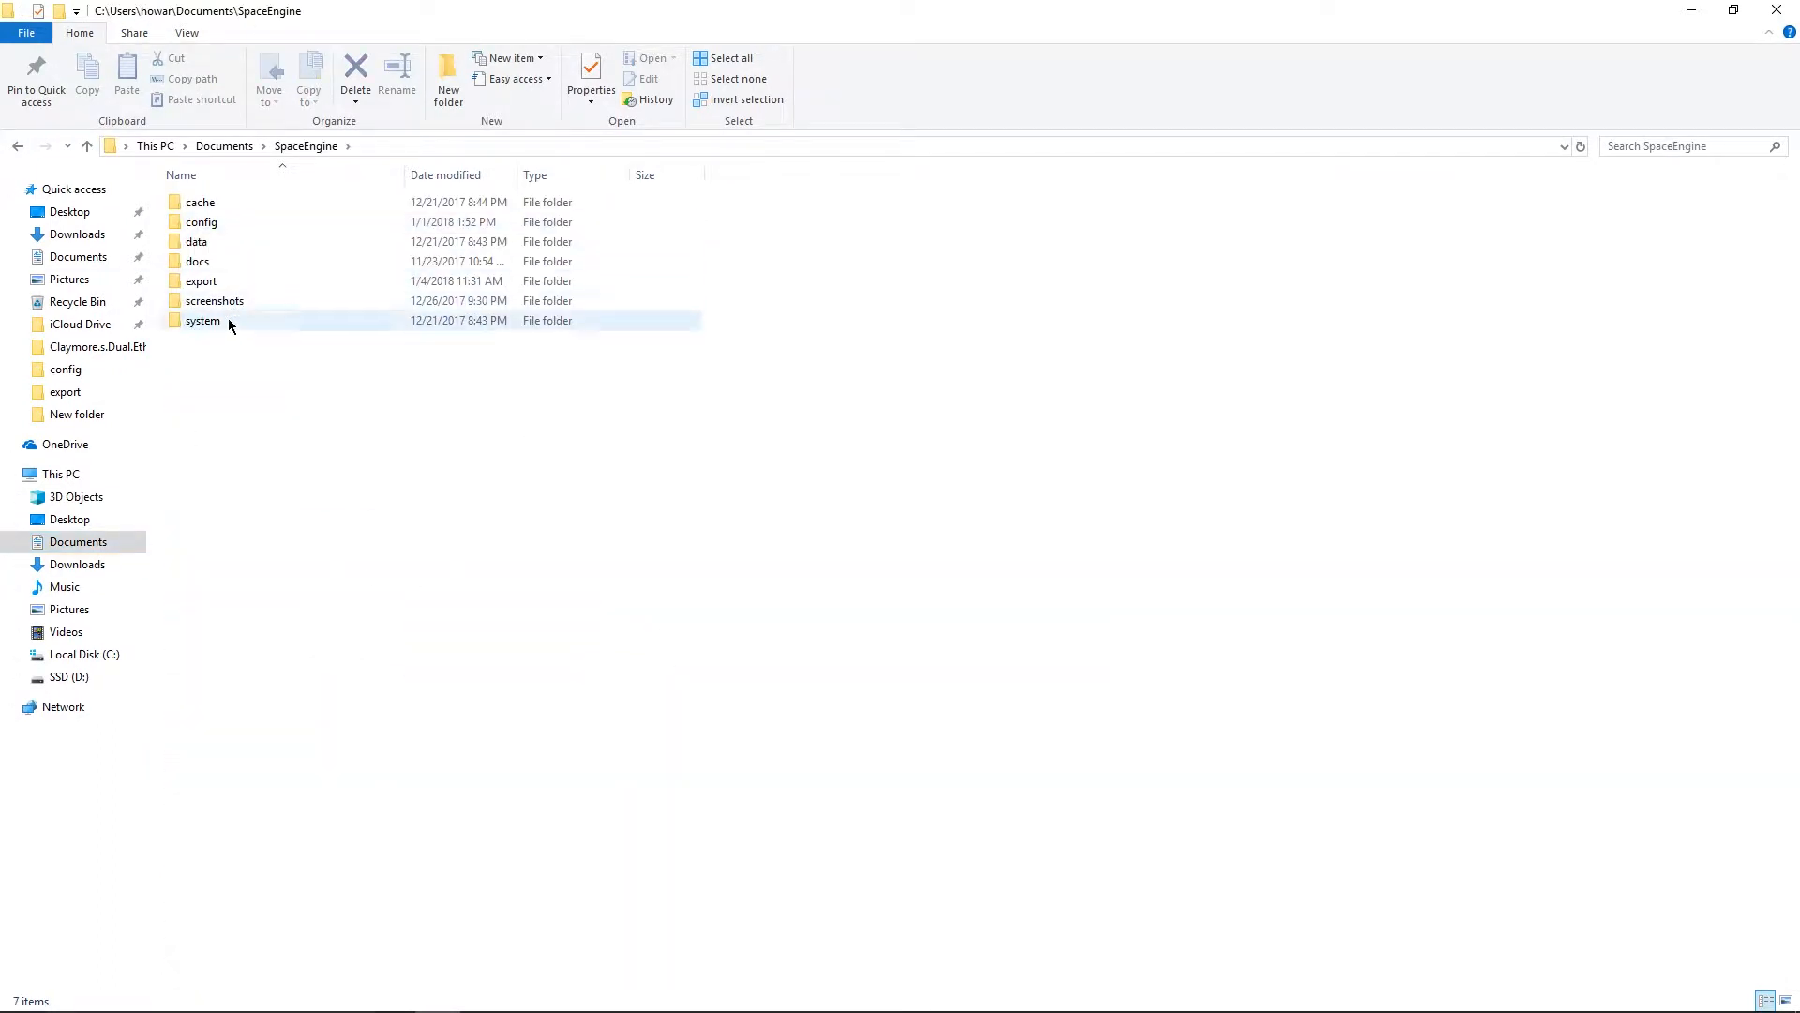
pyautogui.moveTo(301, 628); pyautogui.dragTo(357, 581)
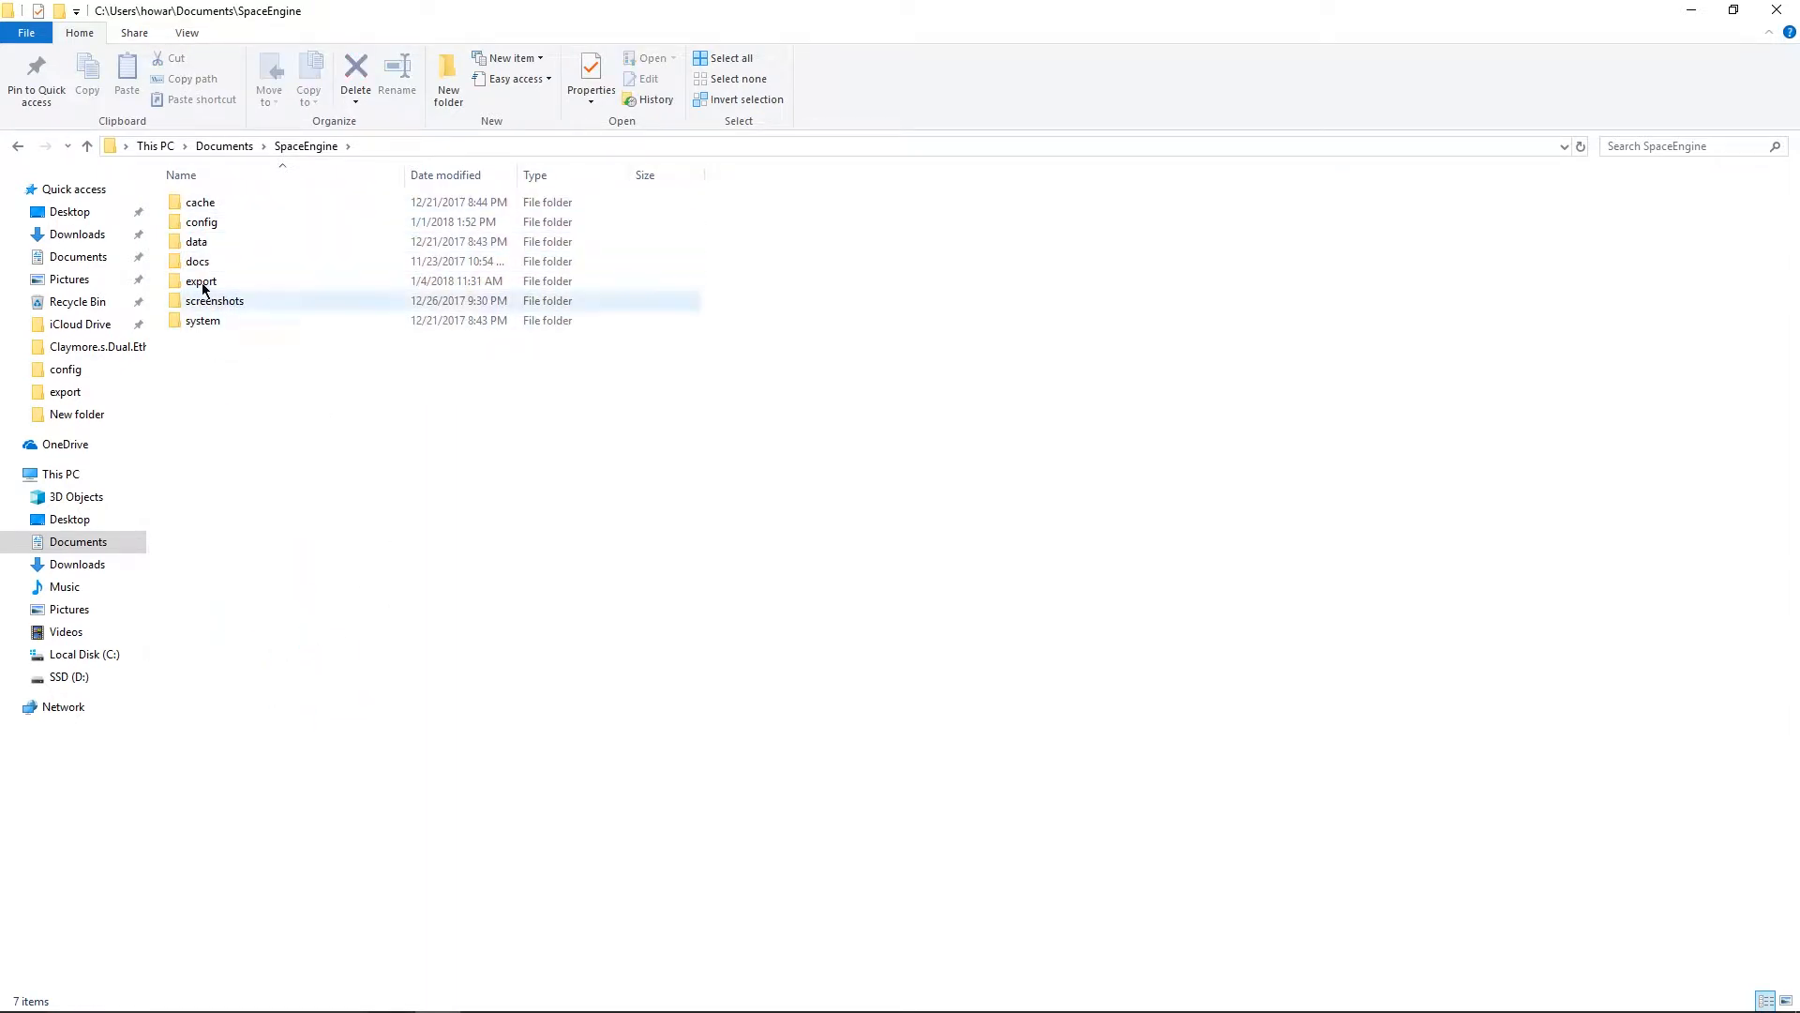
pyautogui.doubleClick(242, 280)
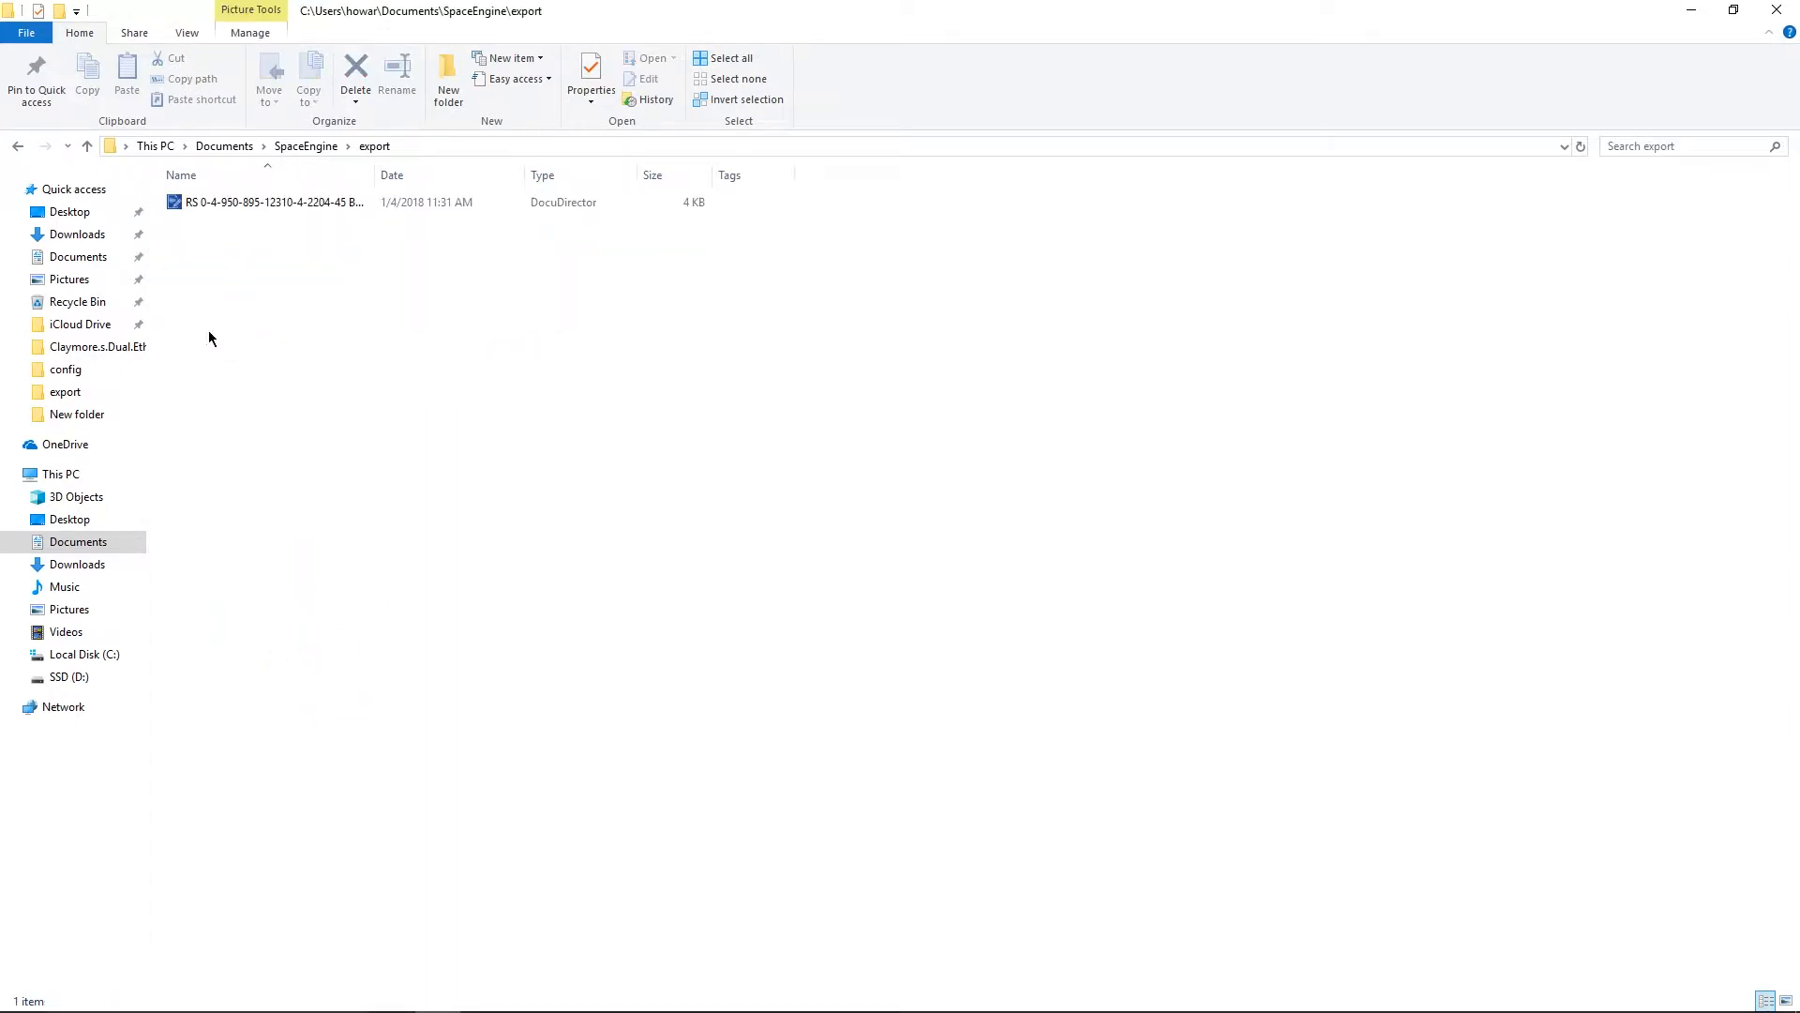
# - View the exported planet script in a maximized Notepad window, check its line layout and close it
pyautogui.moveTo(863, 213); pyautogui.dragTo(487, 242)
pyautogui.click(422, 200)
pyautogui.rightClick(422, 203)
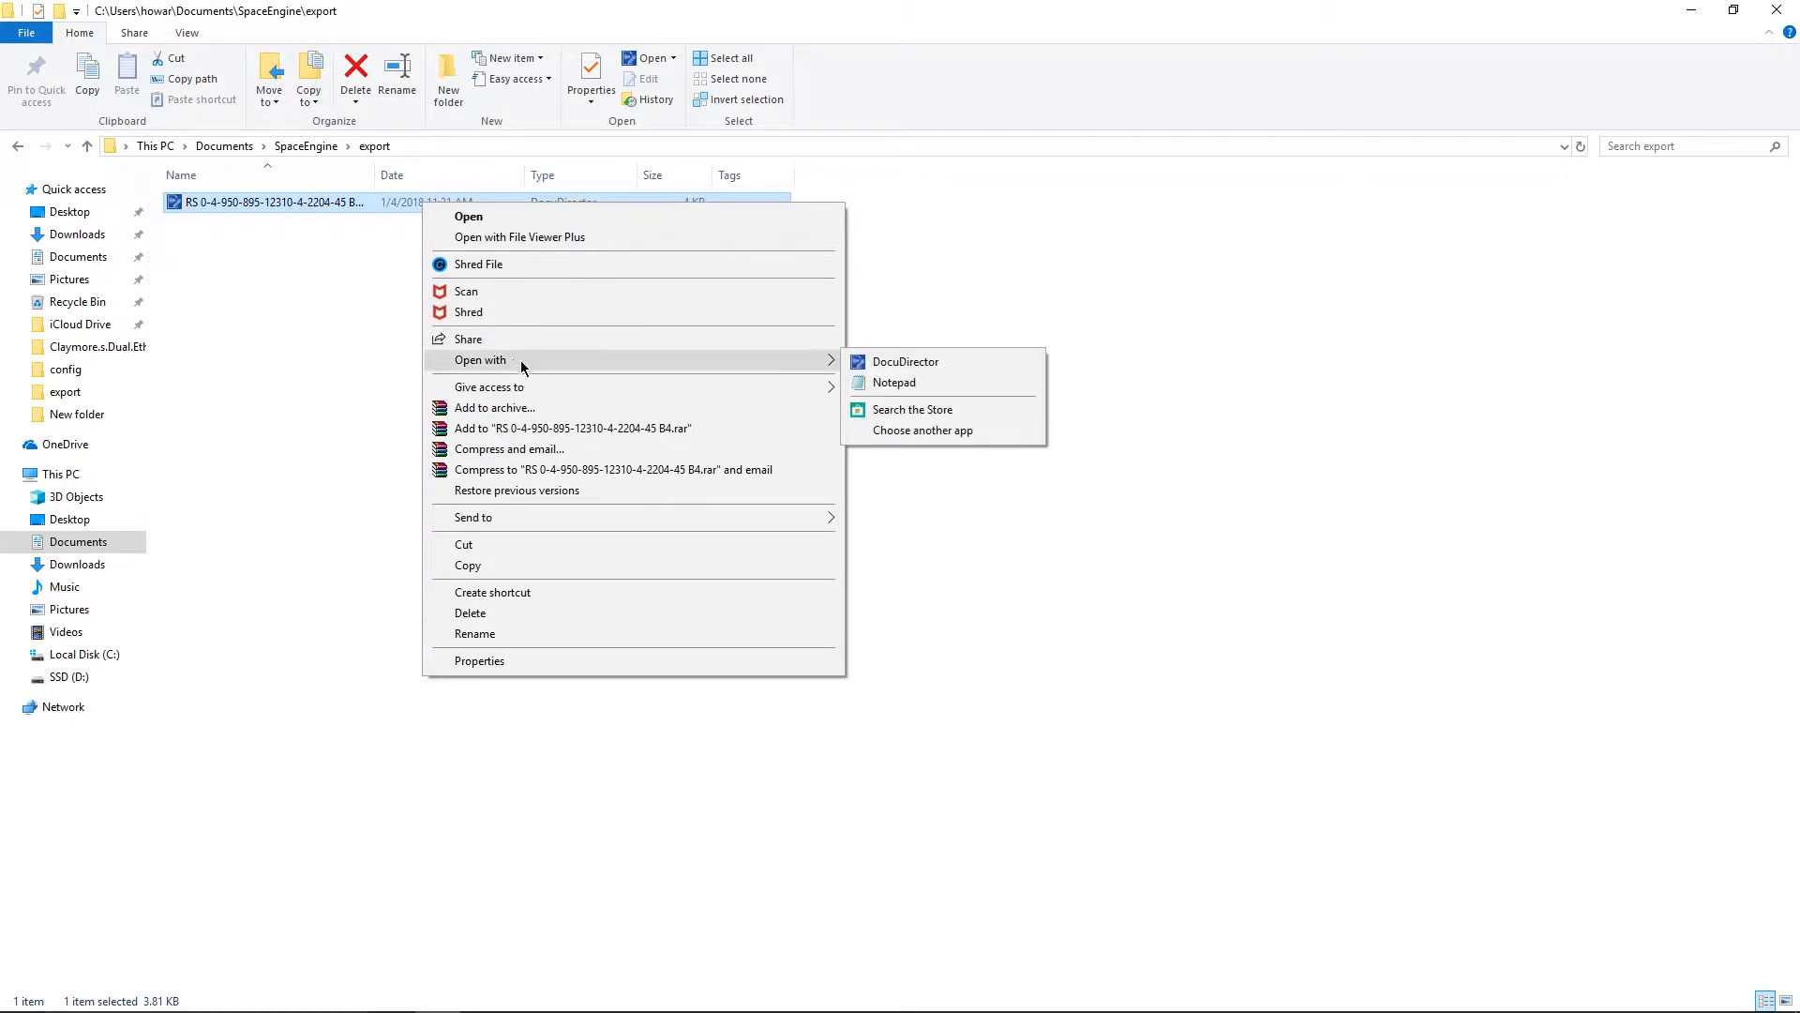
pyautogui.moveTo(814, 359)
pyautogui.click(908, 381)
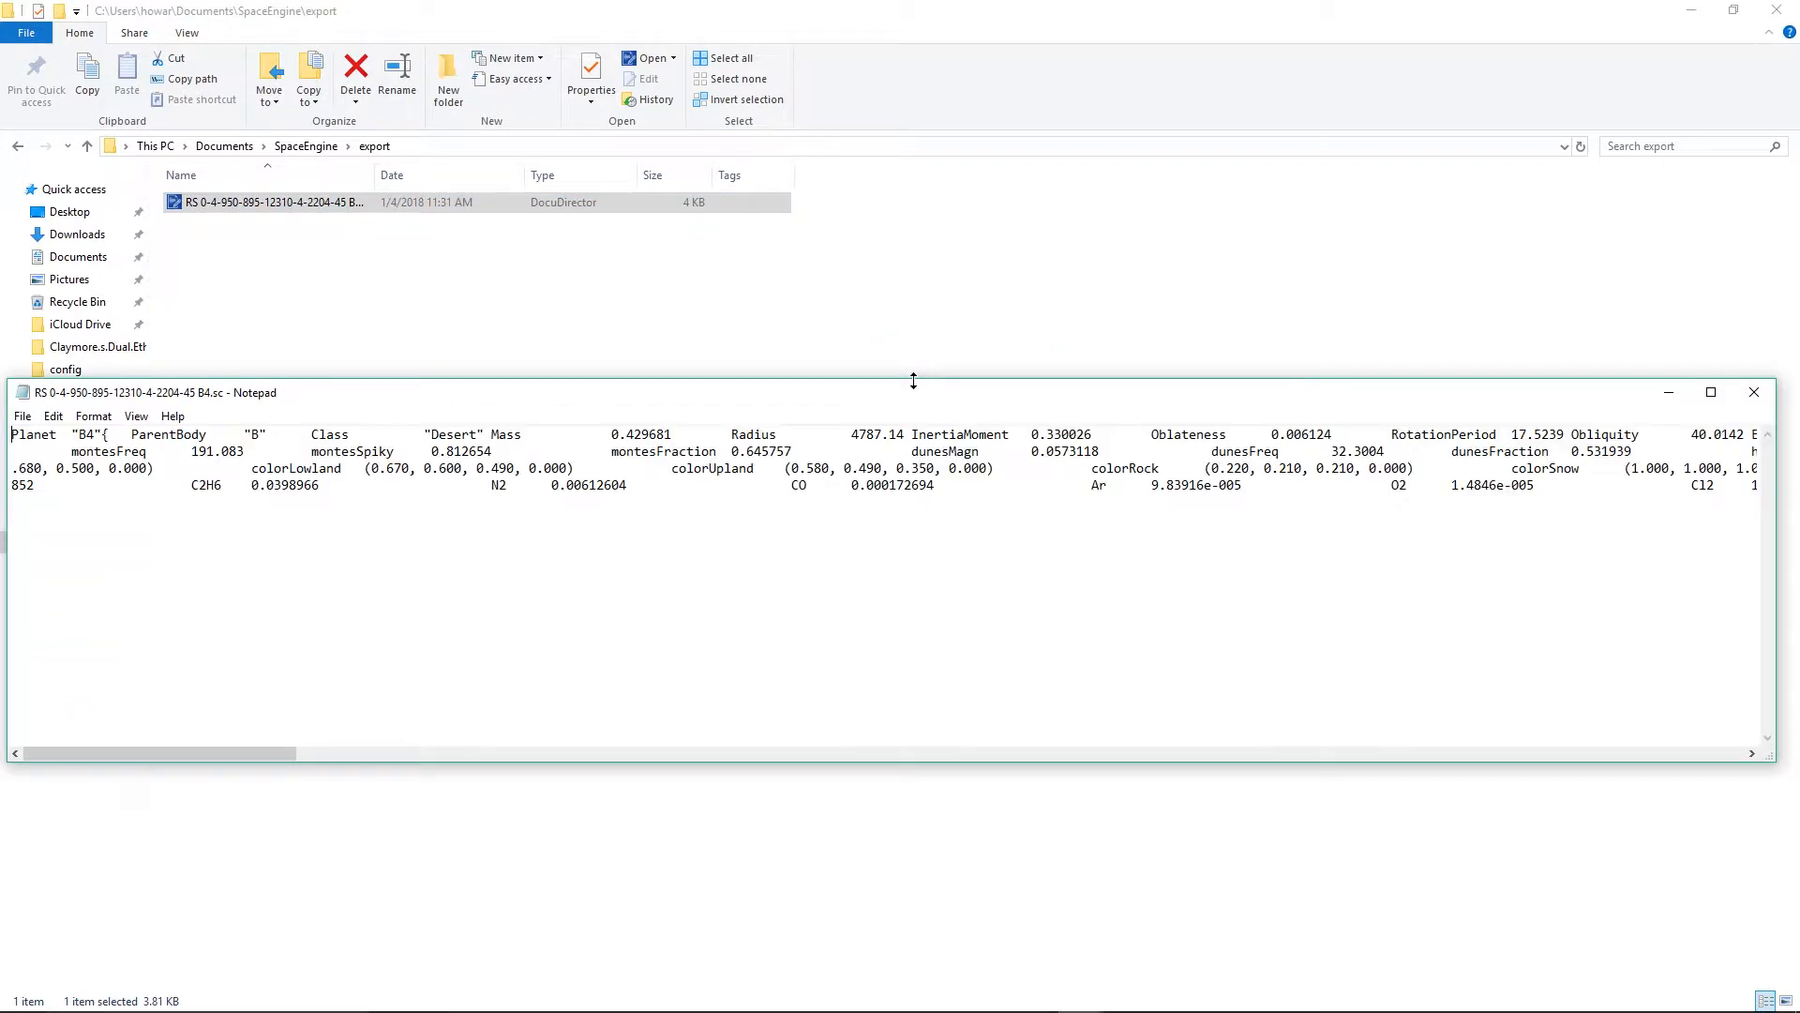
pyautogui.click(1712, 392)
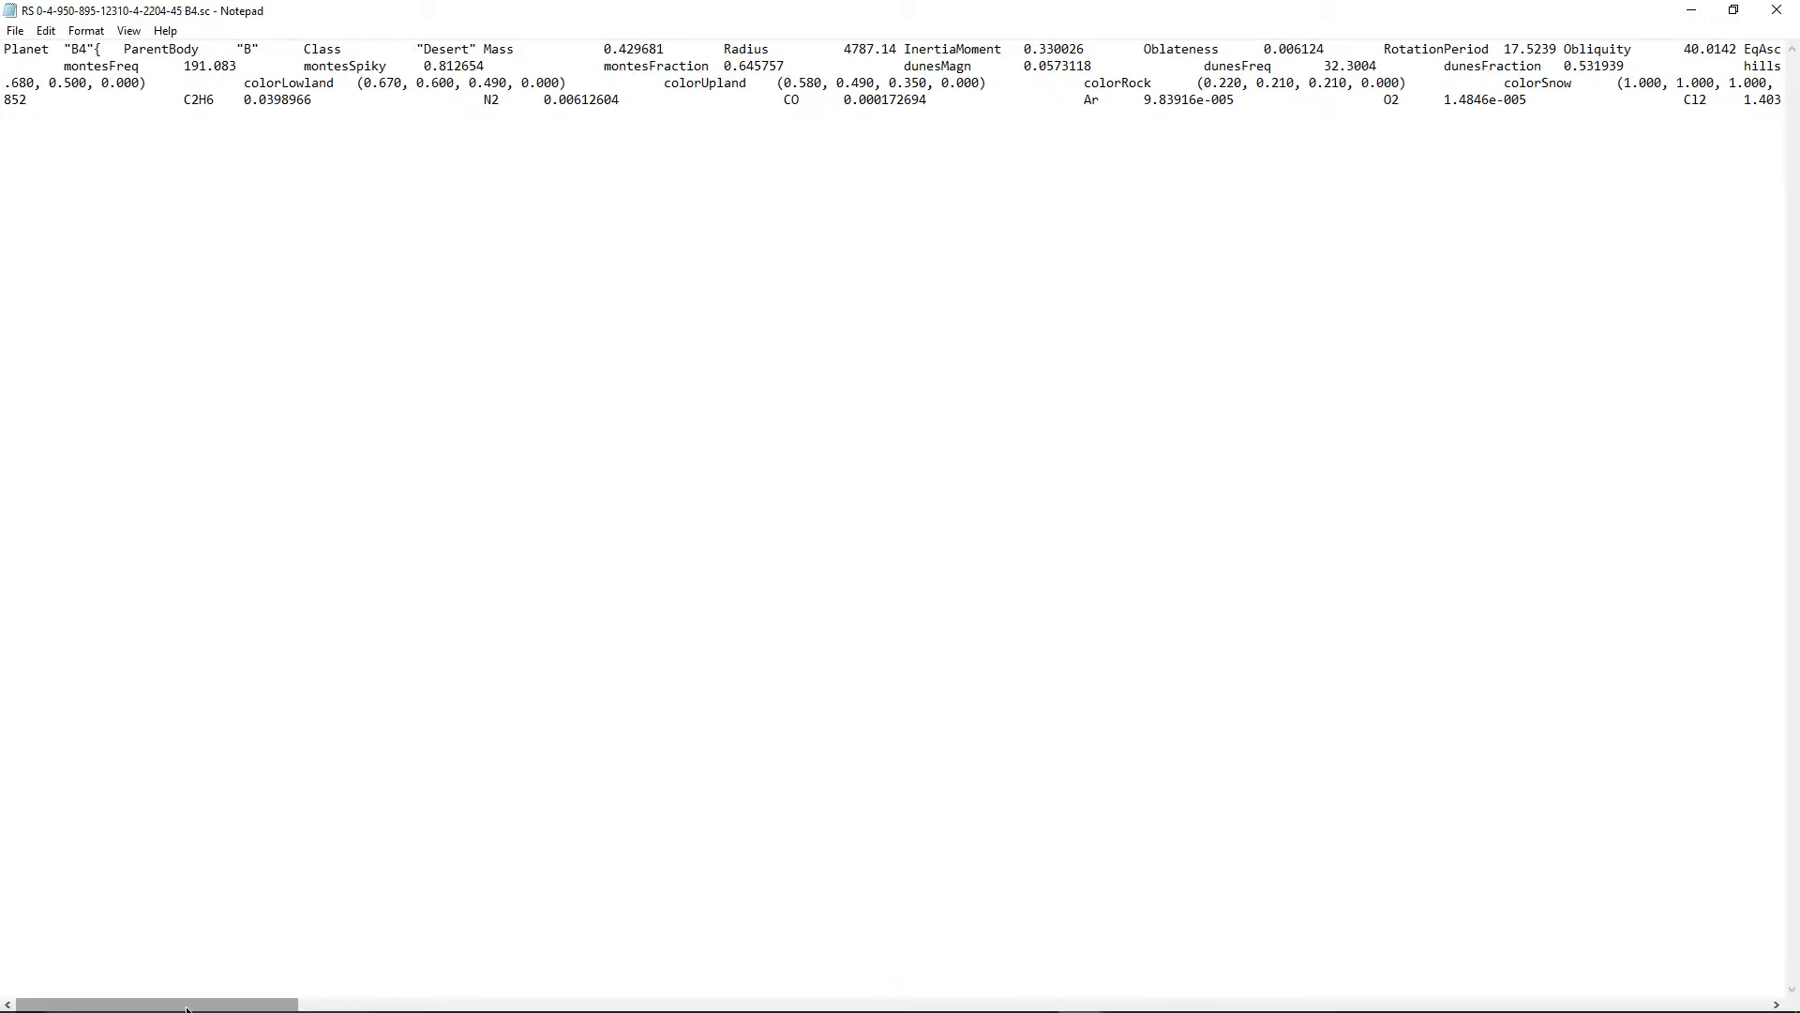
pyautogui.moveTo(194, 1008); pyautogui.dragTo(1717, 732)
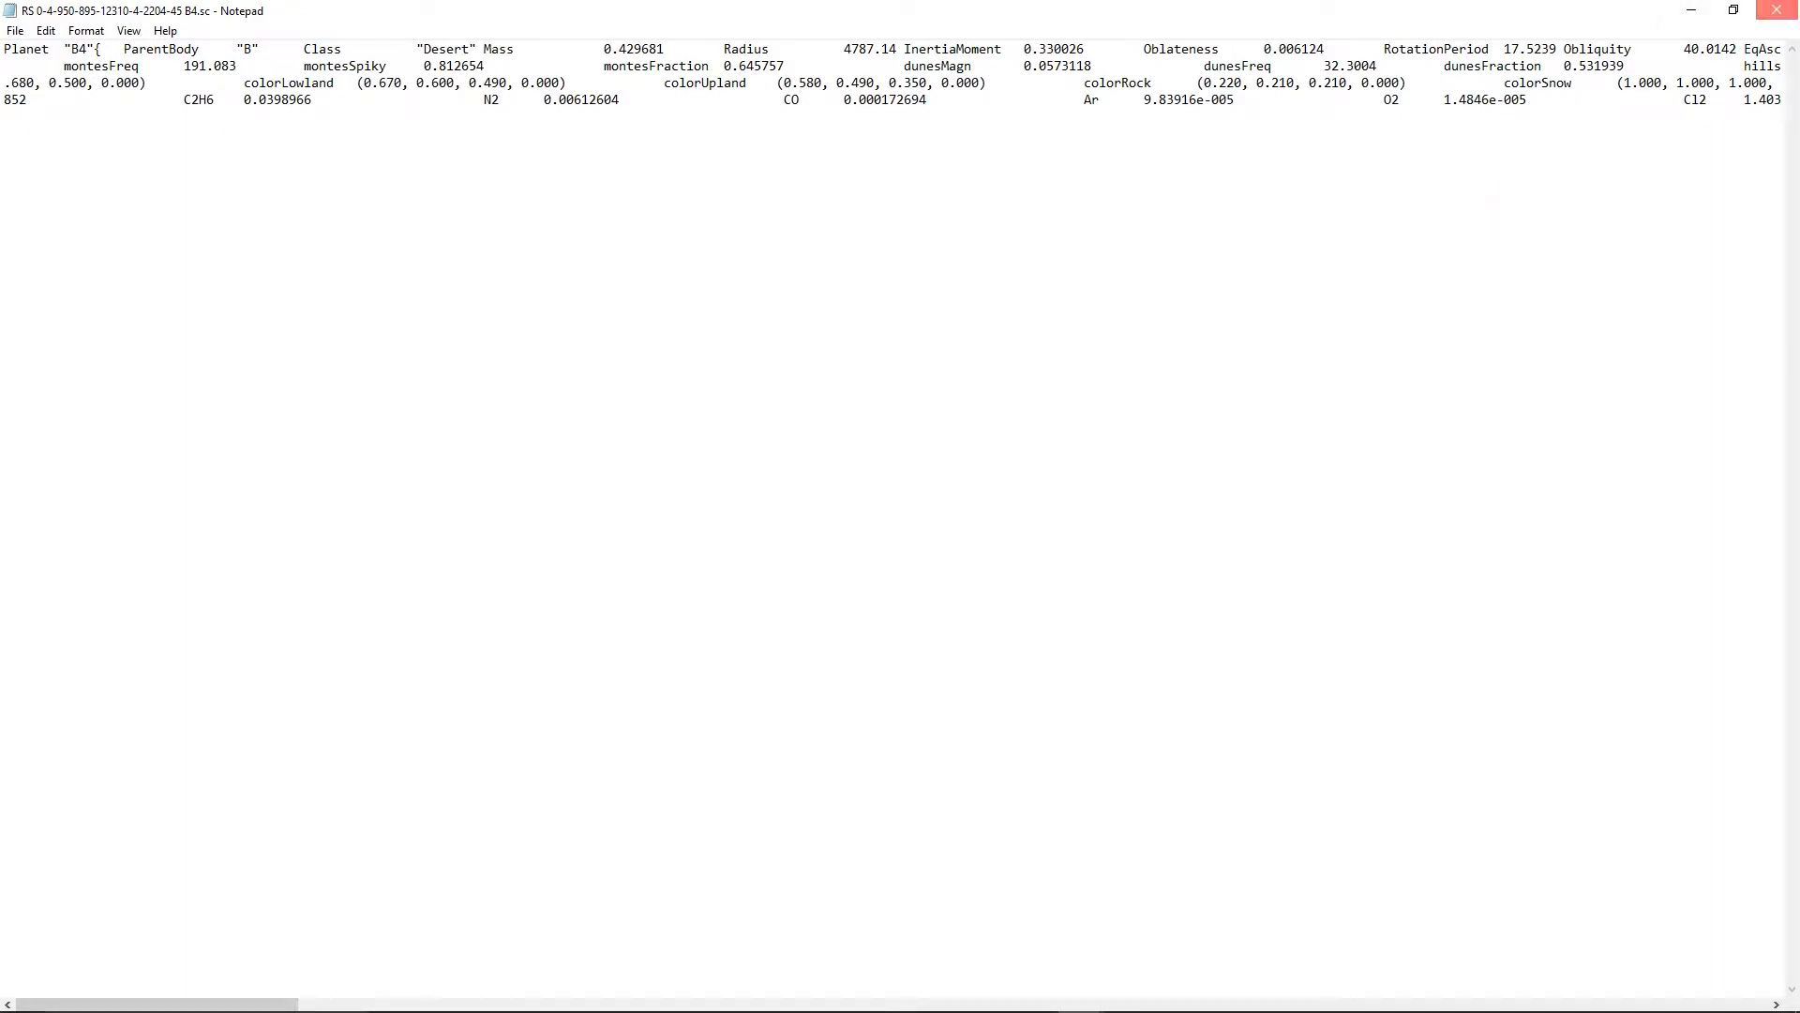
pyautogui.click(1776, 10)
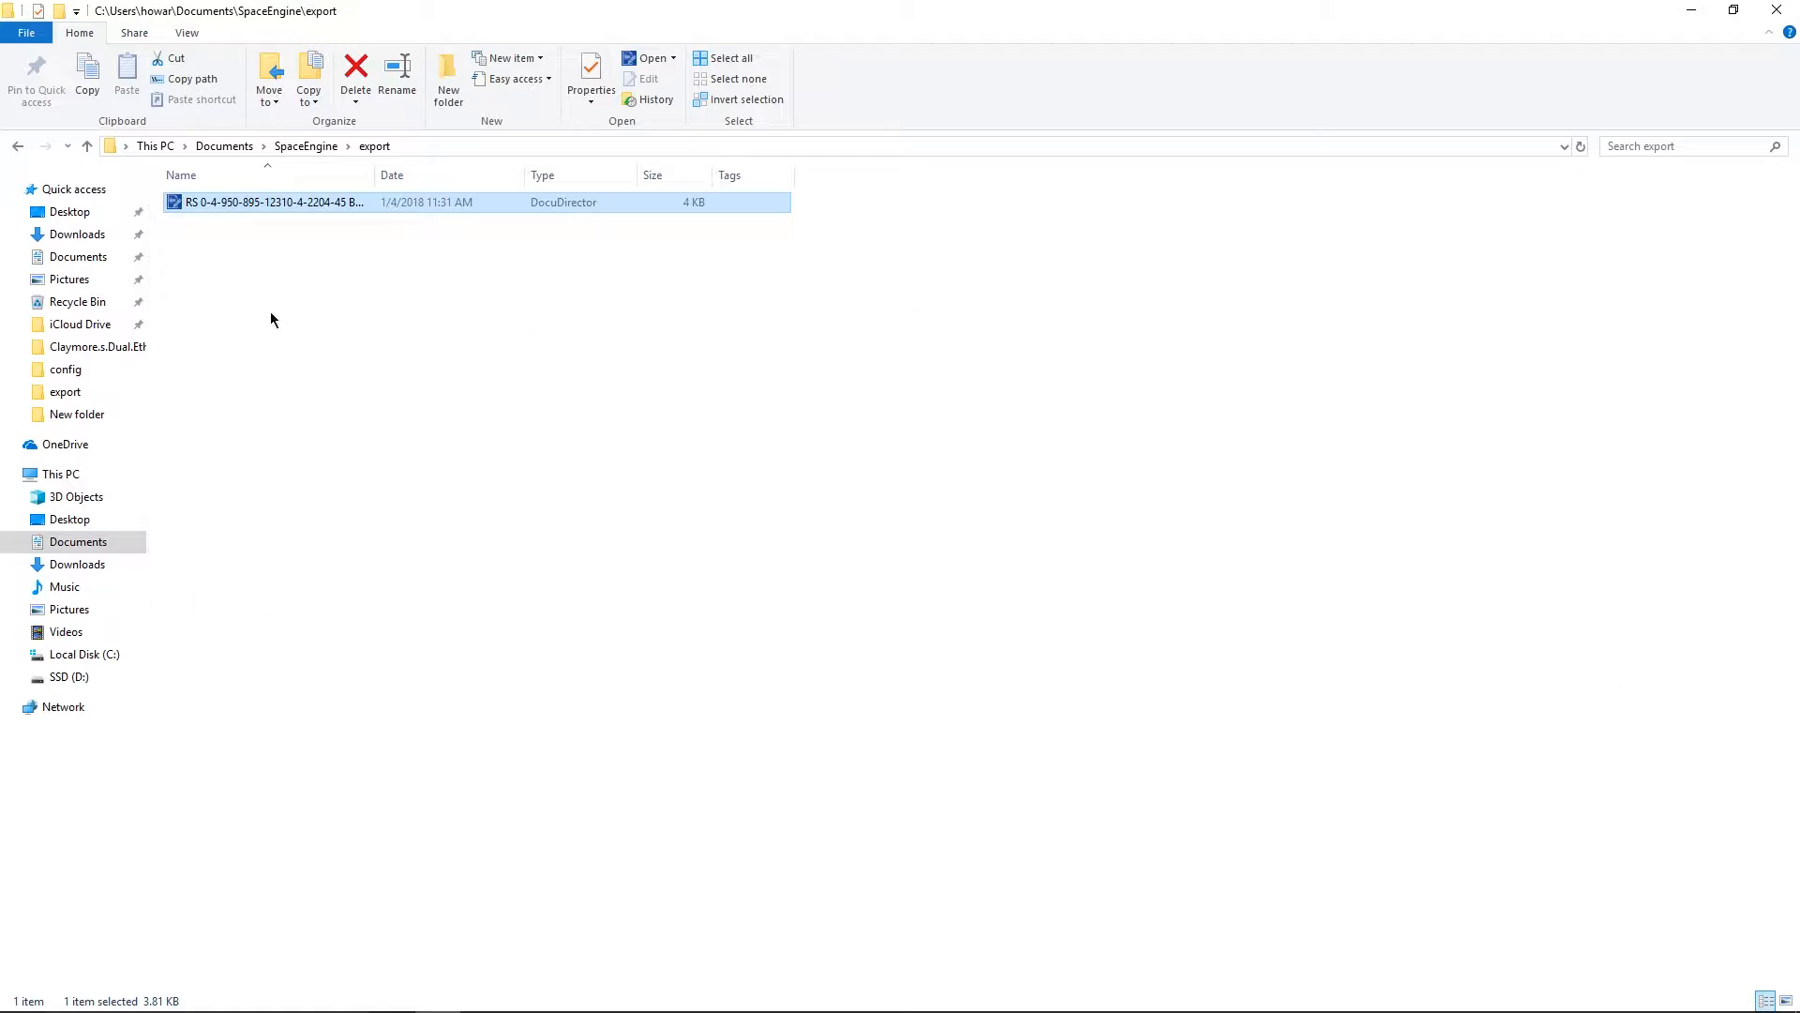
# - Open the exported planet script in DocuDirector, review it to the end, select its entire text and minimize the window
pyautogui.doubleClick(202, 206)
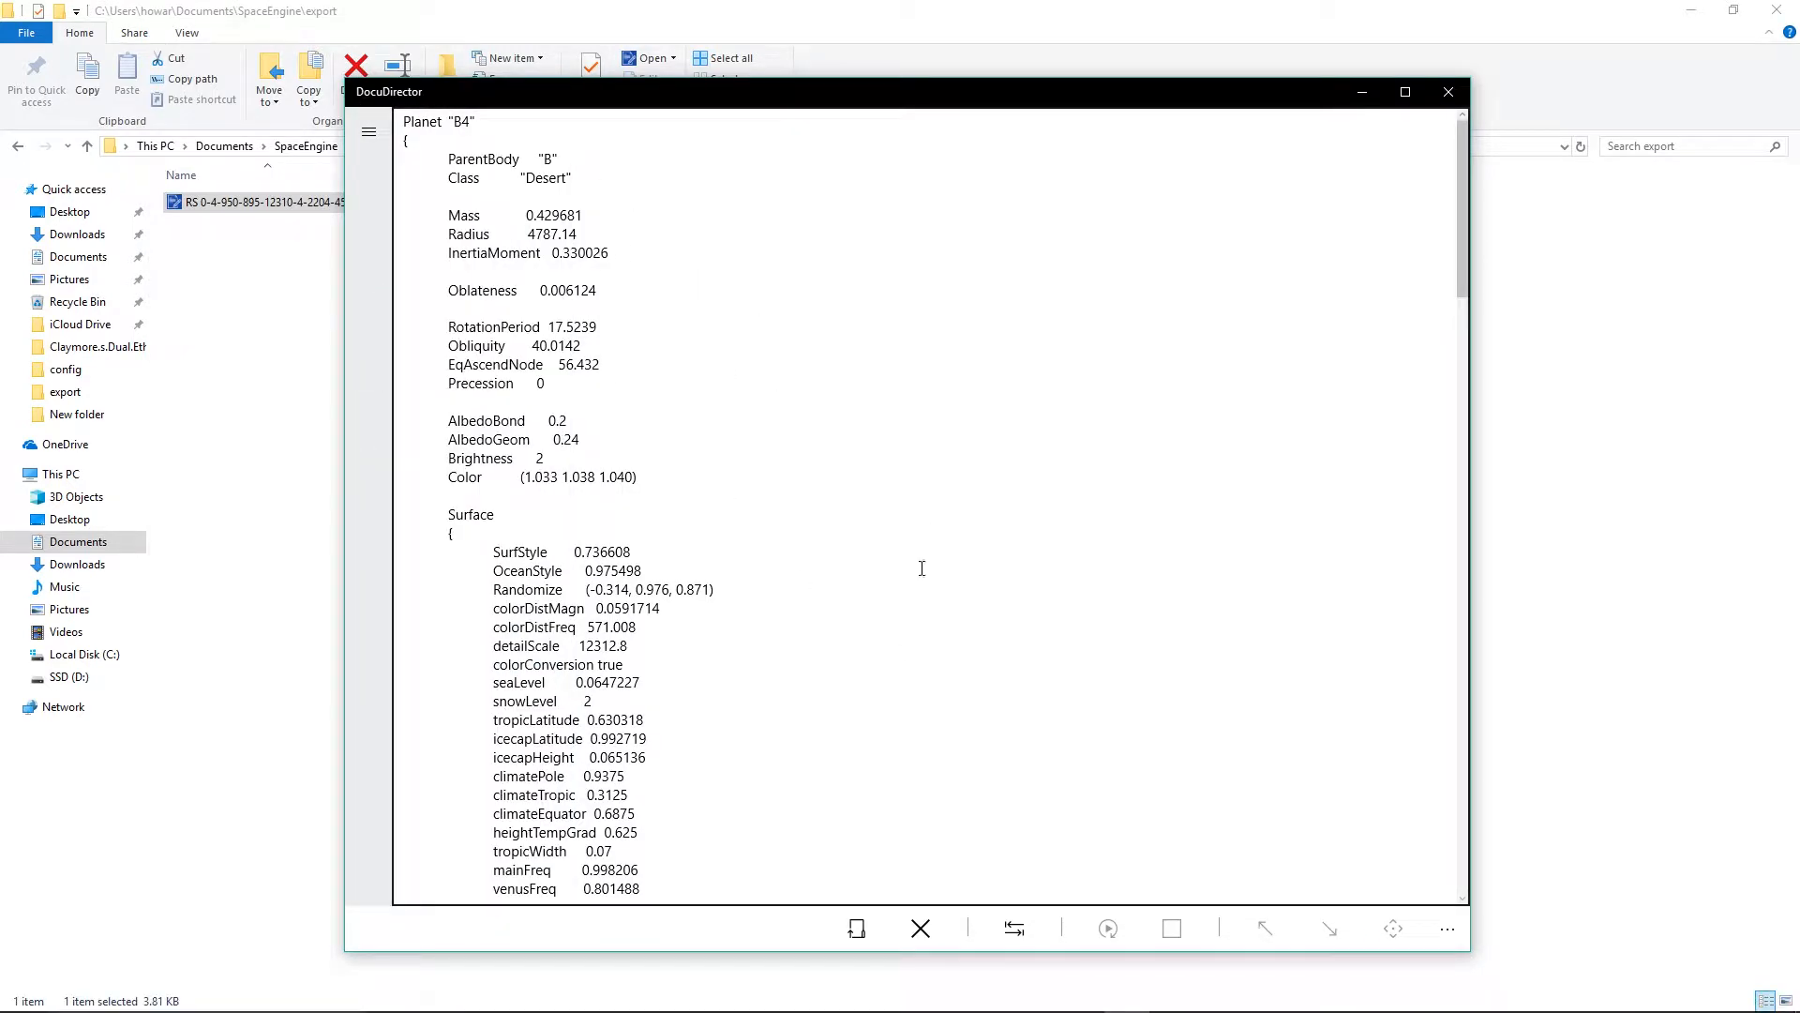
pyautogui.scroll(-20, 576, 758)
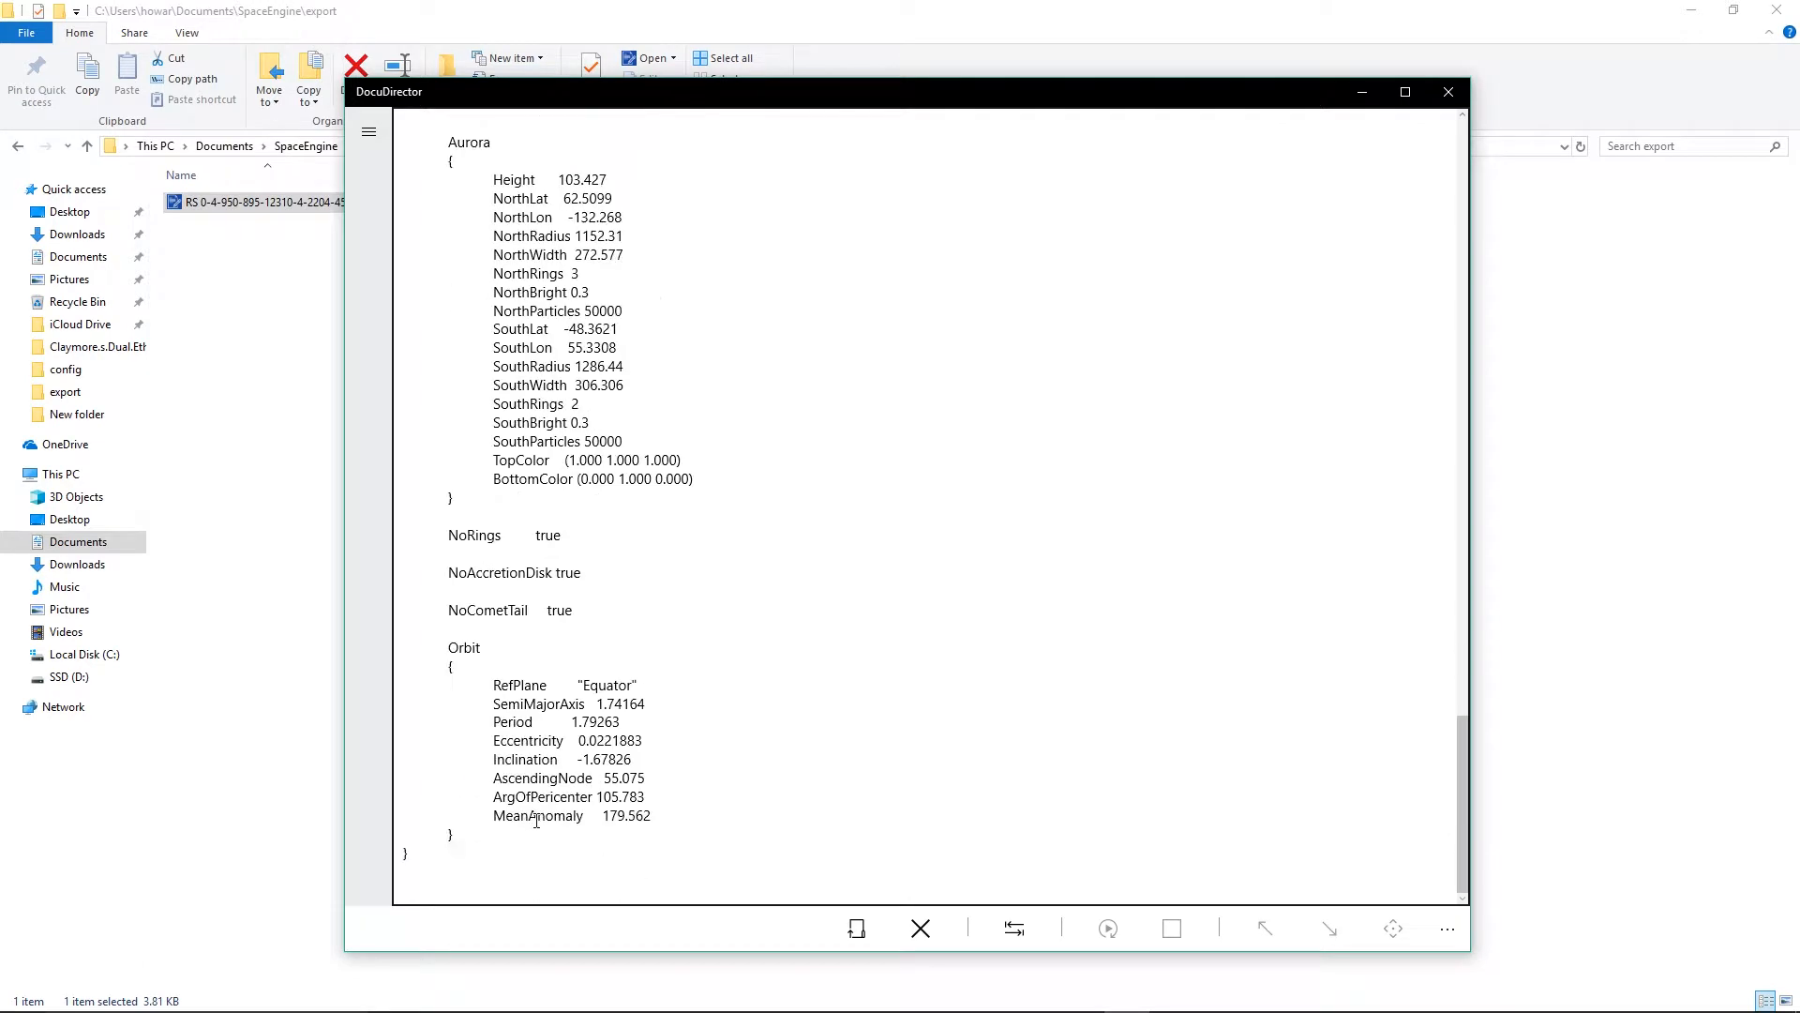
pyautogui.moveTo(439, 891); pyautogui.dragTo(393, 863)
pyautogui.click(1232, 358)
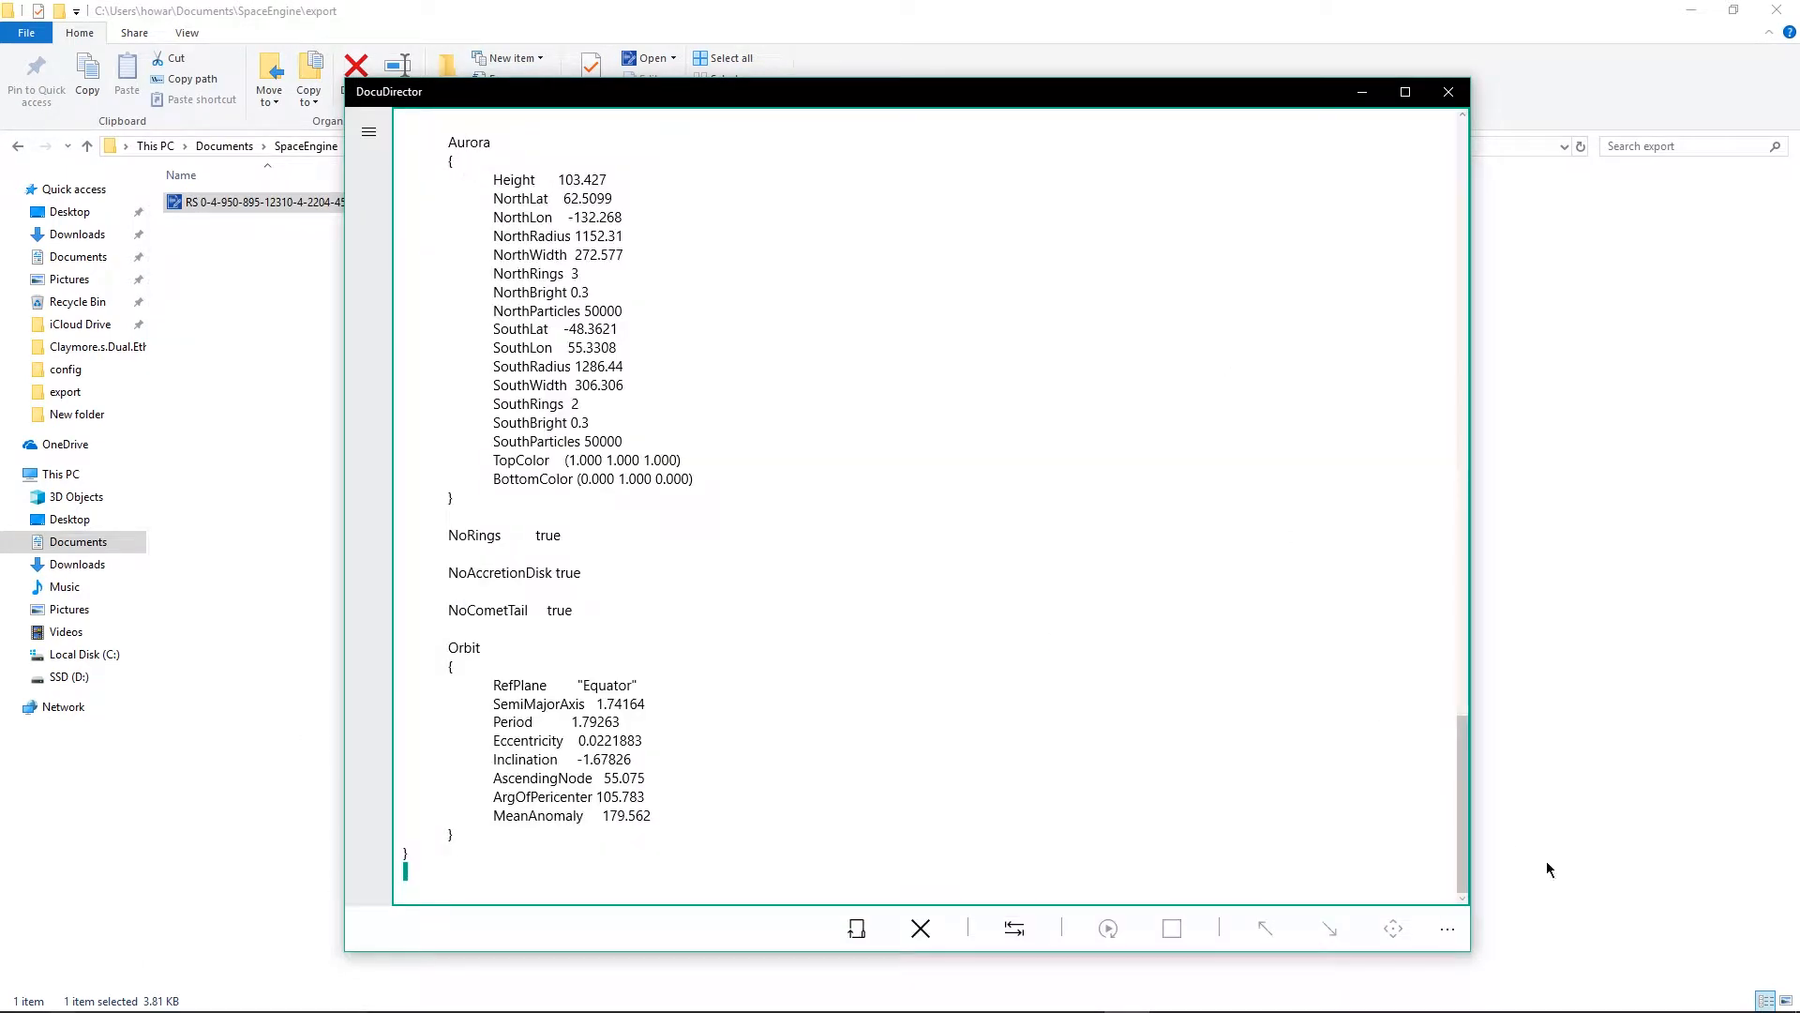
pyautogui.scroll(20, 1446, 217)
pyautogui.scroll(2, 1447, 217)
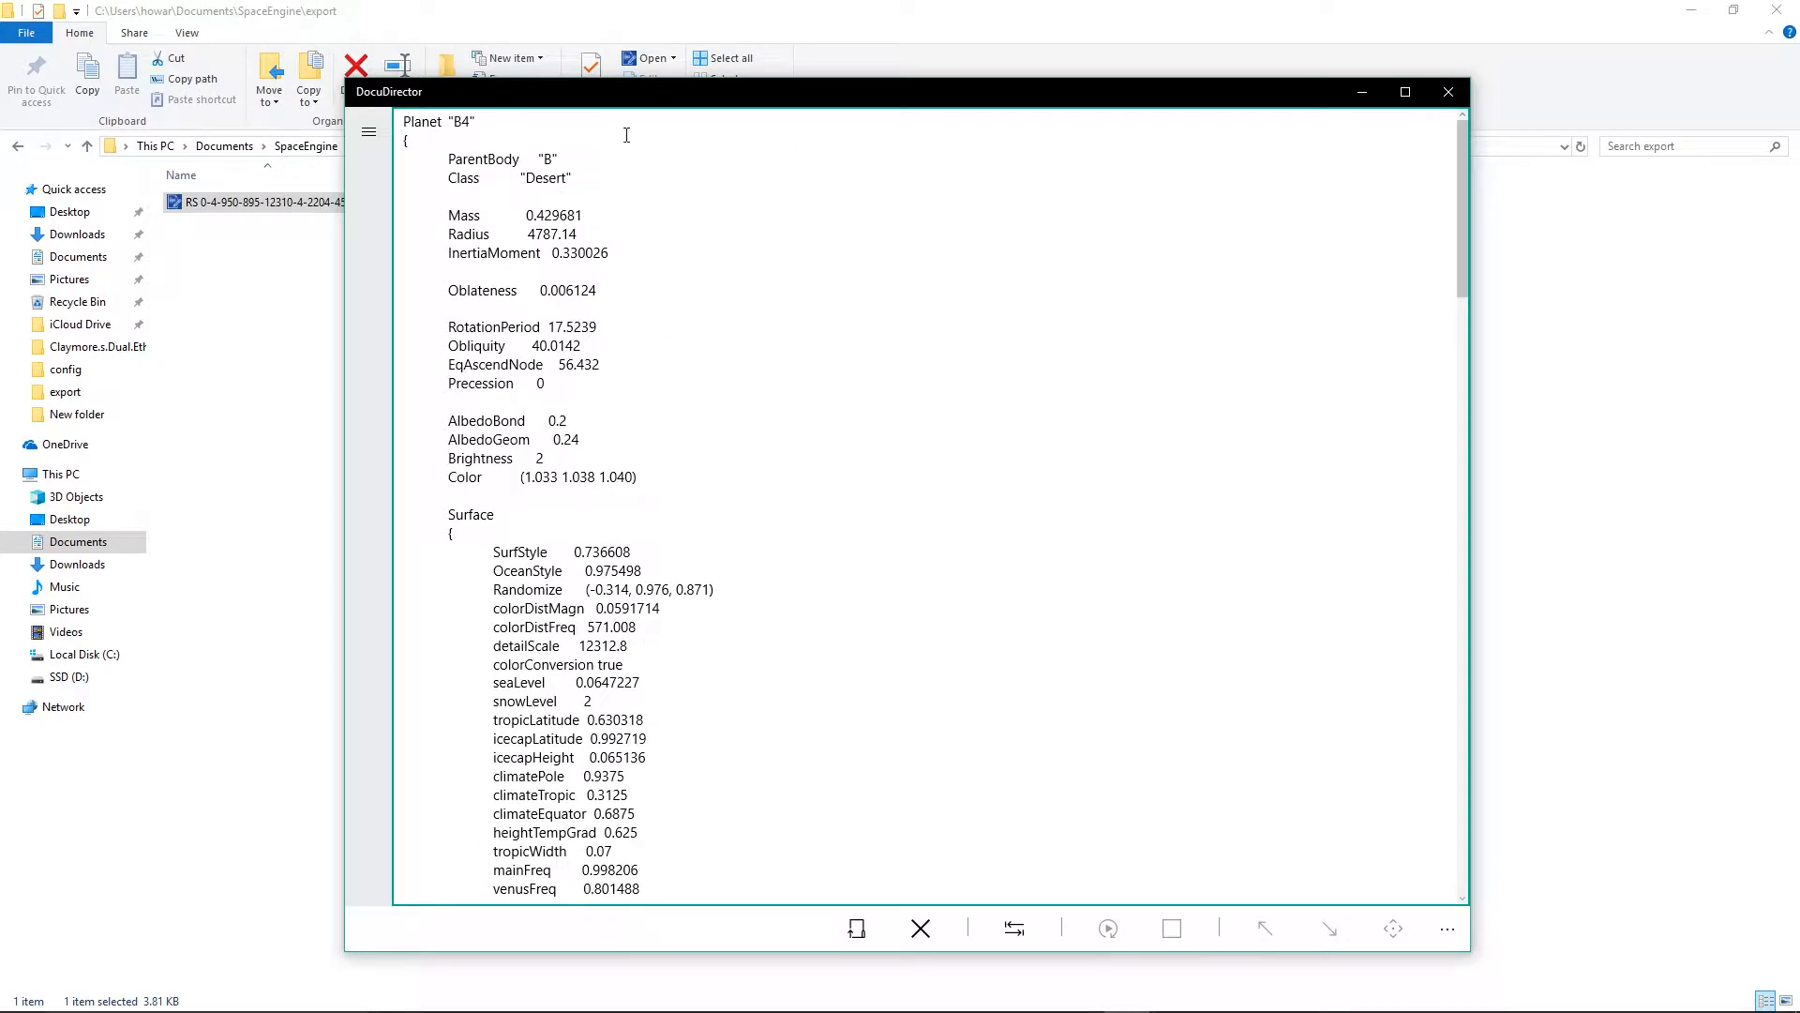
pyautogui.moveTo(404, 121); pyautogui.dragTo(761, 1011)
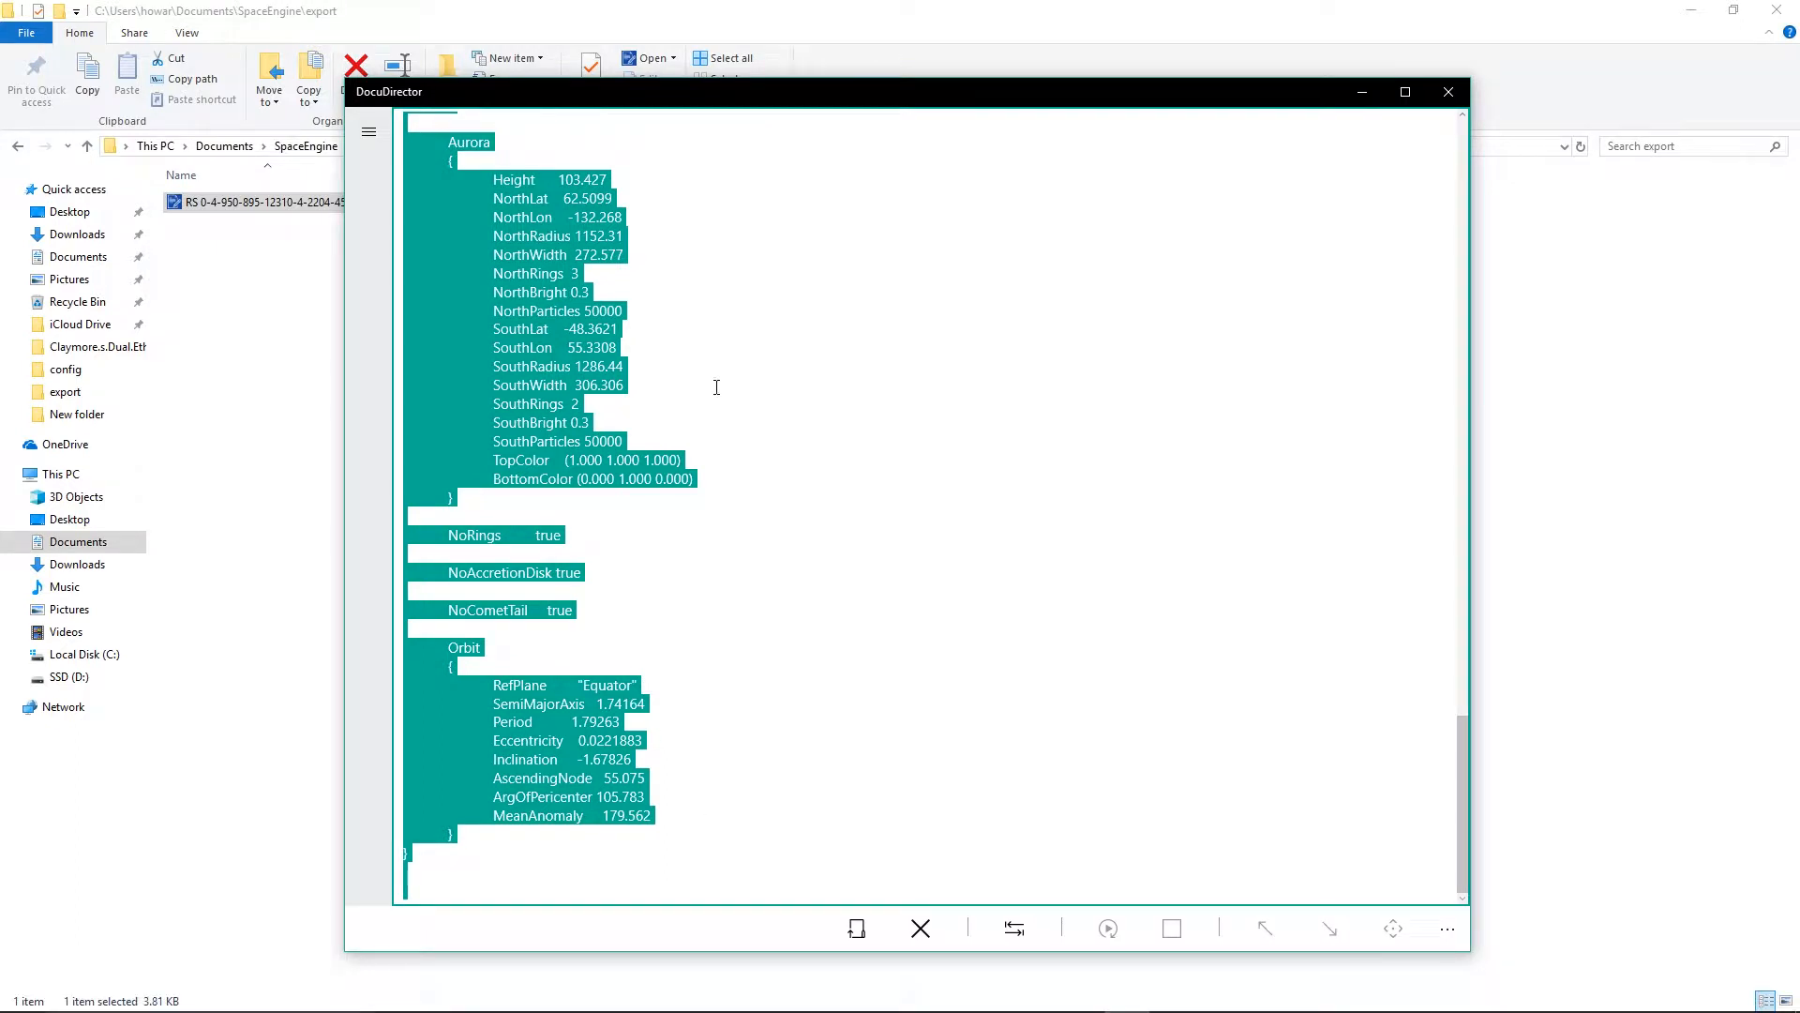
pyautogui.click(1364, 92)
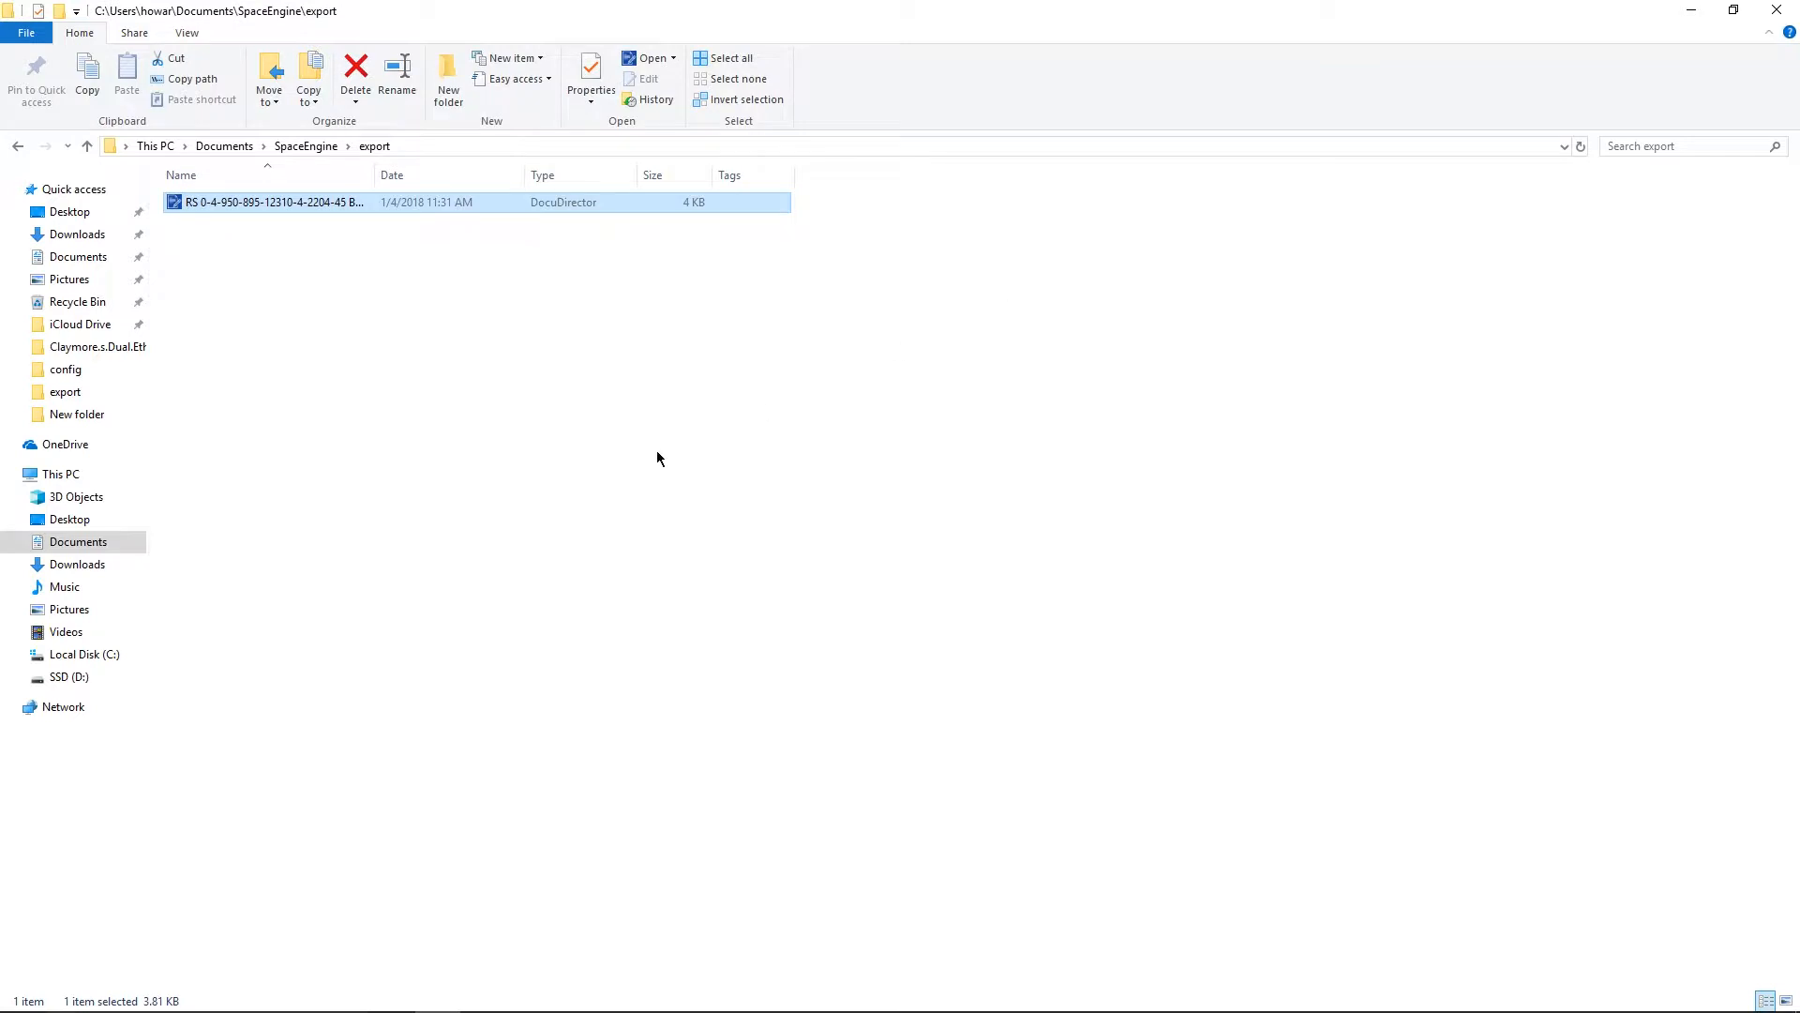
# - Create a folder named addons in the SpaceEngine folder
pyautogui.press('BackSpace')
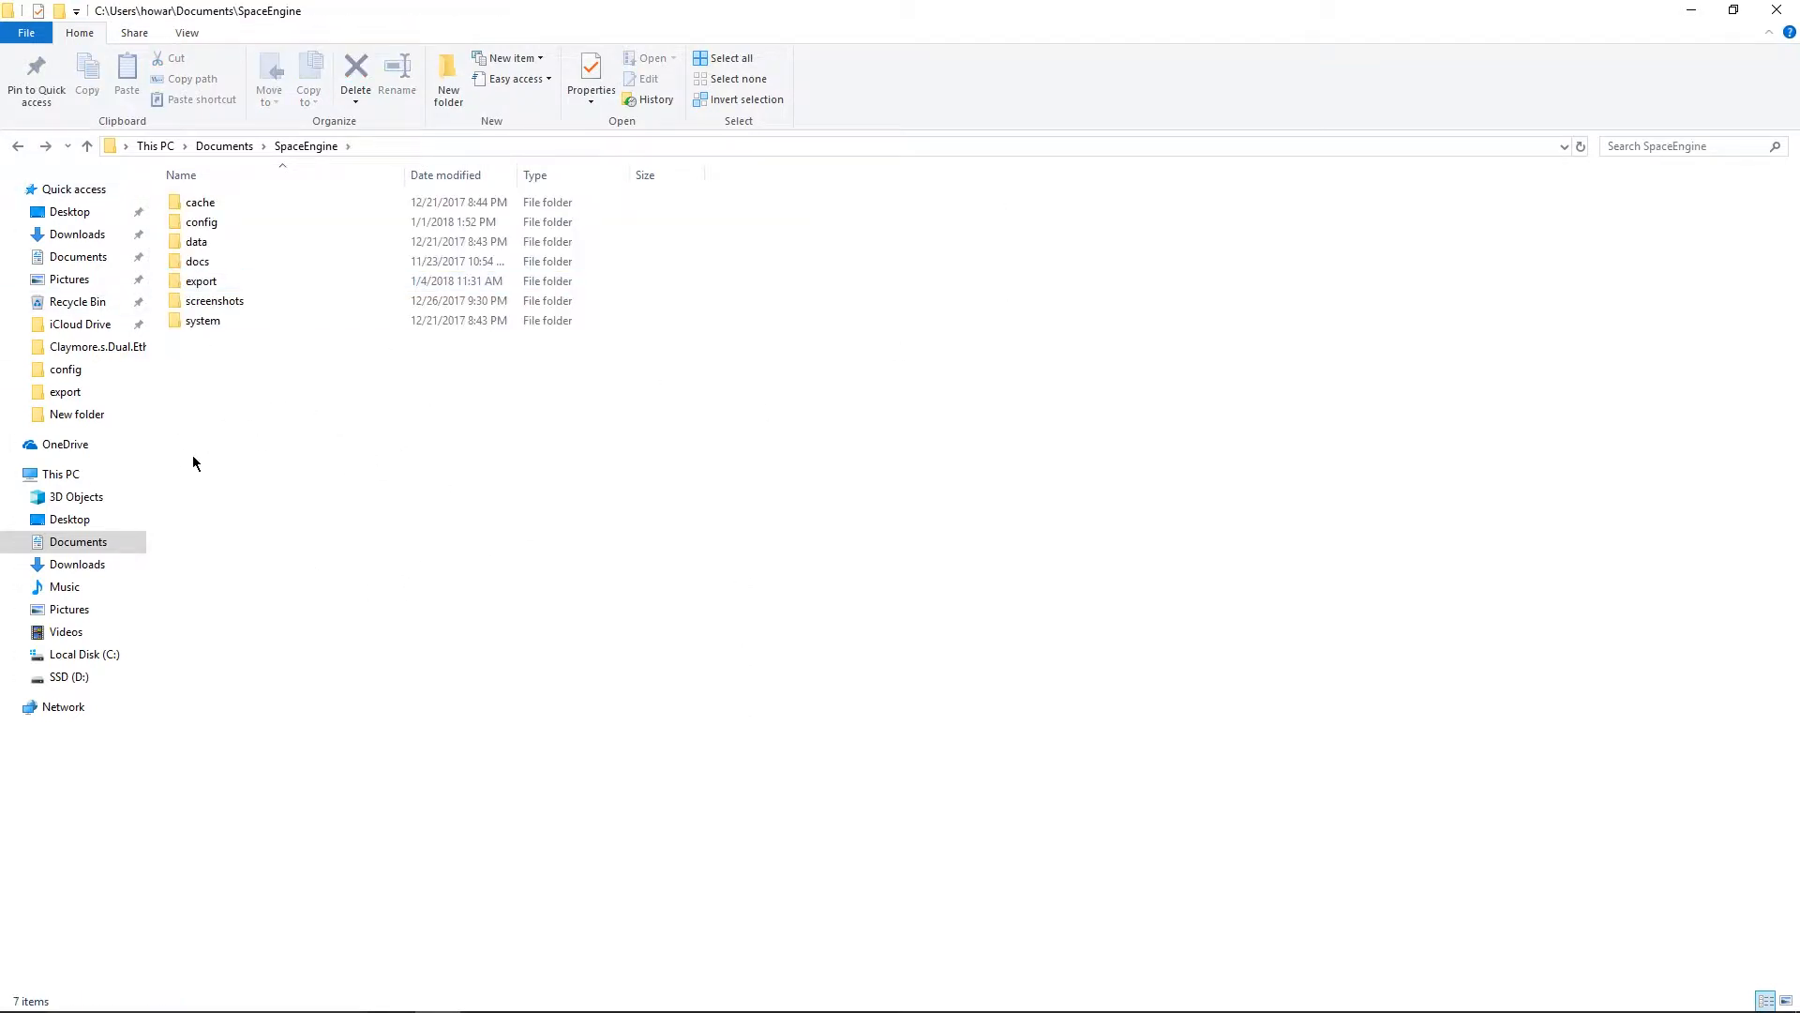
pyautogui.rightClick(251, 456)
pyautogui.moveTo(336, 711)
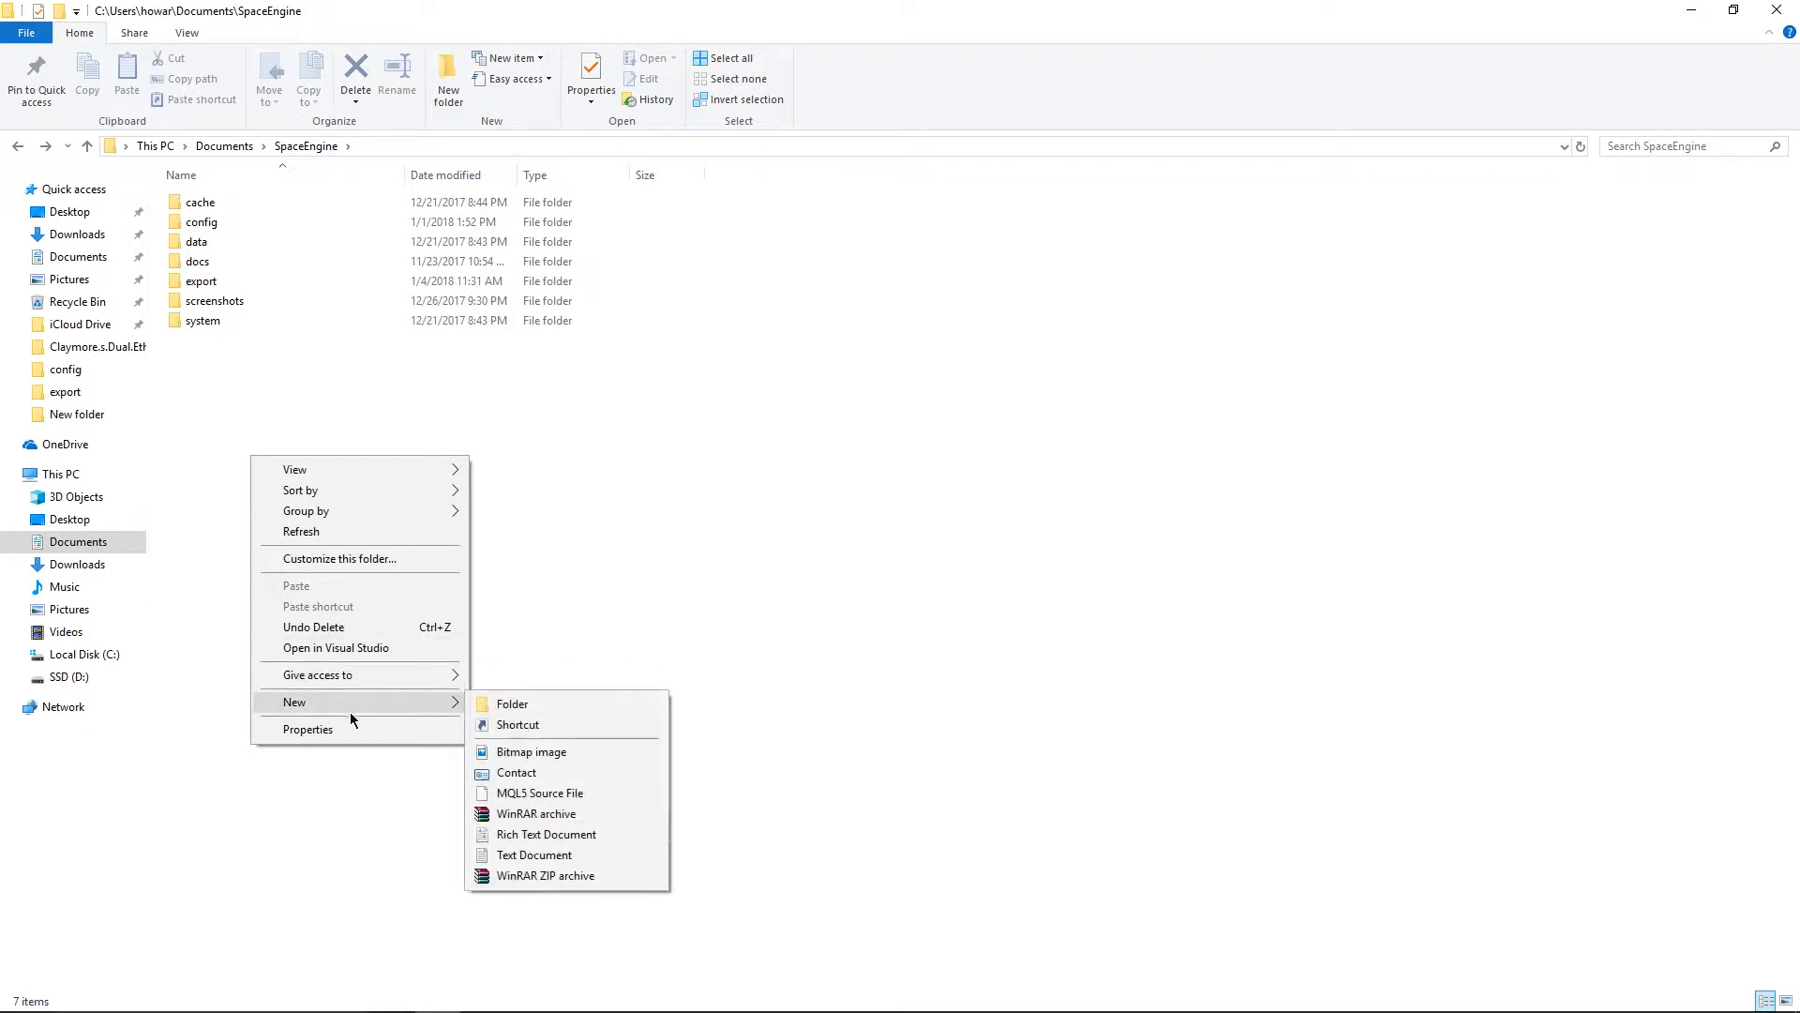
pyautogui.click(510, 705)
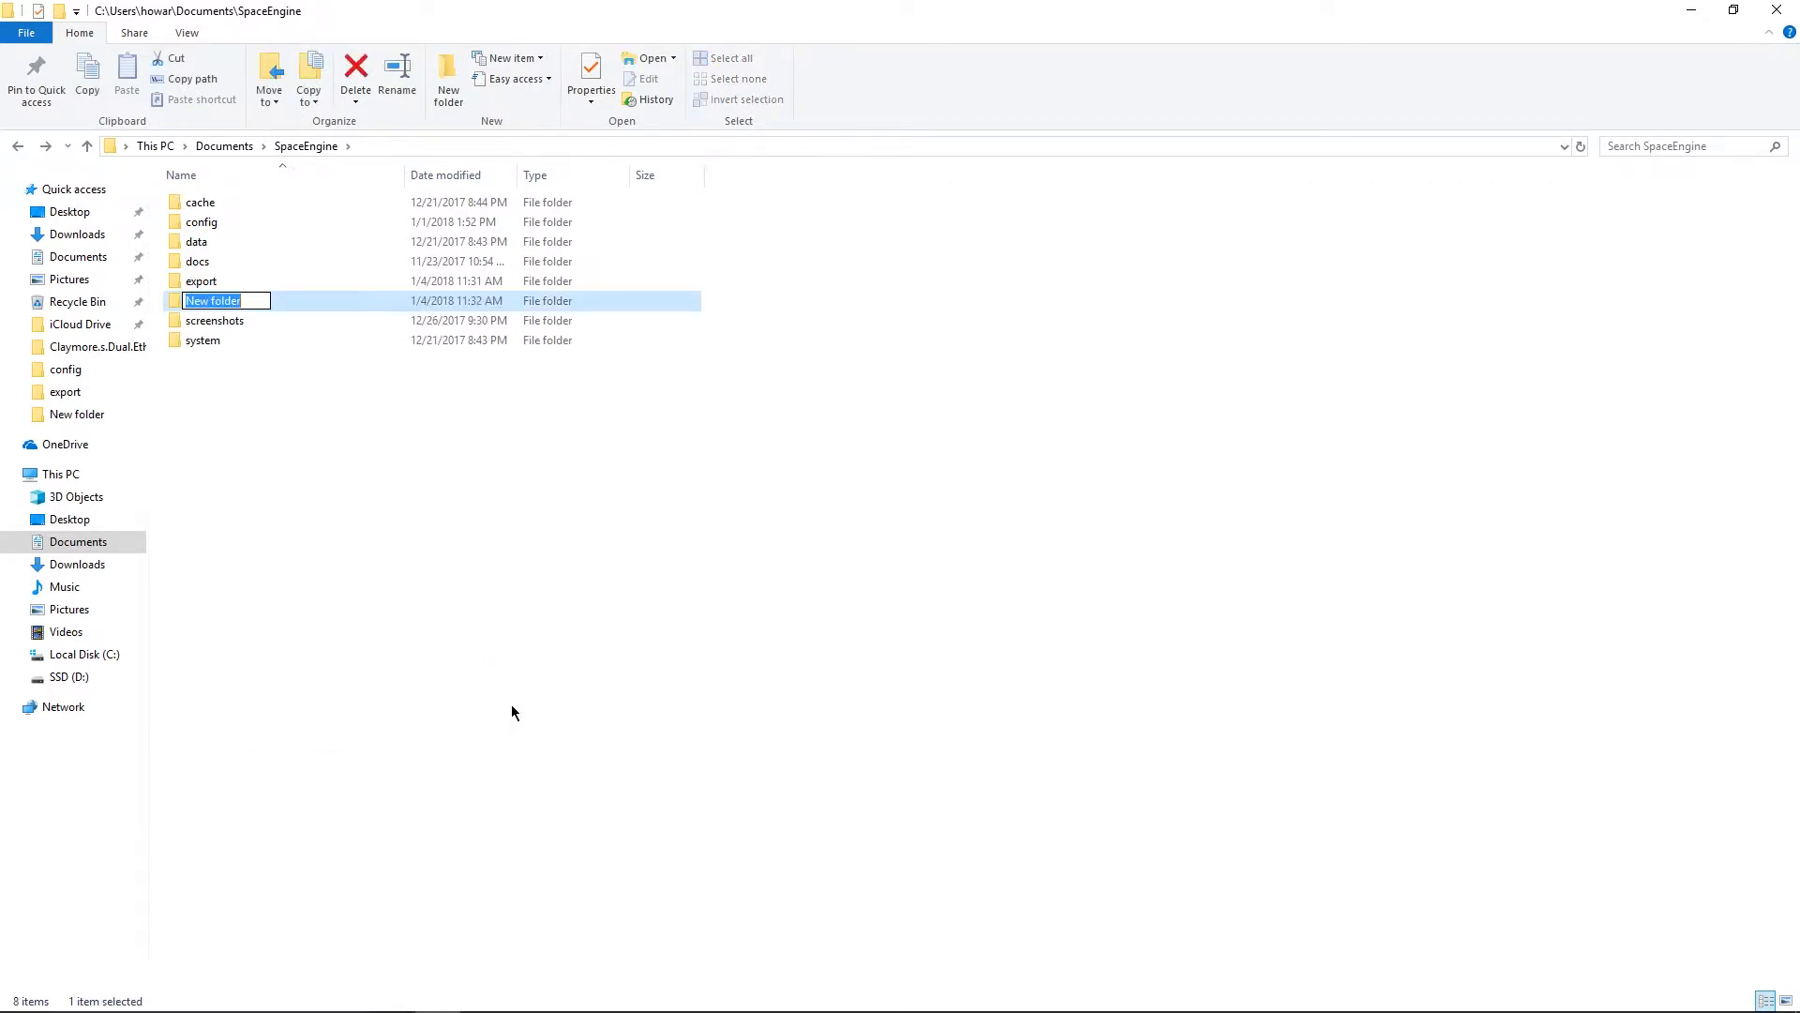
pyautogui.write('addons')
pyautogui.press('Return')
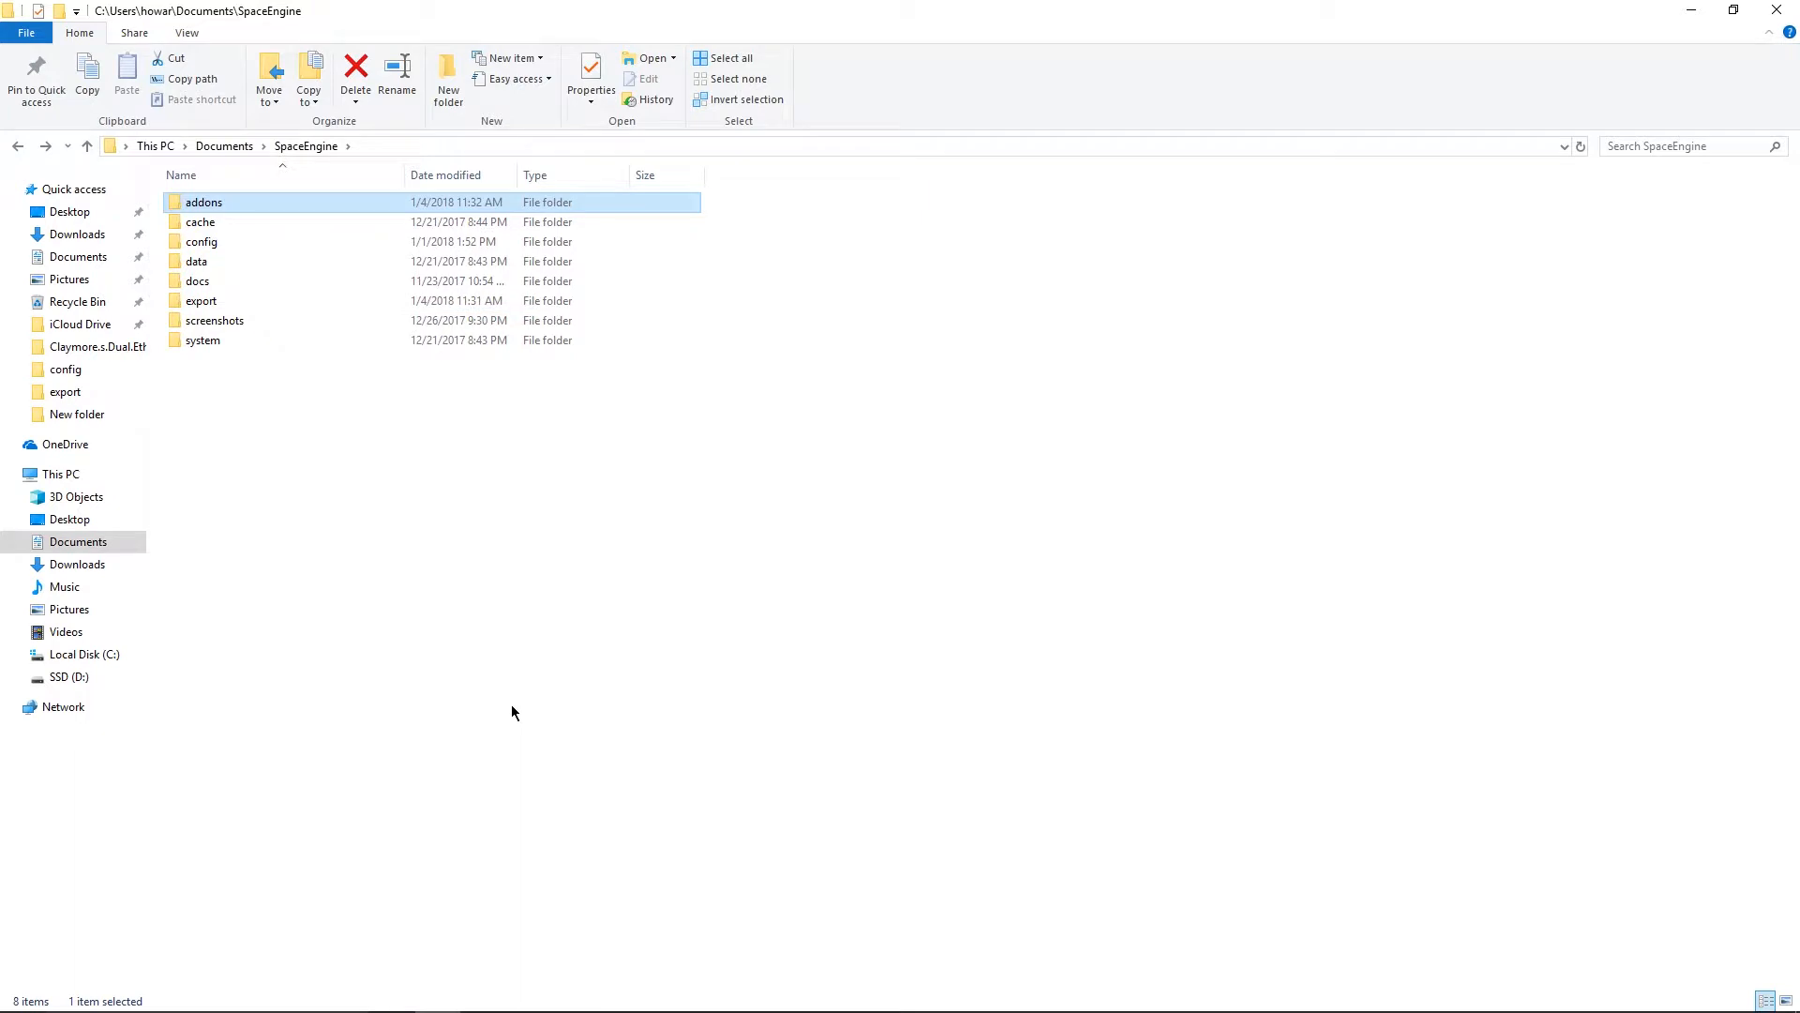
# - Create a folder named catalogs inside the addons folder
pyautogui.doubleClick(475, 202)
pyautogui.rightClick(488, 401)
pyautogui.moveTo(634, 653)
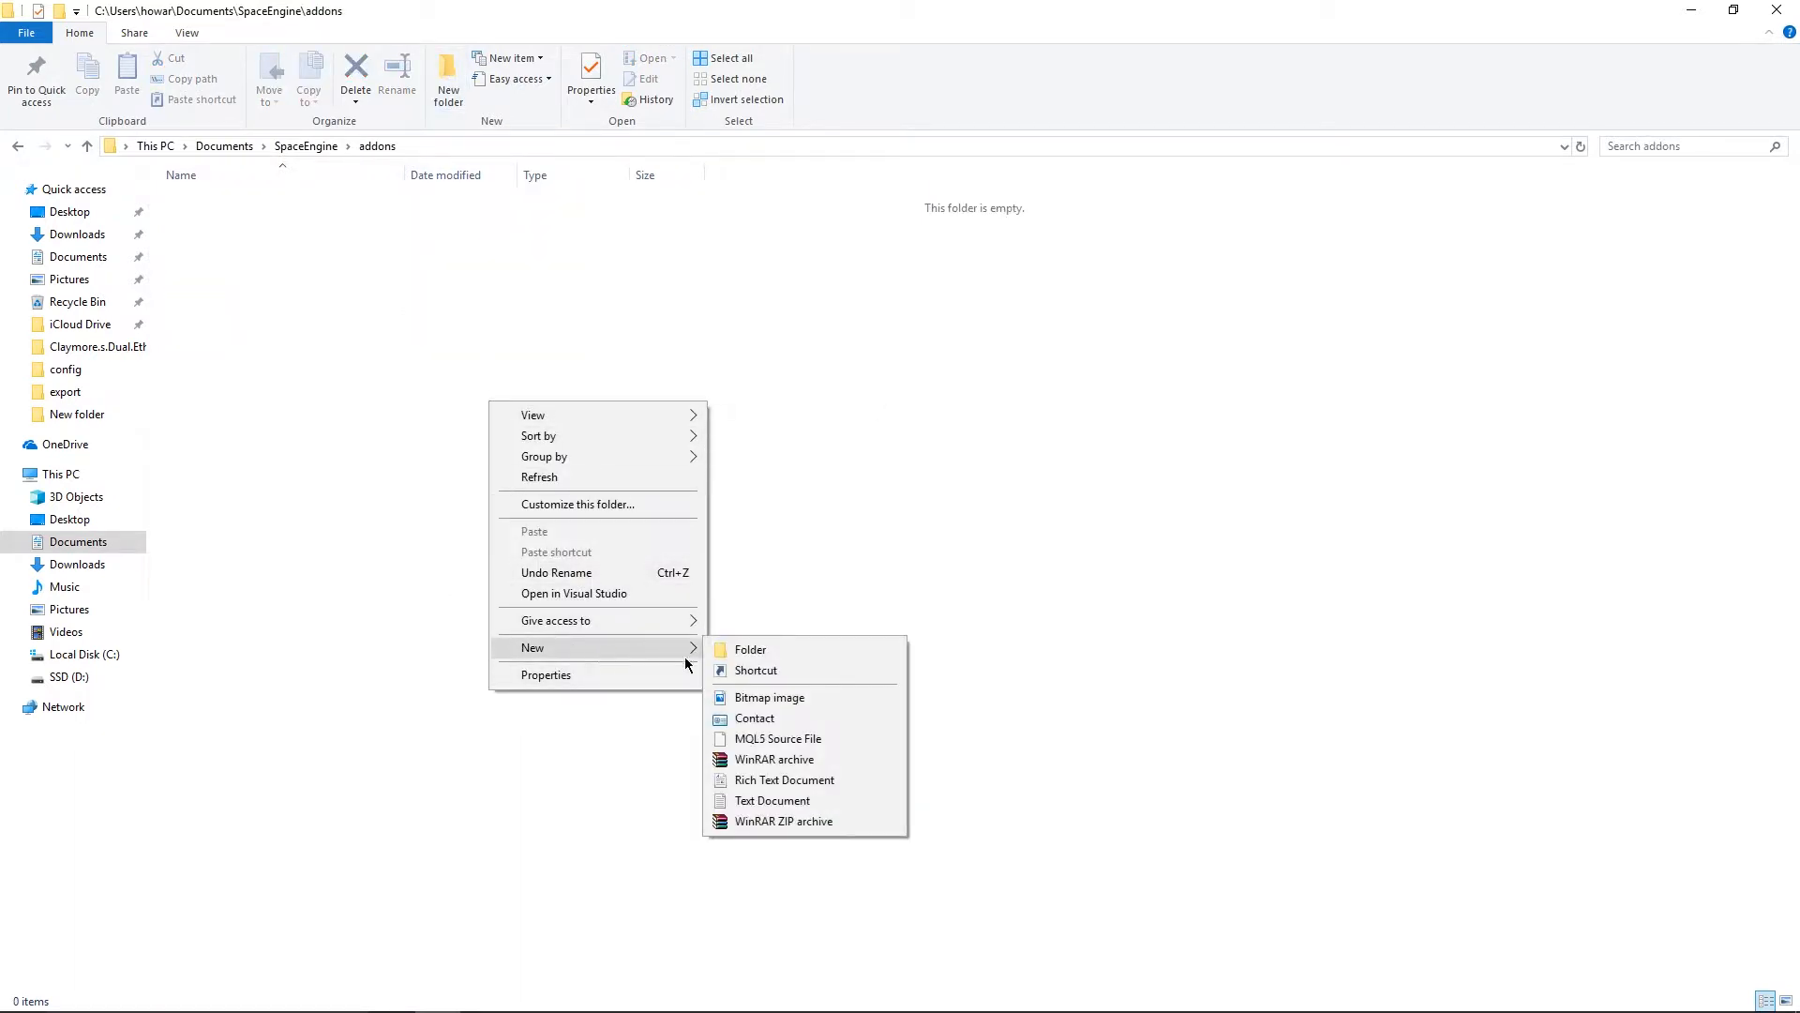
pyautogui.click(755, 651)
pyautogui.write('catalogs')
pyautogui.press('Return')
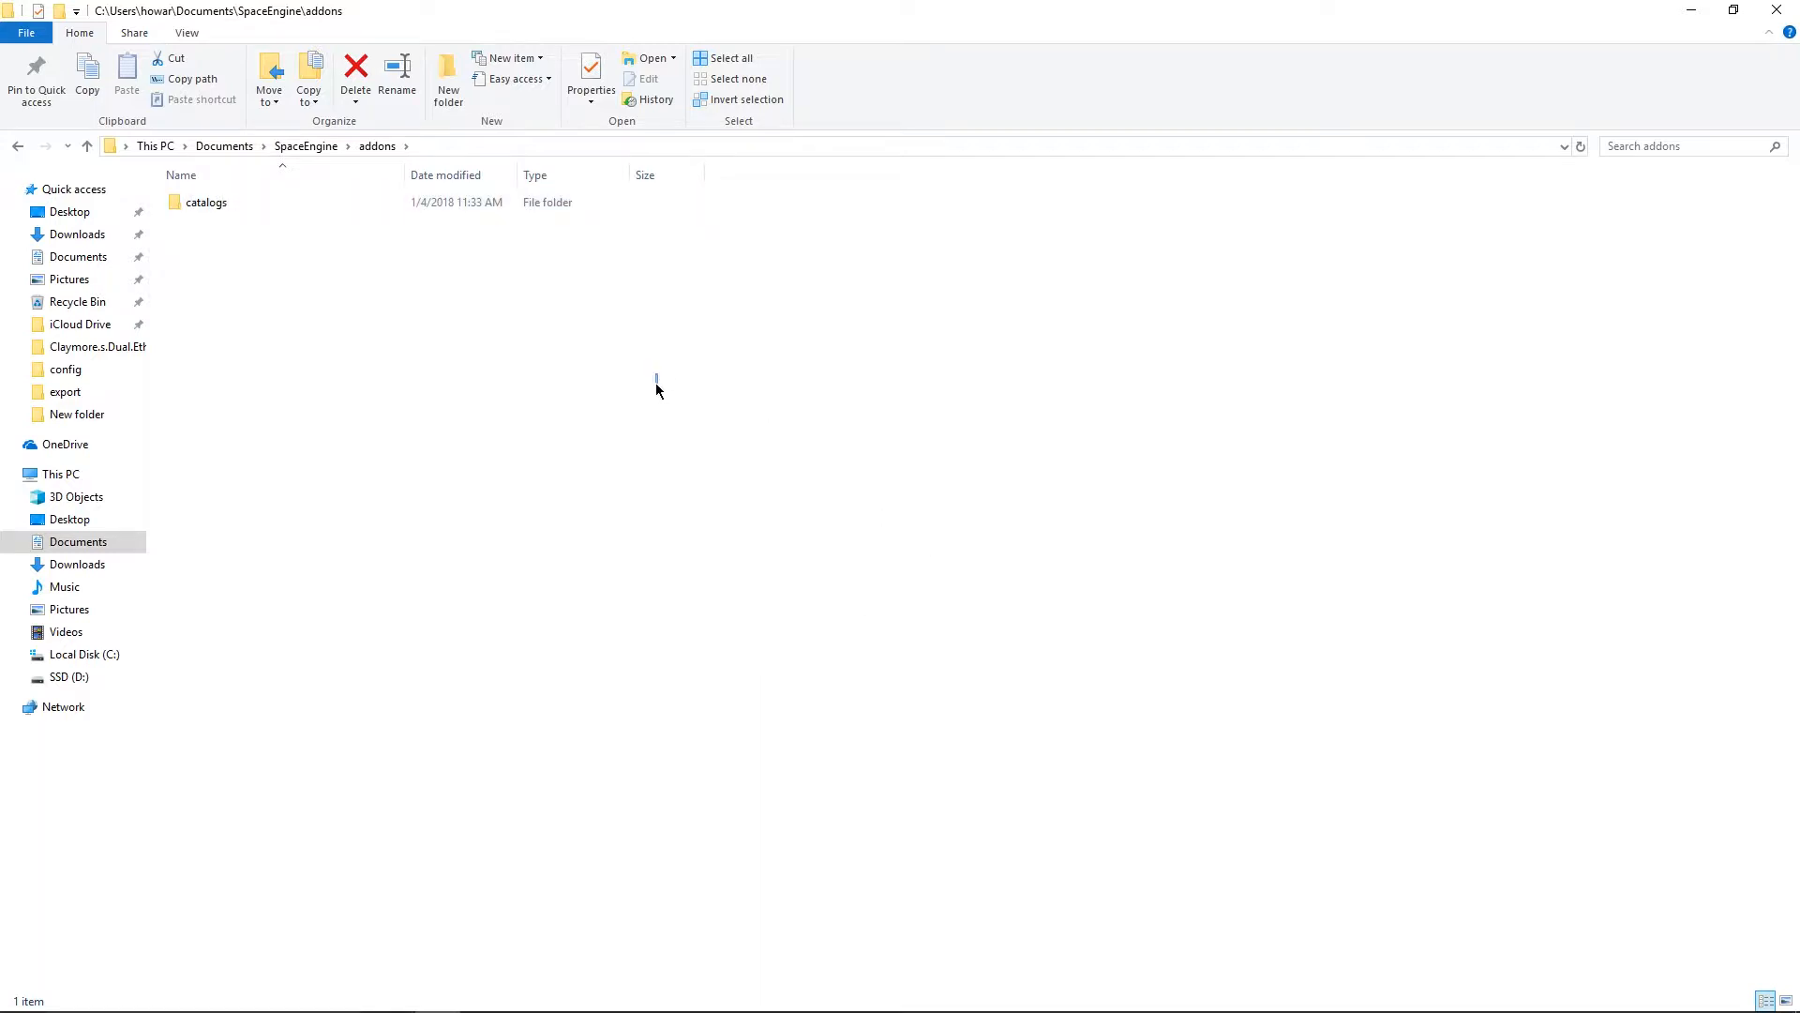
# - Create a folder named shaders in the addons folder, alongside catalogs
pyautogui.rightClick(656, 385)
pyautogui.moveTo(758, 407)
pyautogui.moveTo(752, 632)
pyautogui.click(903, 621)
pyautogui.write('shaders')
pyautogui.press('Return')
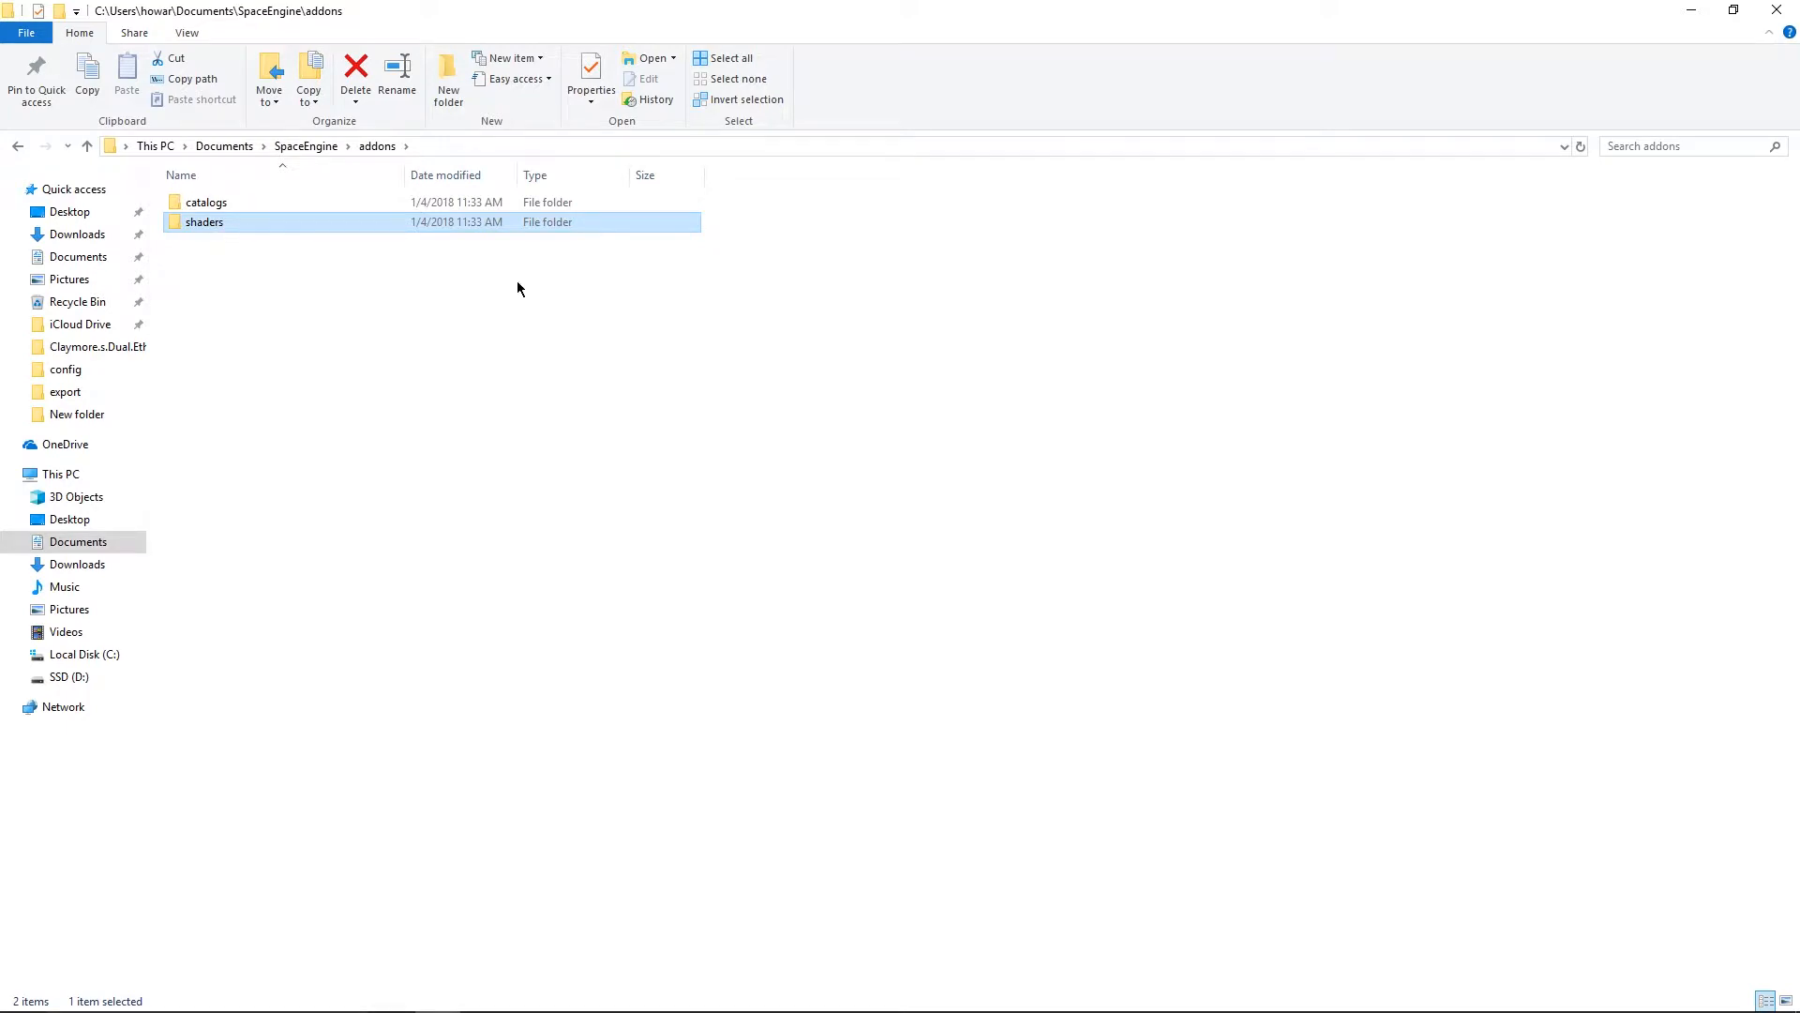
pyautogui.click(84, 235)
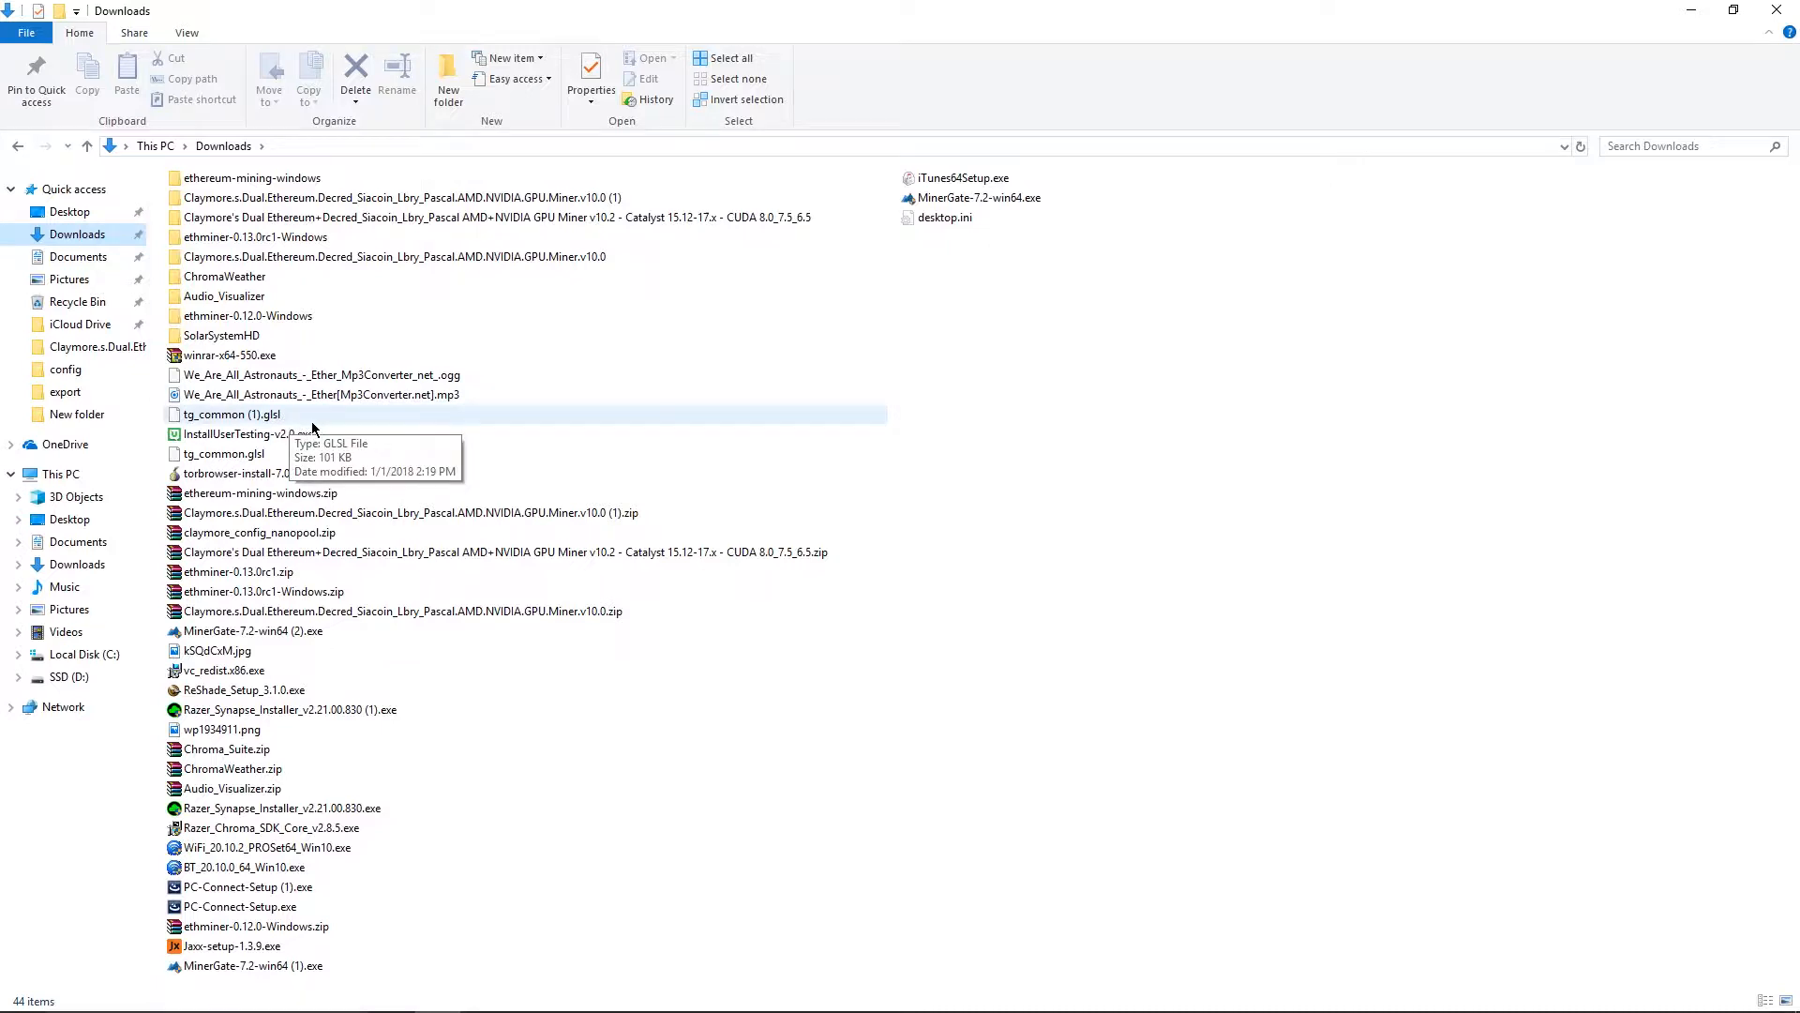
pyautogui.moveTo(354, 416)
pyautogui.mouseDown()
pyautogui.moveTo(59, 343)
pyautogui.moveTo(306, 435)
pyautogui.moveTo(272, 404)
pyautogui.moveTo(89, 399)
pyautogui.moveTo(90, 515)
pyautogui.moveTo(101, 396)
pyautogui.moveTo(82, 403)
pyautogui.moveTo(82, 382)
pyautogui.mouseUp()
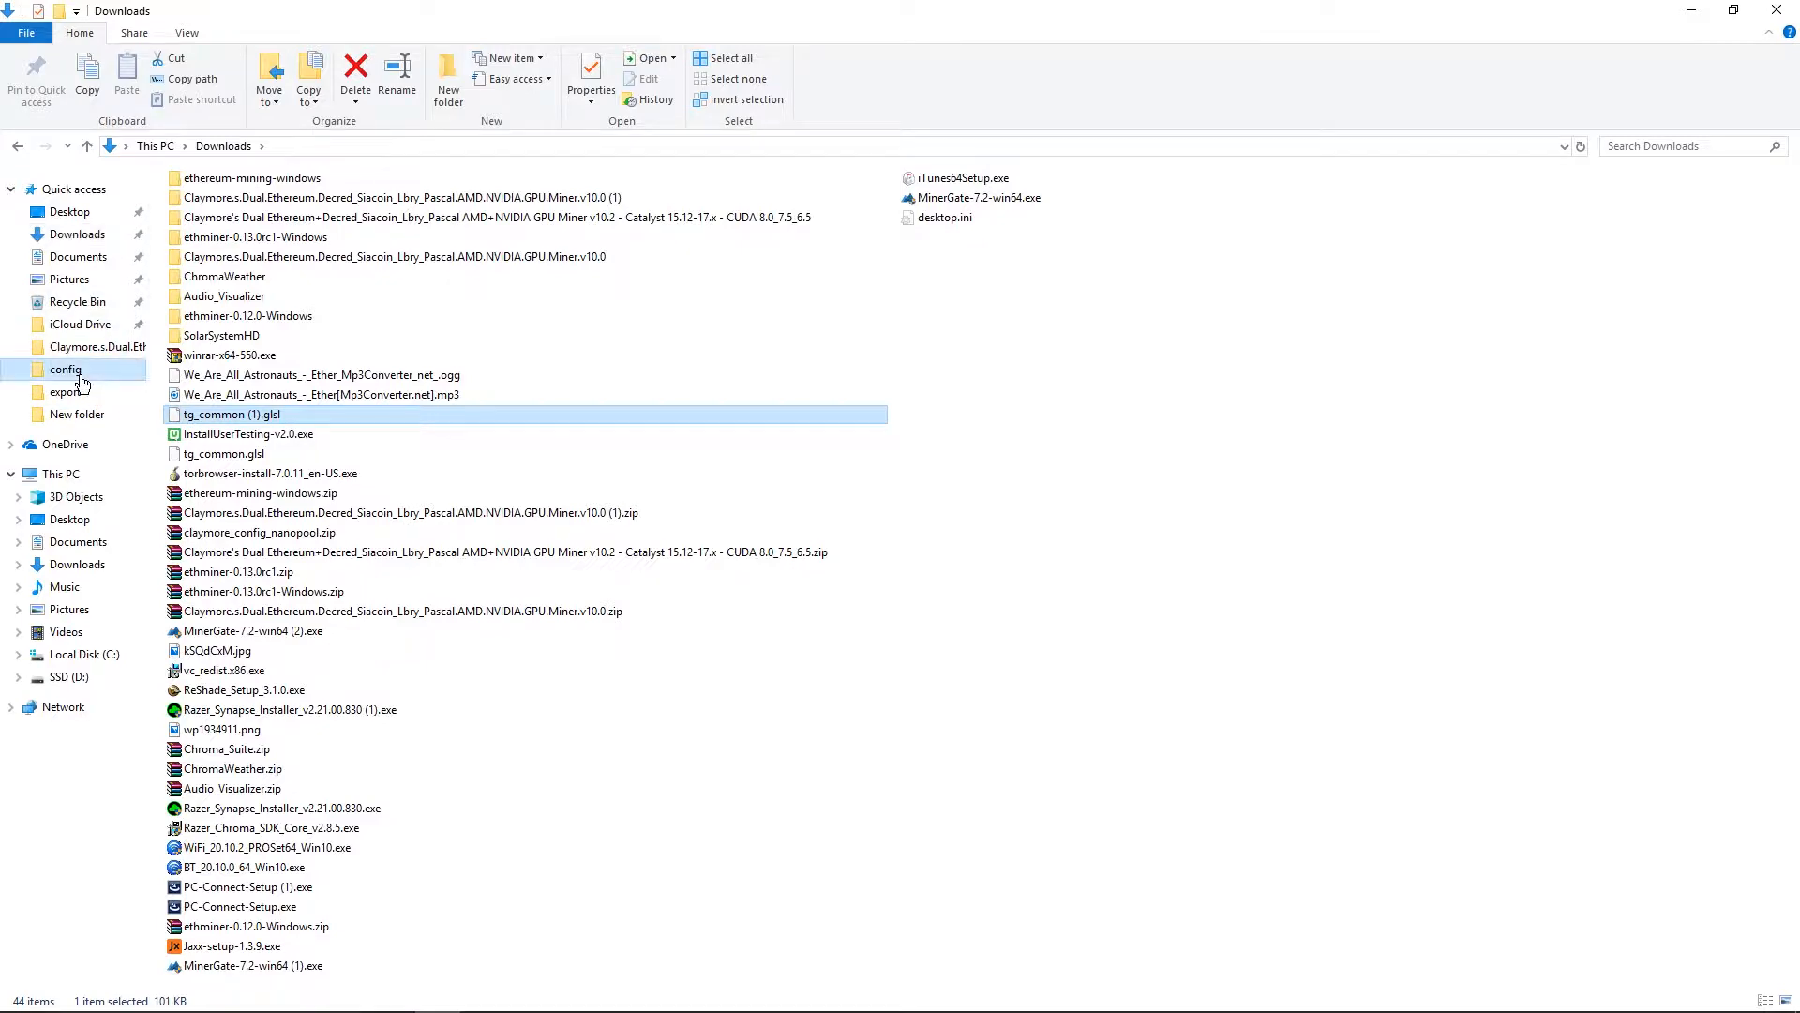
pyautogui.click(66, 370)
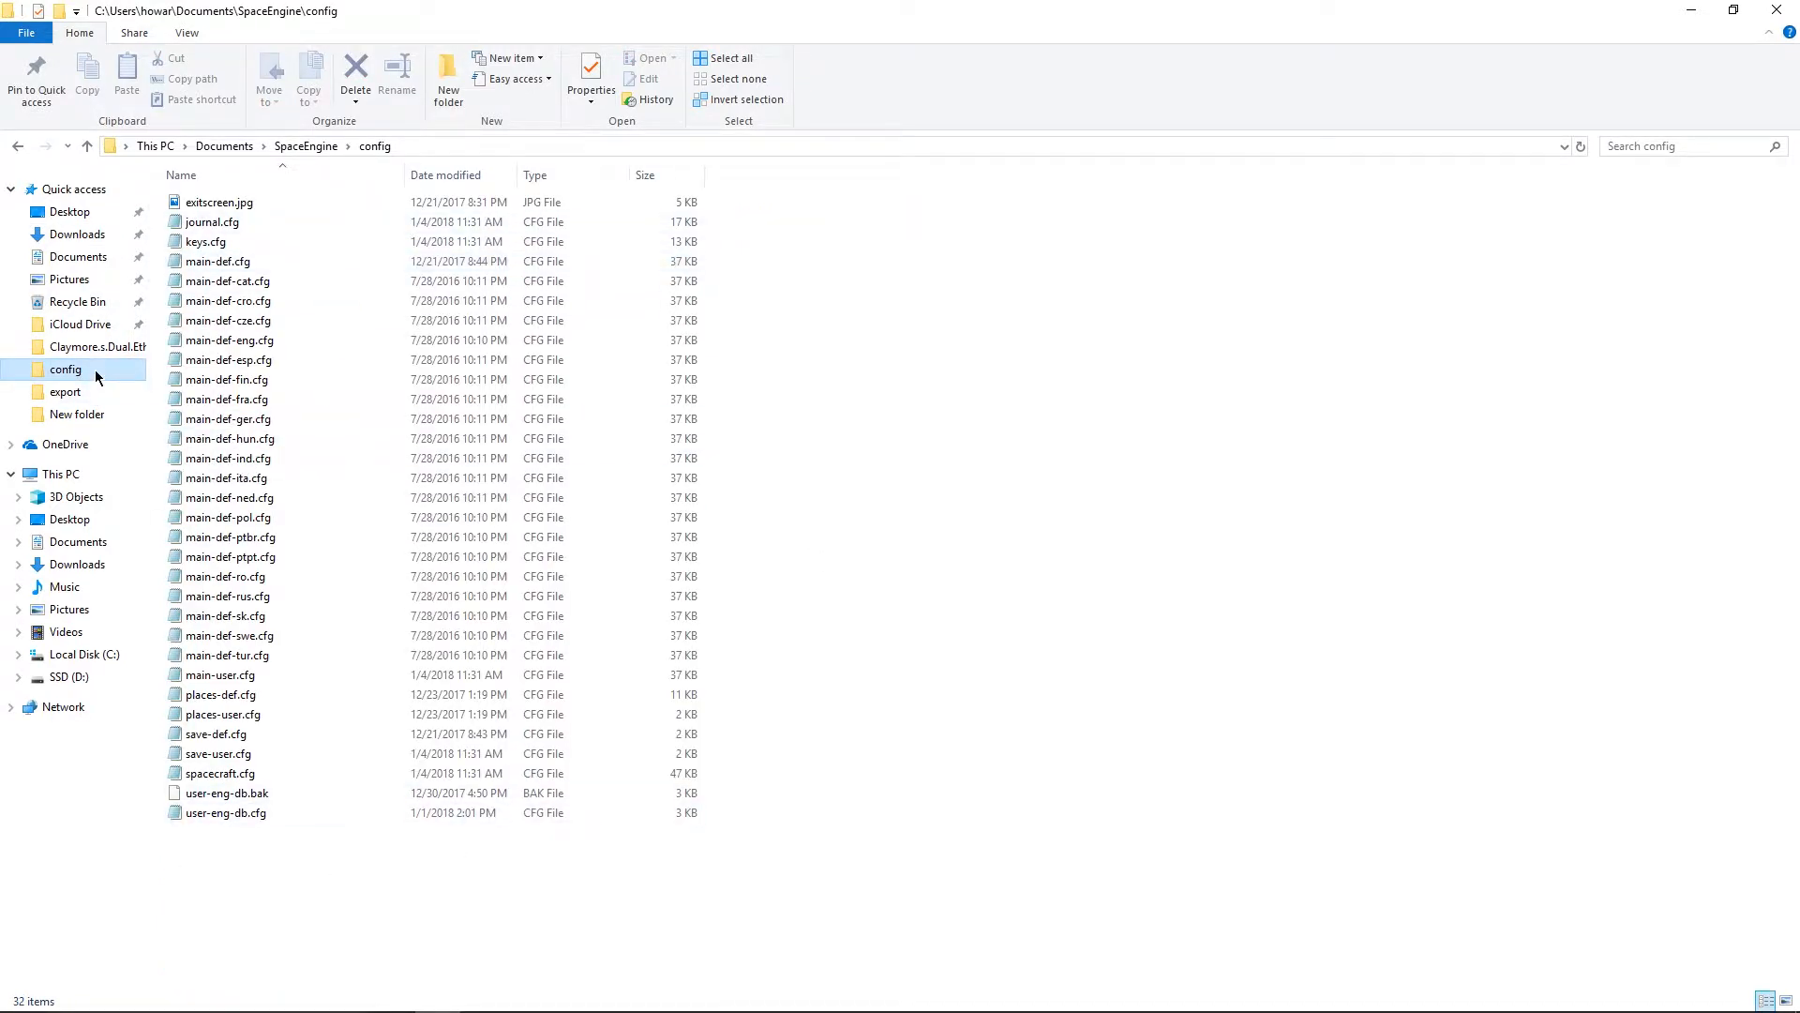
# - Move tg_common (1).glsl from Downloads into the Documents folder and open Documents
pyautogui.click(77, 564)
pyautogui.click(215, 414)
pyautogui.moveTo(215, 414); pyautogui.dragTo(97, 549)
pyautogui.click(79, 541)
# - Move tg_common (1).glsl from Documents through the SpaceEngine and addons folders into the shaders folder
pyautogui.scroll(-7, 264, 764)
pyautogui.scroll(4, 263, 764)
pyautogui.scroll(-4, 272, 769)
pyautogui.moveTo(277, 773); pyautogui.dragTo(247, 240)
pyautogui.doubleClick(248, 236)
pyautogui.click(277, 360)
pyautogui.moveTo(278, 360); pyautogui.dragTo(215, 206)
pyautogui.moveTo(230, 242); pyautogui.dragTo(226, 223)
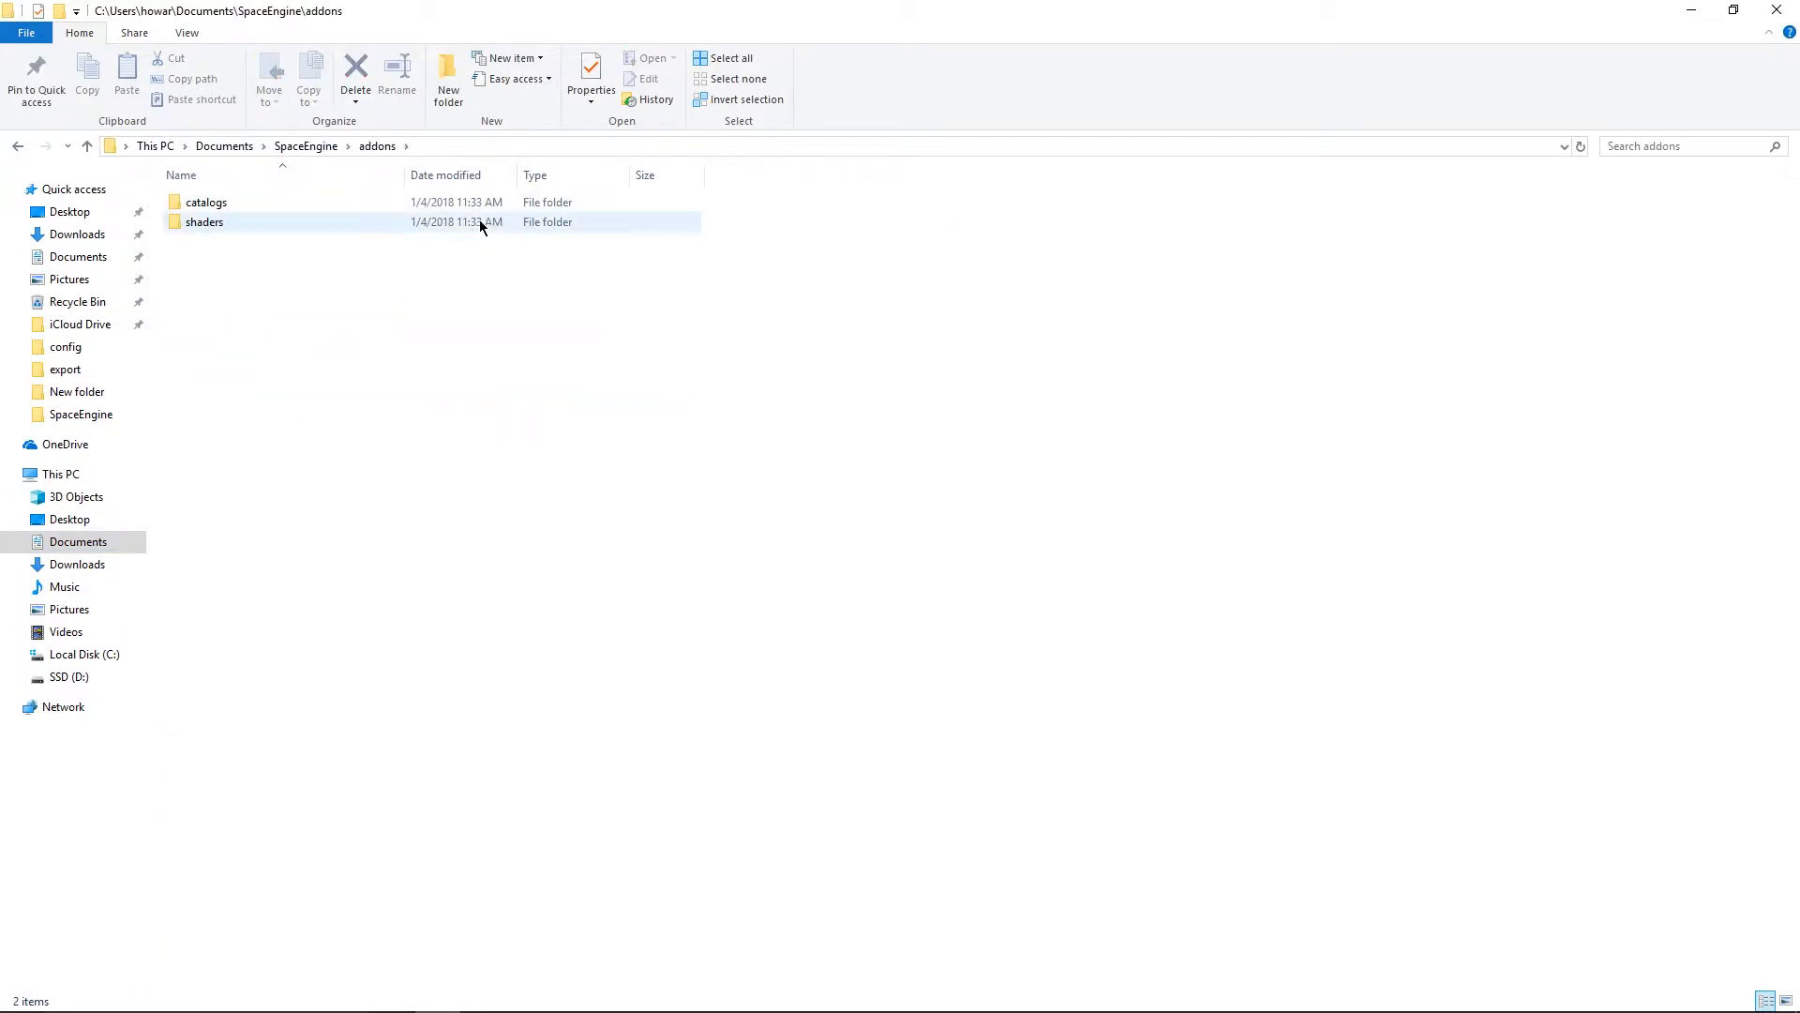
# - Create a folder named planets inside the catalogs folder
pyautogui.doubleClick(347, 204)
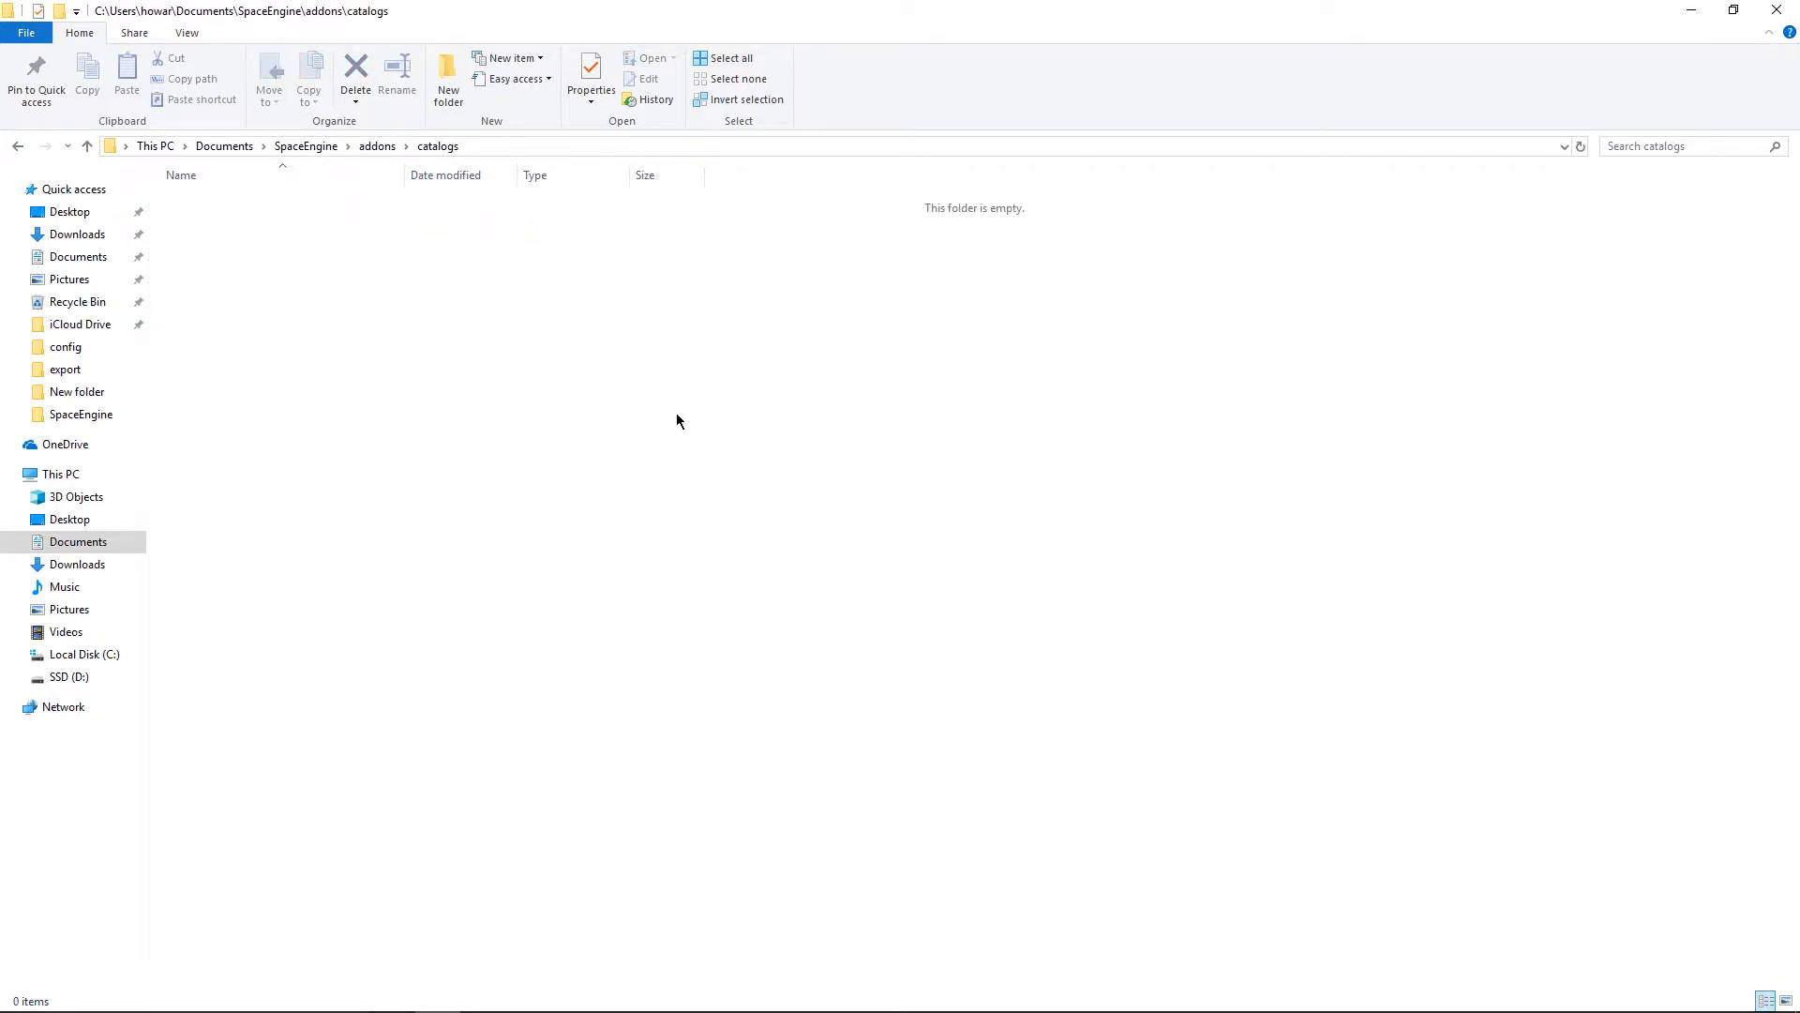
pyautogui.rightClick(829, 448)
pyautogui.moveTo(893, 694)
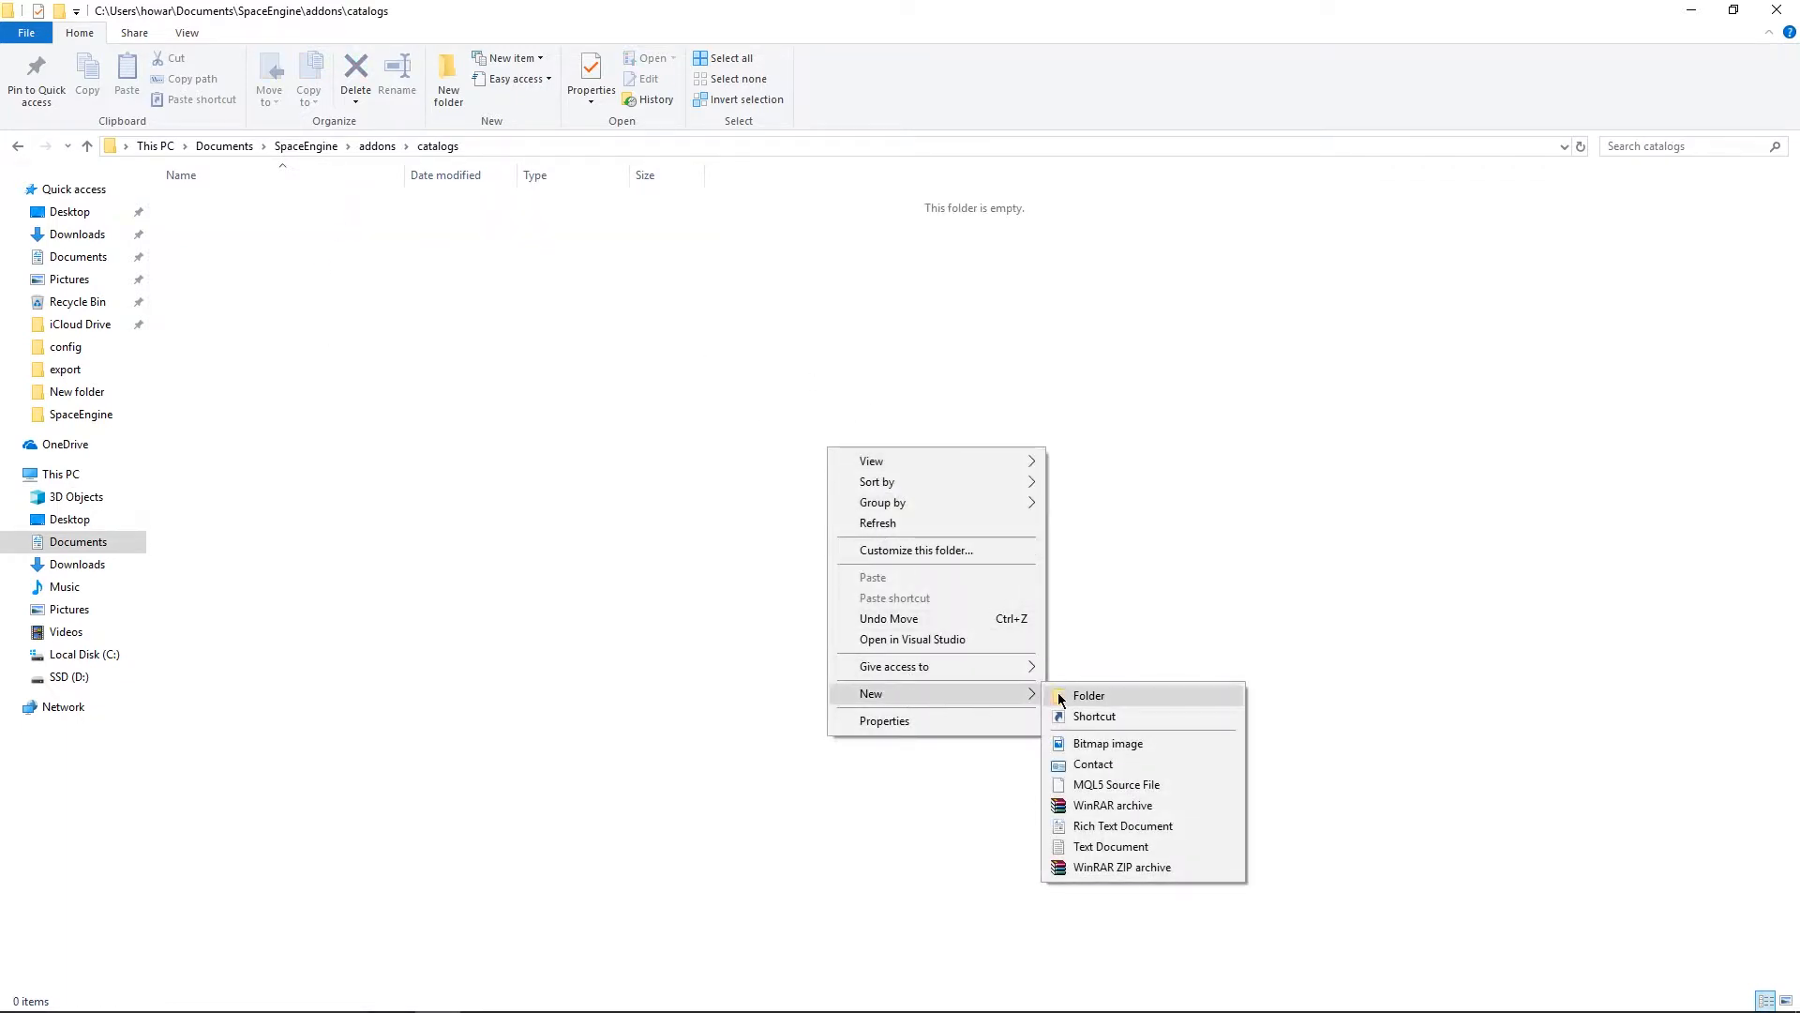
pyautogui.click(1087, 695)
pyautogui.write('planets')
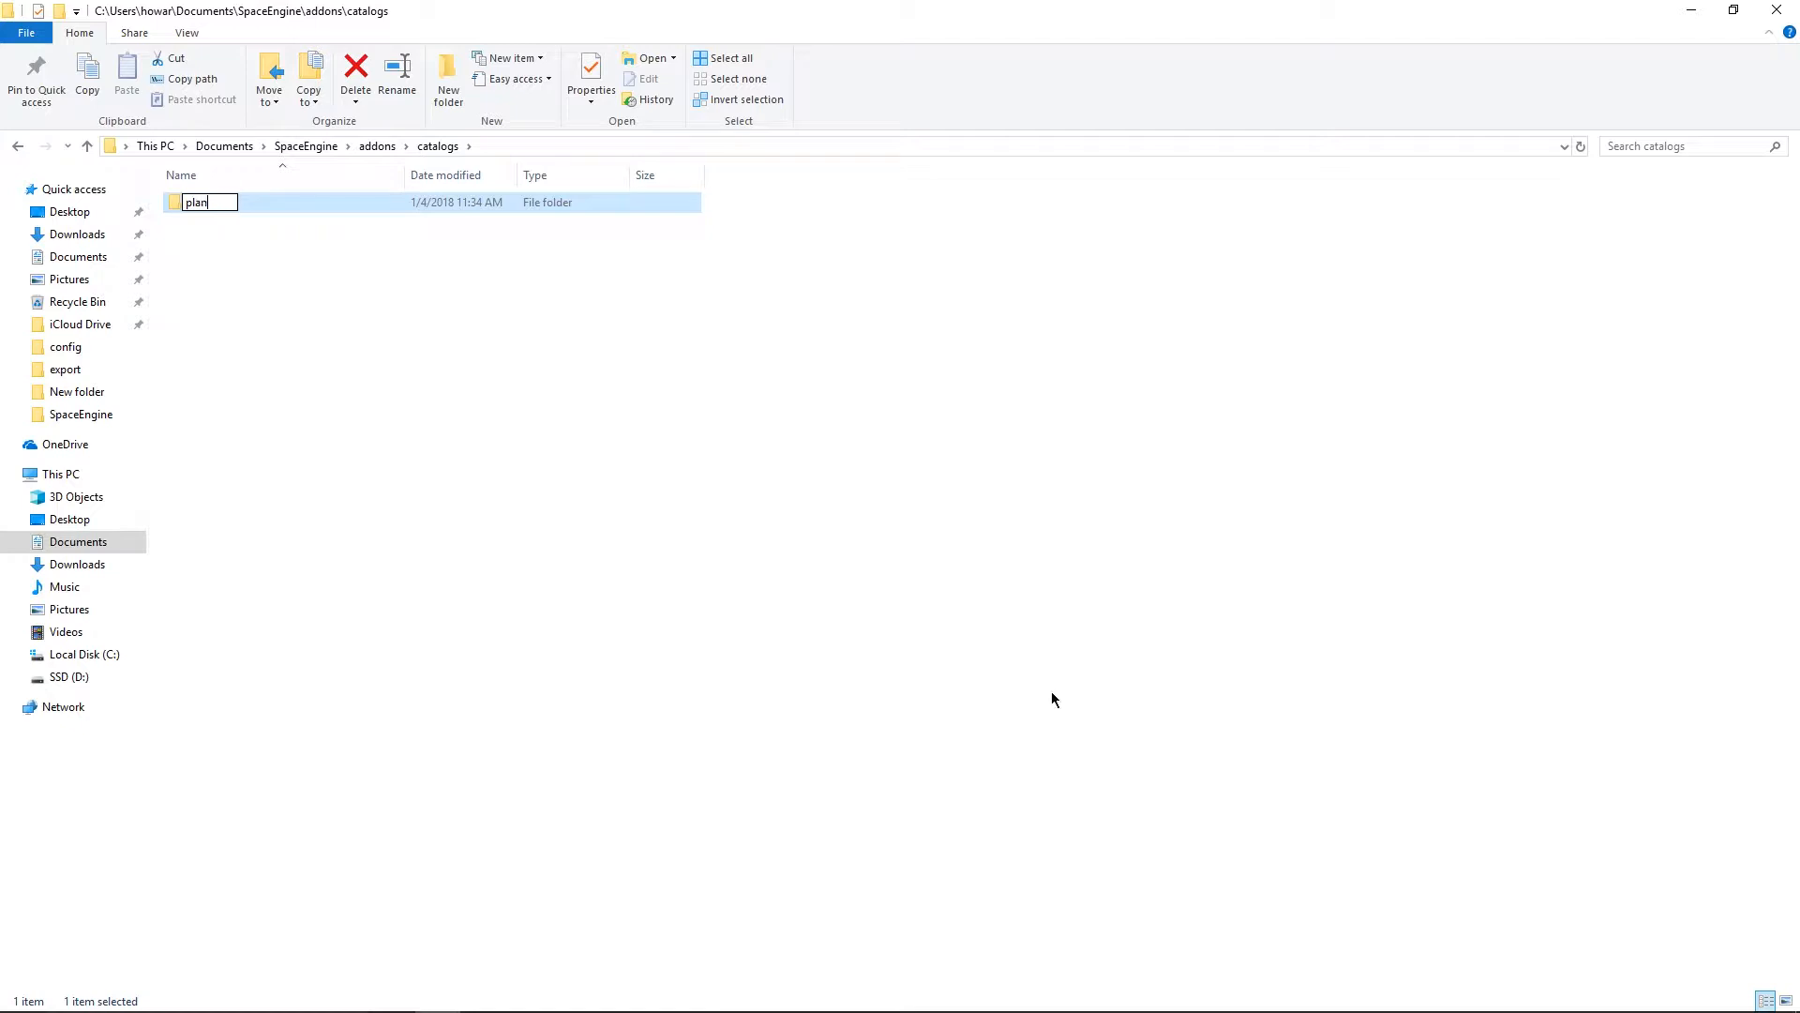
pyautogui.press('Return')
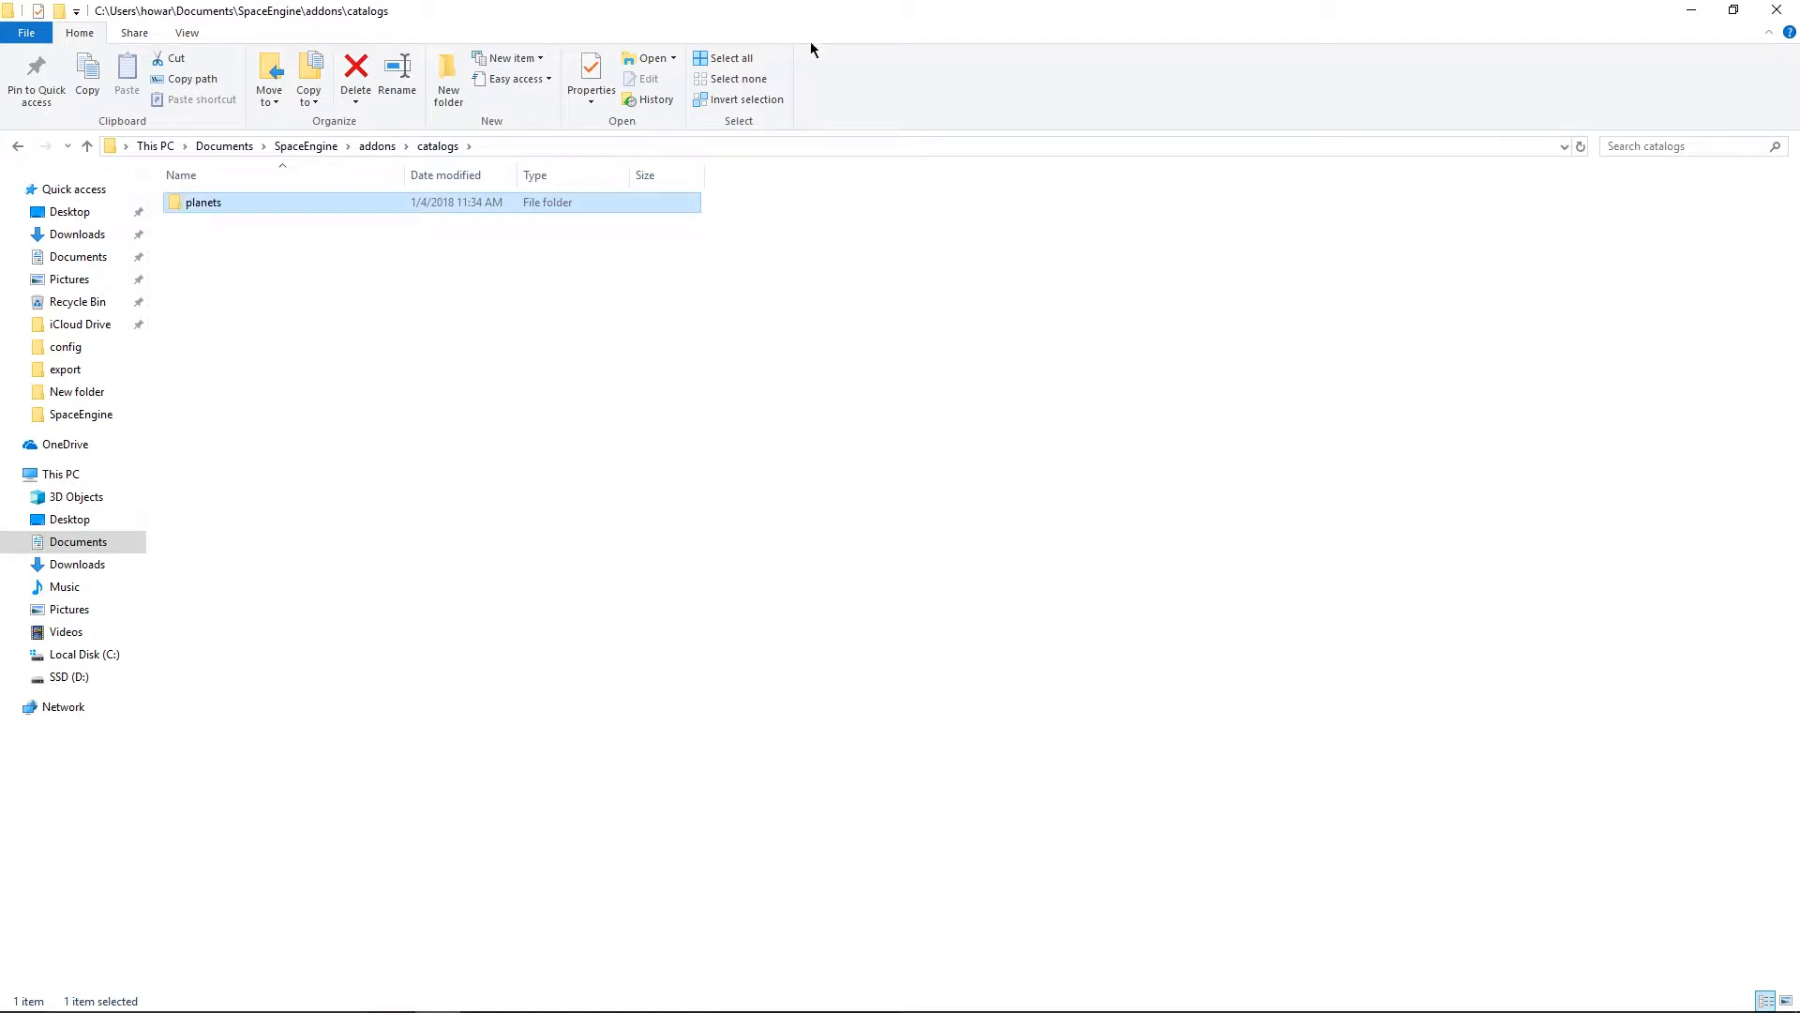
# - Create a text document inside the planets folder, keeping its default name
pyautogui.doubleClick(489, 203)
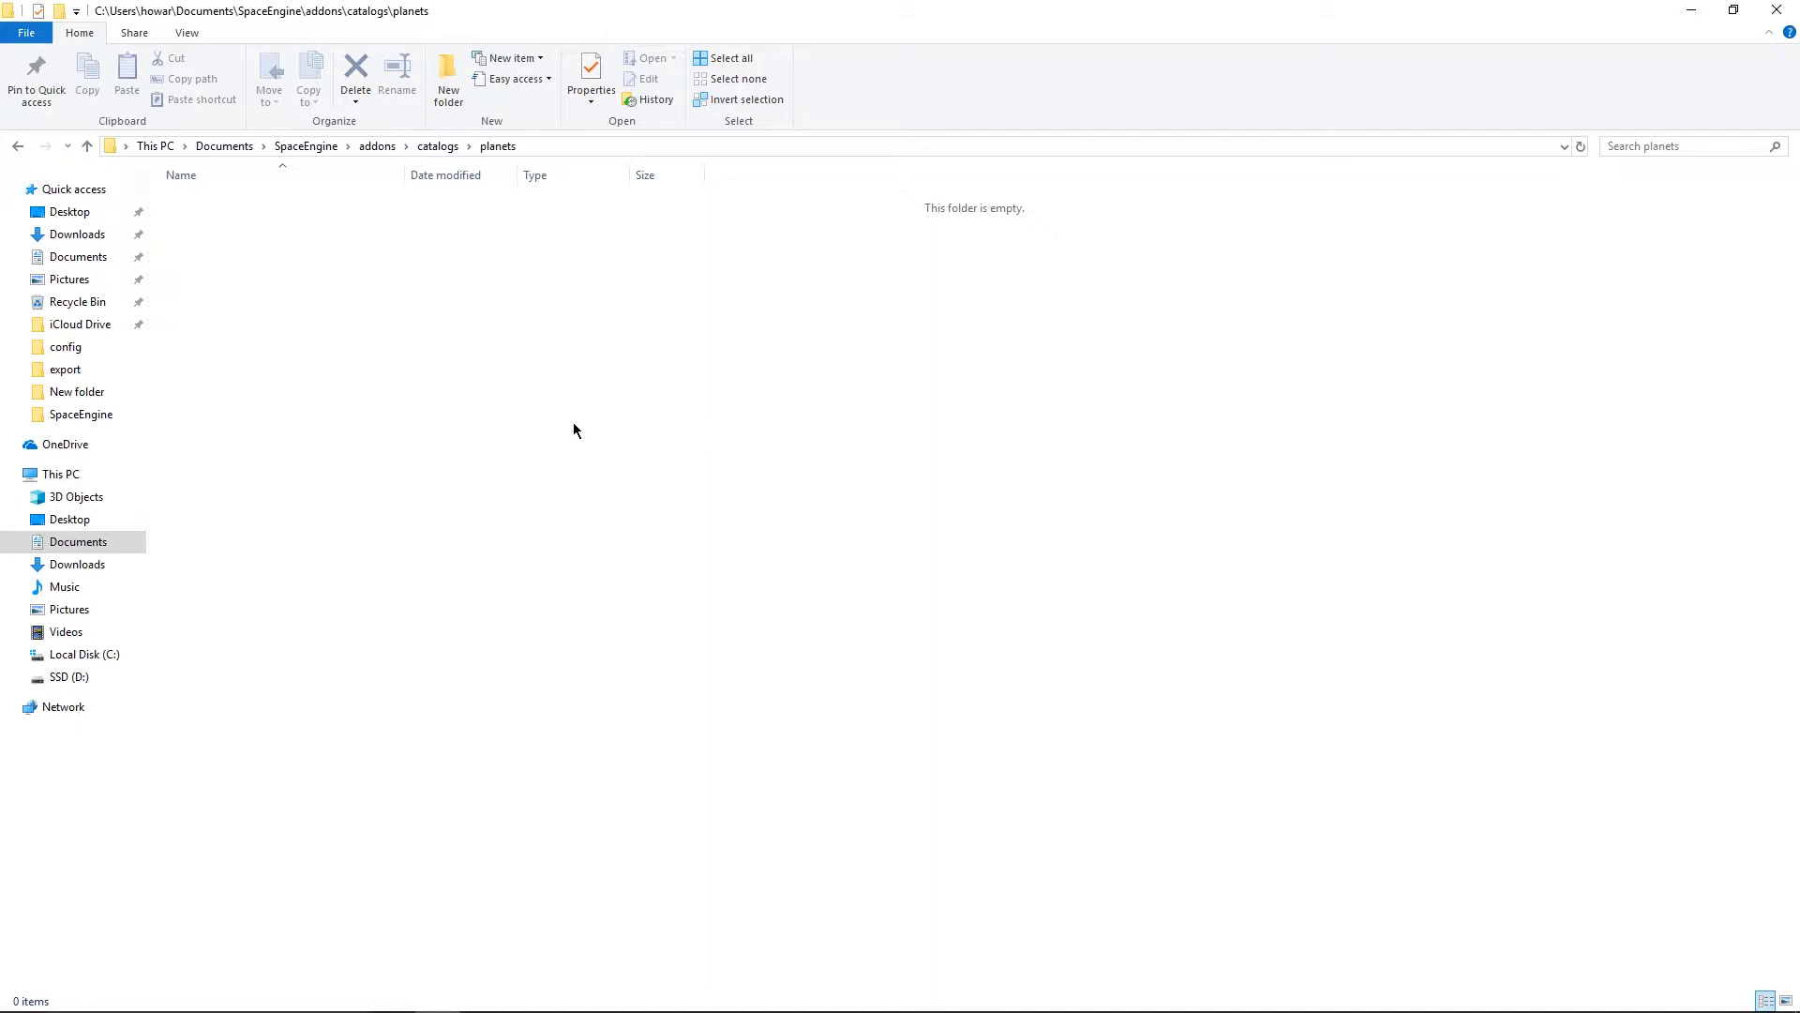
pyautogui.rightClick(644, 401)
pyautogui.moveTo(730, 656)
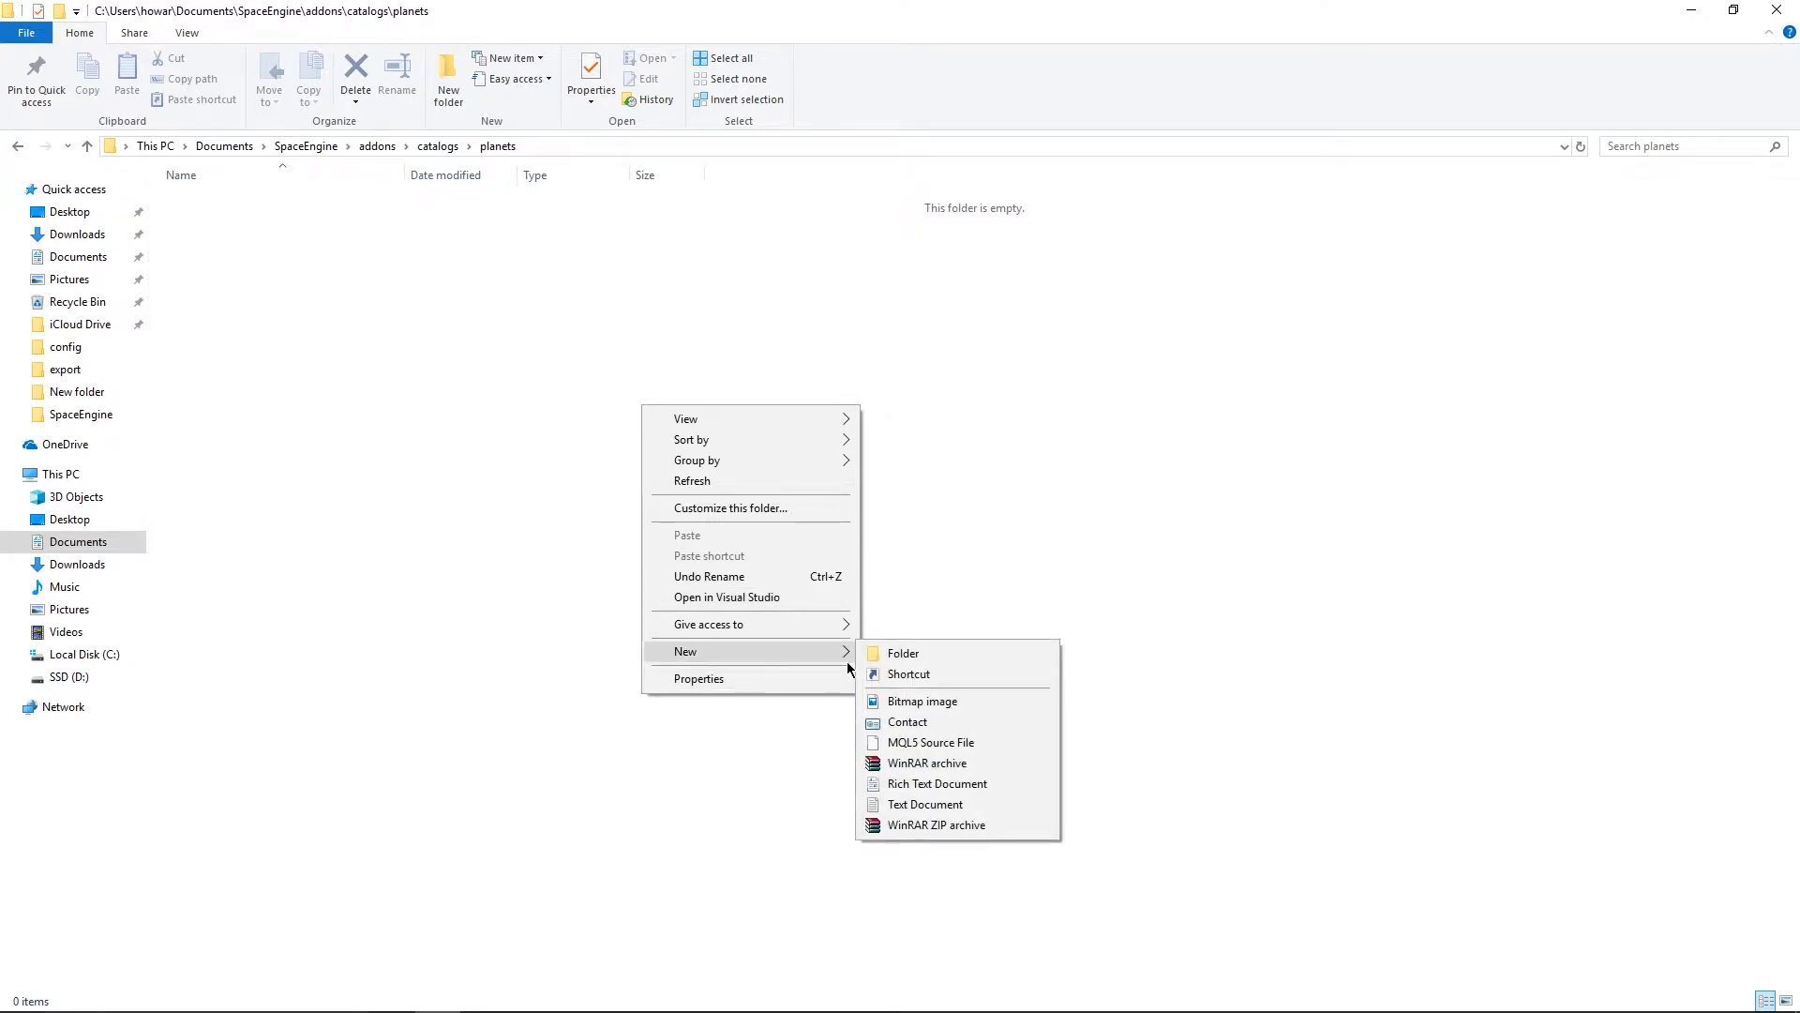
pyautogui.moveTo(842, 654)
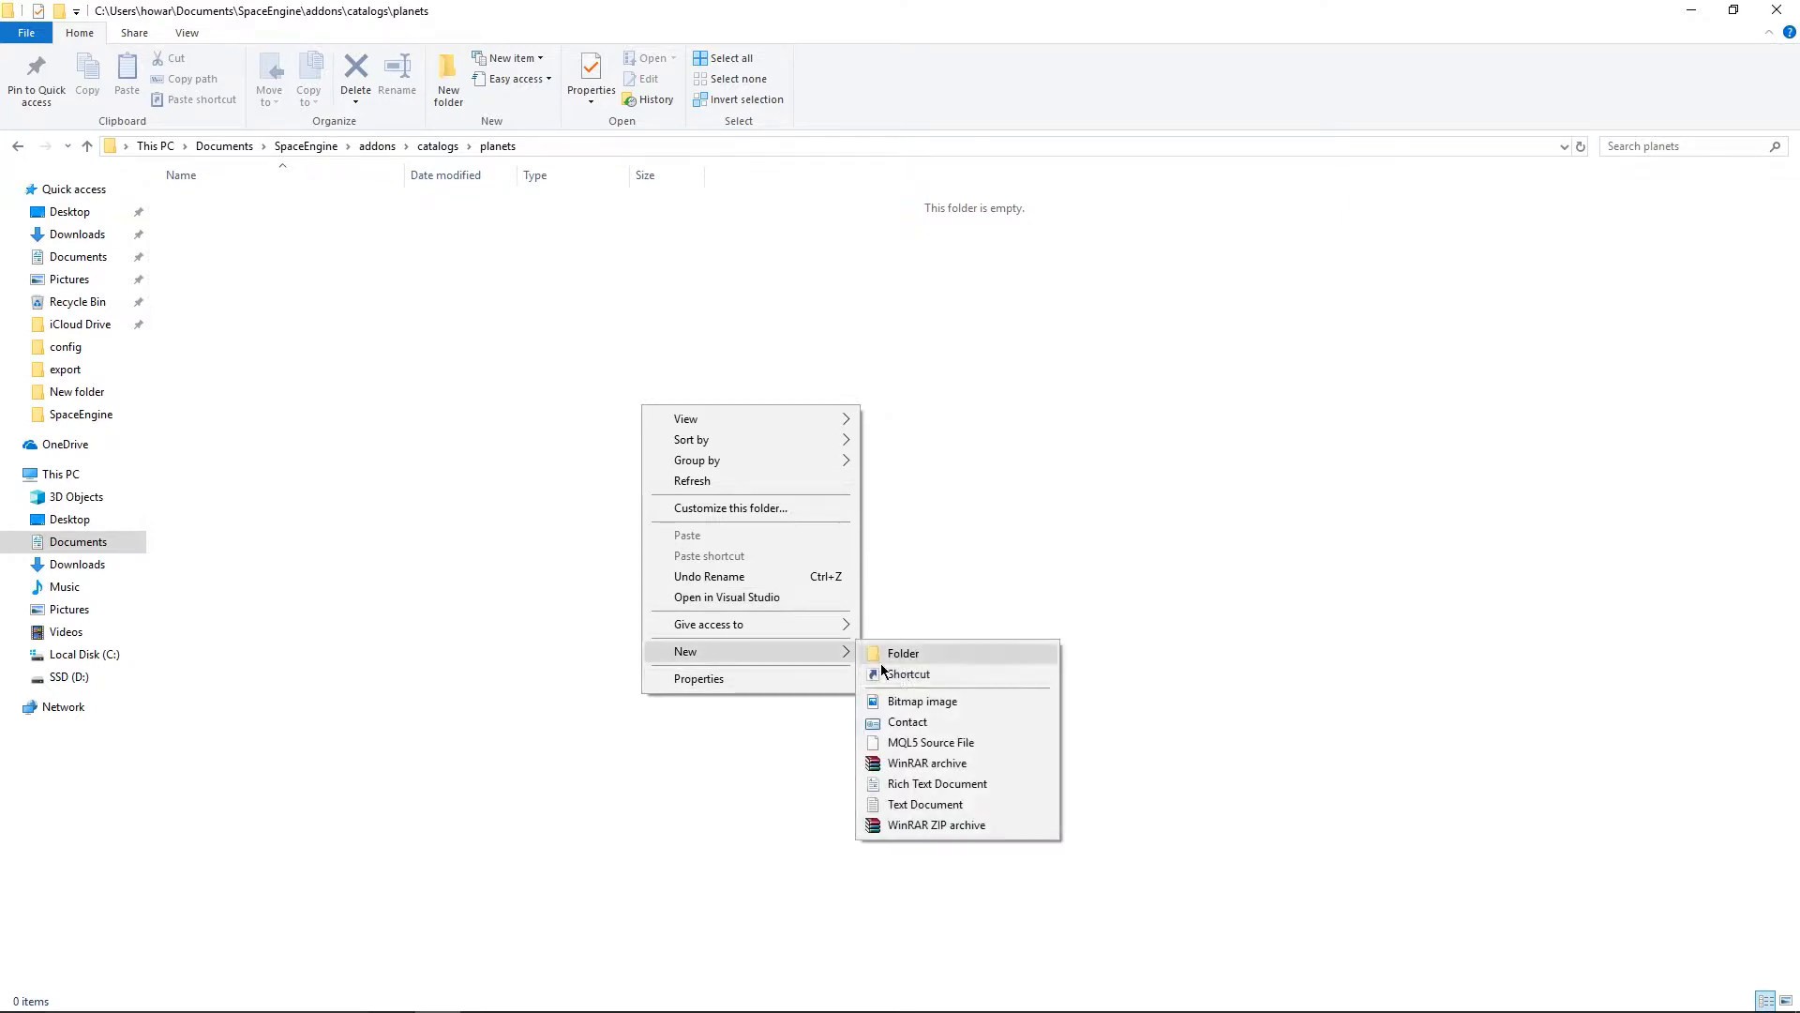
pyautogui.click(953, 805)
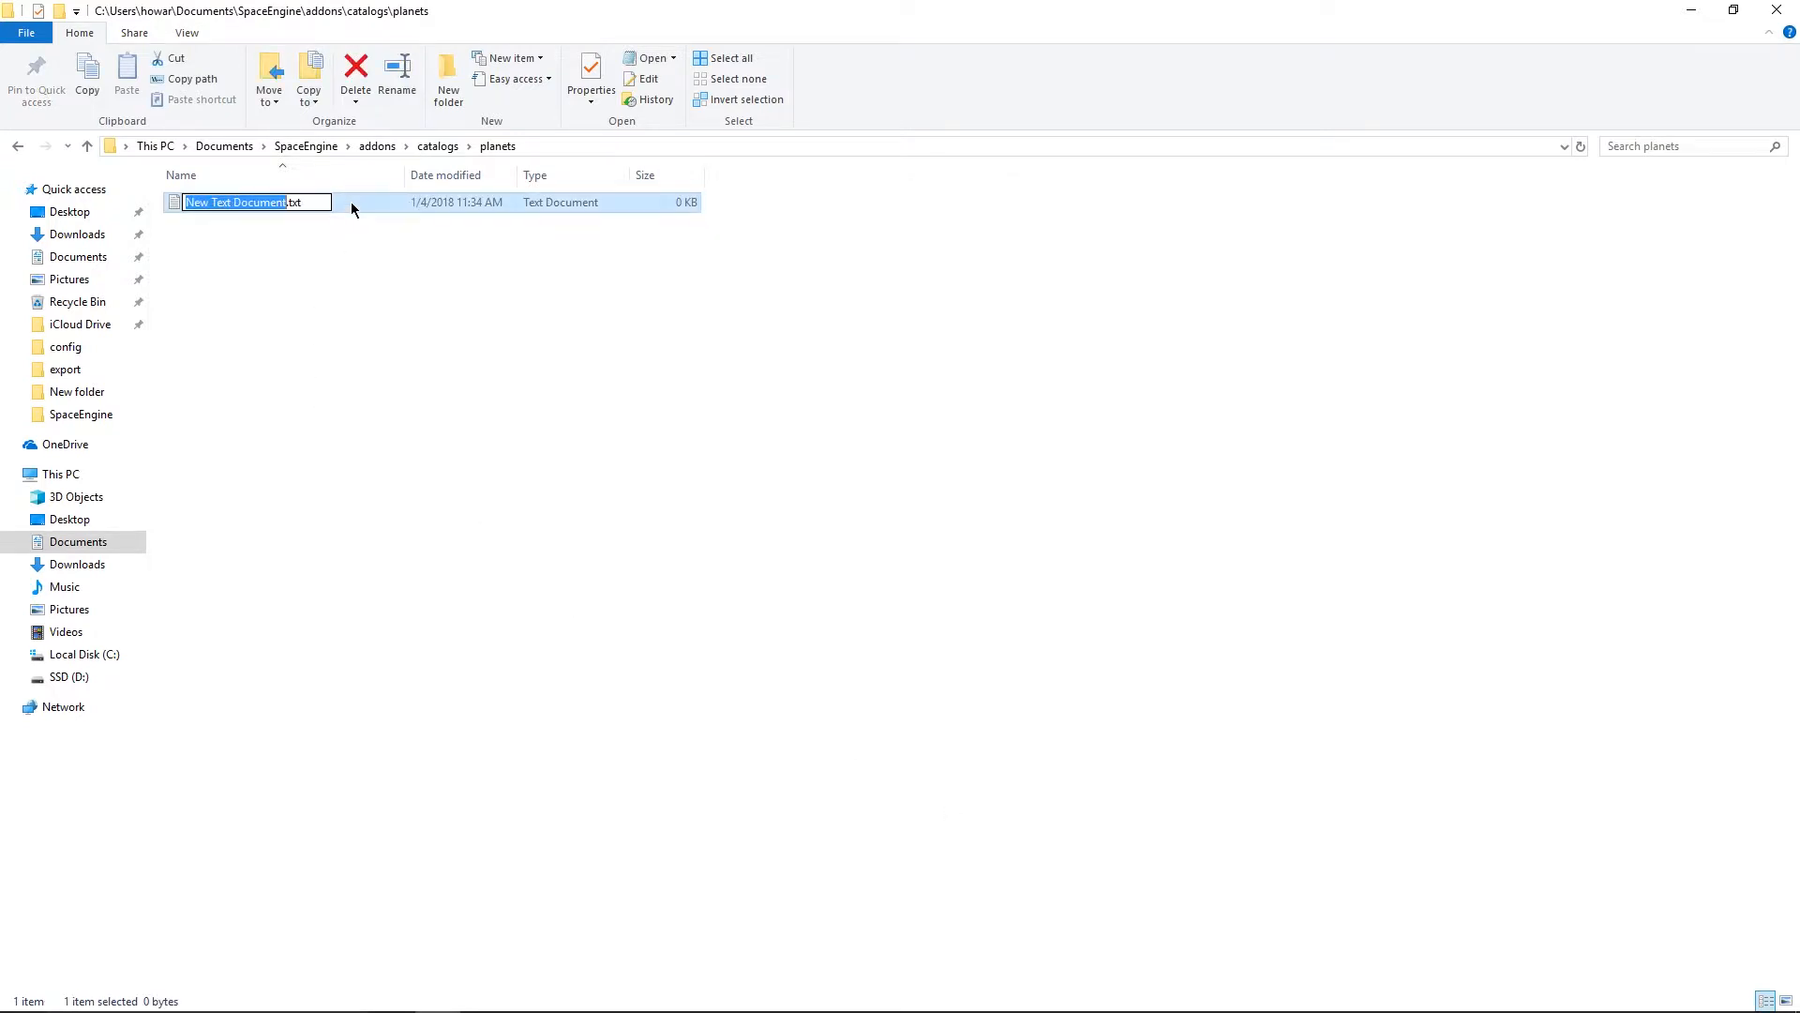
pyautogui.click(430, 341)
pyautogui.click(300, 206)
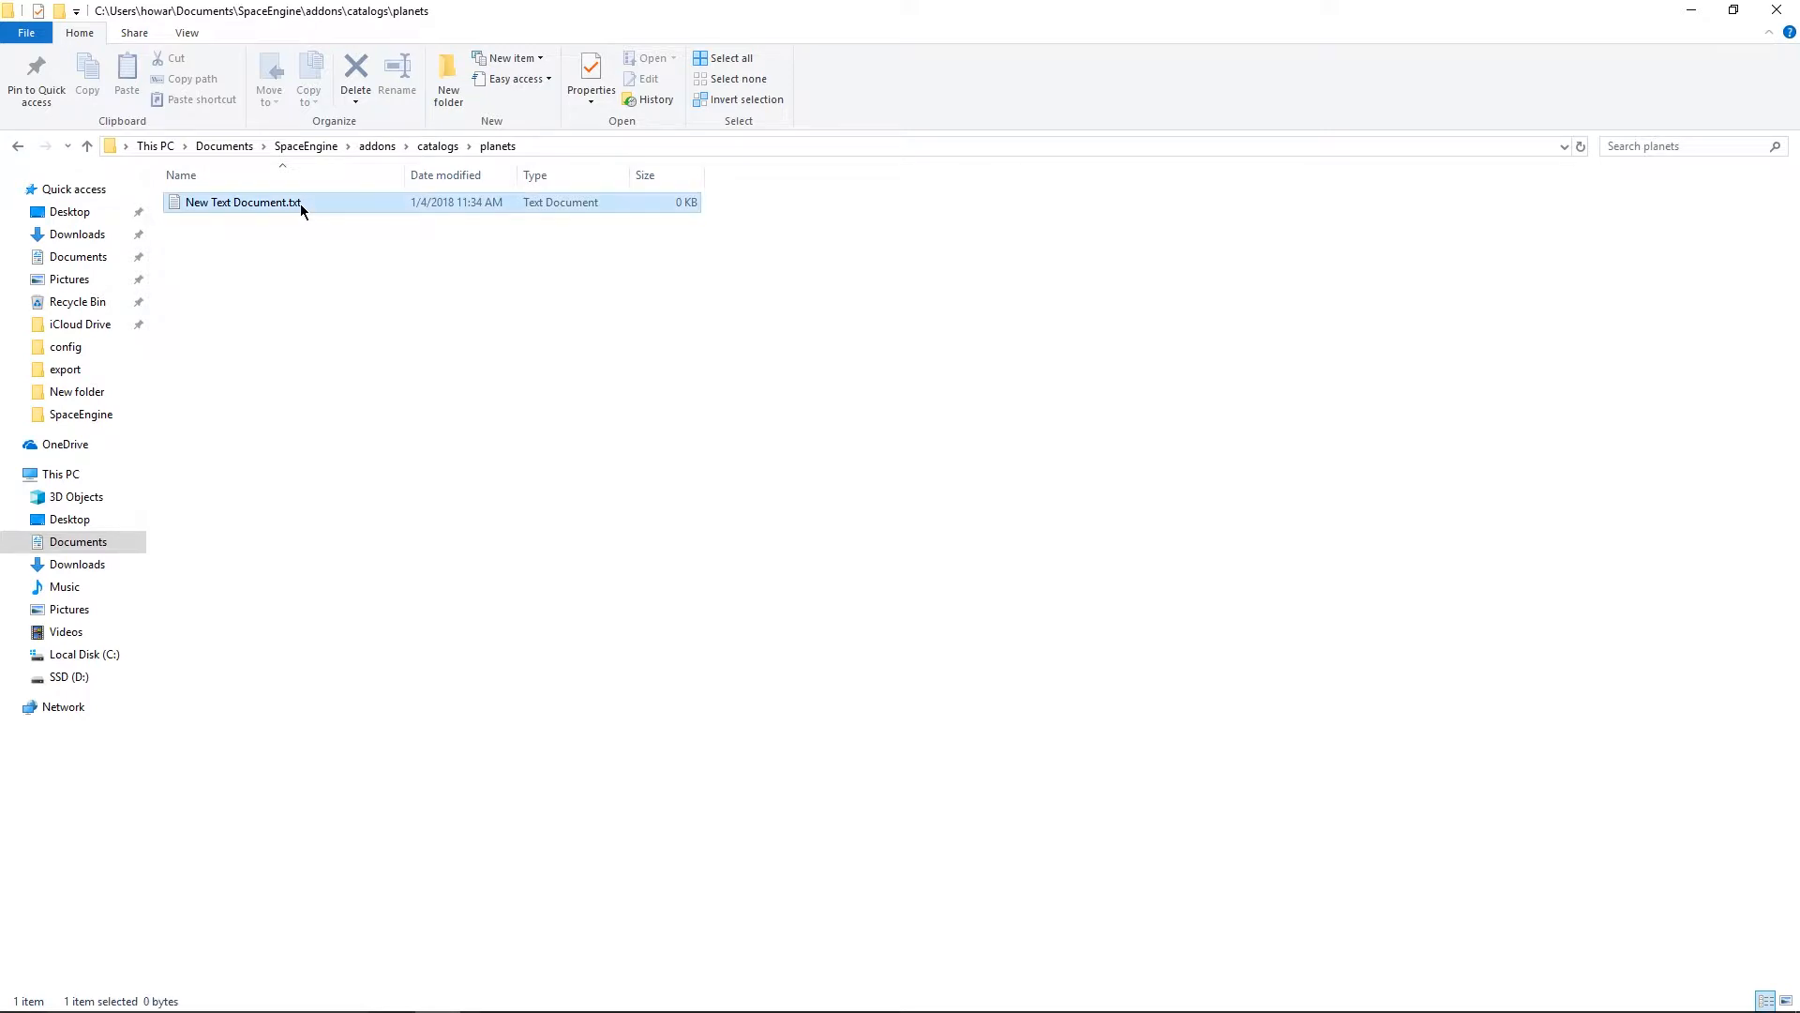
# - Open the new text document, paste the copied planet script into it and maximize the window at the script's beginning
pyautogui.doubleClick(300, 205)
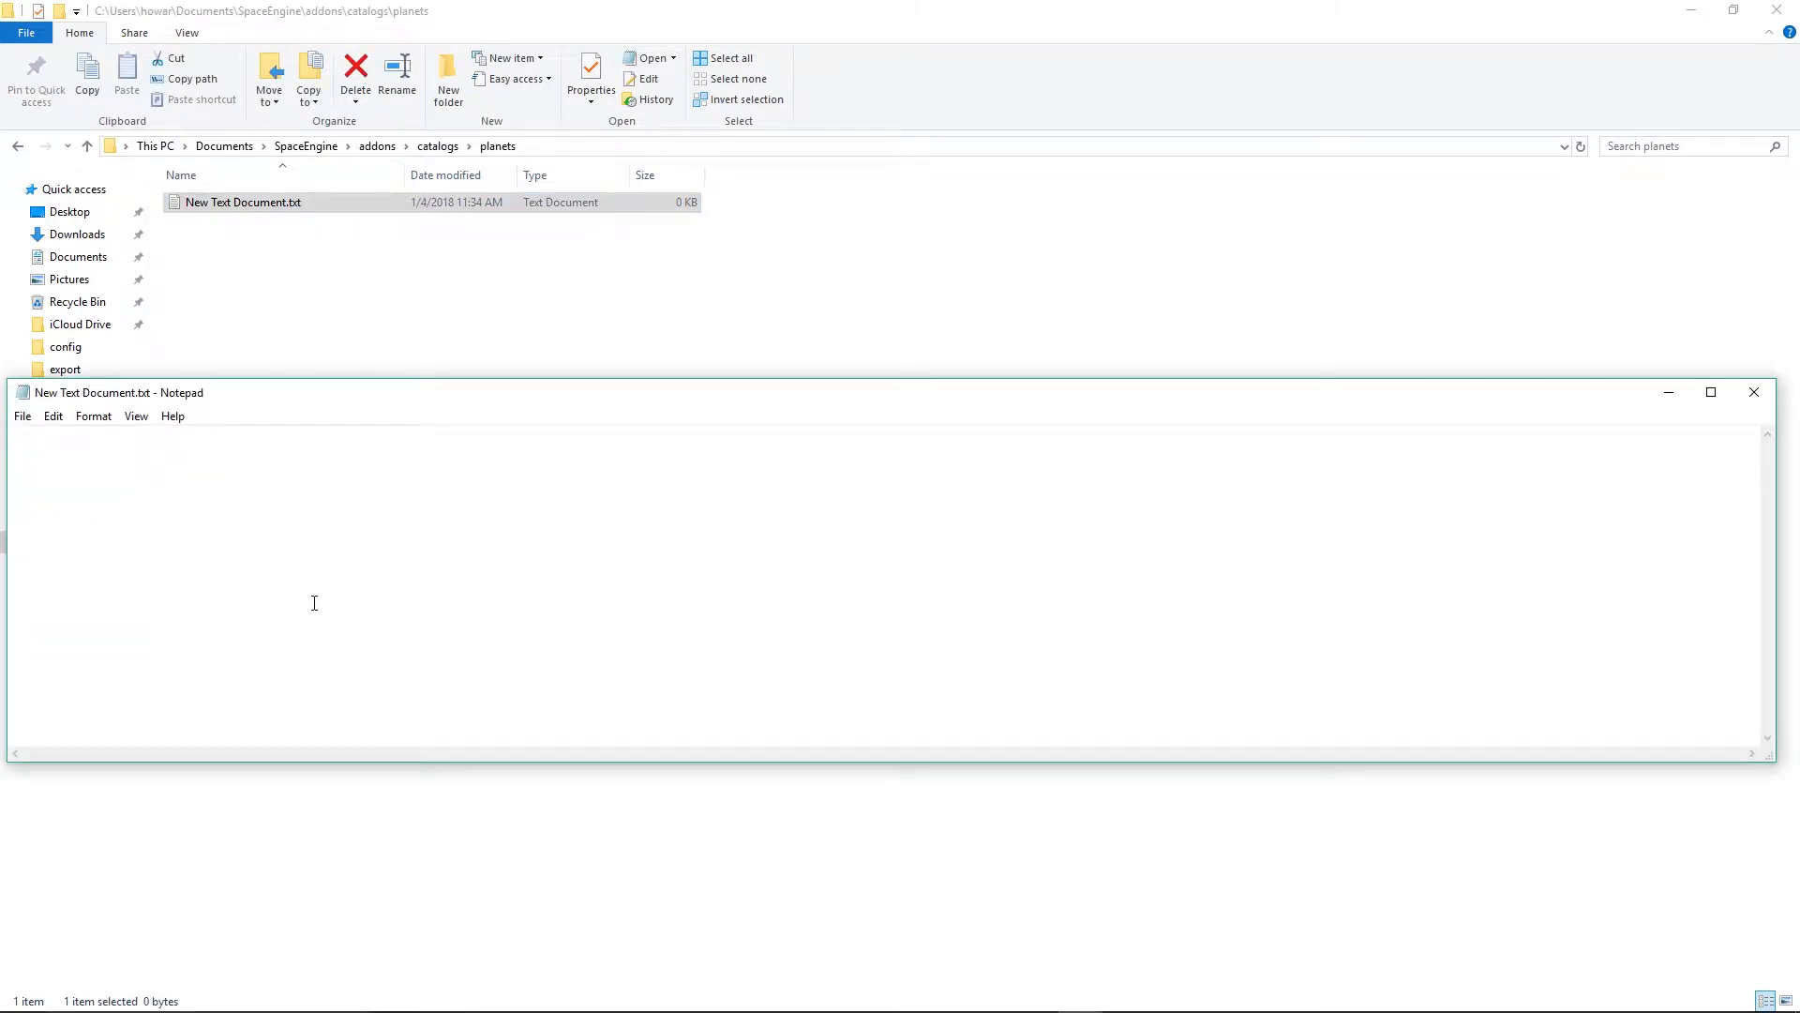
pyautogui.hotkey('ctrl', 'v')
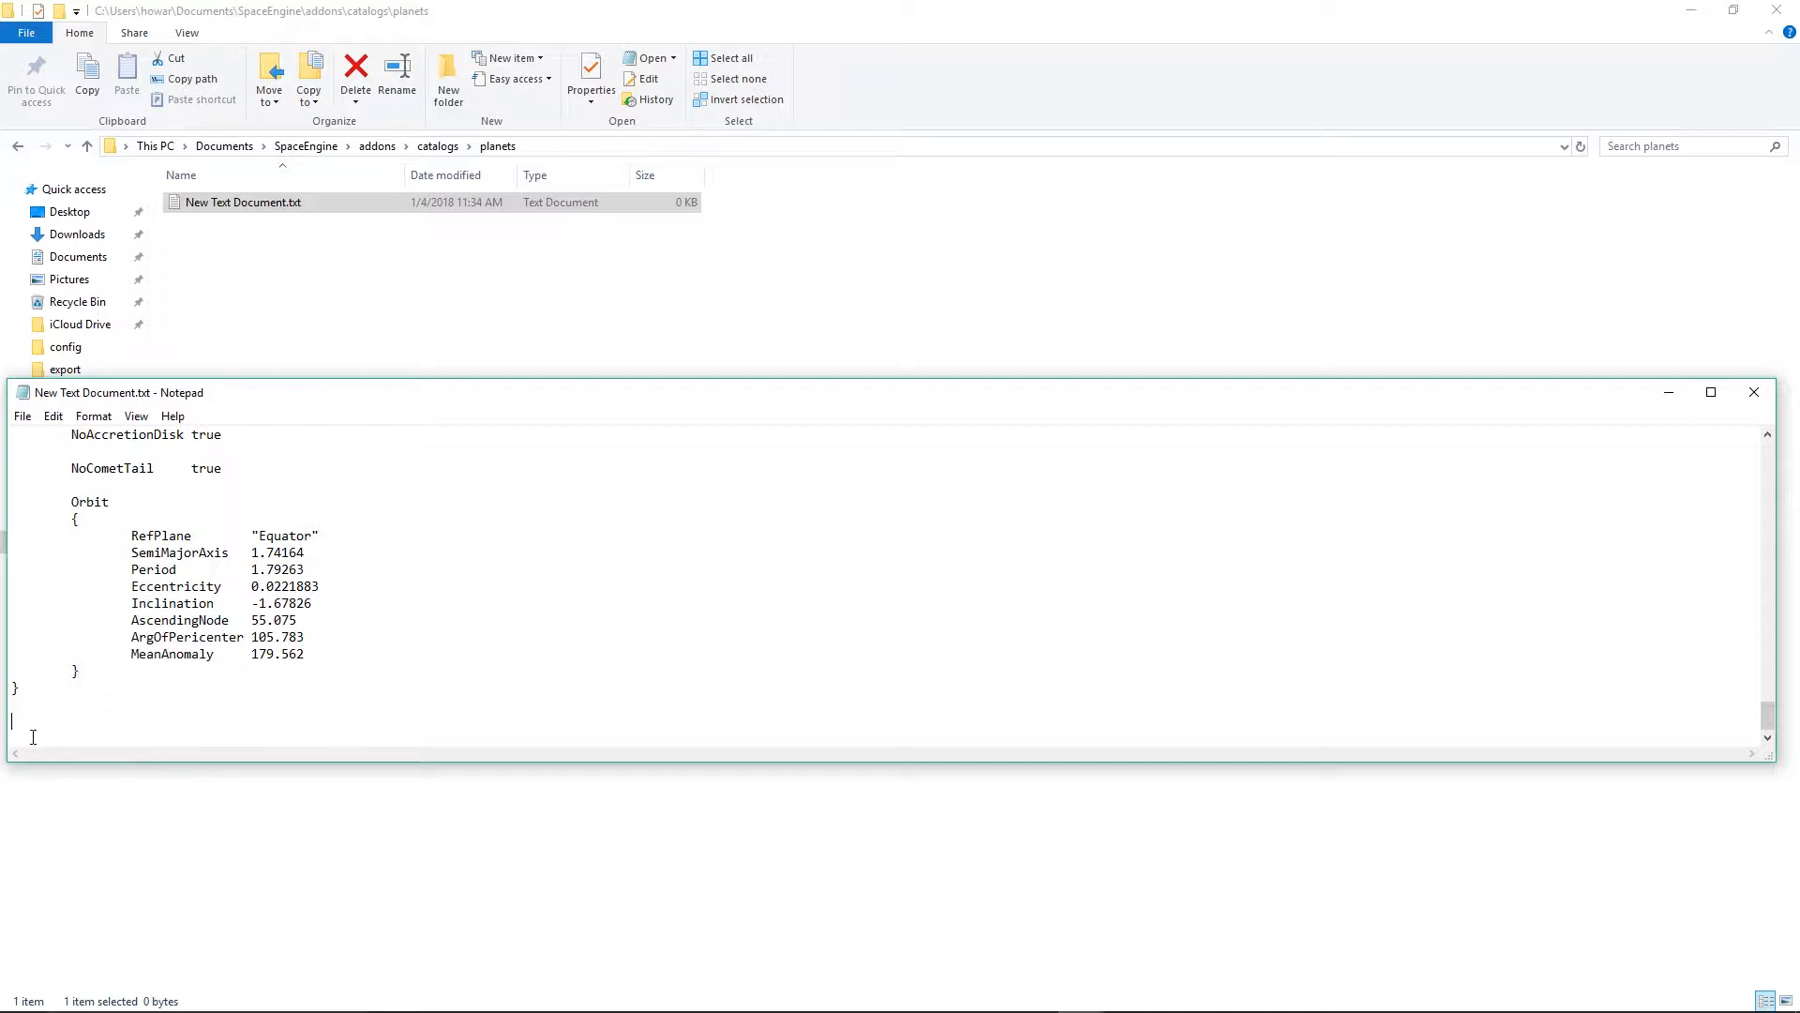
pyautogui.scroll(8, 1478, 711)
pyautogui.scroll(-8, 1229, 656)
pyautogui.moveTo(1768, 717); pyautogui.dragTo(1765, 443)
pyautogui.click(1711, 392)
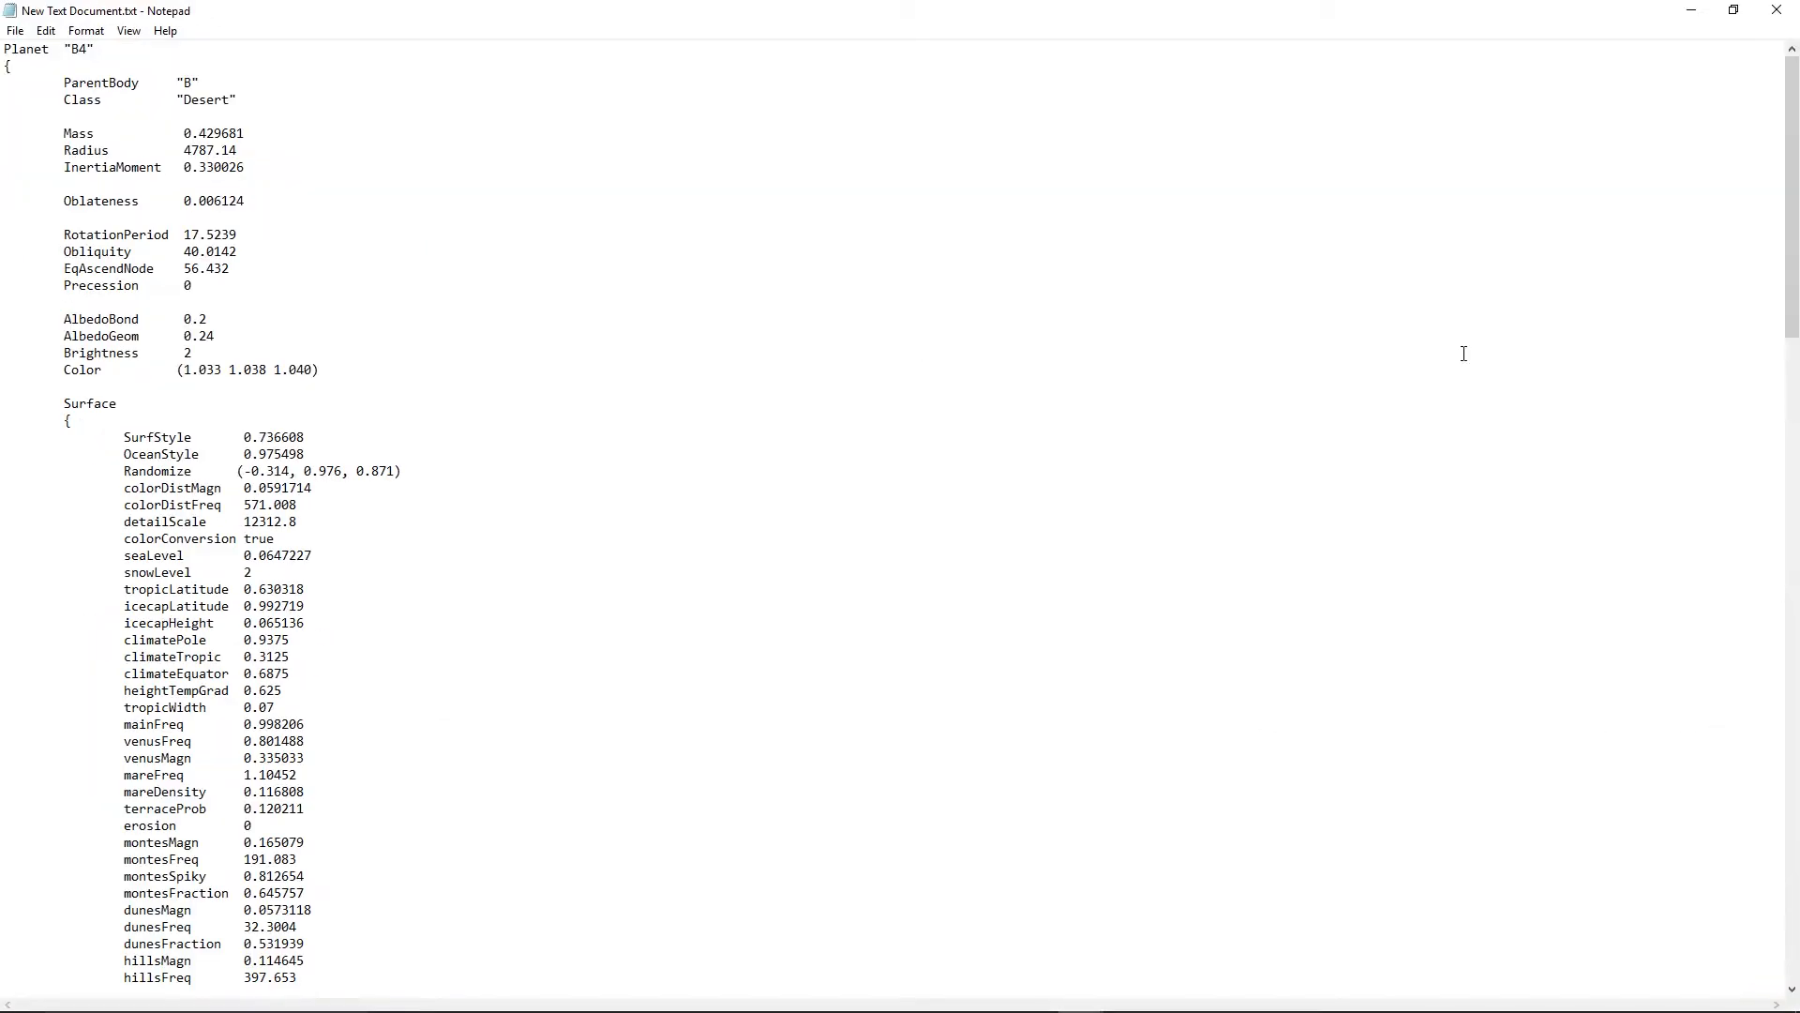
# - Replace the planet's name on the first line of the script with LolChana
pyautogui.click(88, 52)
pyautogui.press('BackSpace')
pyautogui.press('BackSpace')
pyautogui.write('Lols')
pyautogui.press('BackSpace')
pyautogui.write('Chana')
# - Set the planet's Class value to Terra, keeping the quotation marks
pyautogui.moveTo(184, 99); pyautogui.dragTo(237, 104)
pyautogui.click(233, 100)
pyautogui.press('BackSpace')
pyautogui.press('BackSpace')
pyautogui.press('BackSpace')
pyautogui.press('BackSpace')
pyautogui.press('BackSpace')
pyautogui.press('BackSpace')
pyautogui.write('Terra')
pyautogui.click(153, 438)
pyautogui.moveTo(182, 370); pyautogui.dragTo(311, 373)
pyautogui.click(274, 421)
# - Set NoClouds to false in the planet script
pyautogui.scroll(-18, 360, 672)
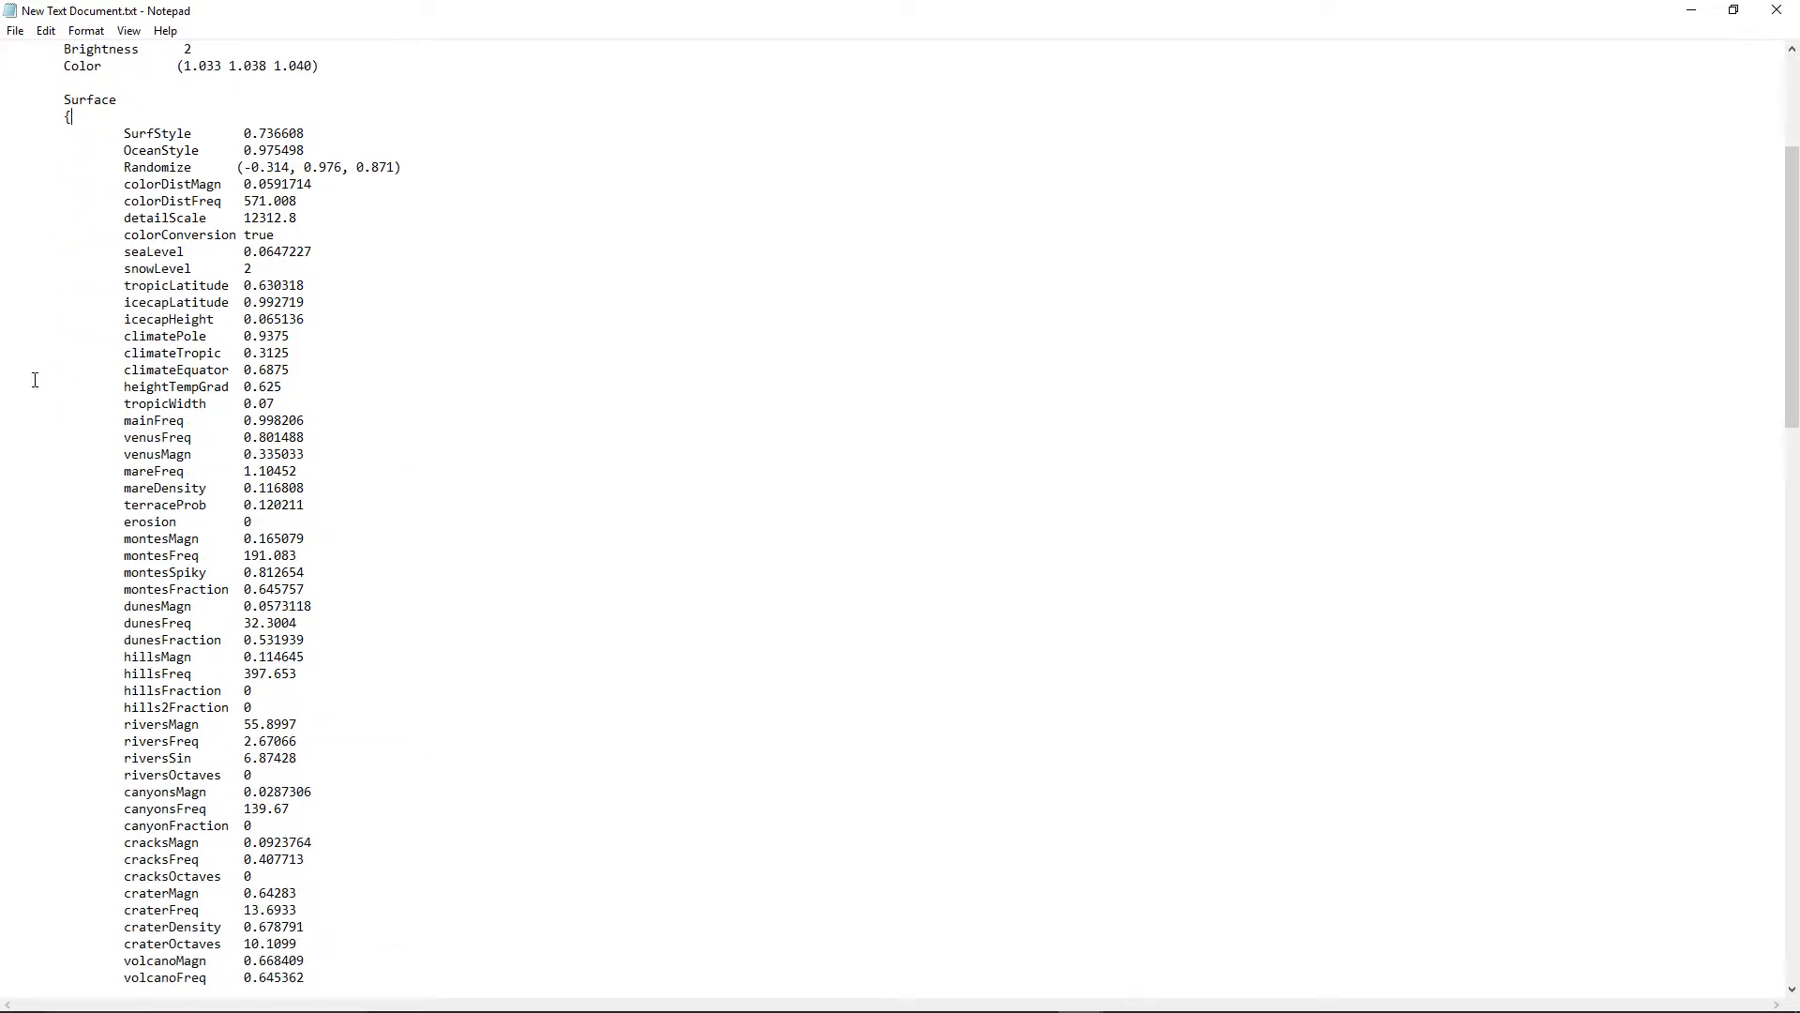
pyautogui.scroll(-11, 165, 588)
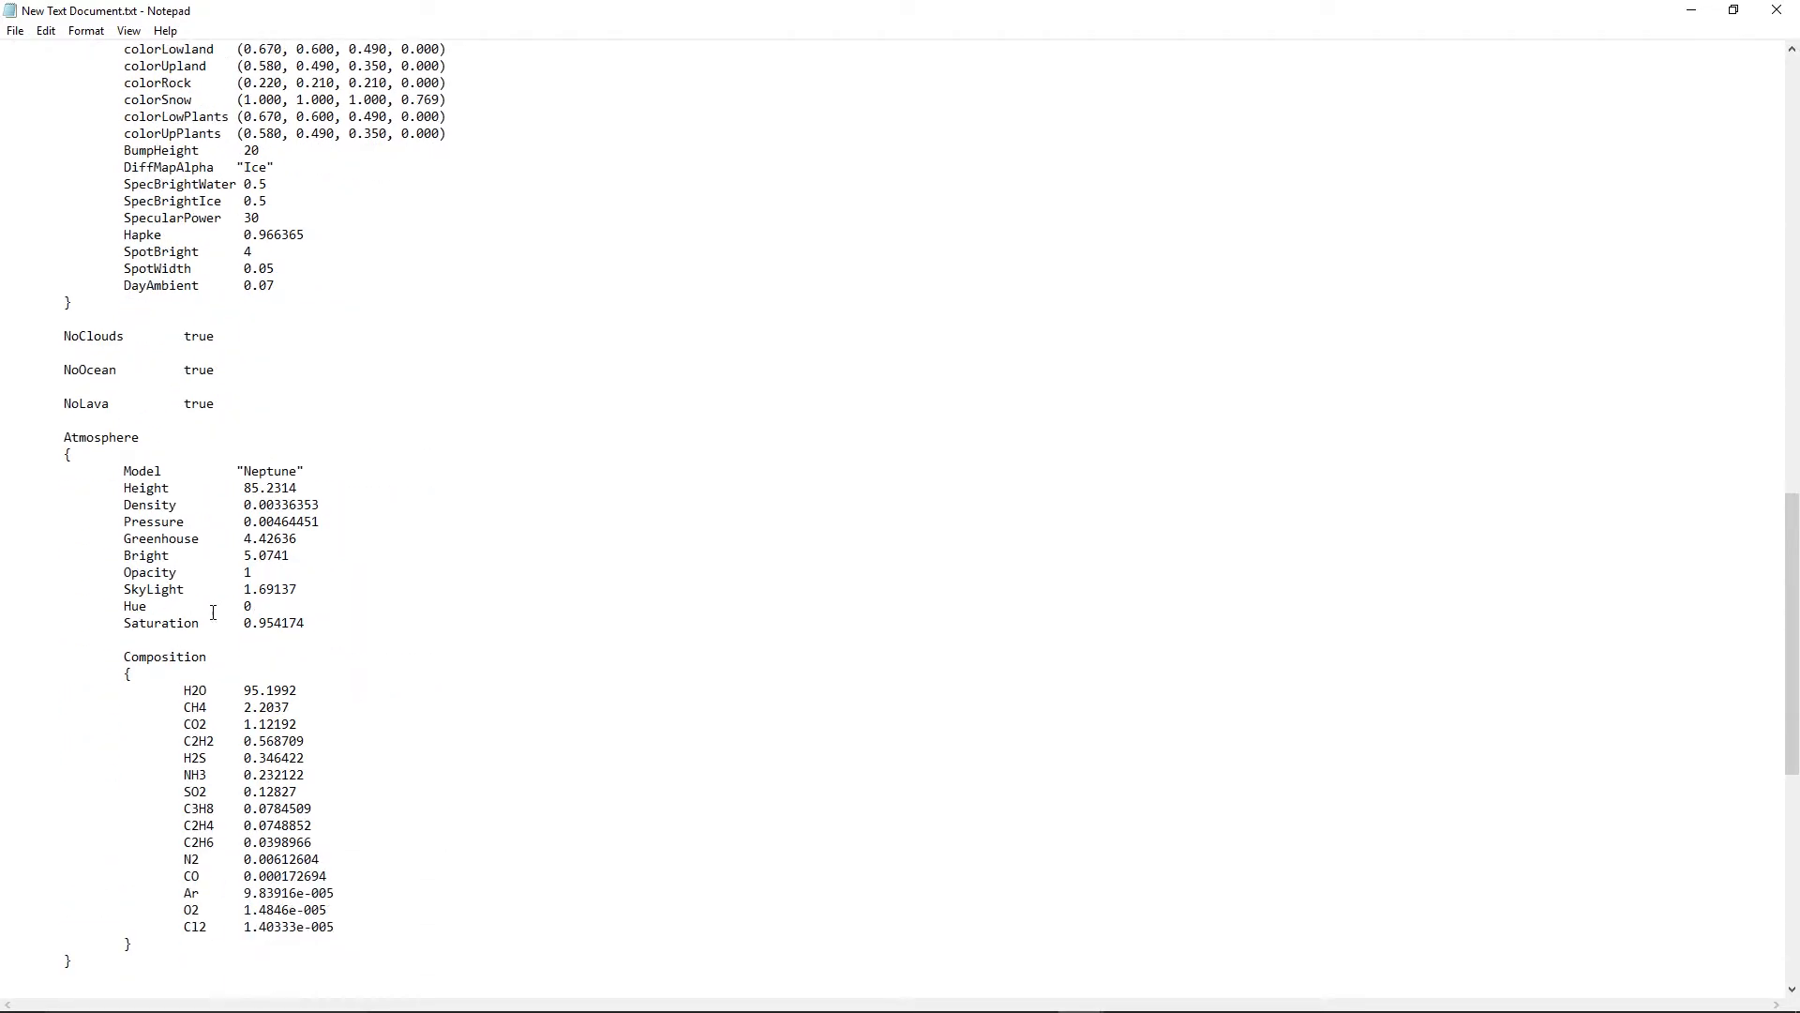
pyautogui.doubleClick(197, 338)
pyautogui.write('flase')
pyautogui.press('BackSpace')
pyautogui.press('BackSpace')
pyautogui.press('BackSpace')
pyautogui.press('BackSpace')
pyautogui.write('alse')
# - Set NoOcean to false in the planet script, leaving the NoLava line as it is
pyautogui.click(240, 369)
pyautogui.press('BackSpace')
pyautogui.press('BackSpace')
pyautogui.press('BackSpace')
pyautogui.press('BackSpace')
pyautogui.write('fasle')
pyautogui.press('BackSpace')
pyautogui.press('BackSpace')
pyautogui.press('BackSpace')
pyautogui.write('lser')
pyautogui.press('BackSpace')
pyautogui.moveTo(51, 411); pyautogui.dragTo(218, 405)
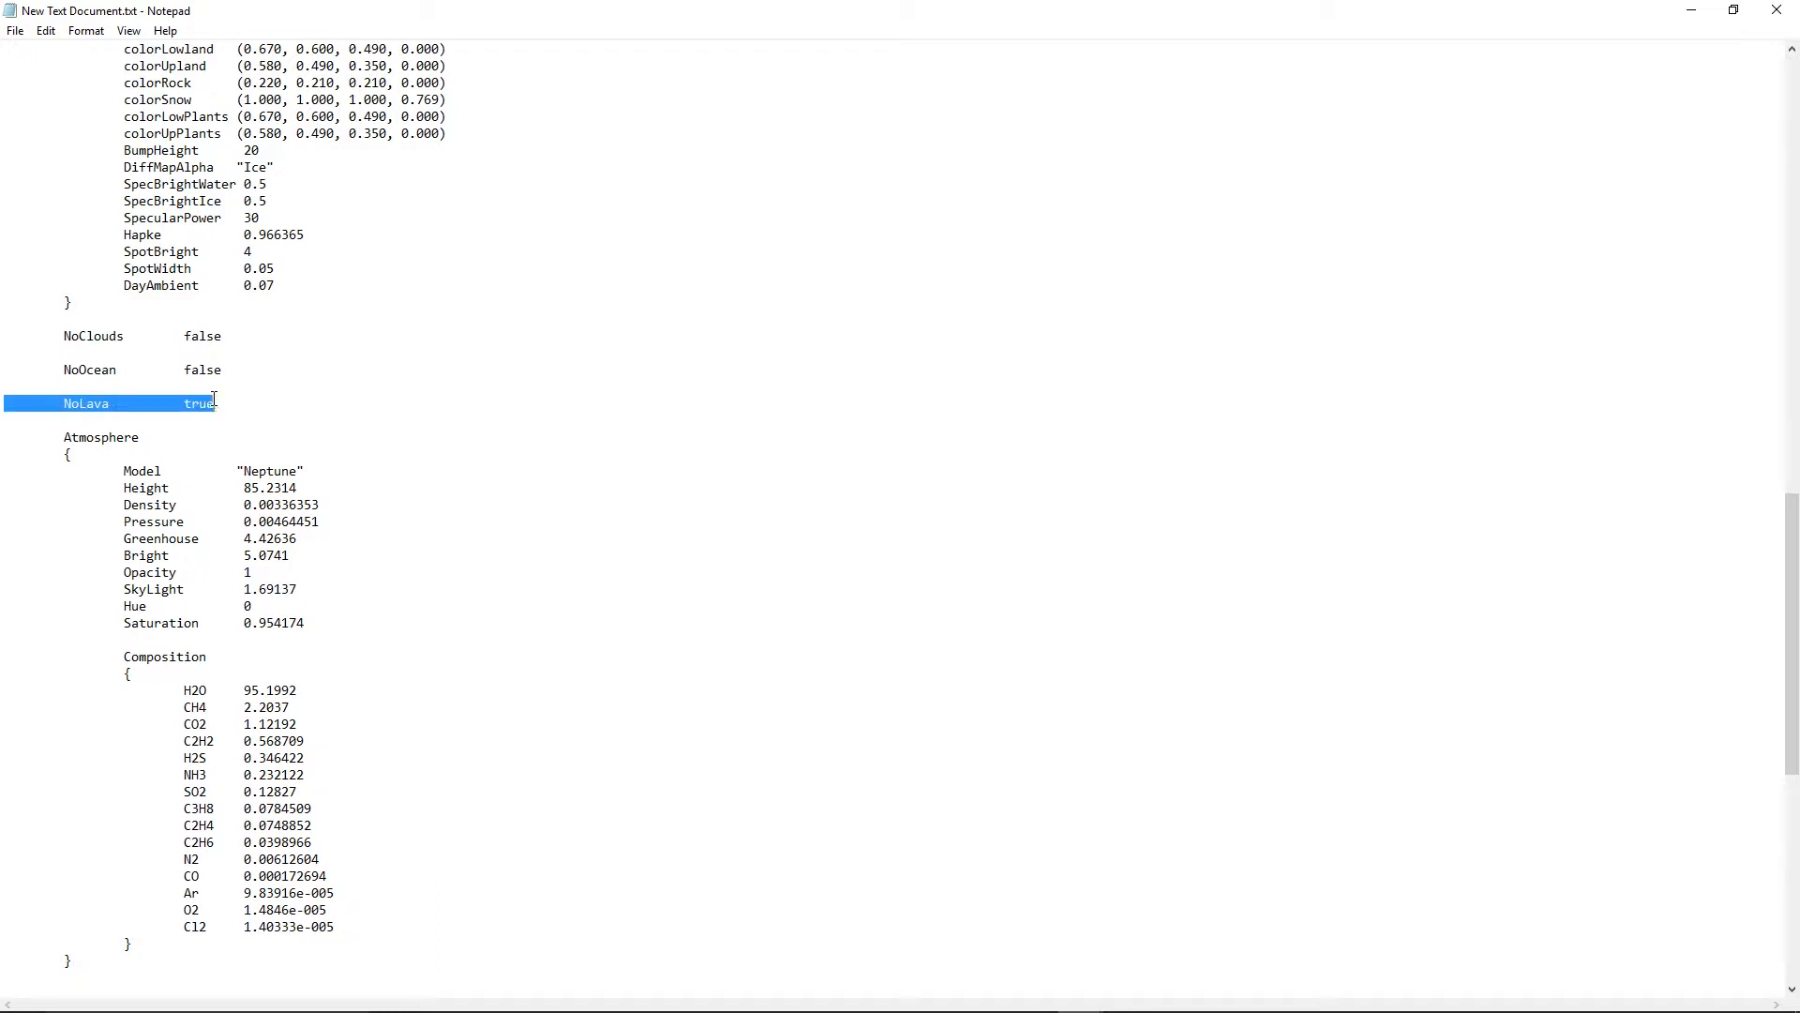
pyautogui.click(377, 465)
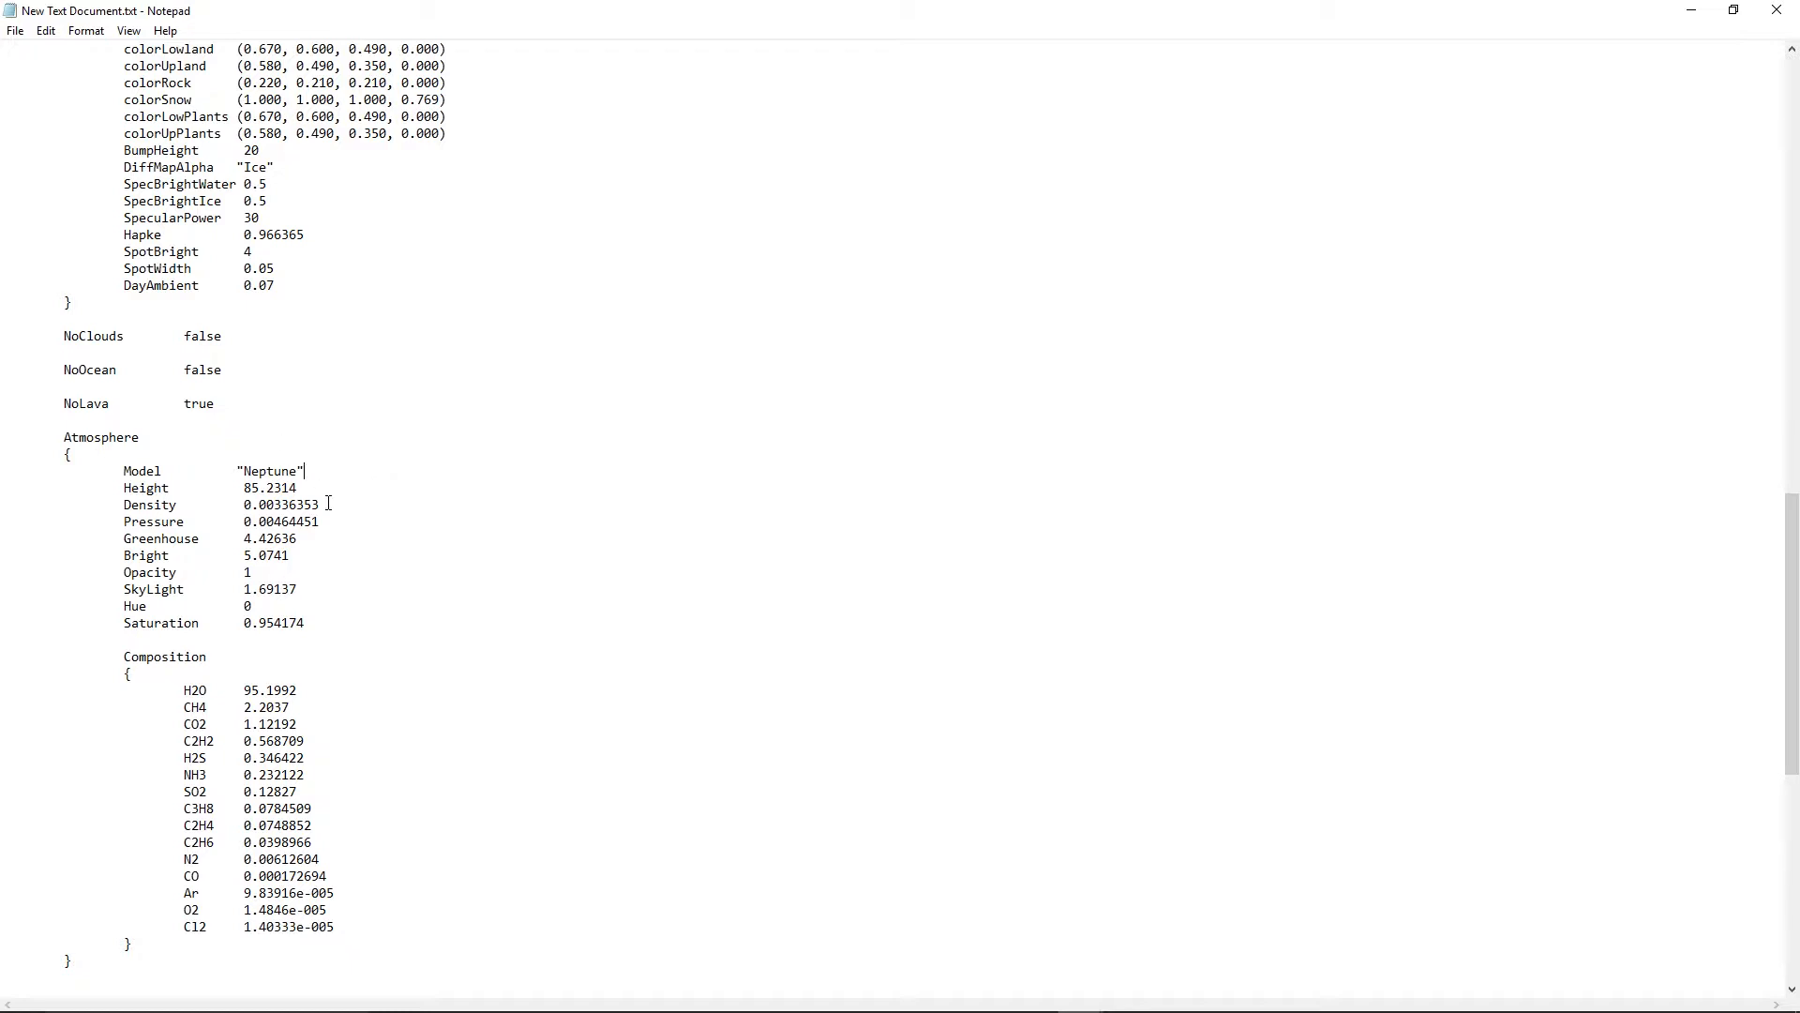
# - Set H2O to 100 in the atmosphere's Composition block and delete all the other gases with the leftover blank line
pyautogui.scroll(-4, 335, 696)
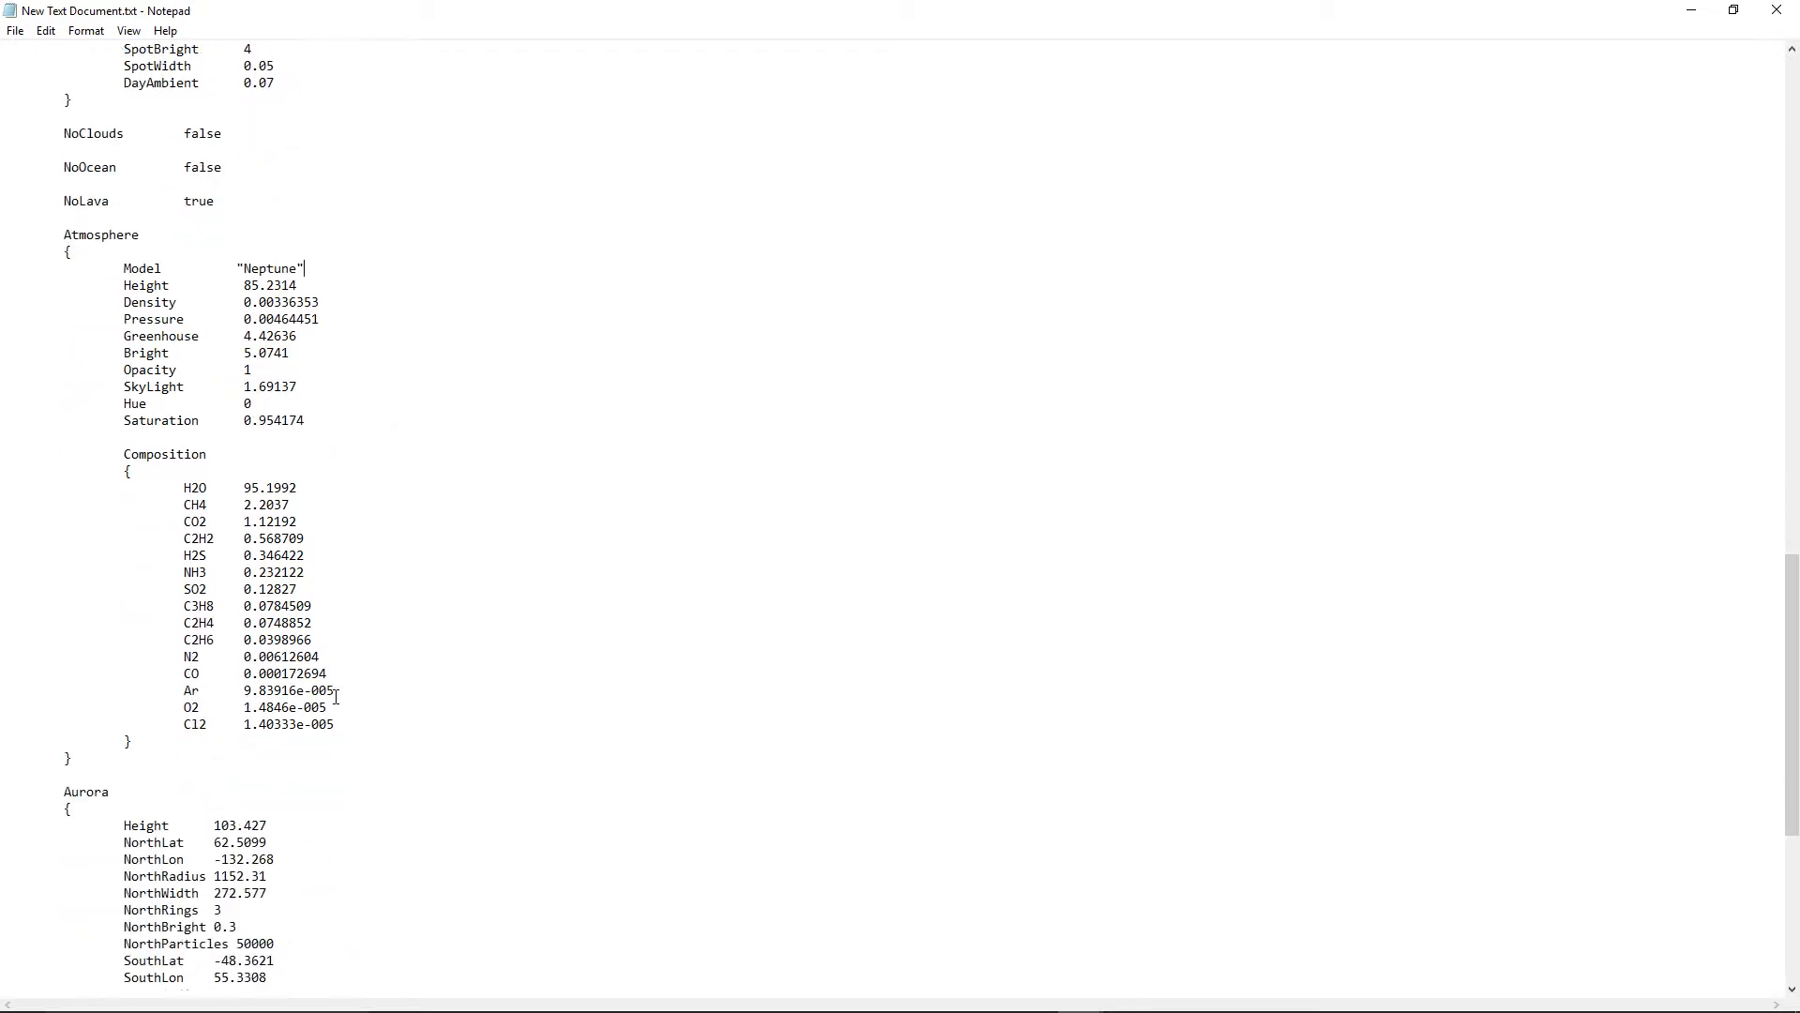
pyautogui.moveTo(182, 481); pyautogui.dragTo(307, 483)
pyautogui.click(246, 488)
pyautogui.write('100')
pyautogui.moveTo(174, 500); pyautogui.dragTo(425, 715)
pyautogui.press('Delete')
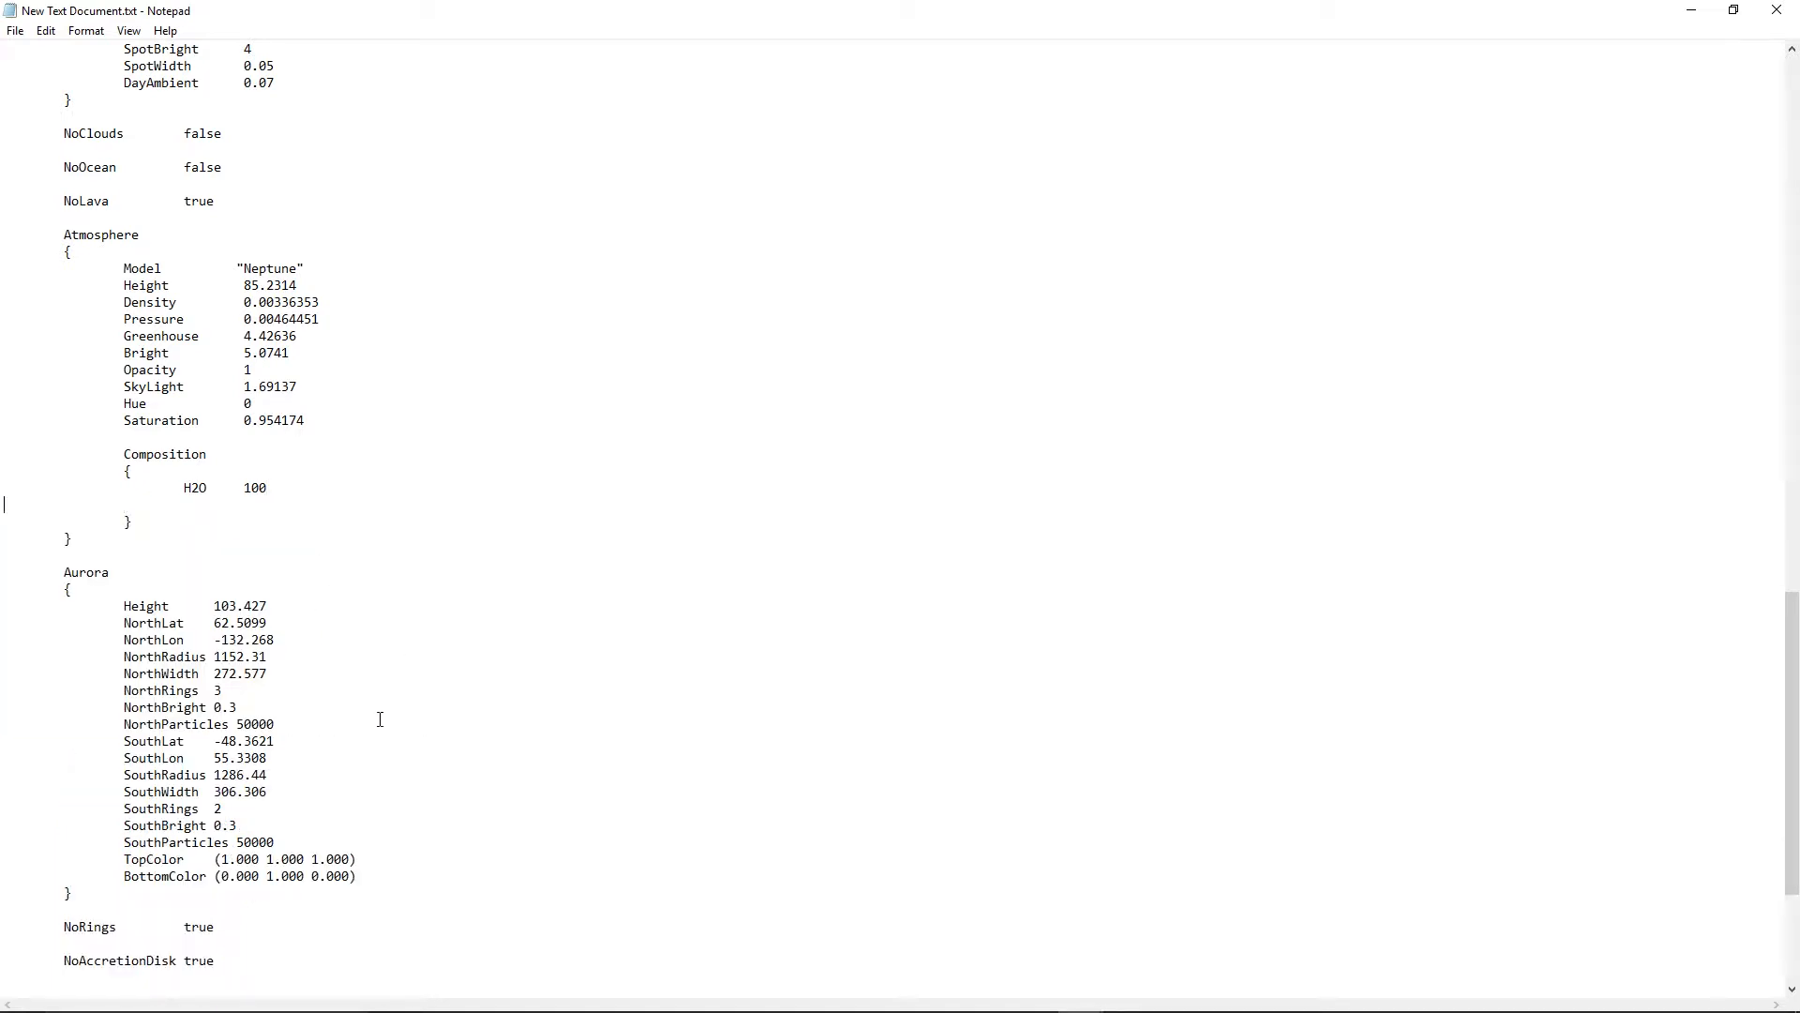
pyautogui.press('BackSpace')
# - Set SemiMajorAxis in the Orbit block to 1
pyautogui.scroll(-5, 644, 691)
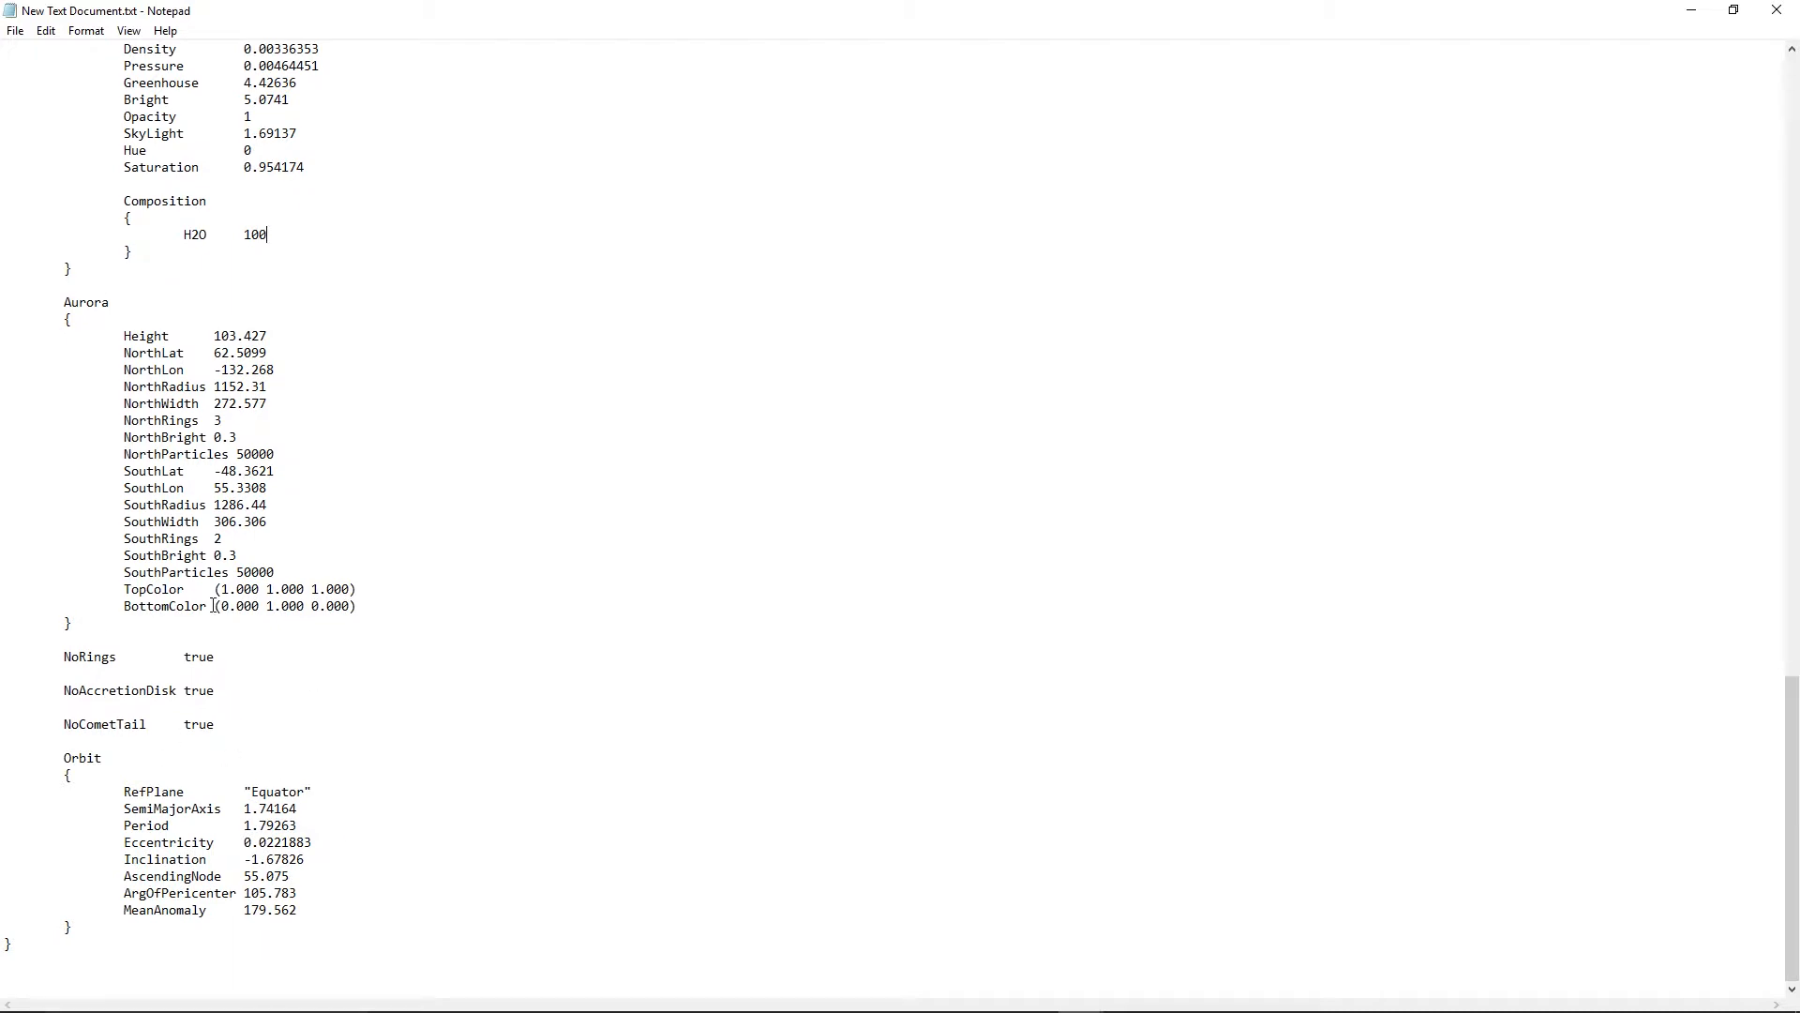
pyautogui.moveTo(63, 656); pyautogui.dragTo(275, 768)
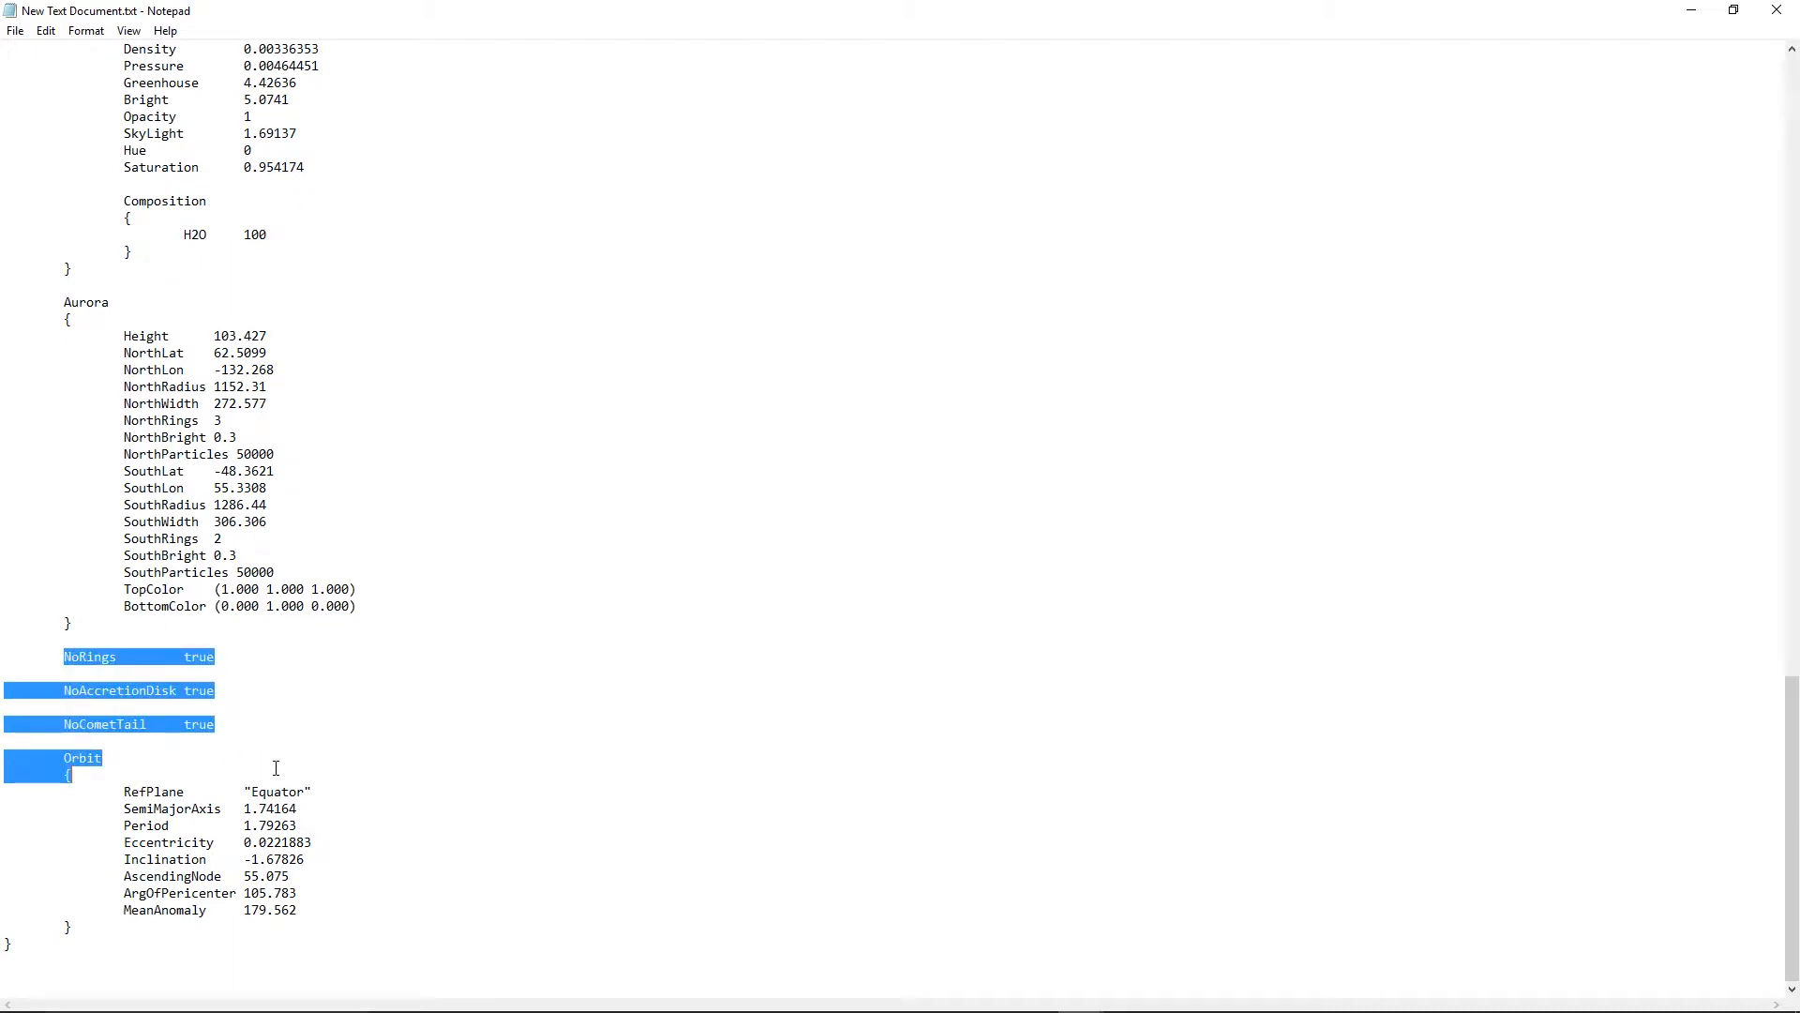
pyautogui.click(317, 868)
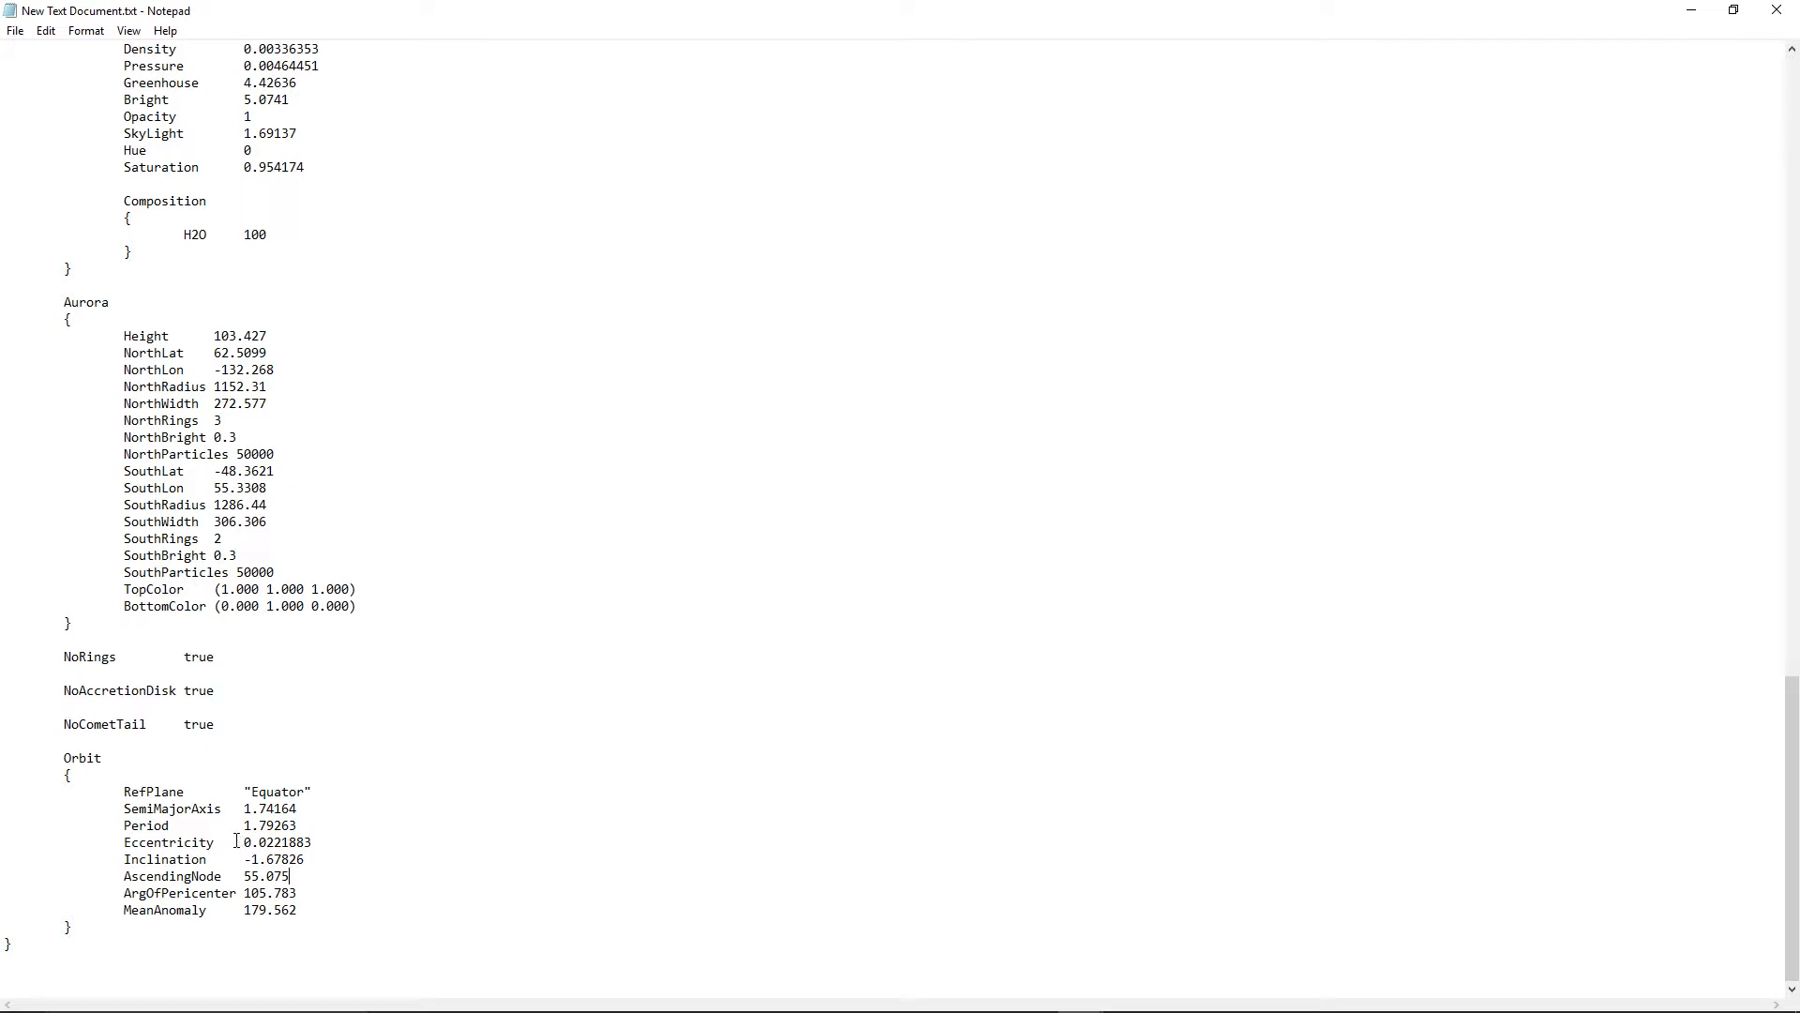
pyautogui.moveTo(242, 812); pyautogui.dragTo(323, 812)
pyautogui.write('1')
# - Switch to Citylights.txt and copy all its glow and volcano parameters, from GlowMode through volcanoTemp
pyautogui.scroll(20, 353, 763)
pyautogui.scroll(-12, 353, 928)
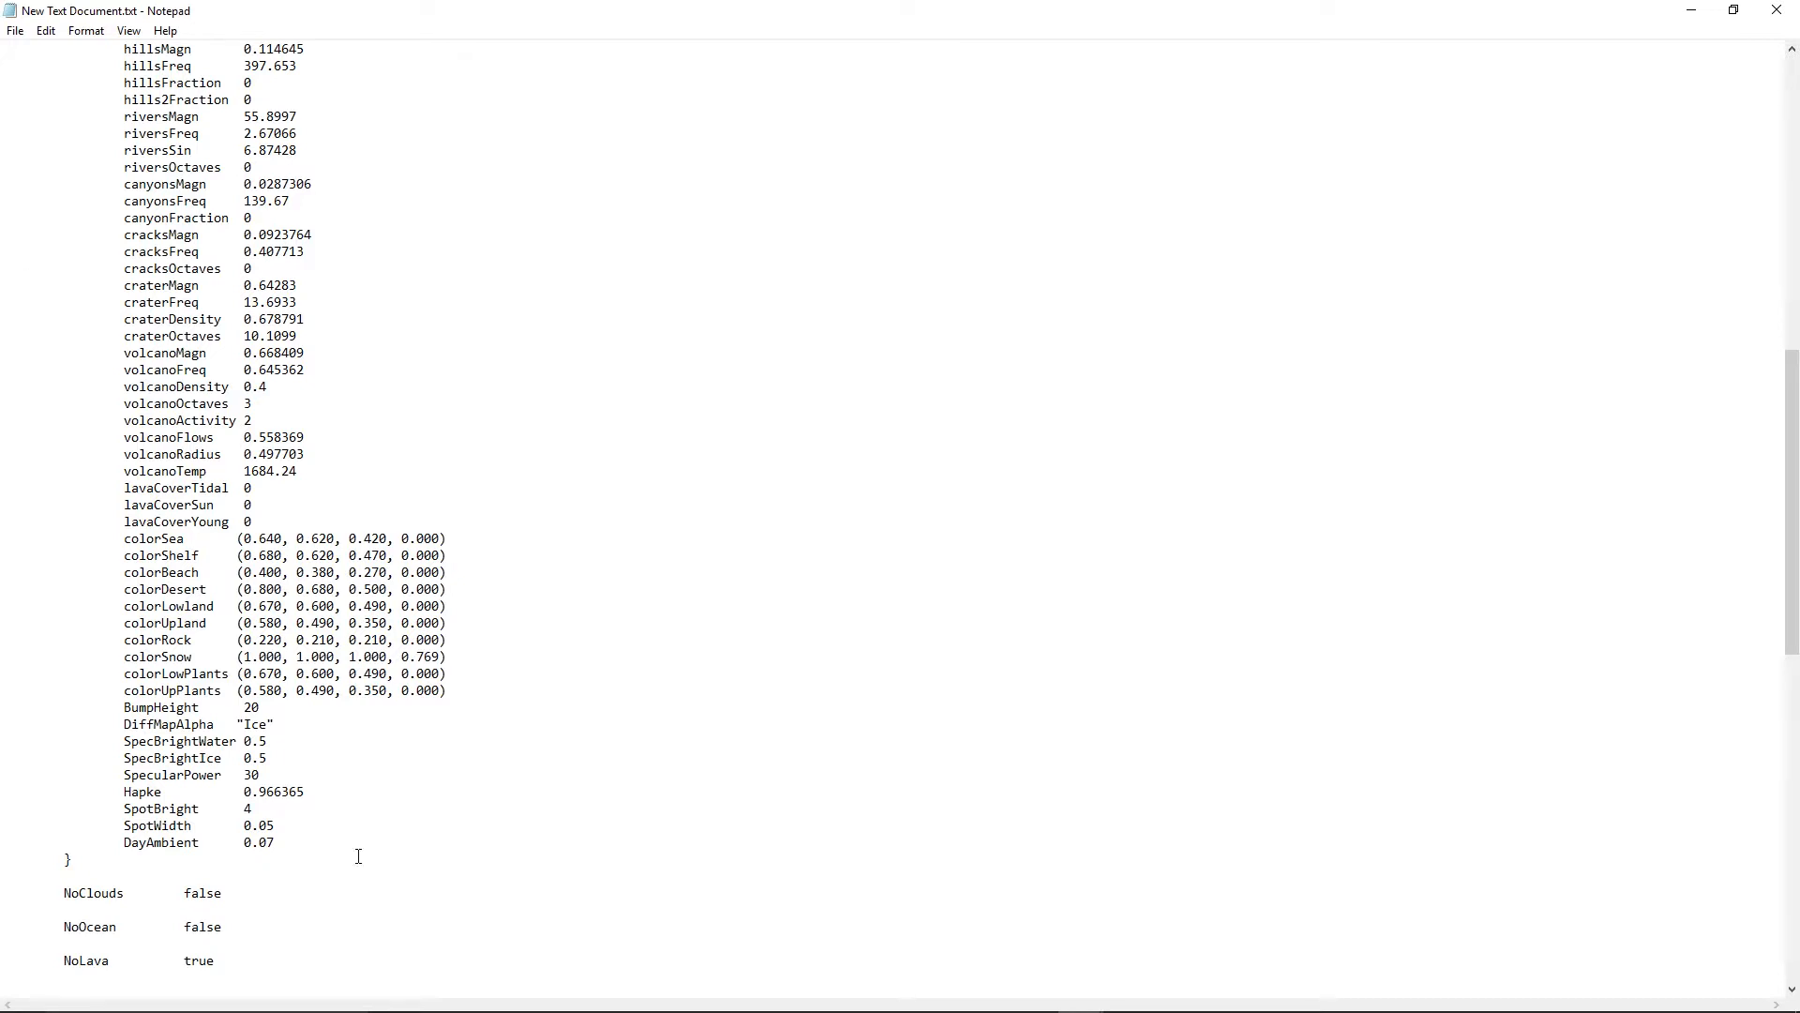
pyautogui.moveTo(1080, 994)
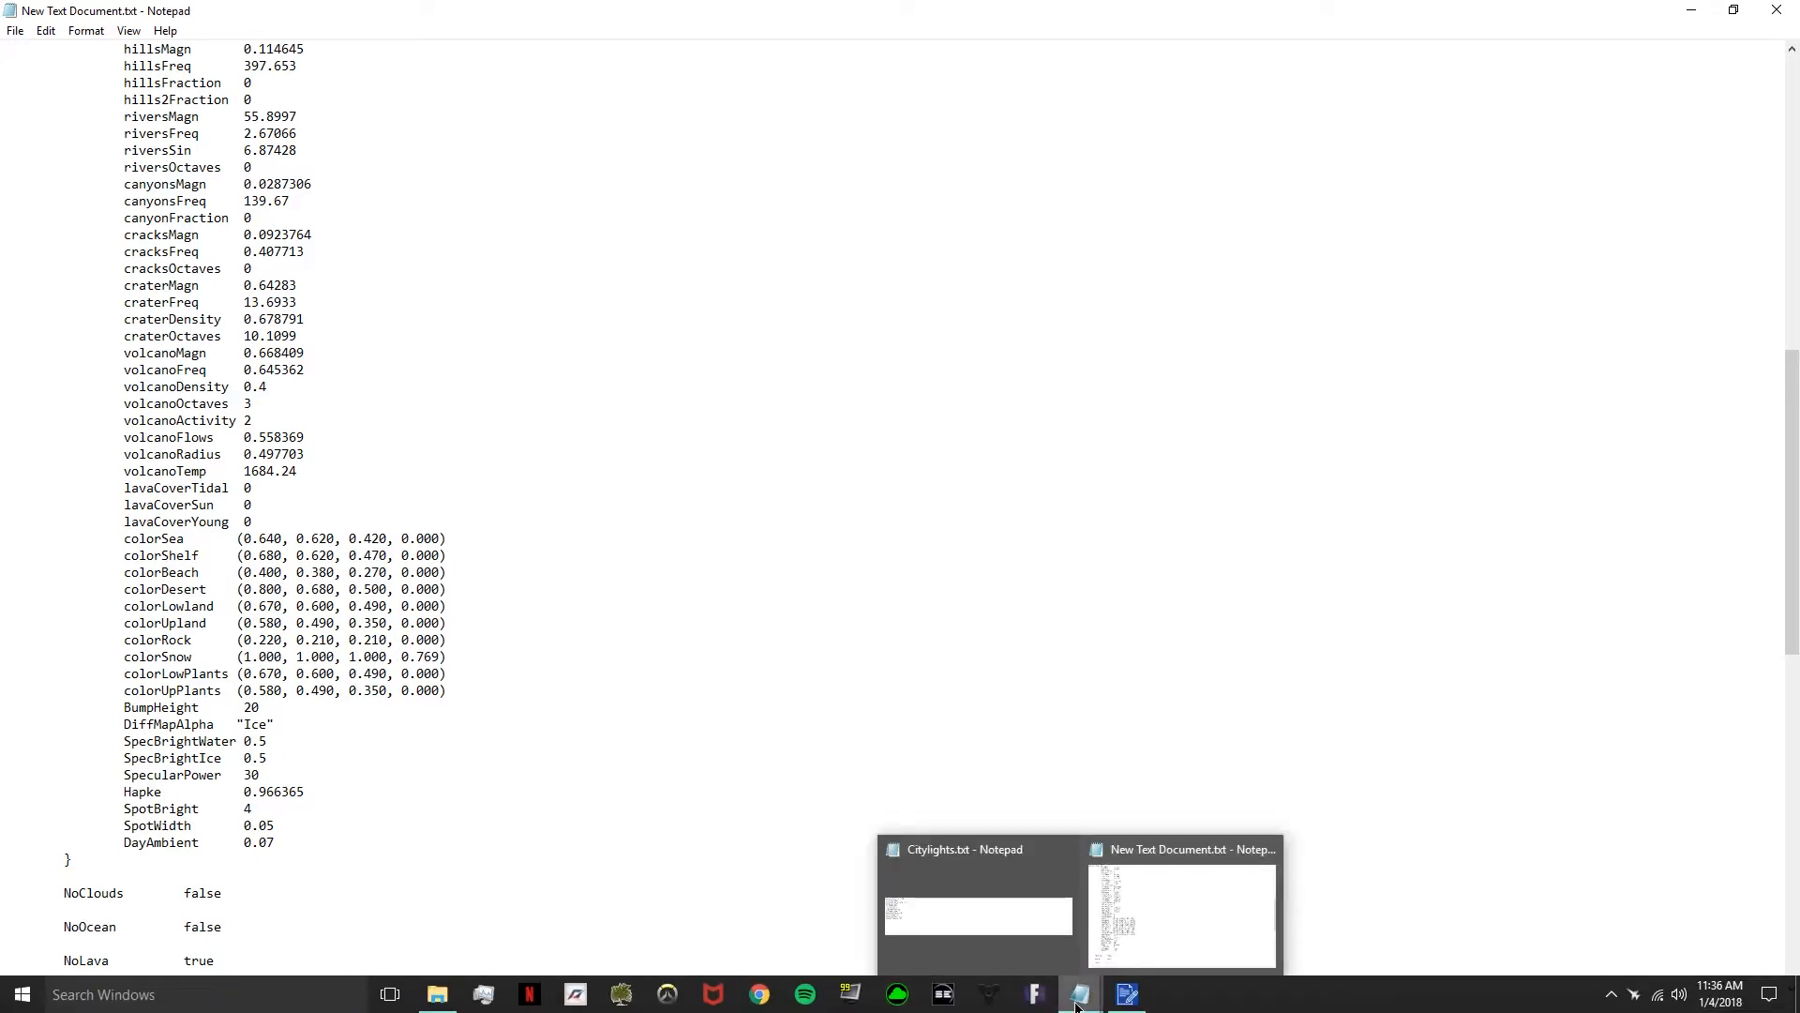
pyautogui.click(1013, 928)
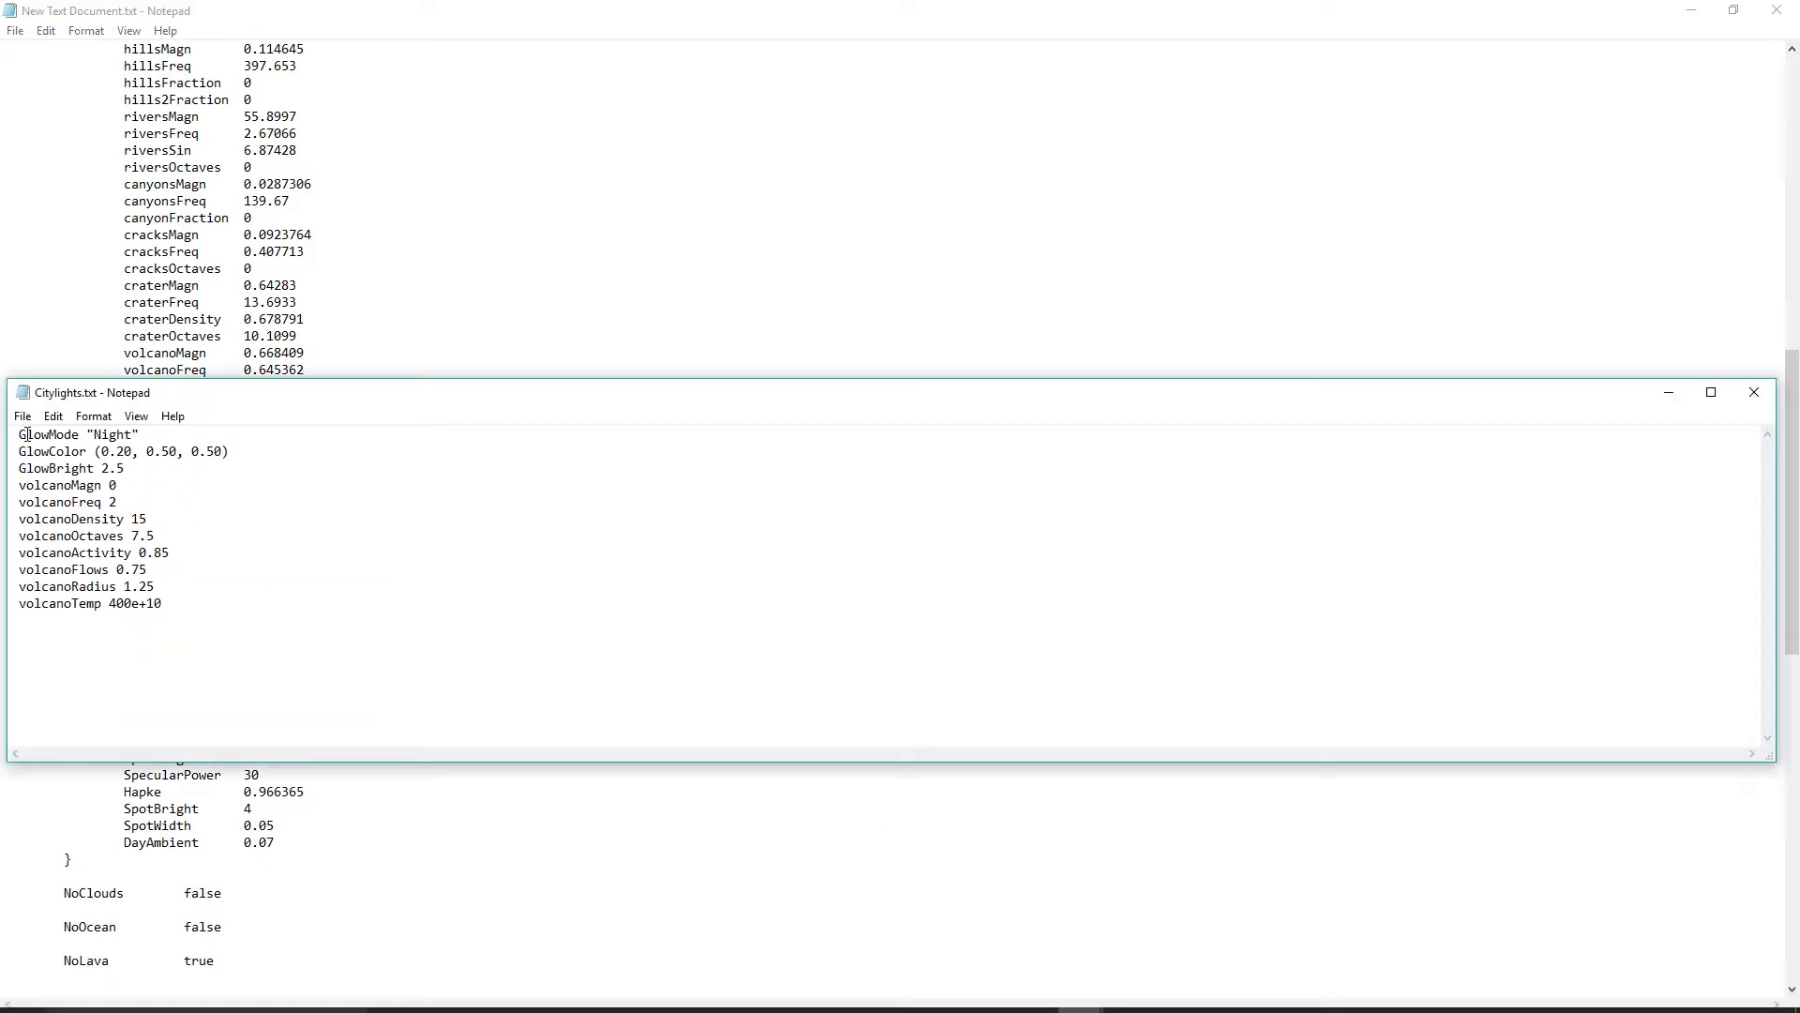
pyautogui.moveTo(19, 435); pyautogui.dragTo(244, 624)
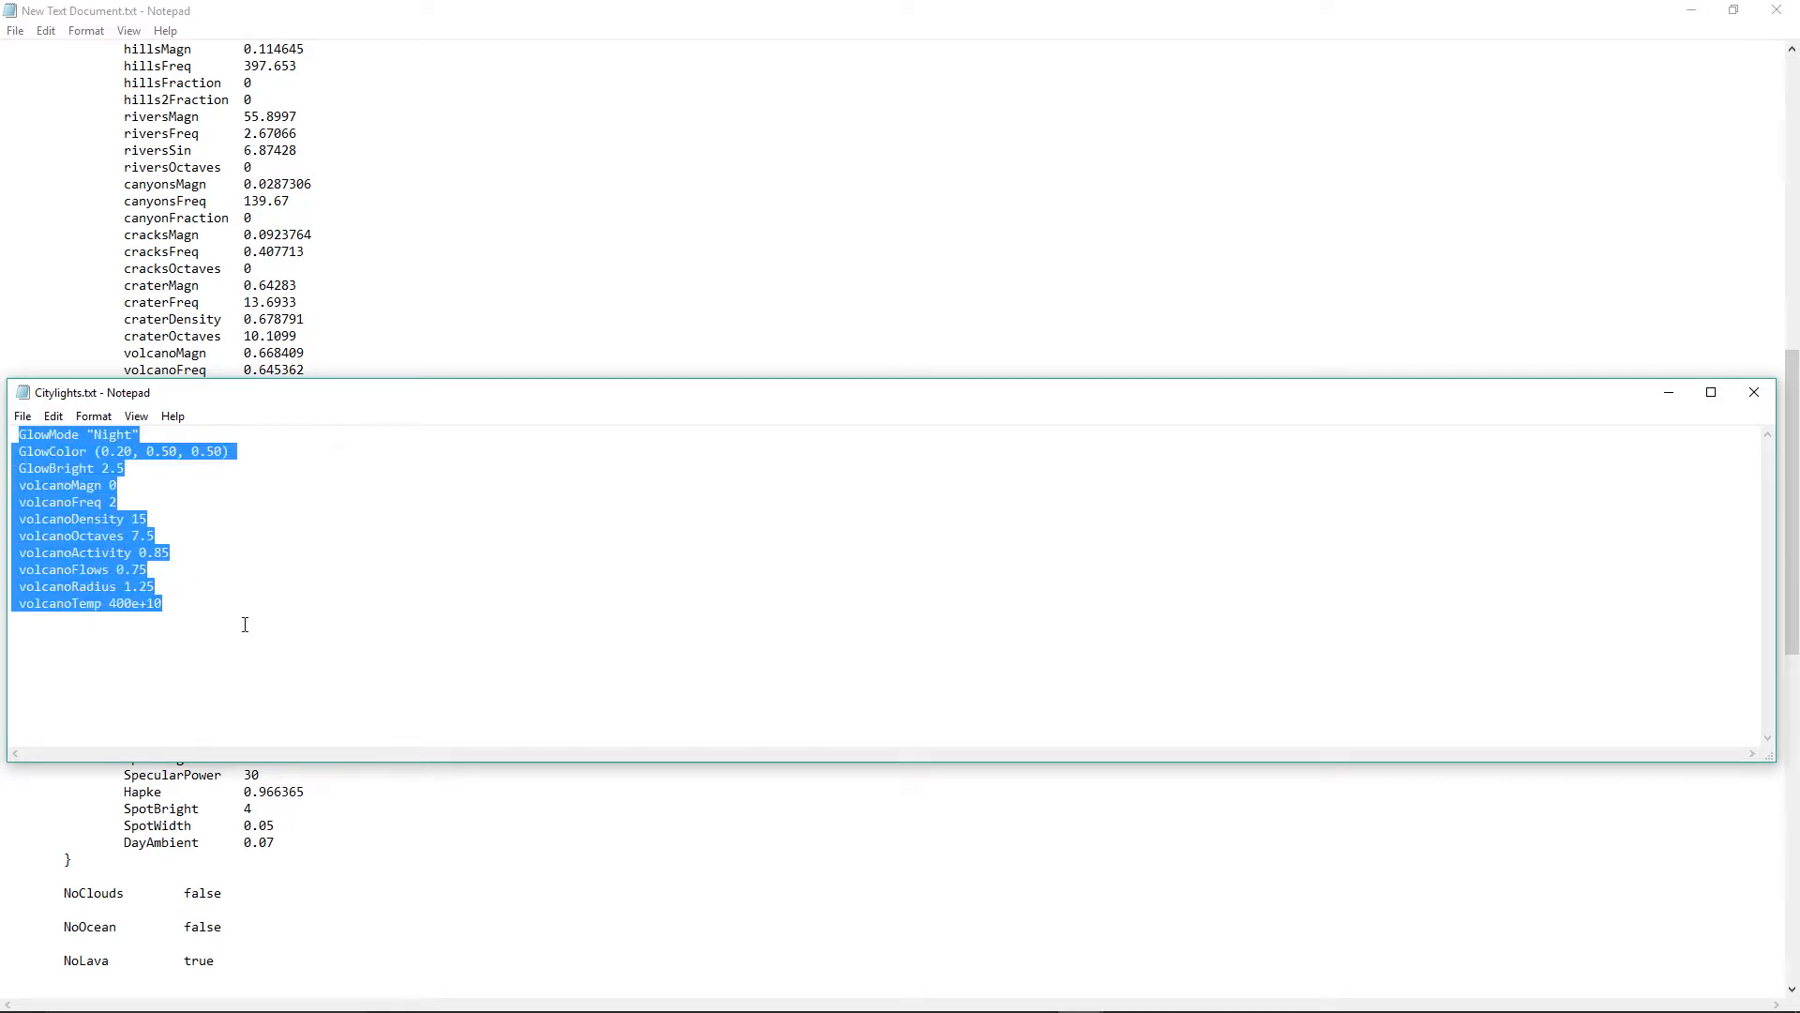
pyautogui.click(15, 434)
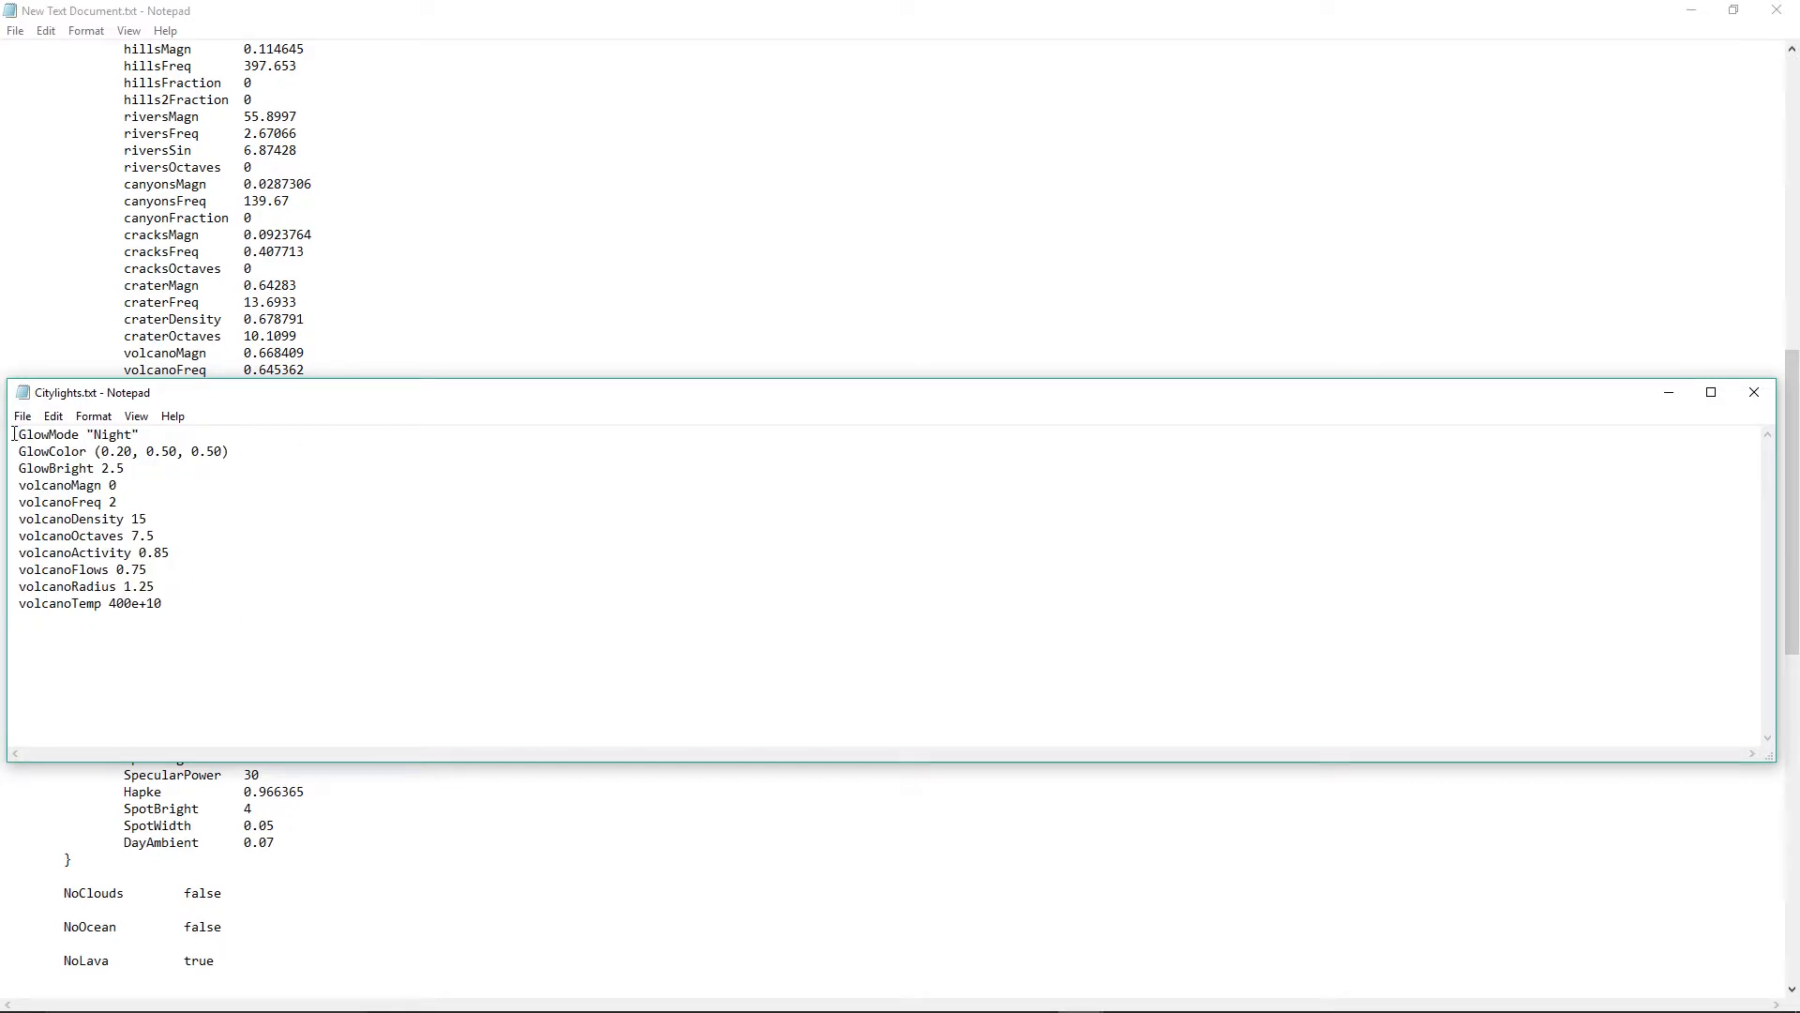
pyautogui.moveTo(14, 434); pyautogui.dragTo(252, 617)
pyautogui.hotkey('ctrl', 'c')
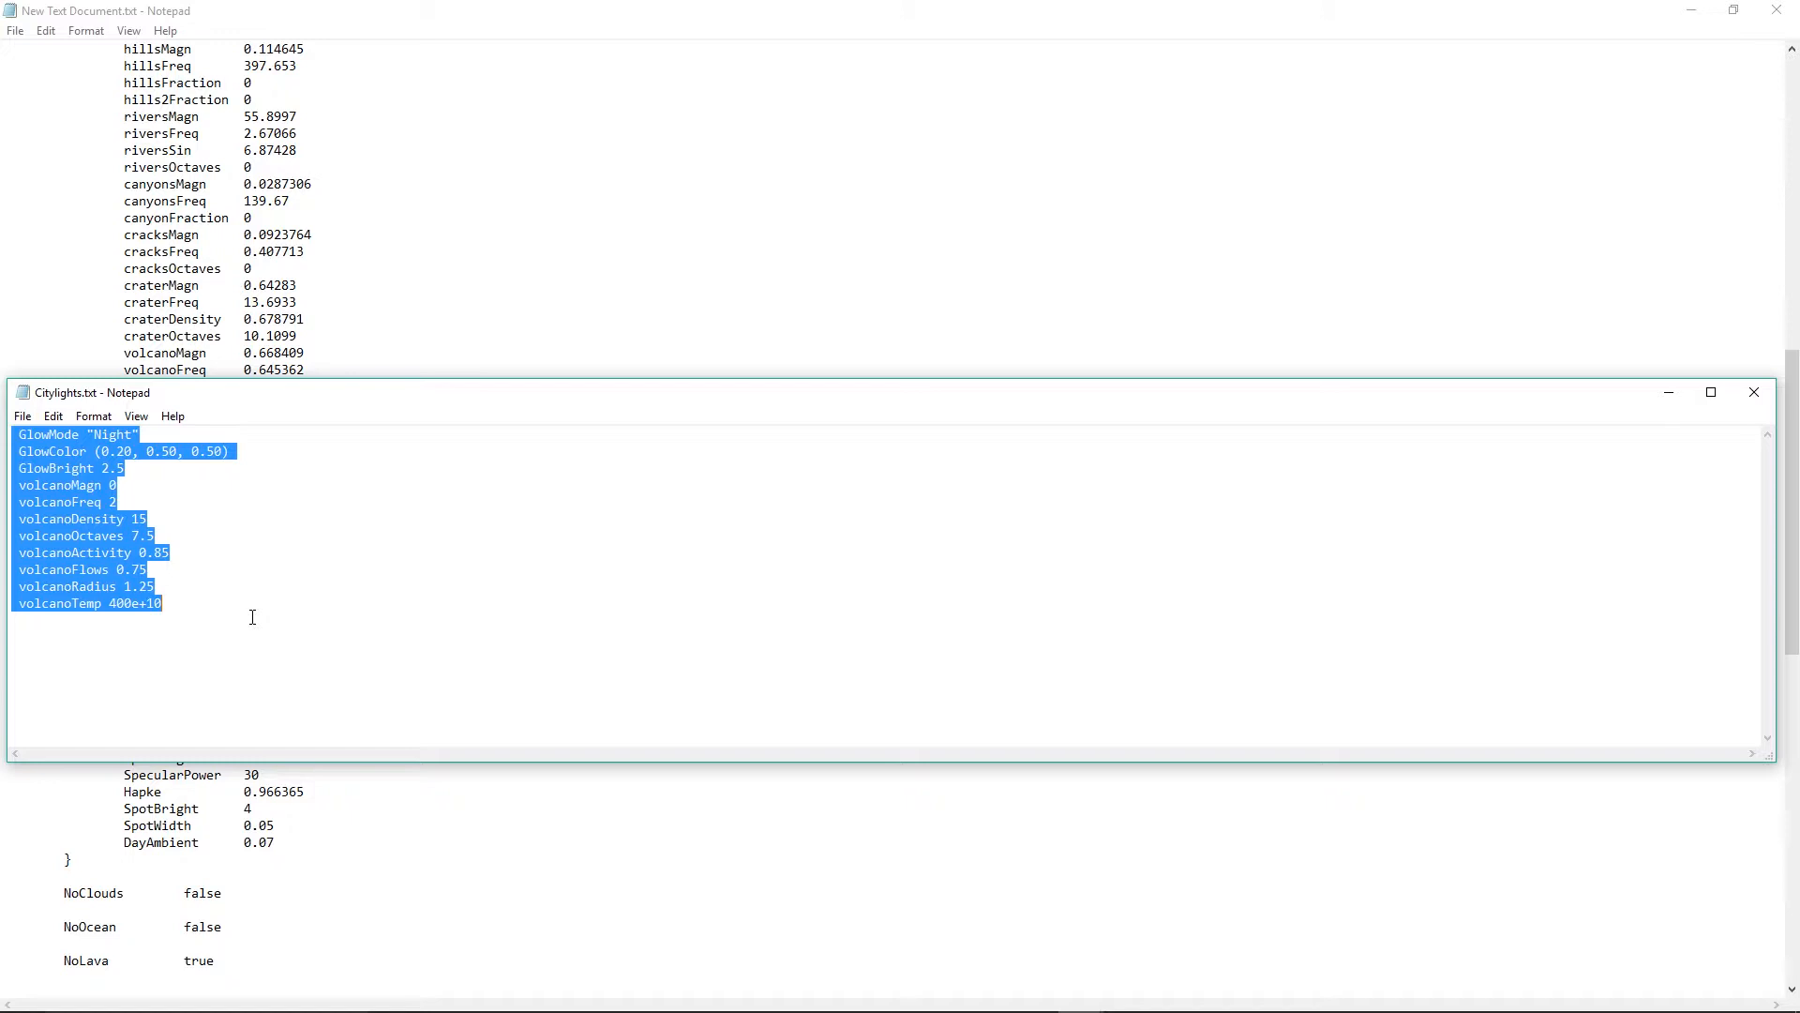
# - Replace the planet script's lines from volcanoMagn through volcanoTemp with the copied city lights parameters
pyautogui.click(386, 299)
pyautogui.moveTo(125, 350); pyautogui.dragTo(364, 465)
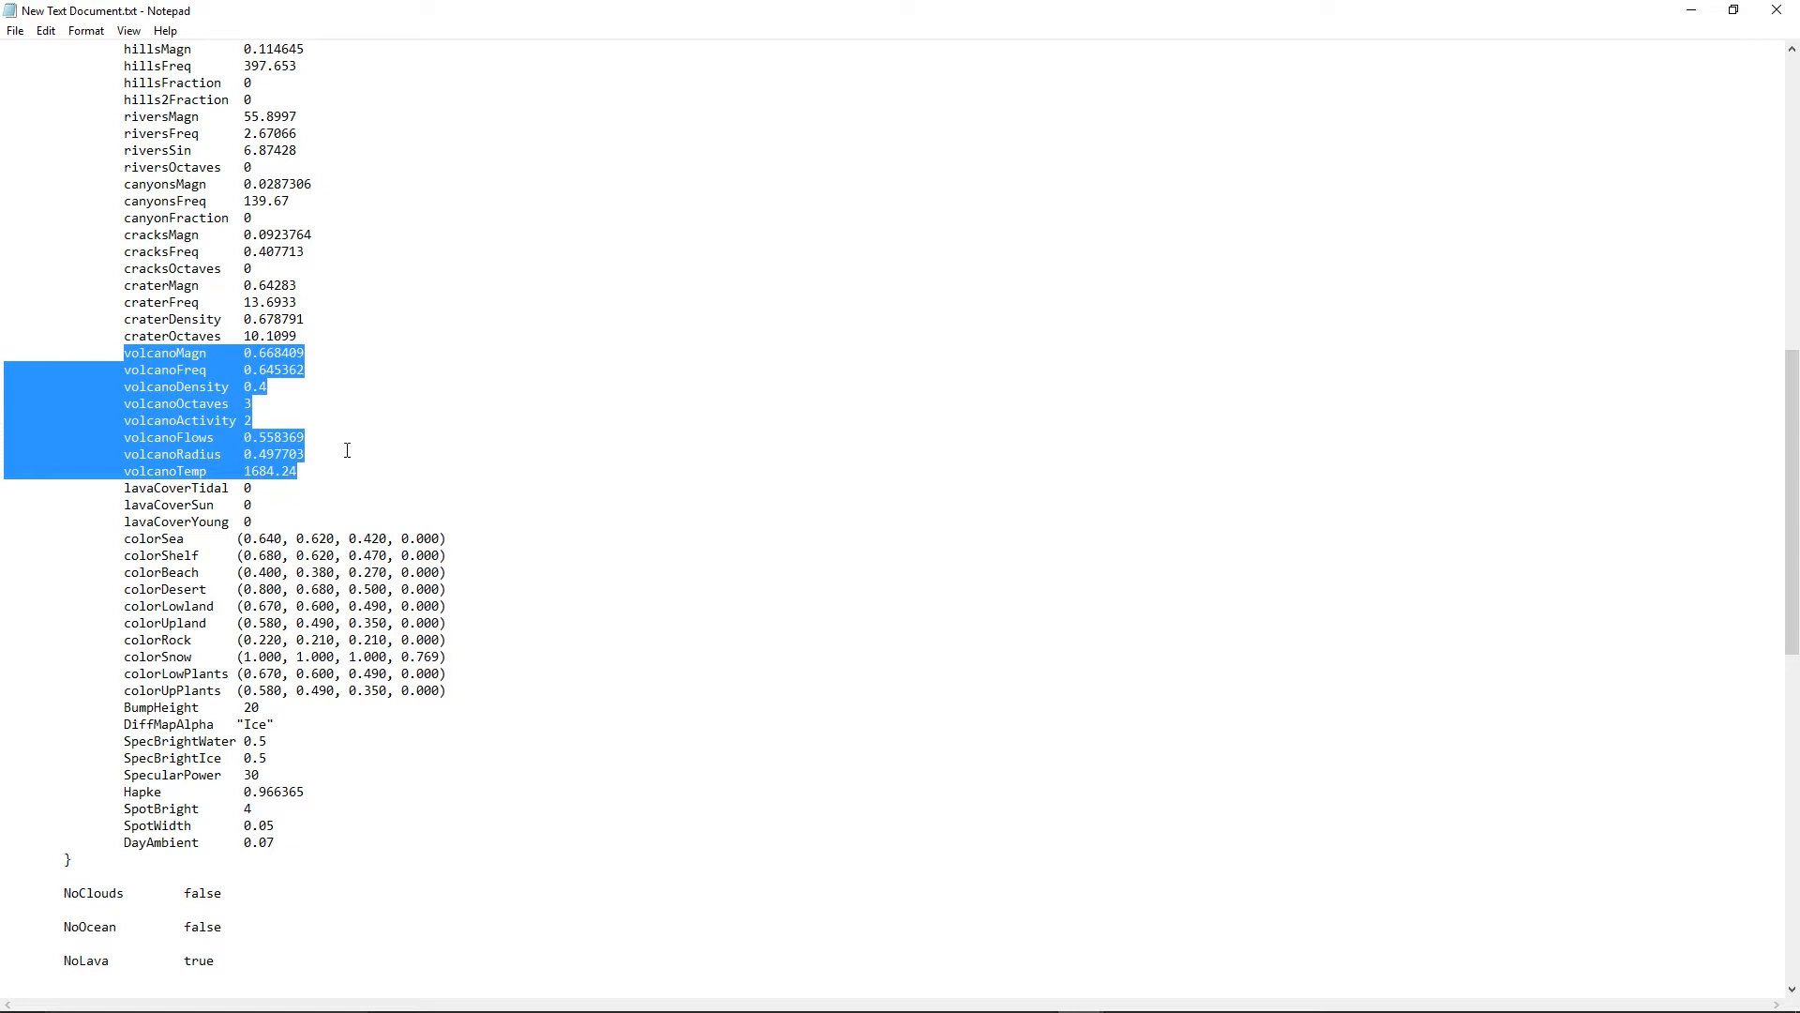
pyautogui.hotkey('ctrl', 'v')
# - Indent the pasted lines from GlowMode through volcanoTemp to align with the other Surface parameters
pyautogui.click(12, 358)
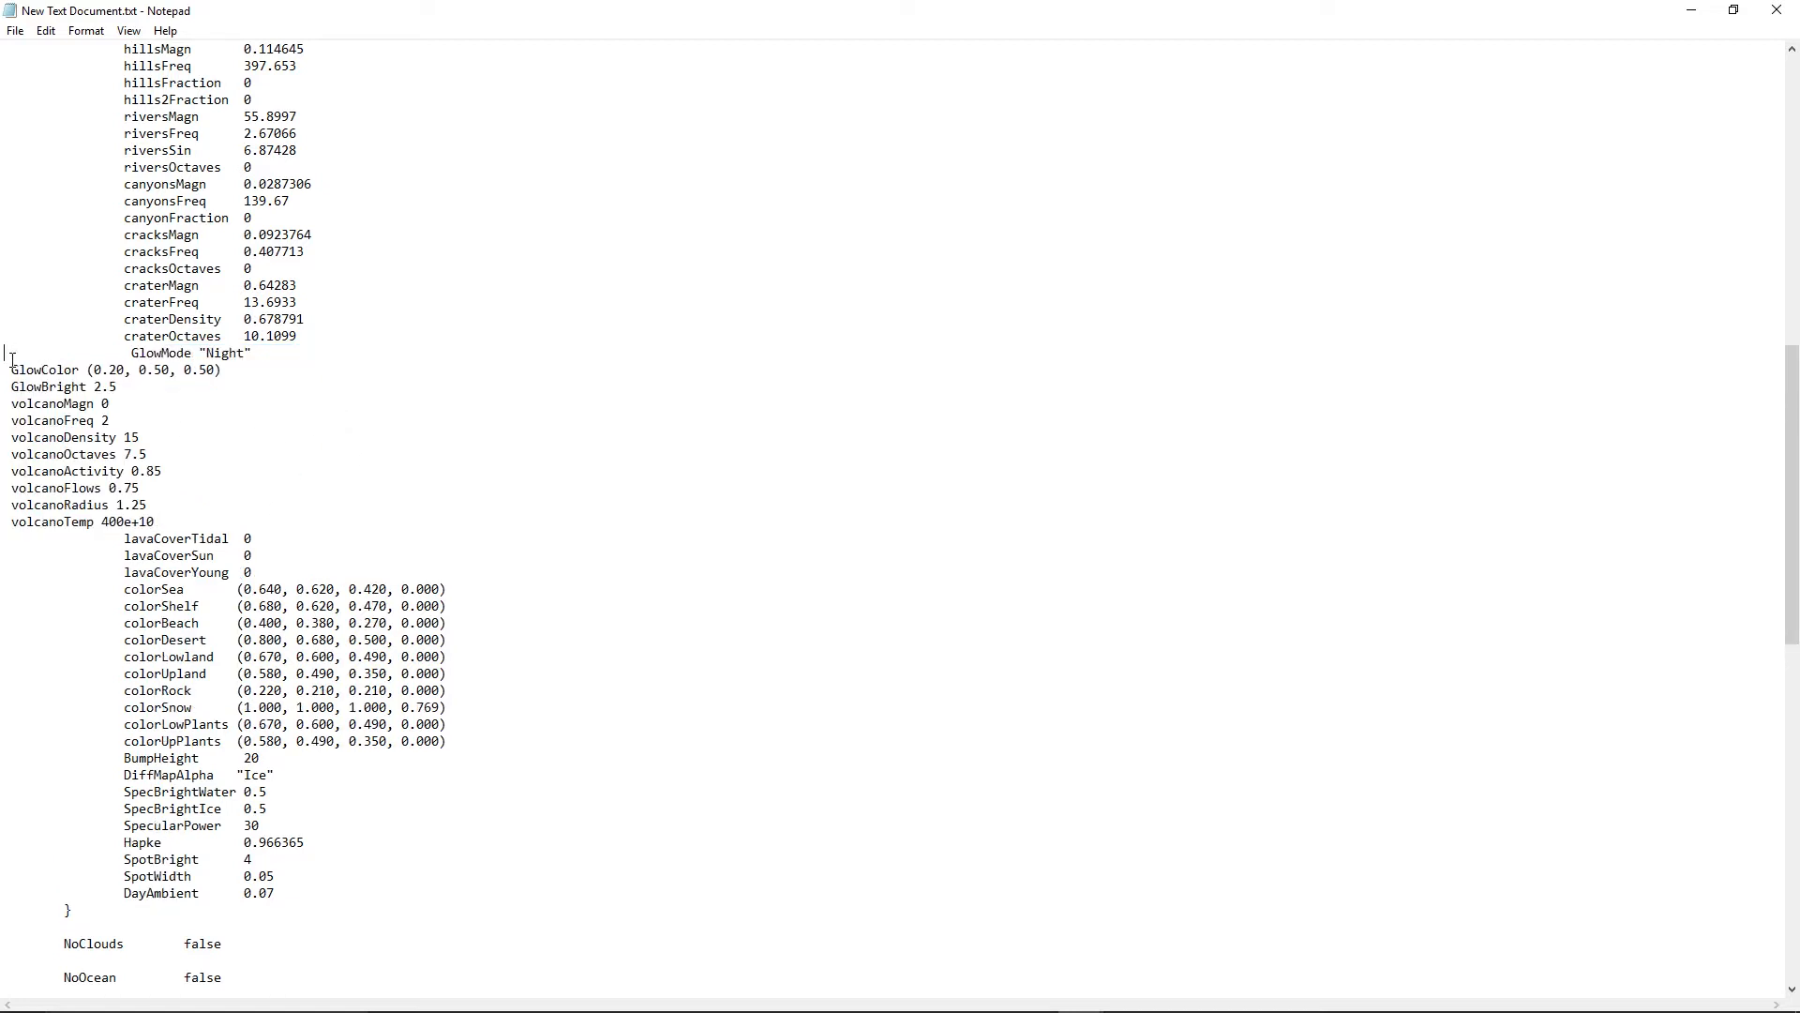
pyautogui.click(131, 349)
pyautogui.press('BackSpace')
pyautogui.click(10, 370)
pyautogui.press('Tab')
pyautogui.press('Down')
pyautogui.press('Home')
pyautogui.press('Tab')
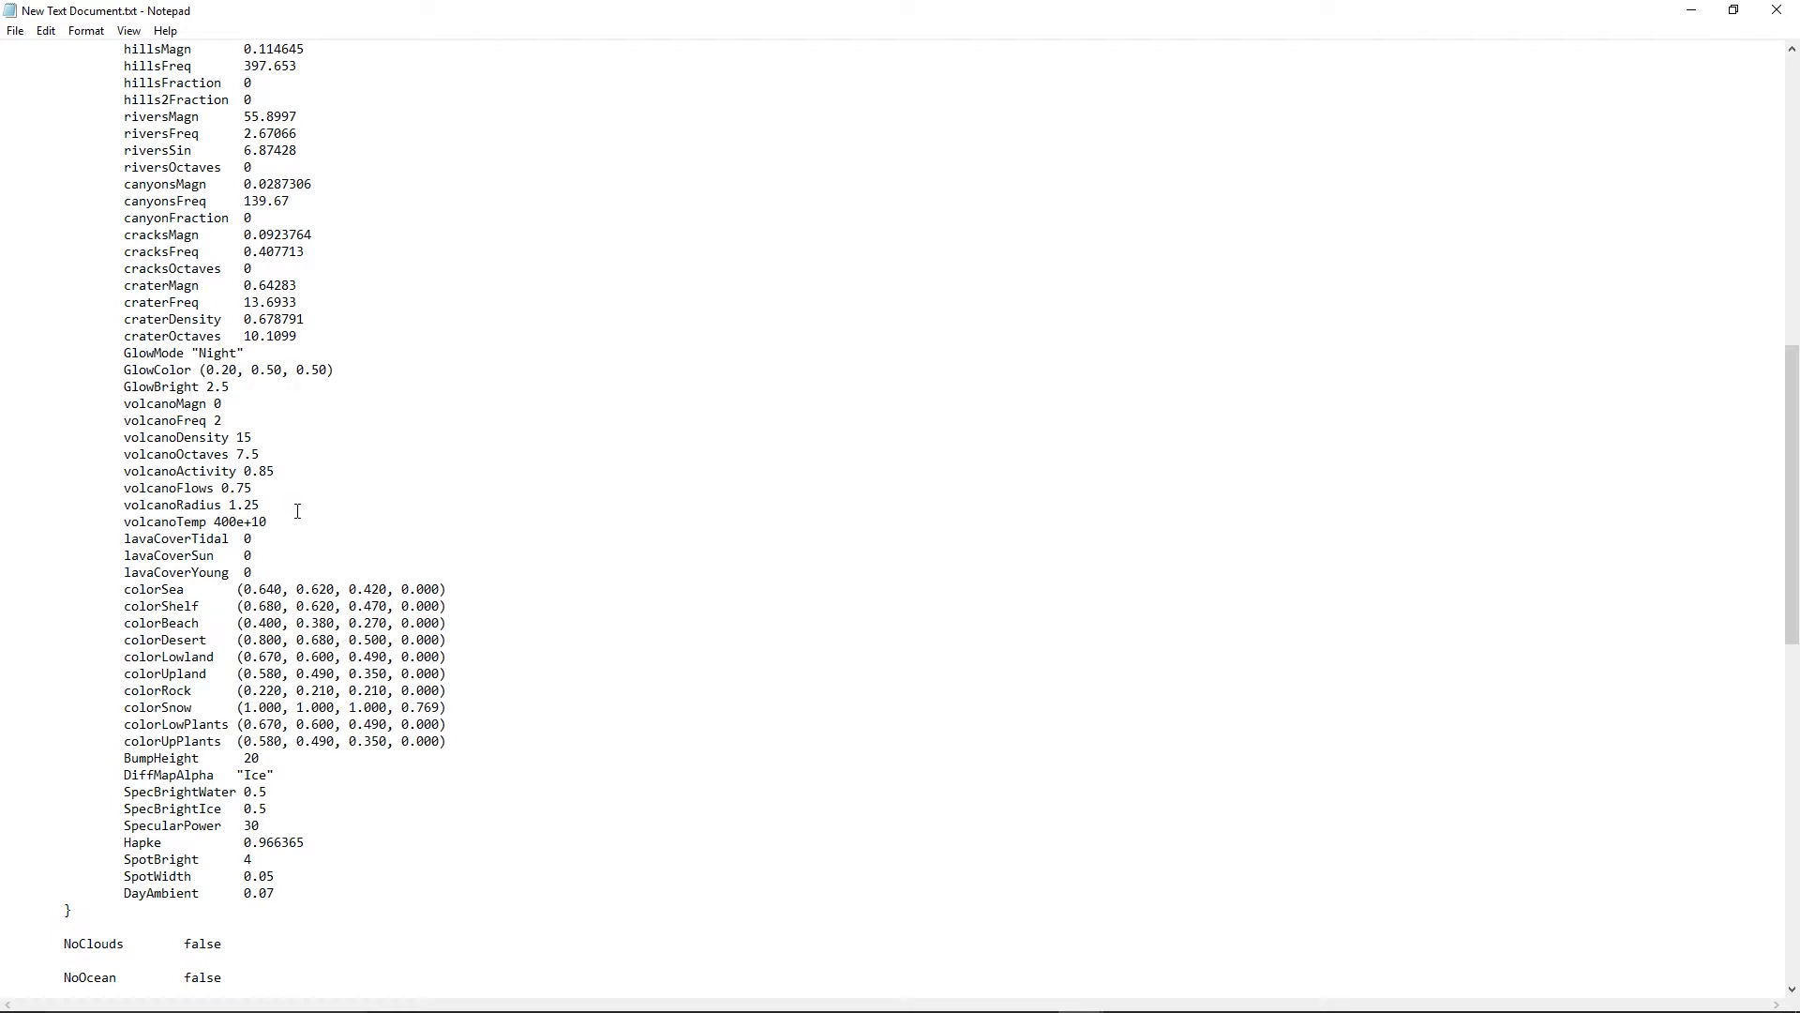
pyautogui.scroll(3, 318, 549)
pyautogui.click(312, 661)
pyautogui.scroll(5, 173, 575)
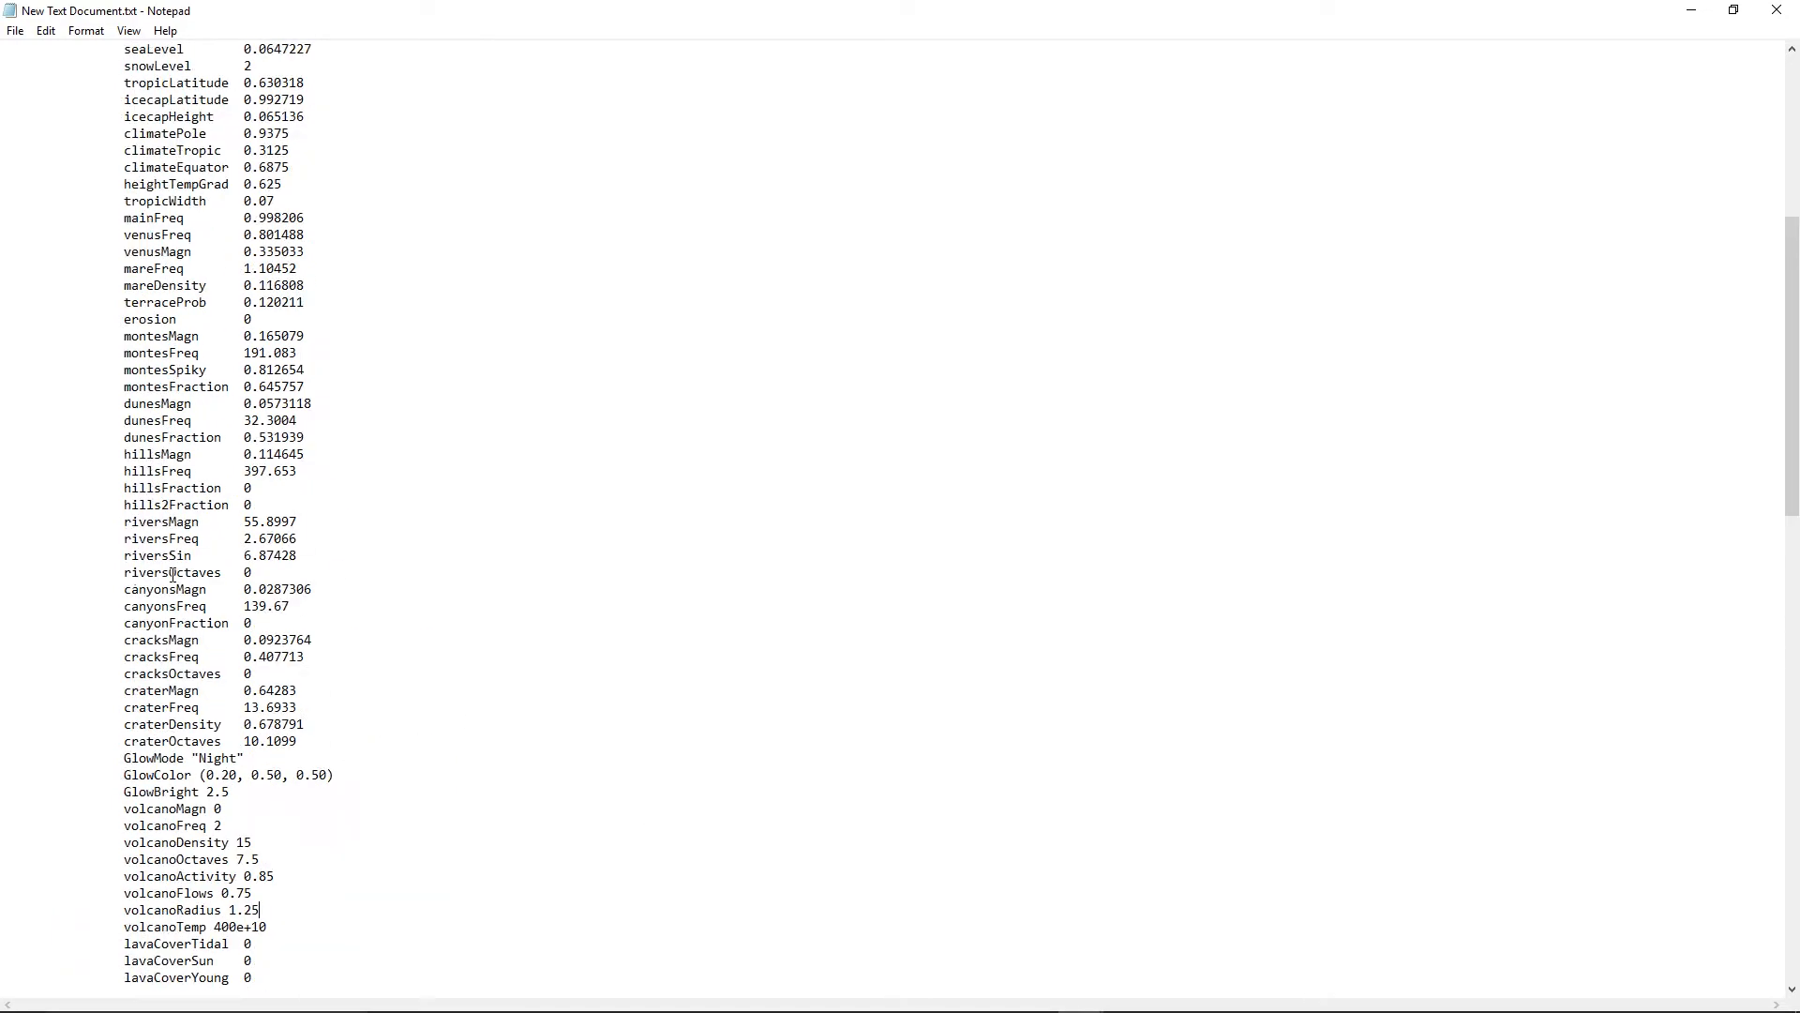
# - Save the planet script in the planets folder as lols.sc with the All Files type
pyautogui.click(15, 31)
pyautogui.click(40, 114)
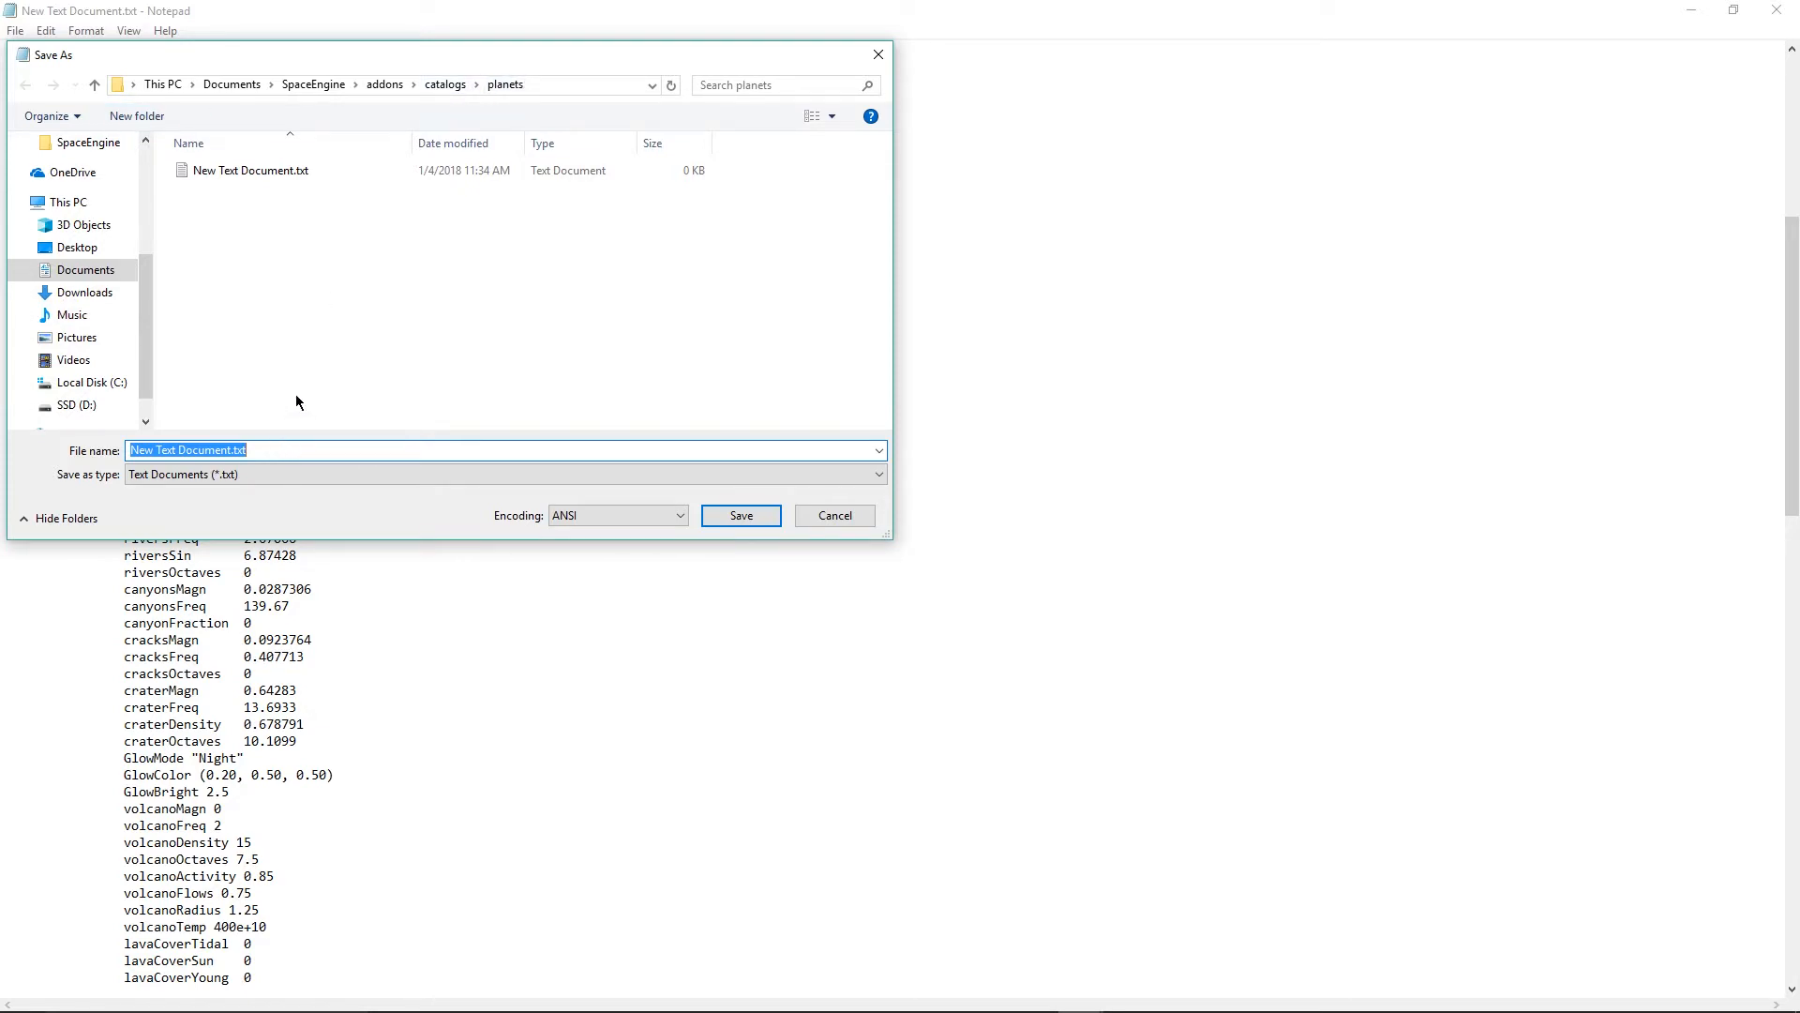
pyautogui.write('lols.sc')
pyautogui.click(329, 477)
pyautogui.click(246, 507)
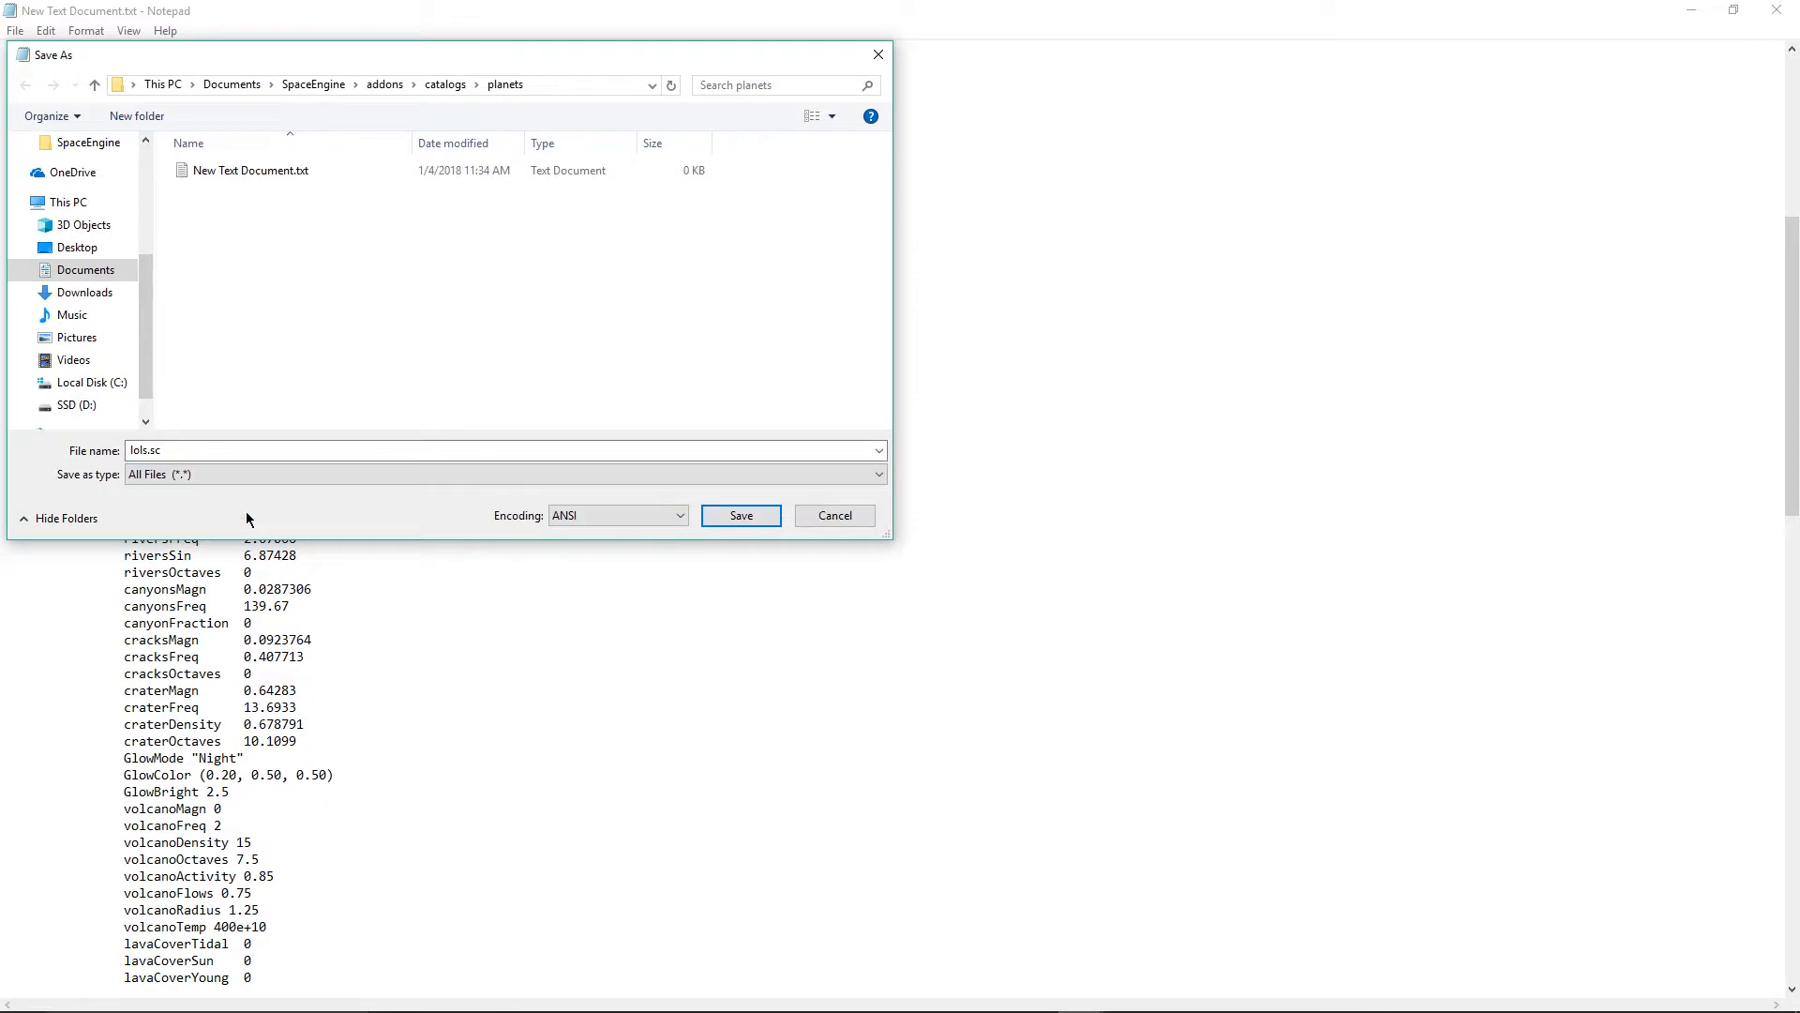
pyautogui.click(737, 516)
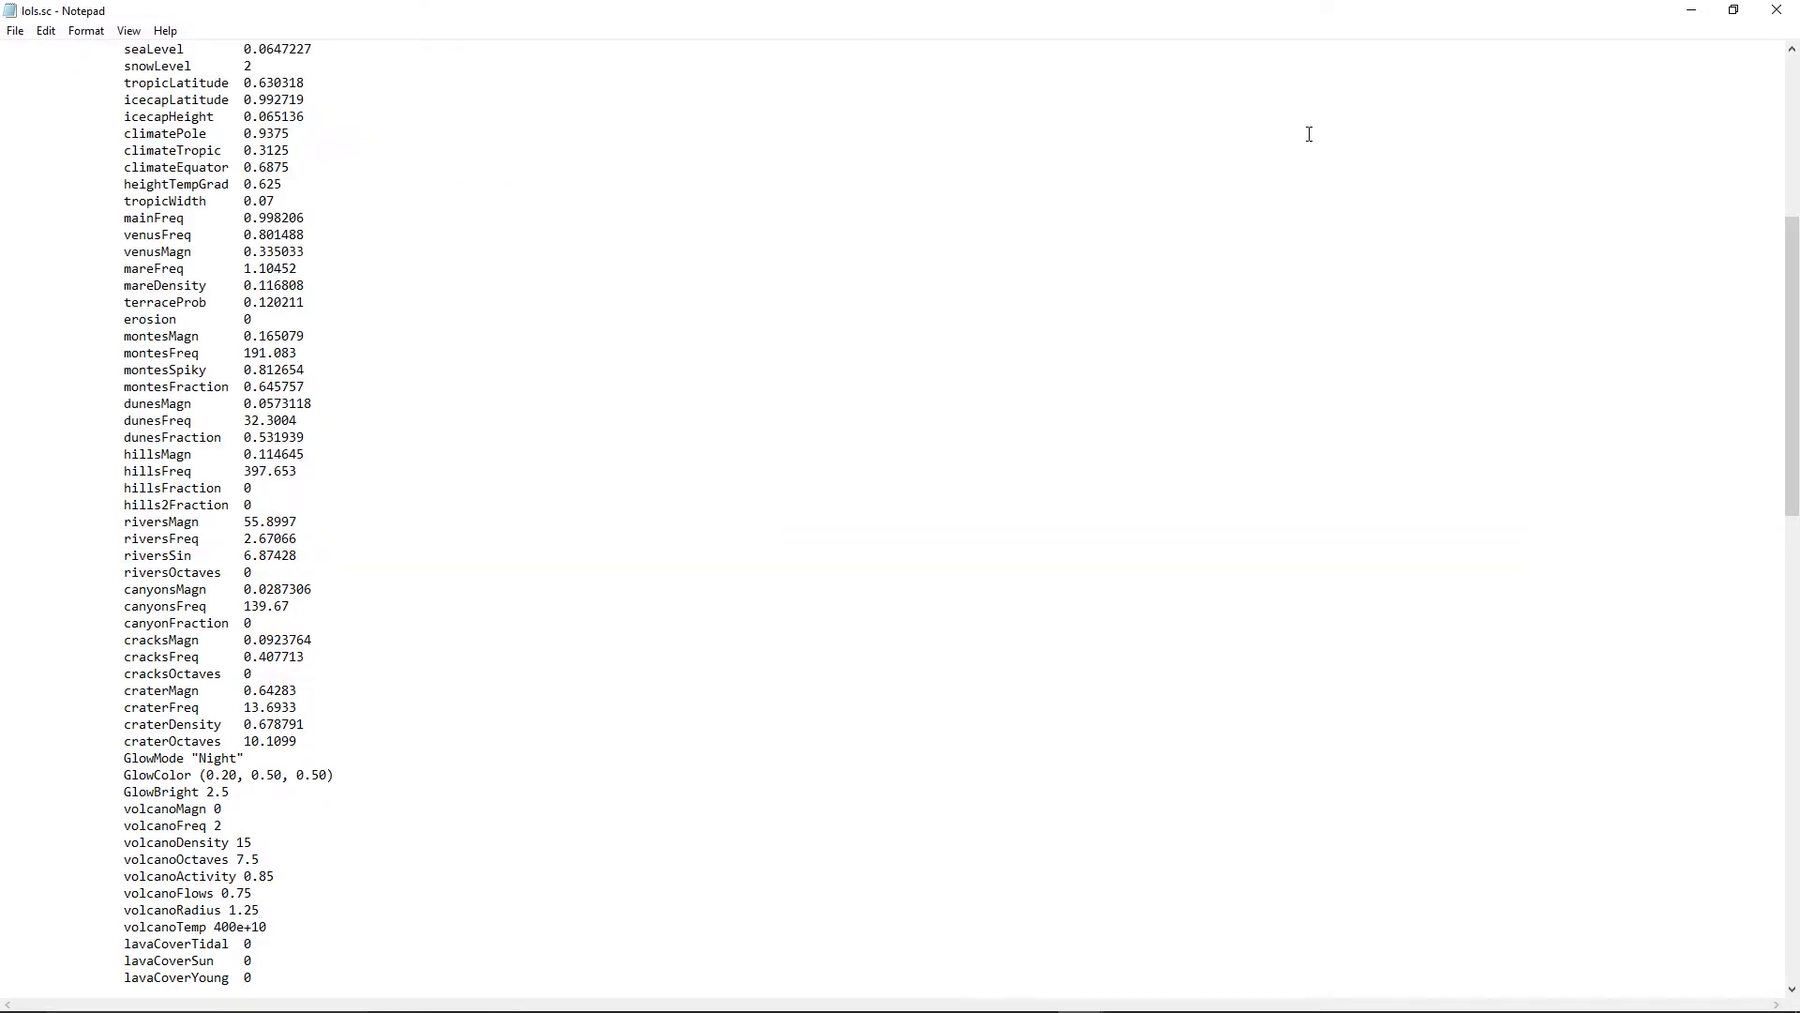
# - Minimize the open windows, launch SpaceEngine and enter the Planetarium
pyautogui.click(1695, 9)
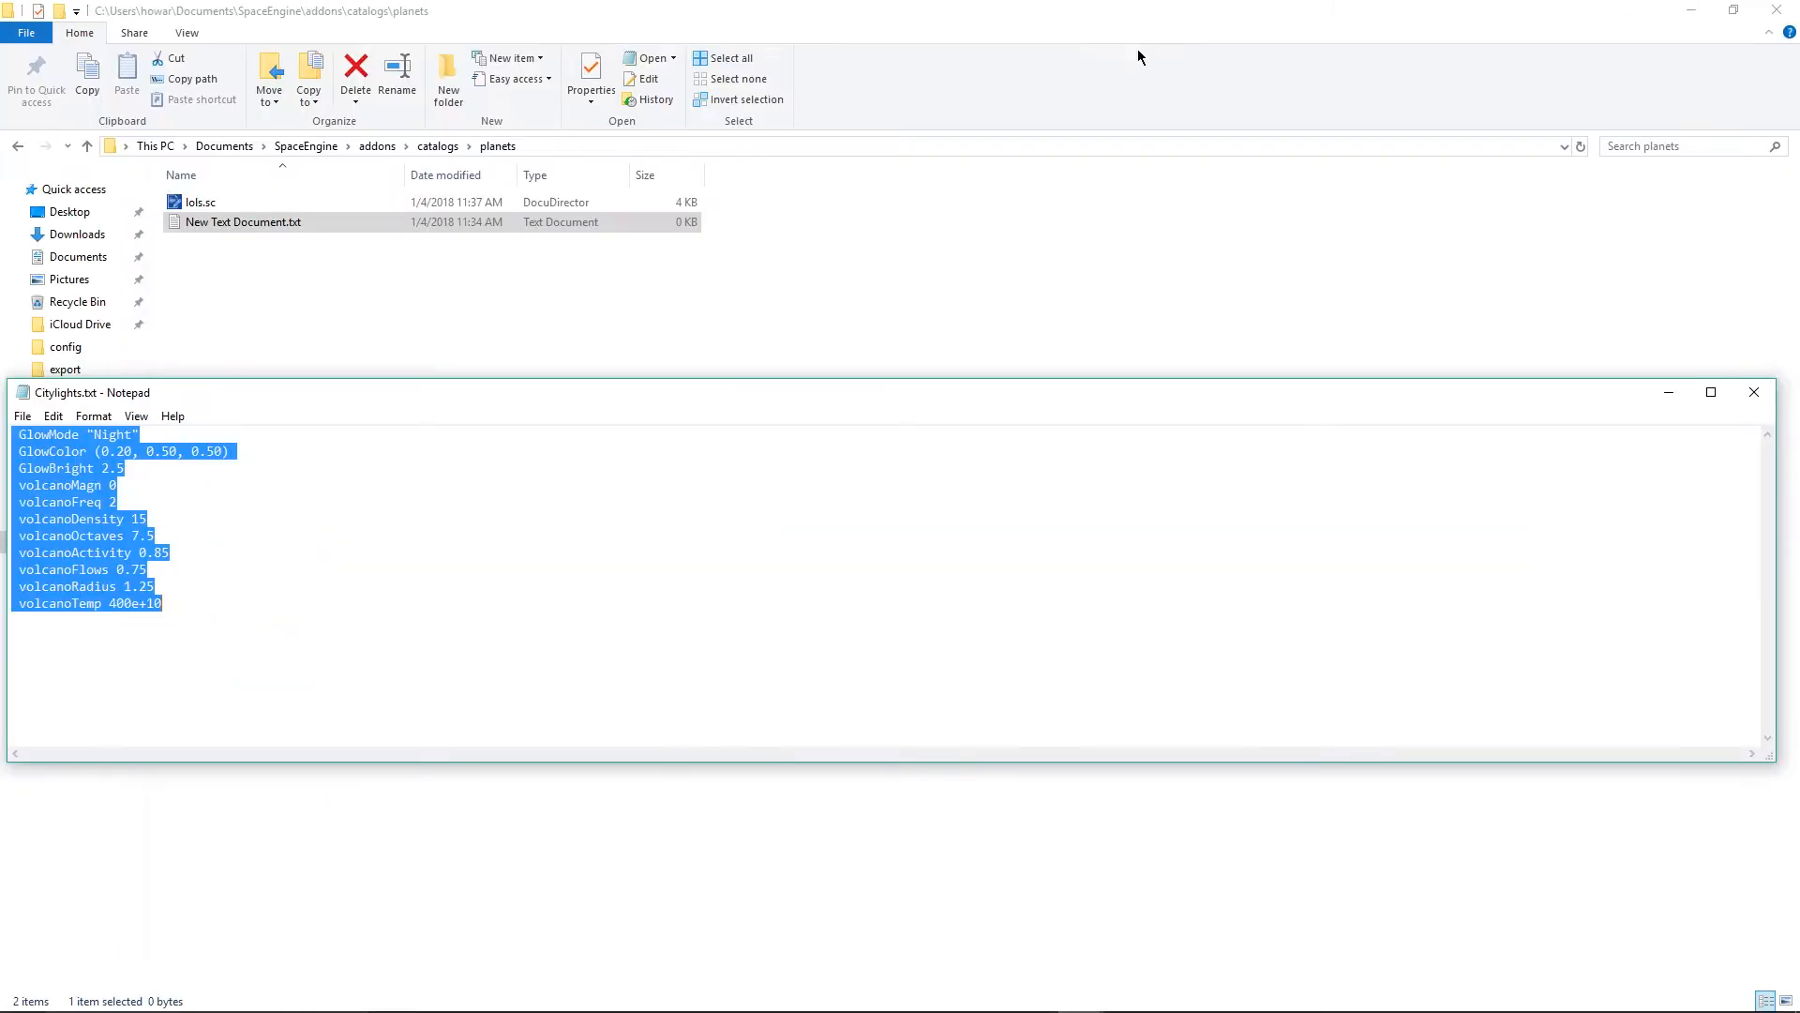
pyautogui.click(1669, 392)
pyautogui.click(1692, 11)
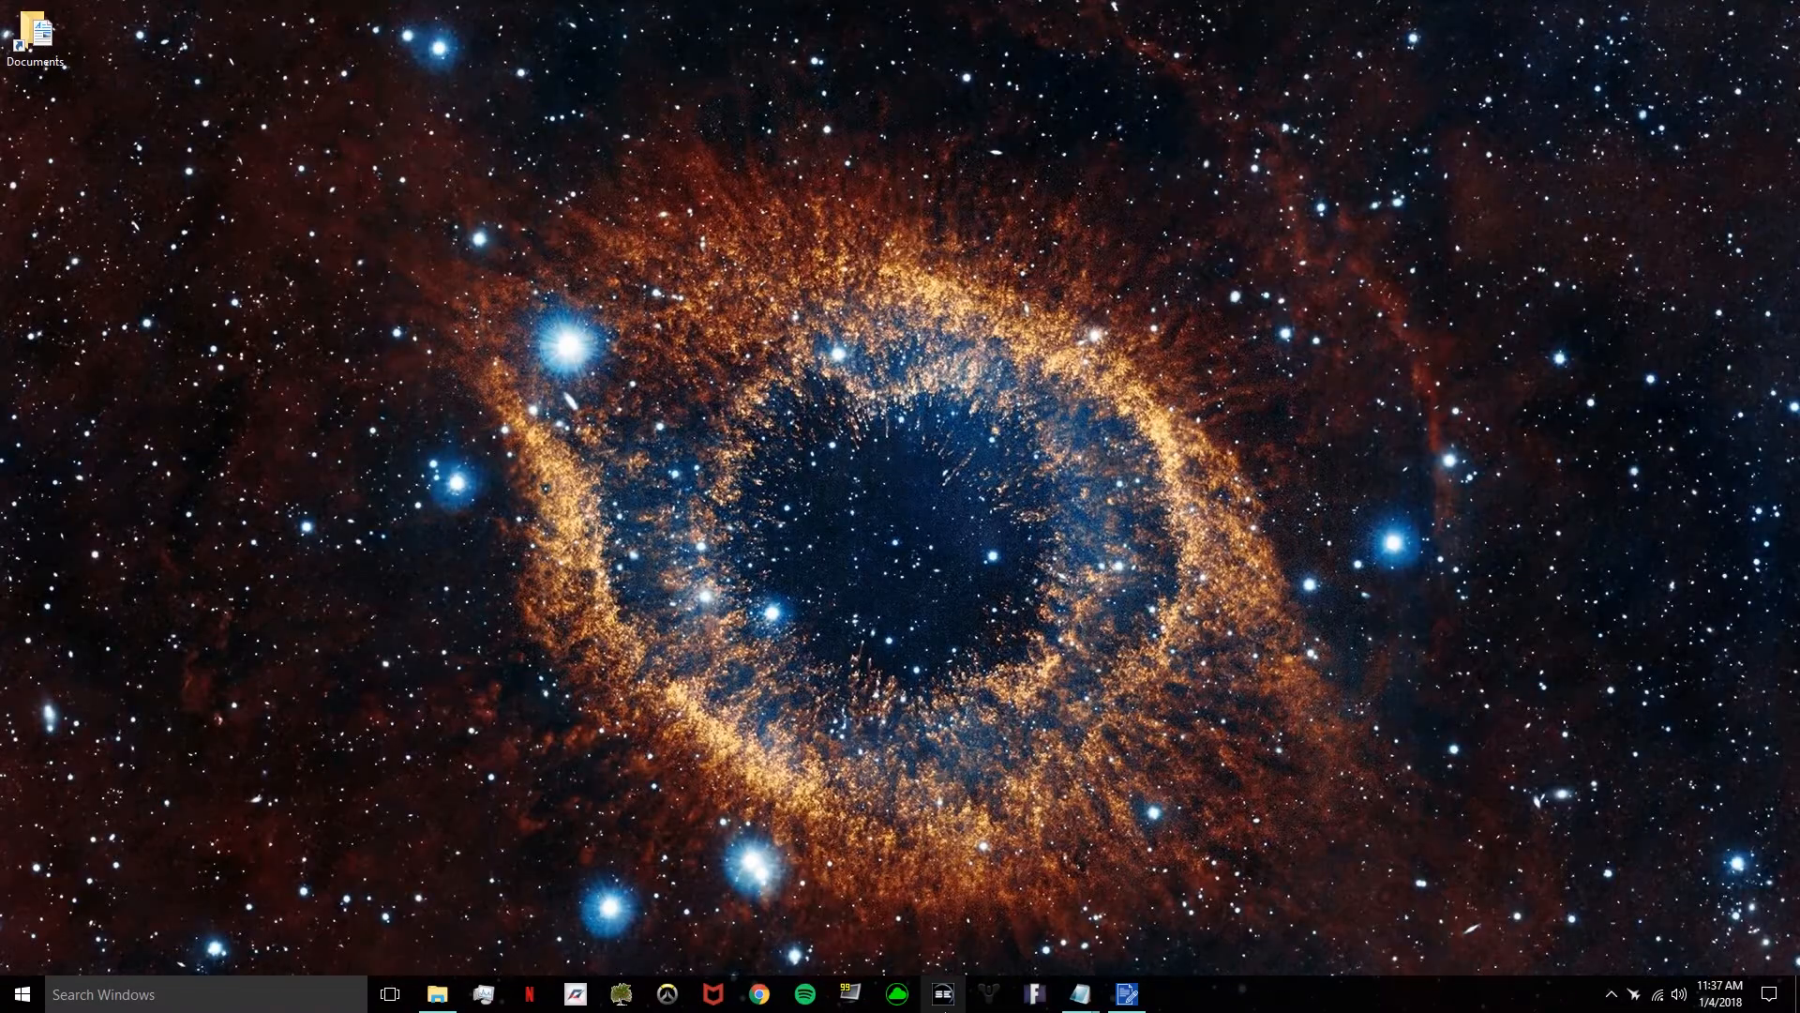
pyautogui.click(944, 994)
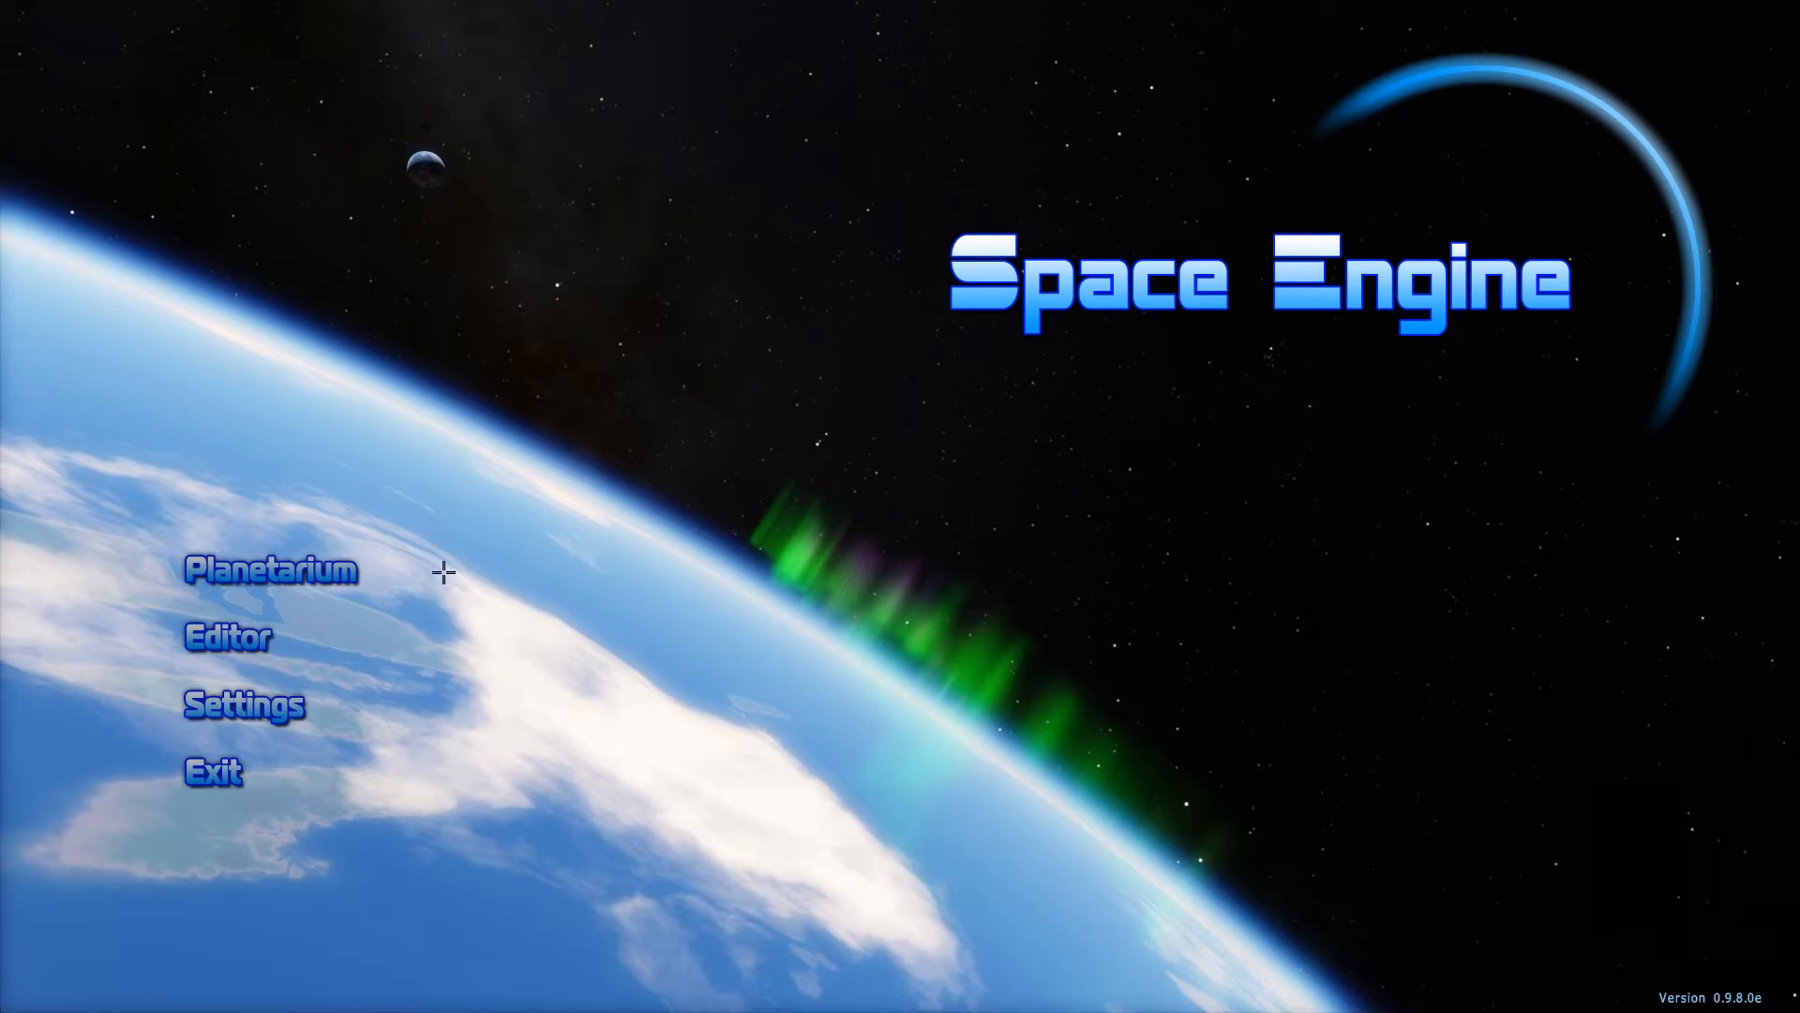
pyautogui.click(278, 562)
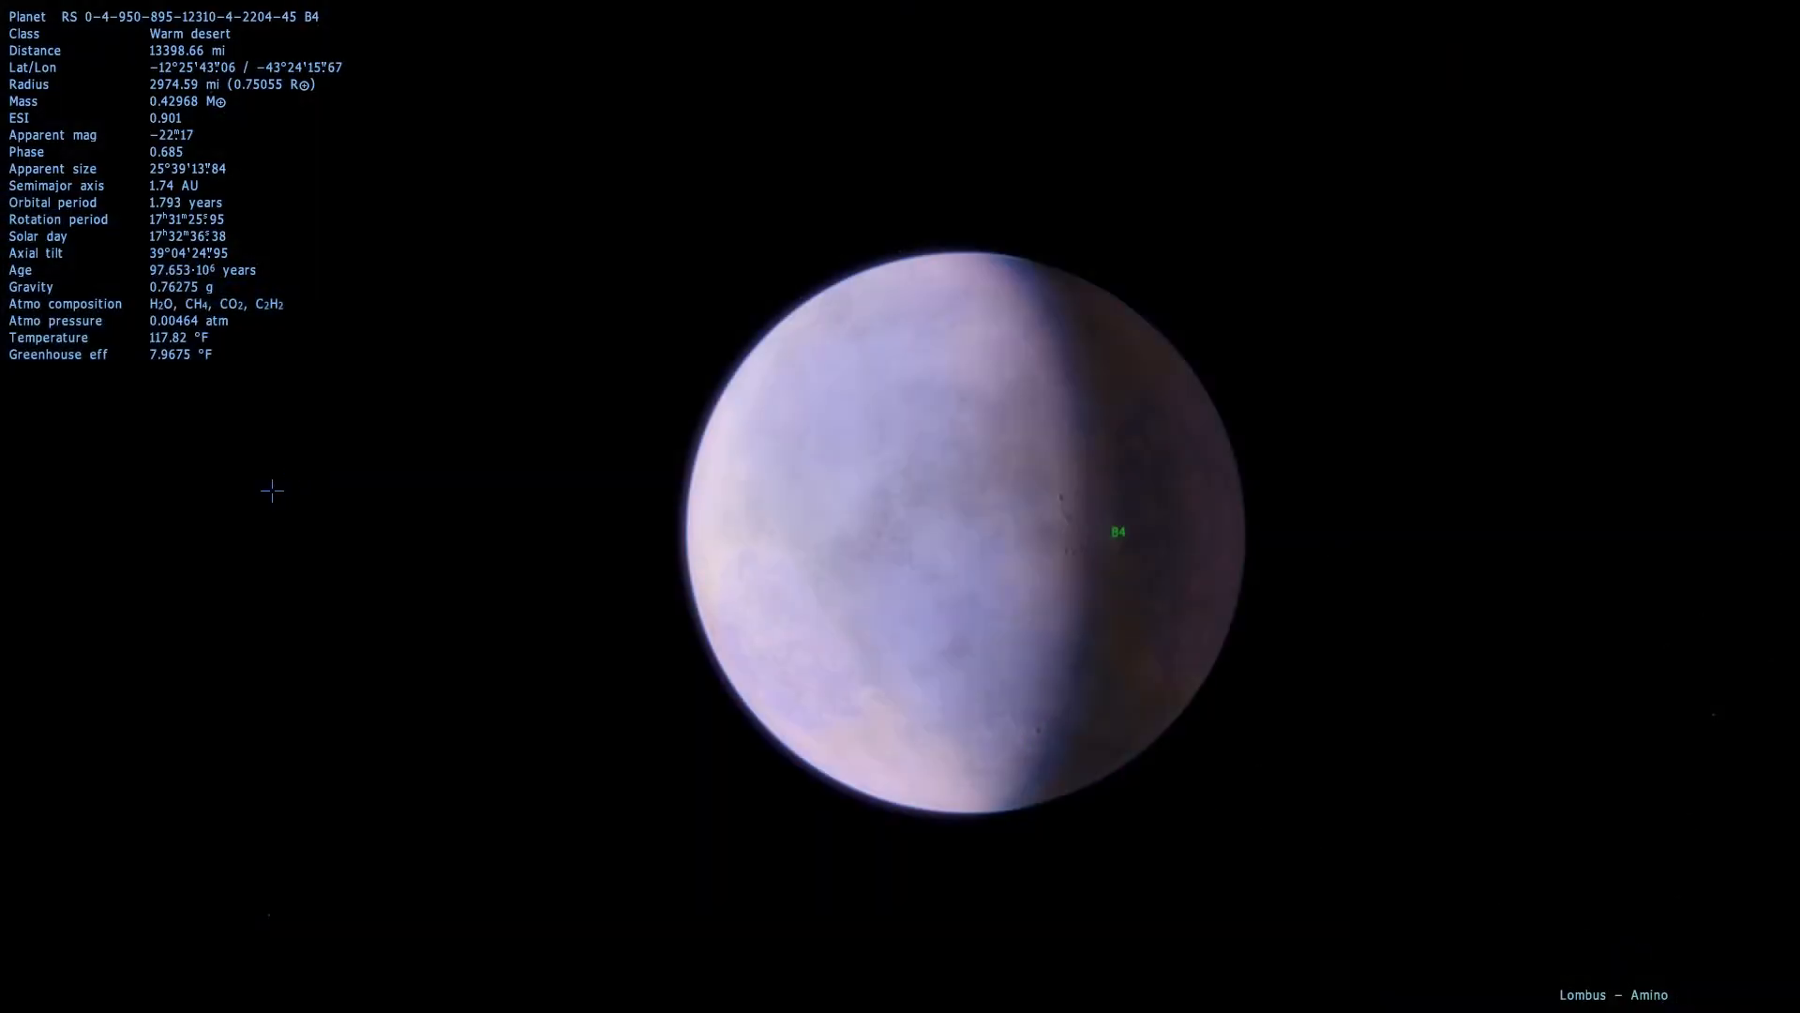
# - Find the planet object "lols" by name and travel to it
pyautogui.moveTo(4, 823)
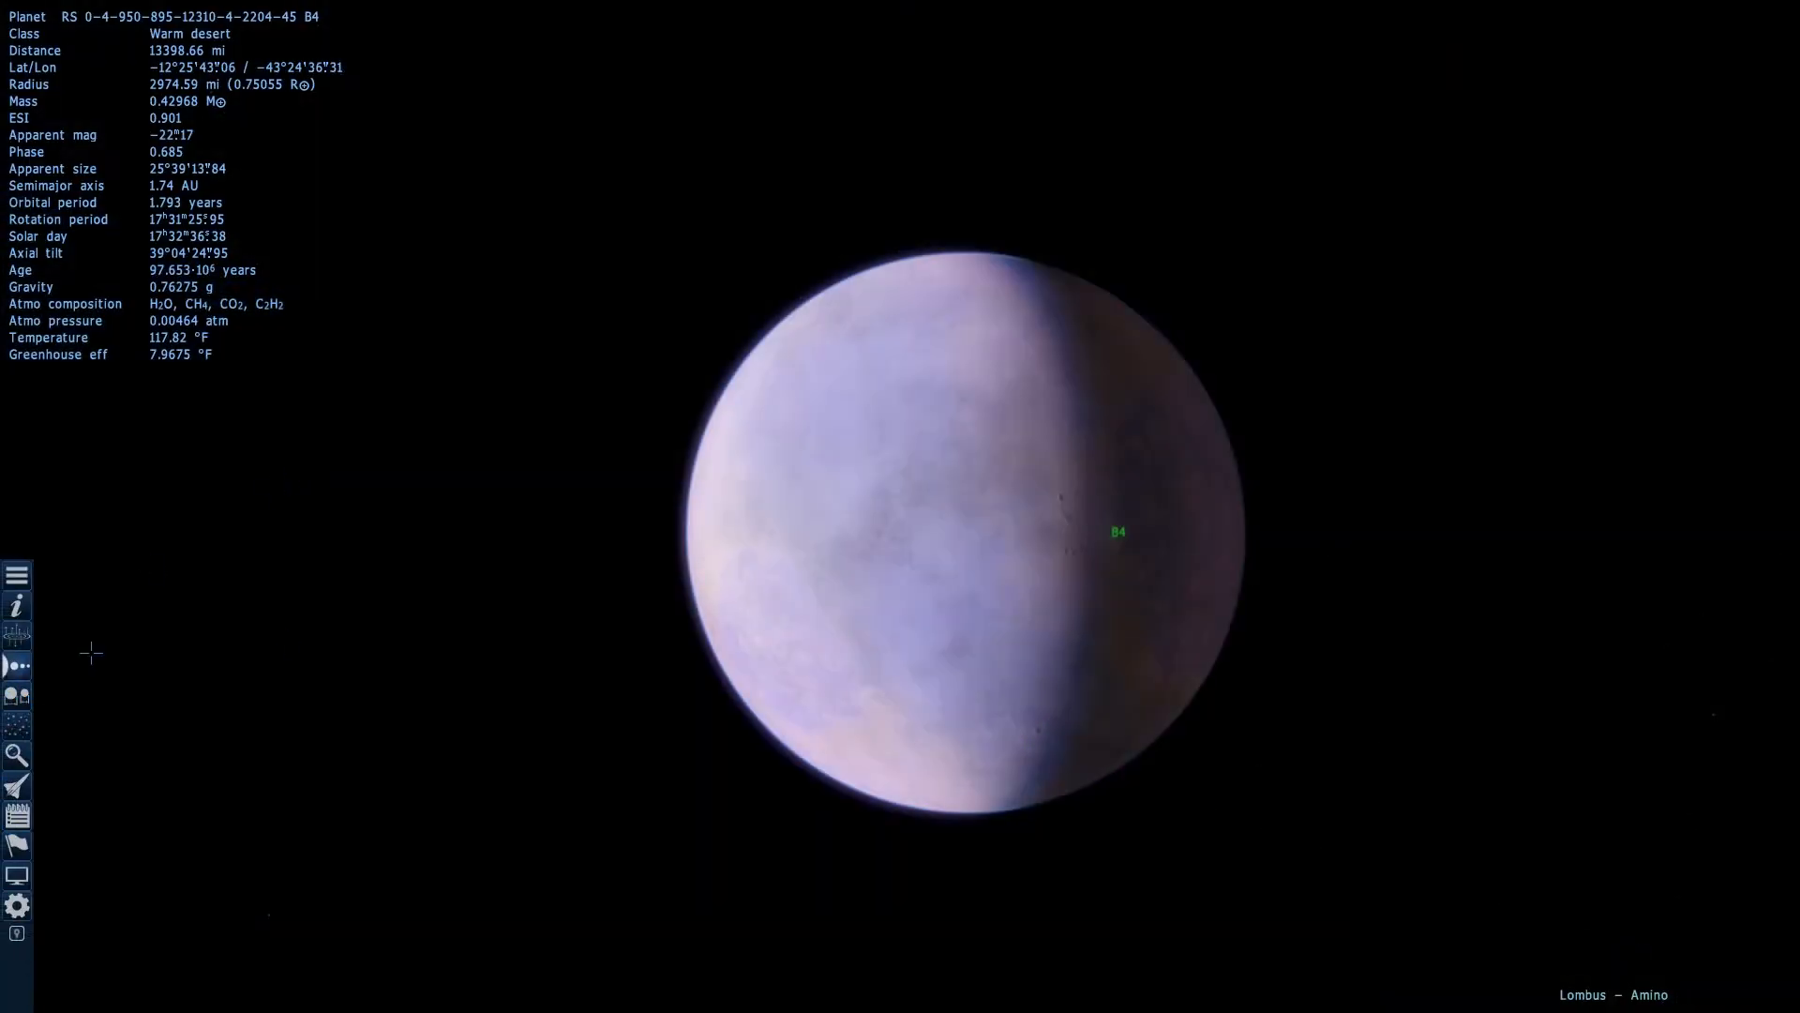
pyautogui.click(16, 755)
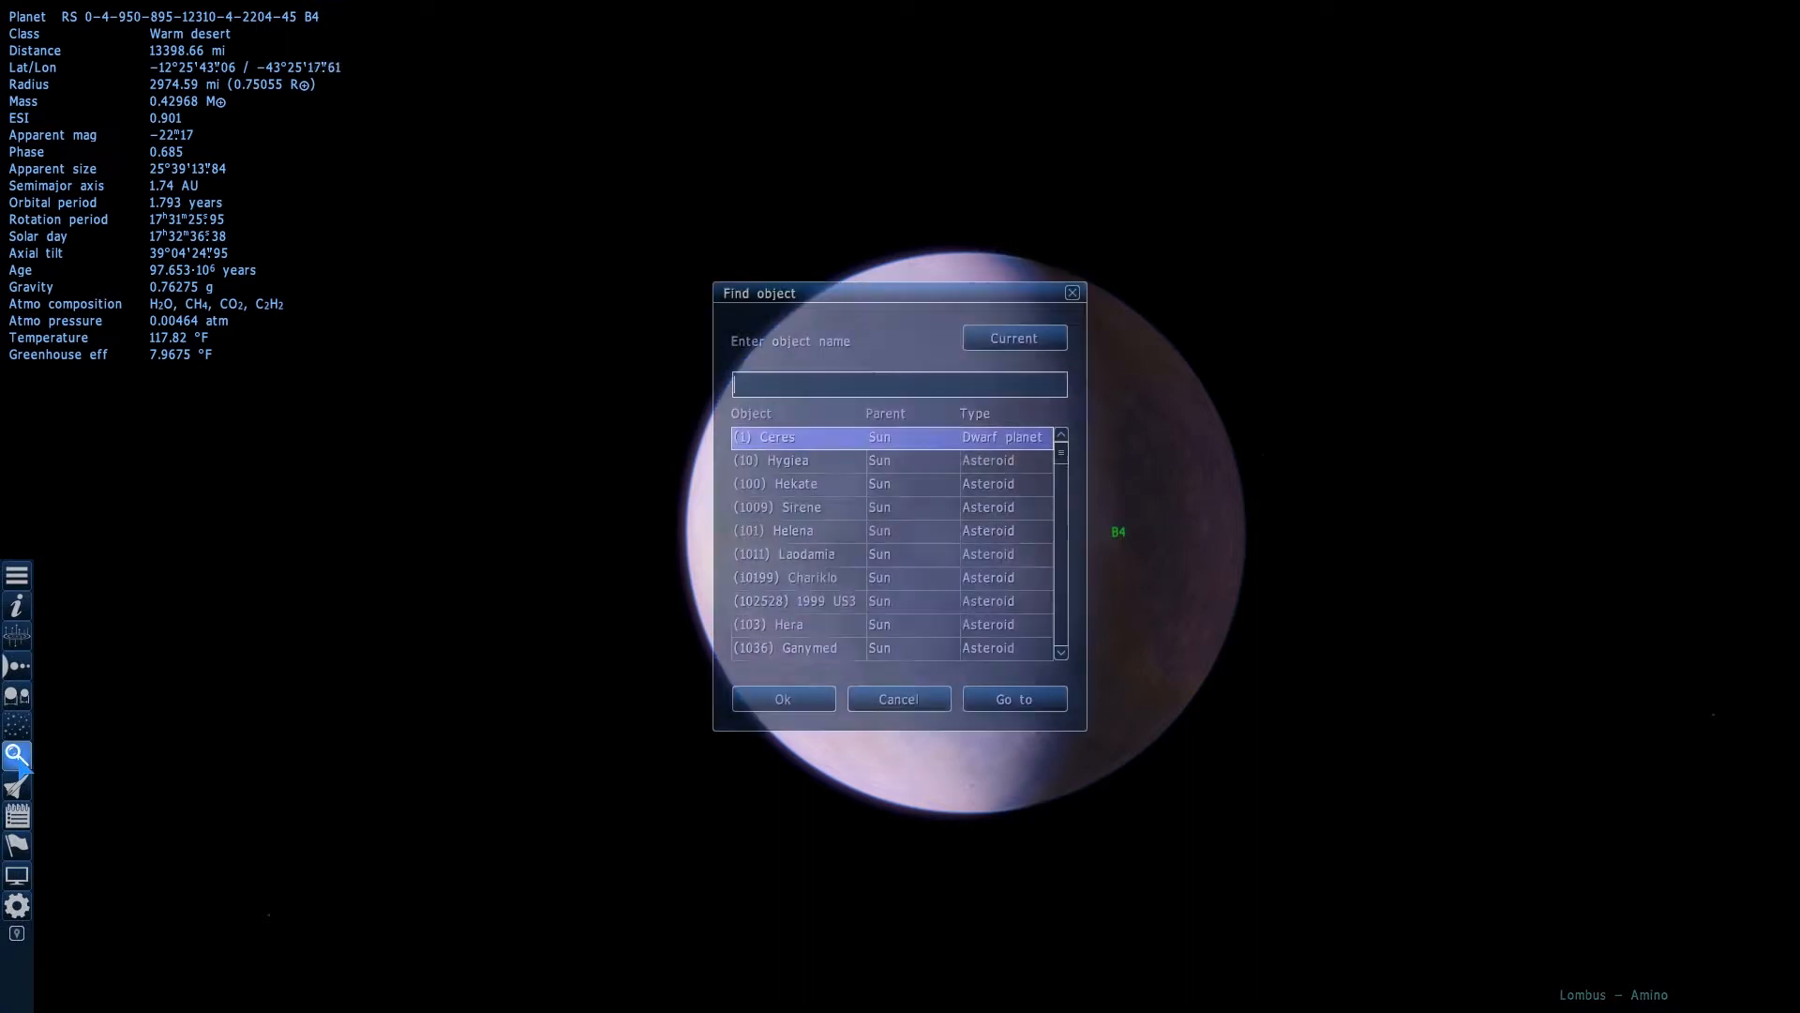
pyautogui.write('lols')
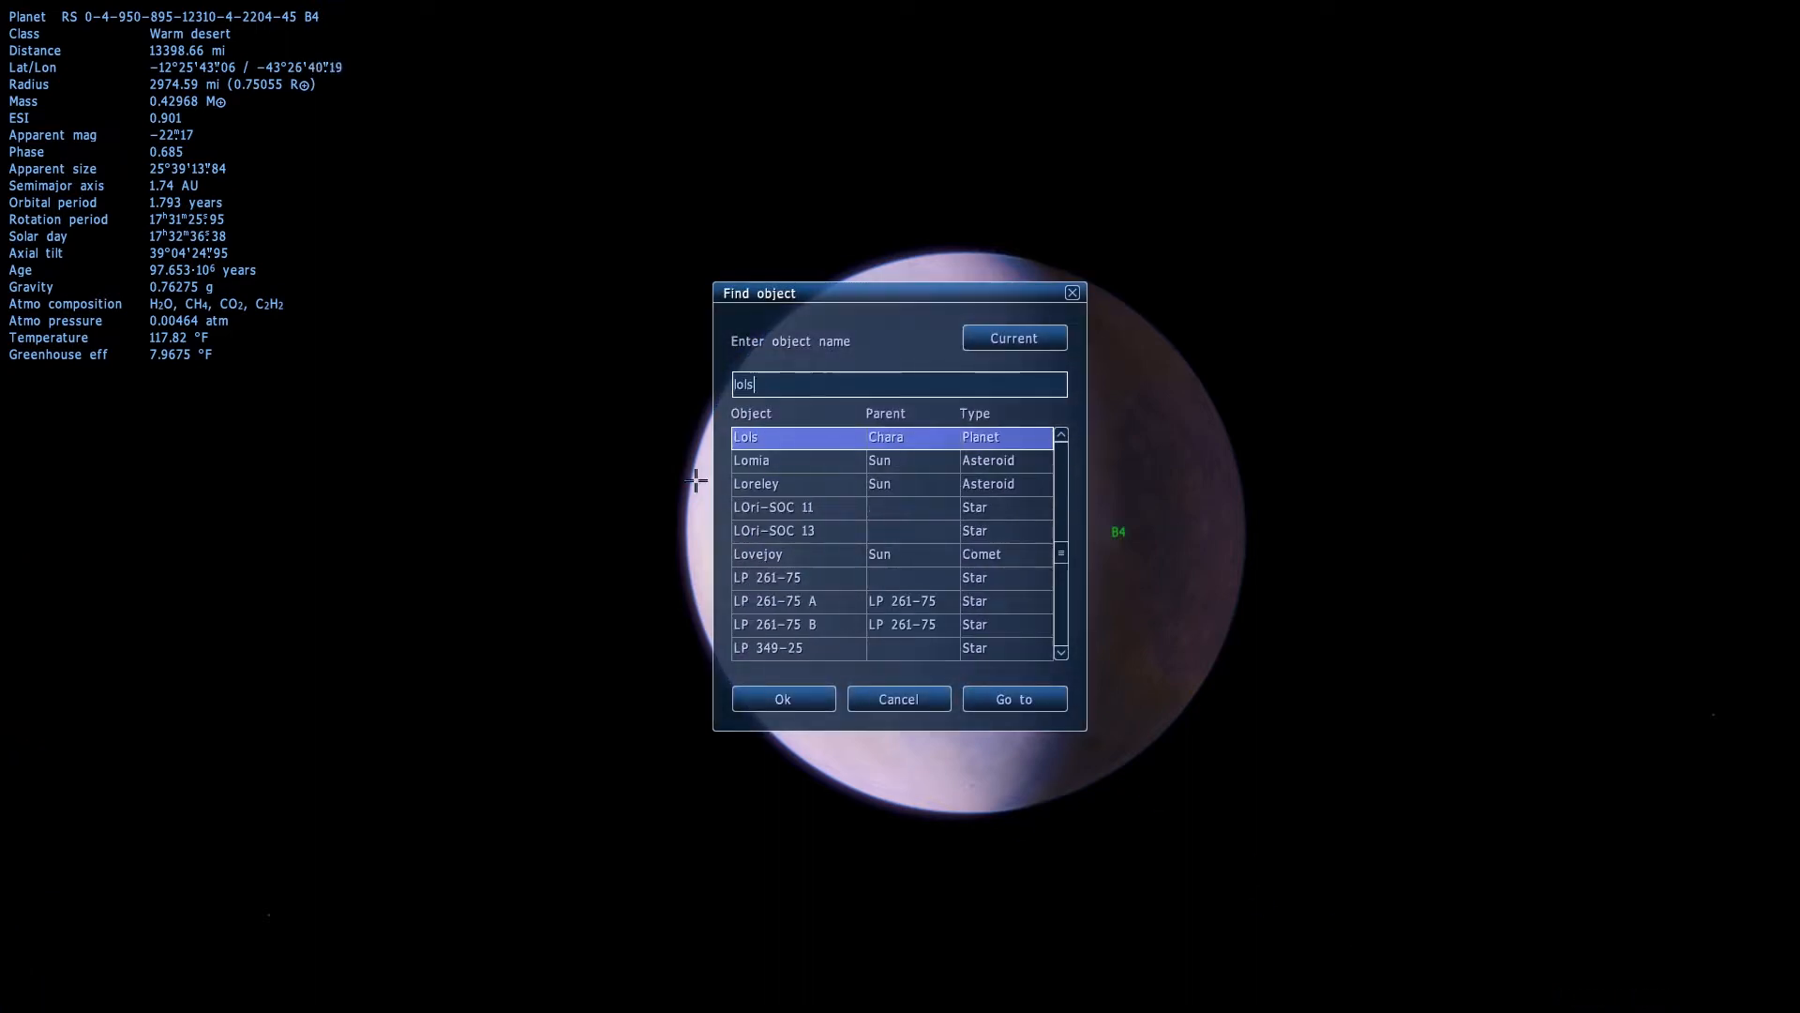
pyautogui.click(958, 436)
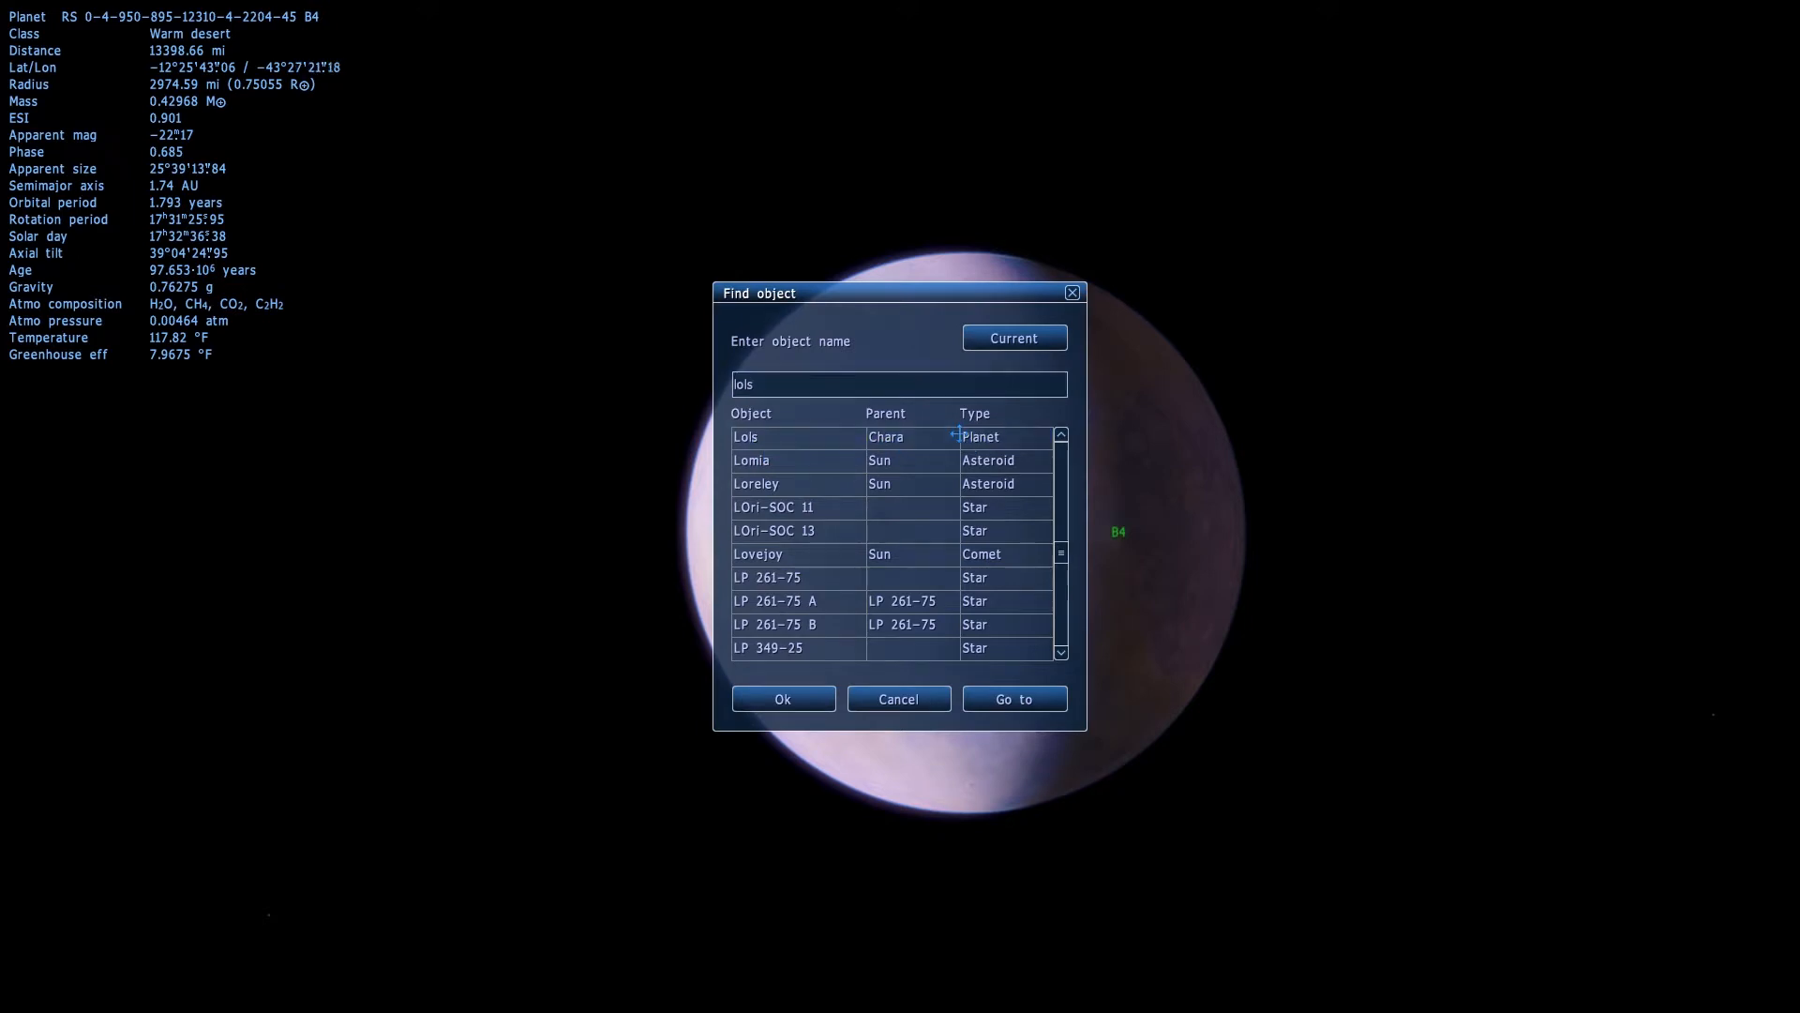
pyautogui.click(905, 443)
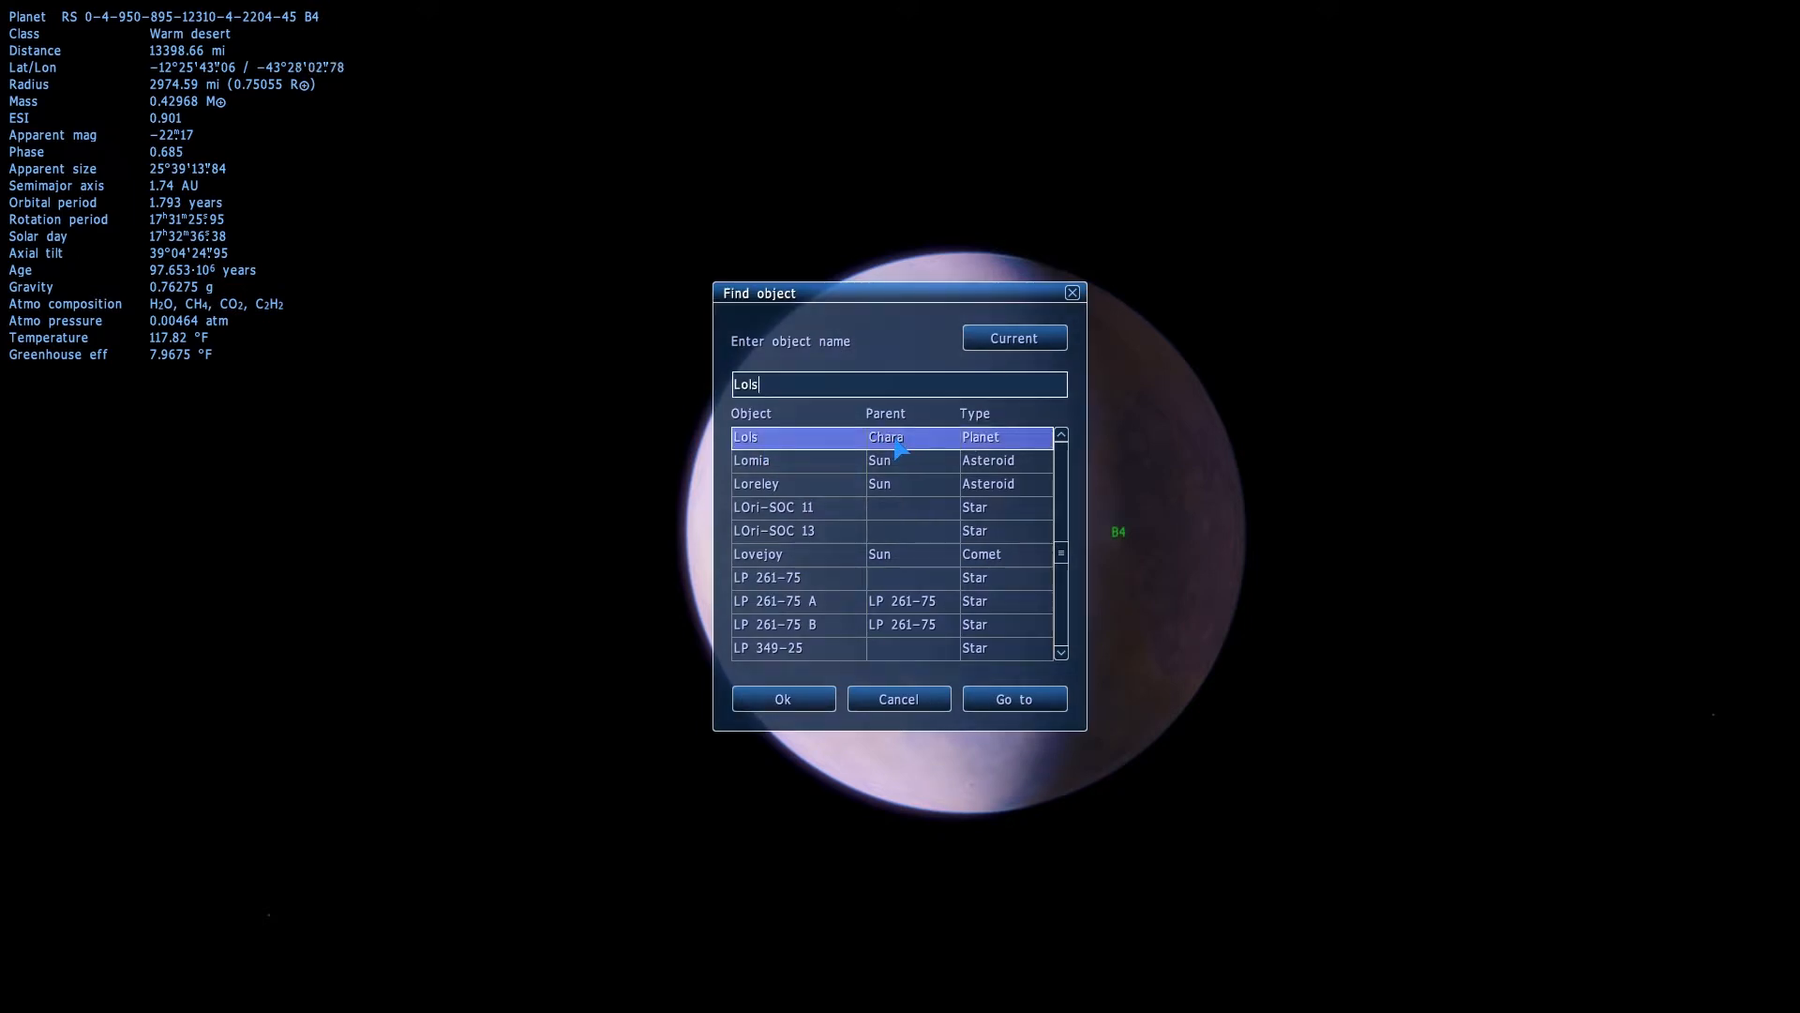
pyautogui.write('gg')
pyautogui.press('BackSpace')
pyautogui.press('BackSpace')
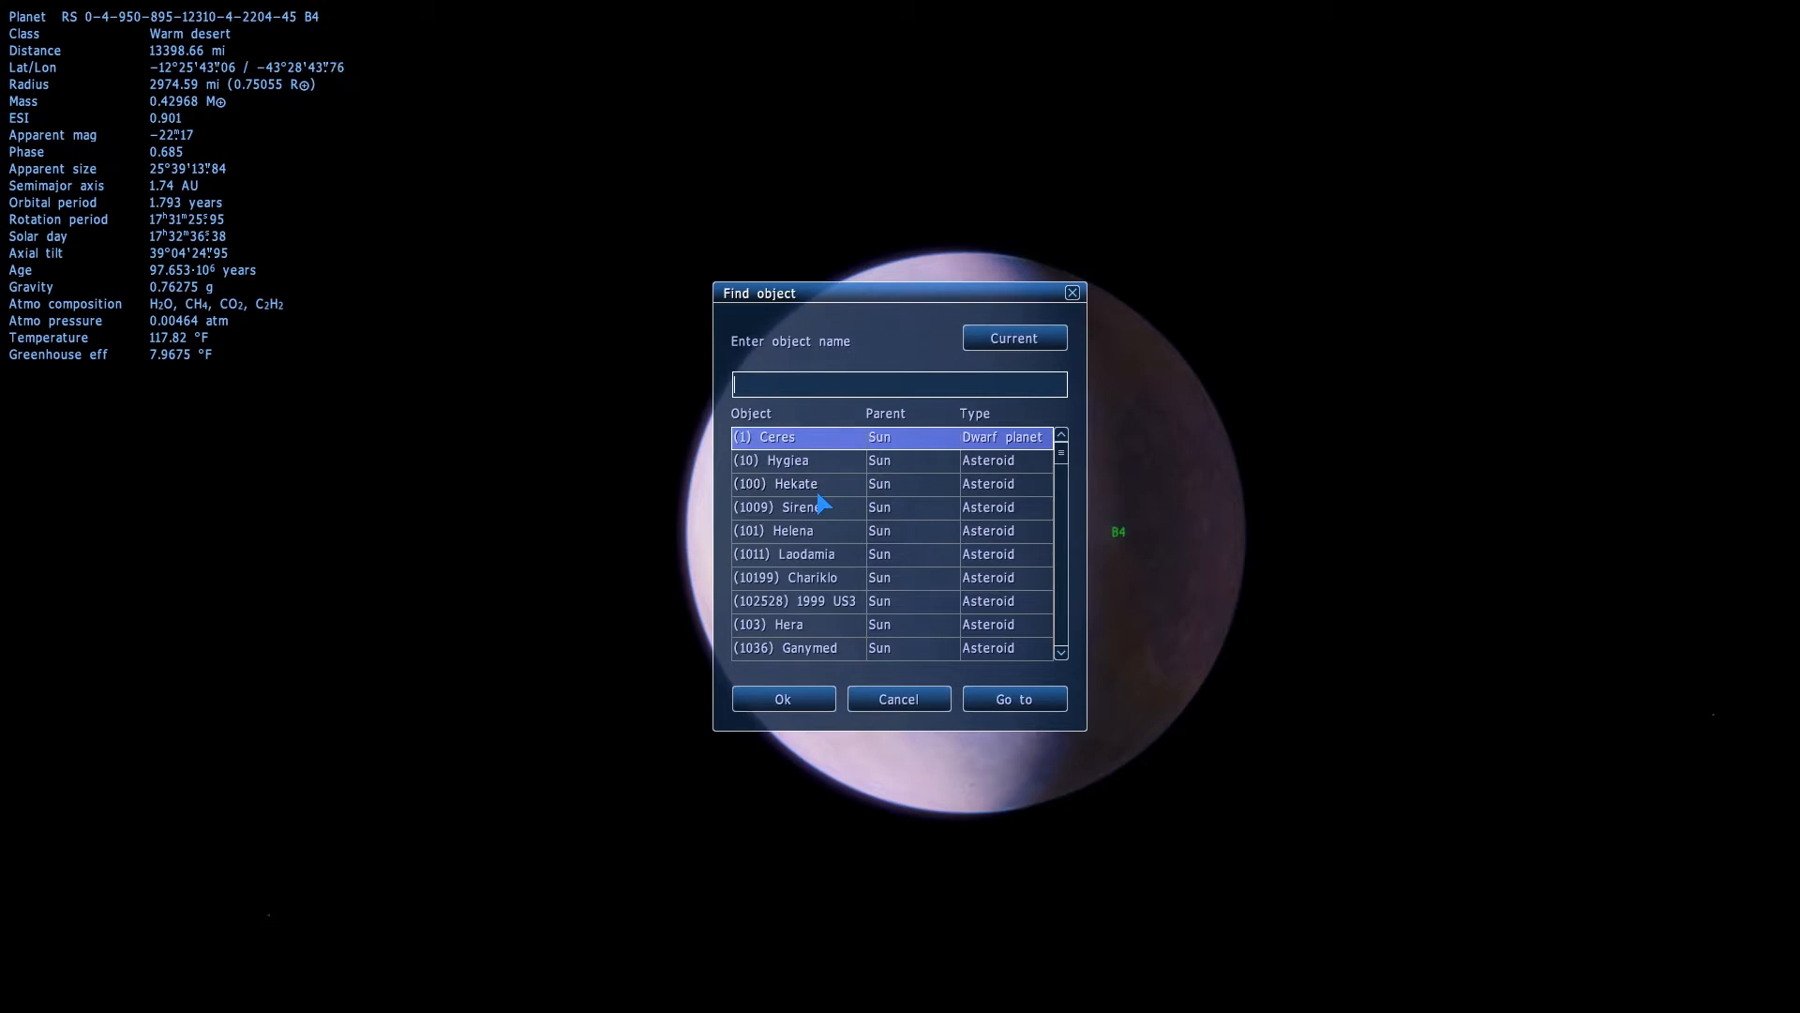
pyautogui.write('lols')
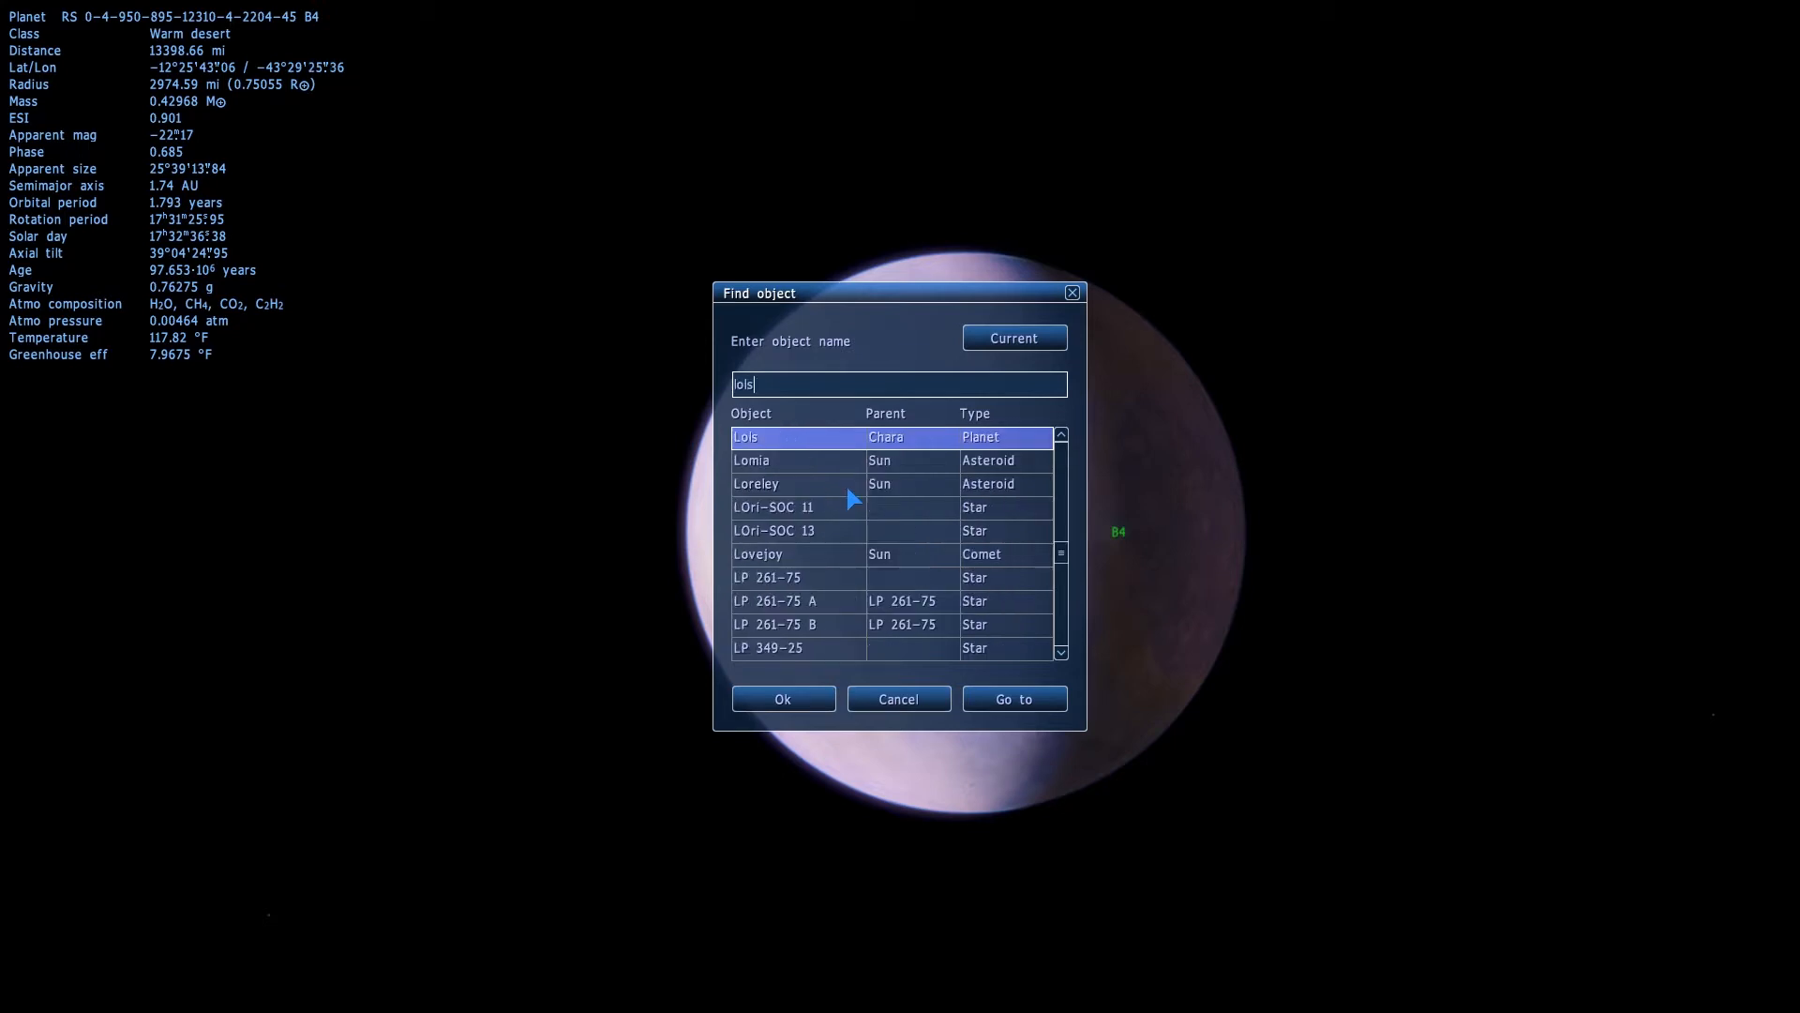
pyautogui.click(1036, 699)
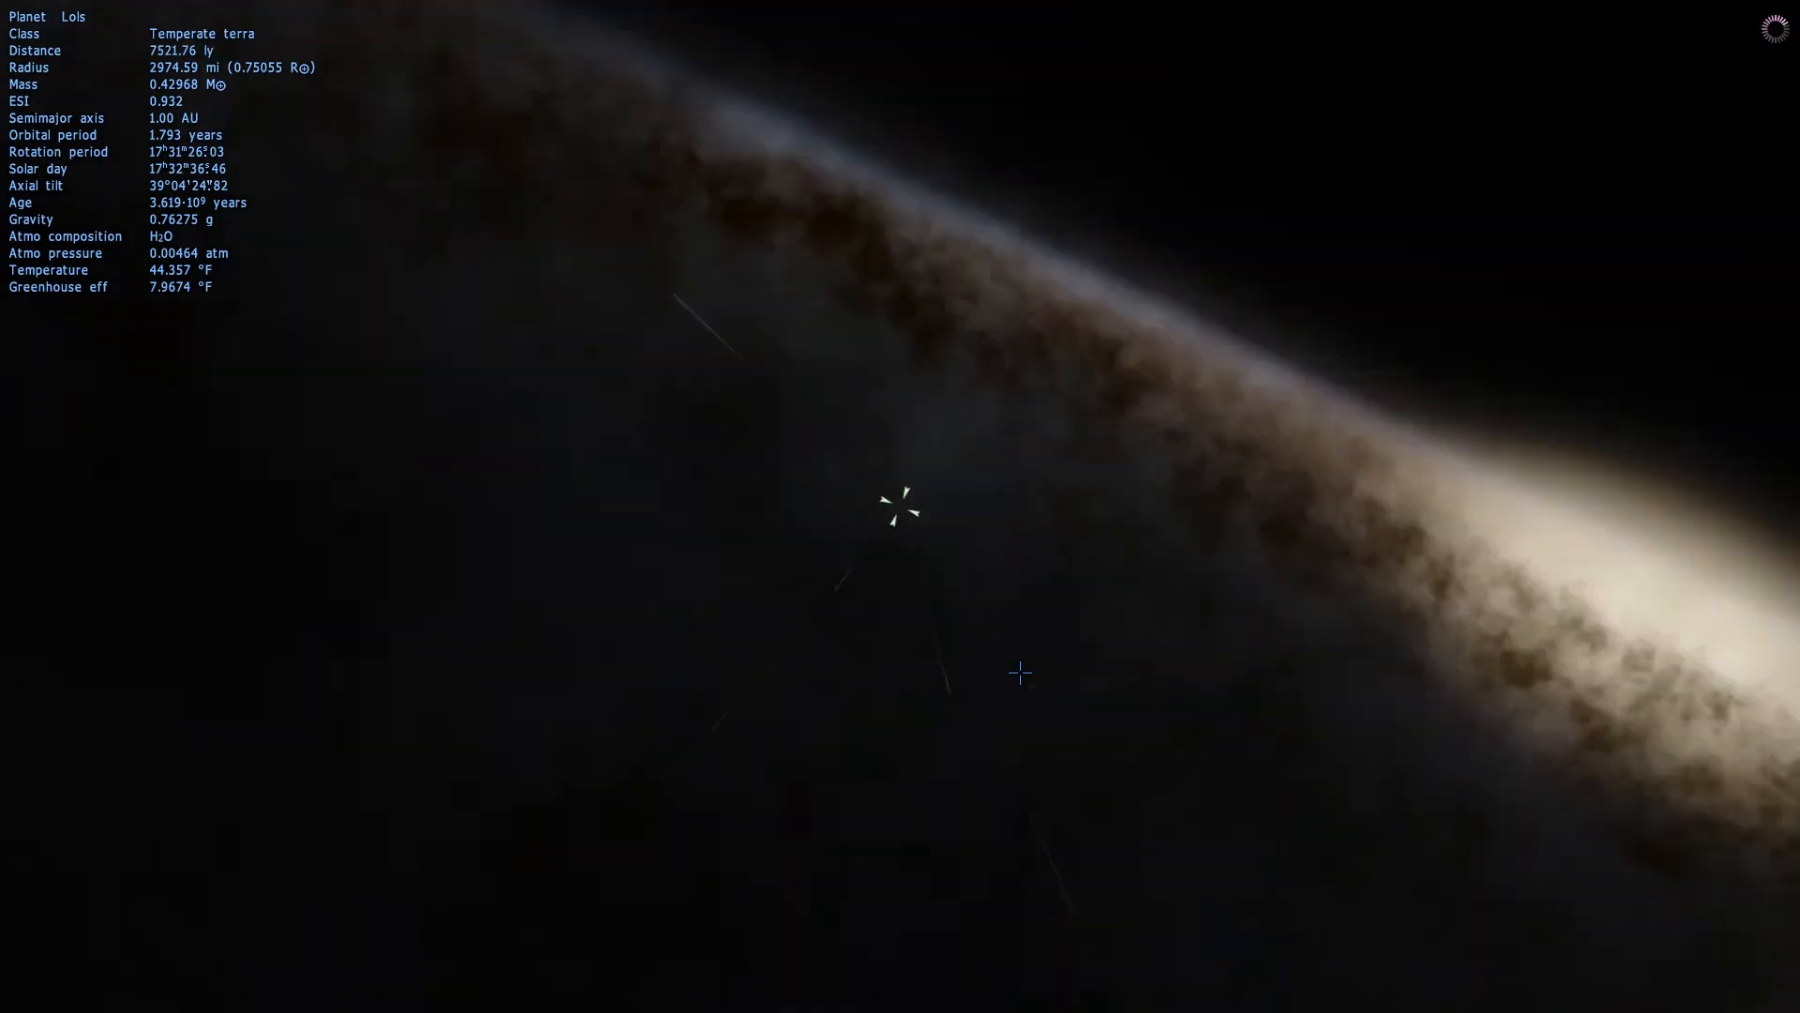
# - Fly around the planet from its night side to its daylight side to examine the city lights and surface
pyautogui.press('w')
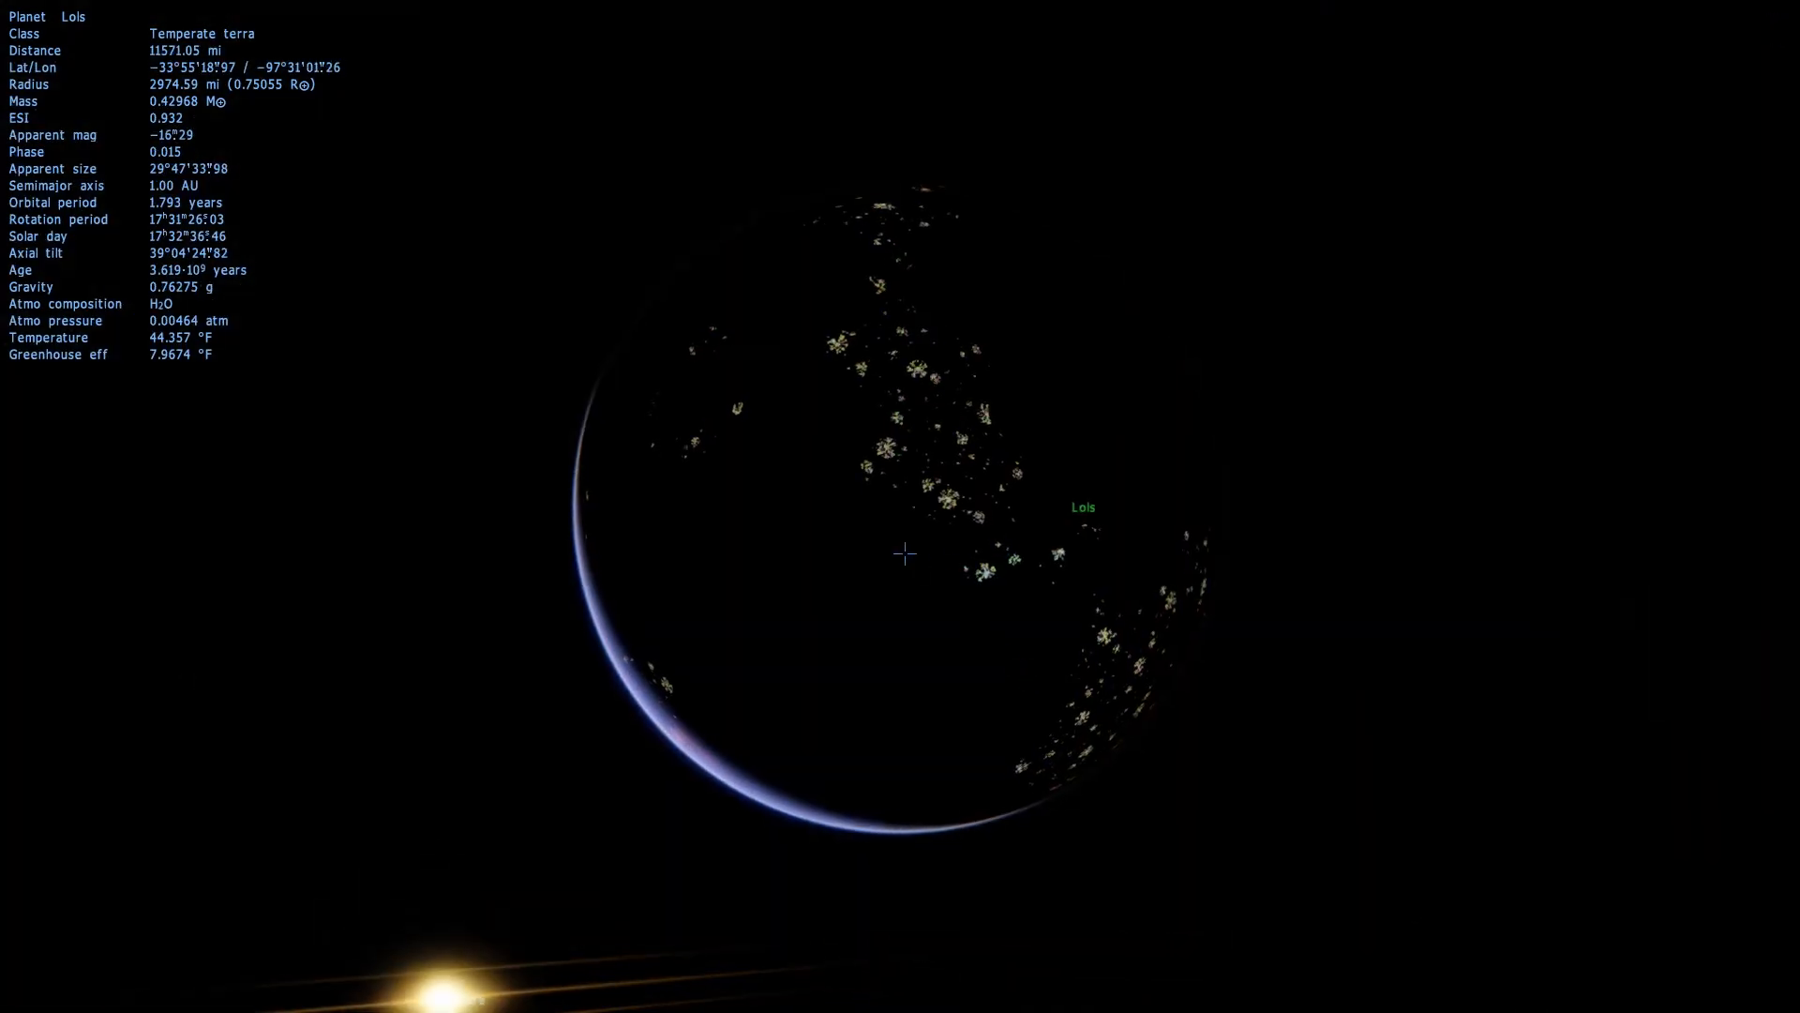
pyautogui.scroll(1, 1020, 672)
pyautogui.press('q')
pyautogui.press('d')
pyautogui.press('d')
pyautogui.press('d')
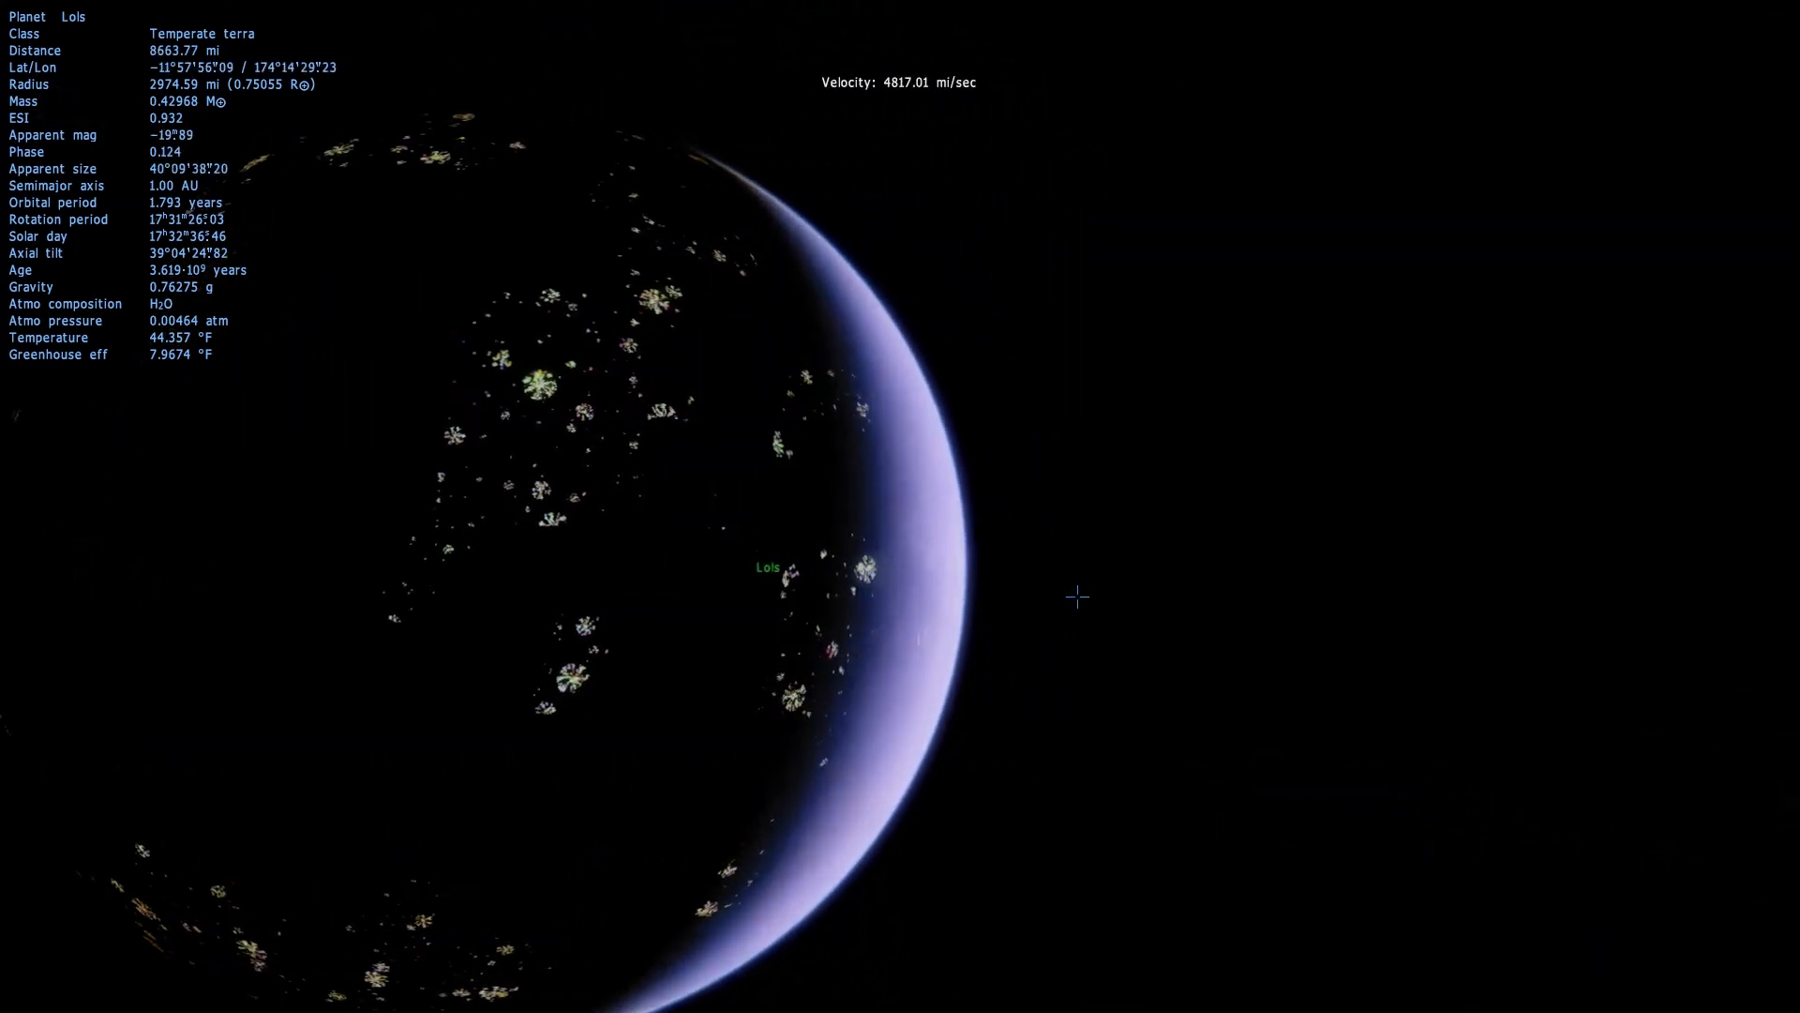
pyautogui.press('a')
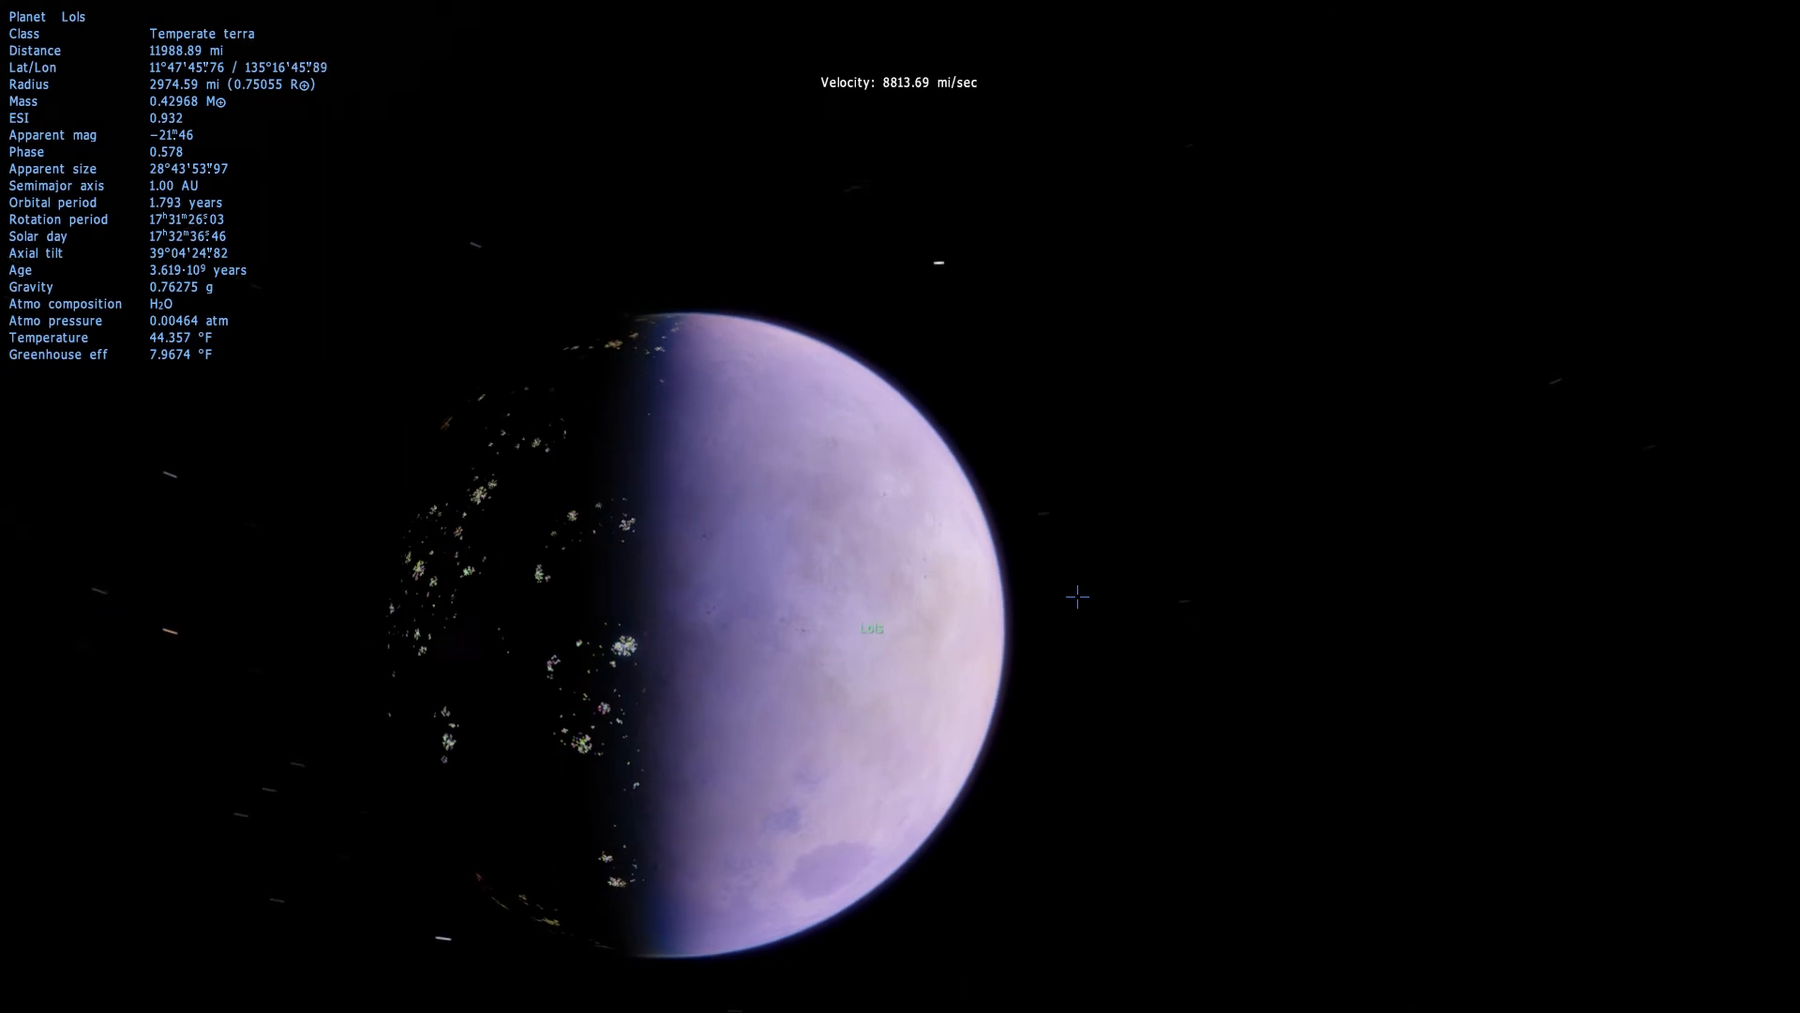
# - Return to the planet's night side and inspect the city light clusters up close and from farther out
pyautogui.press('w')
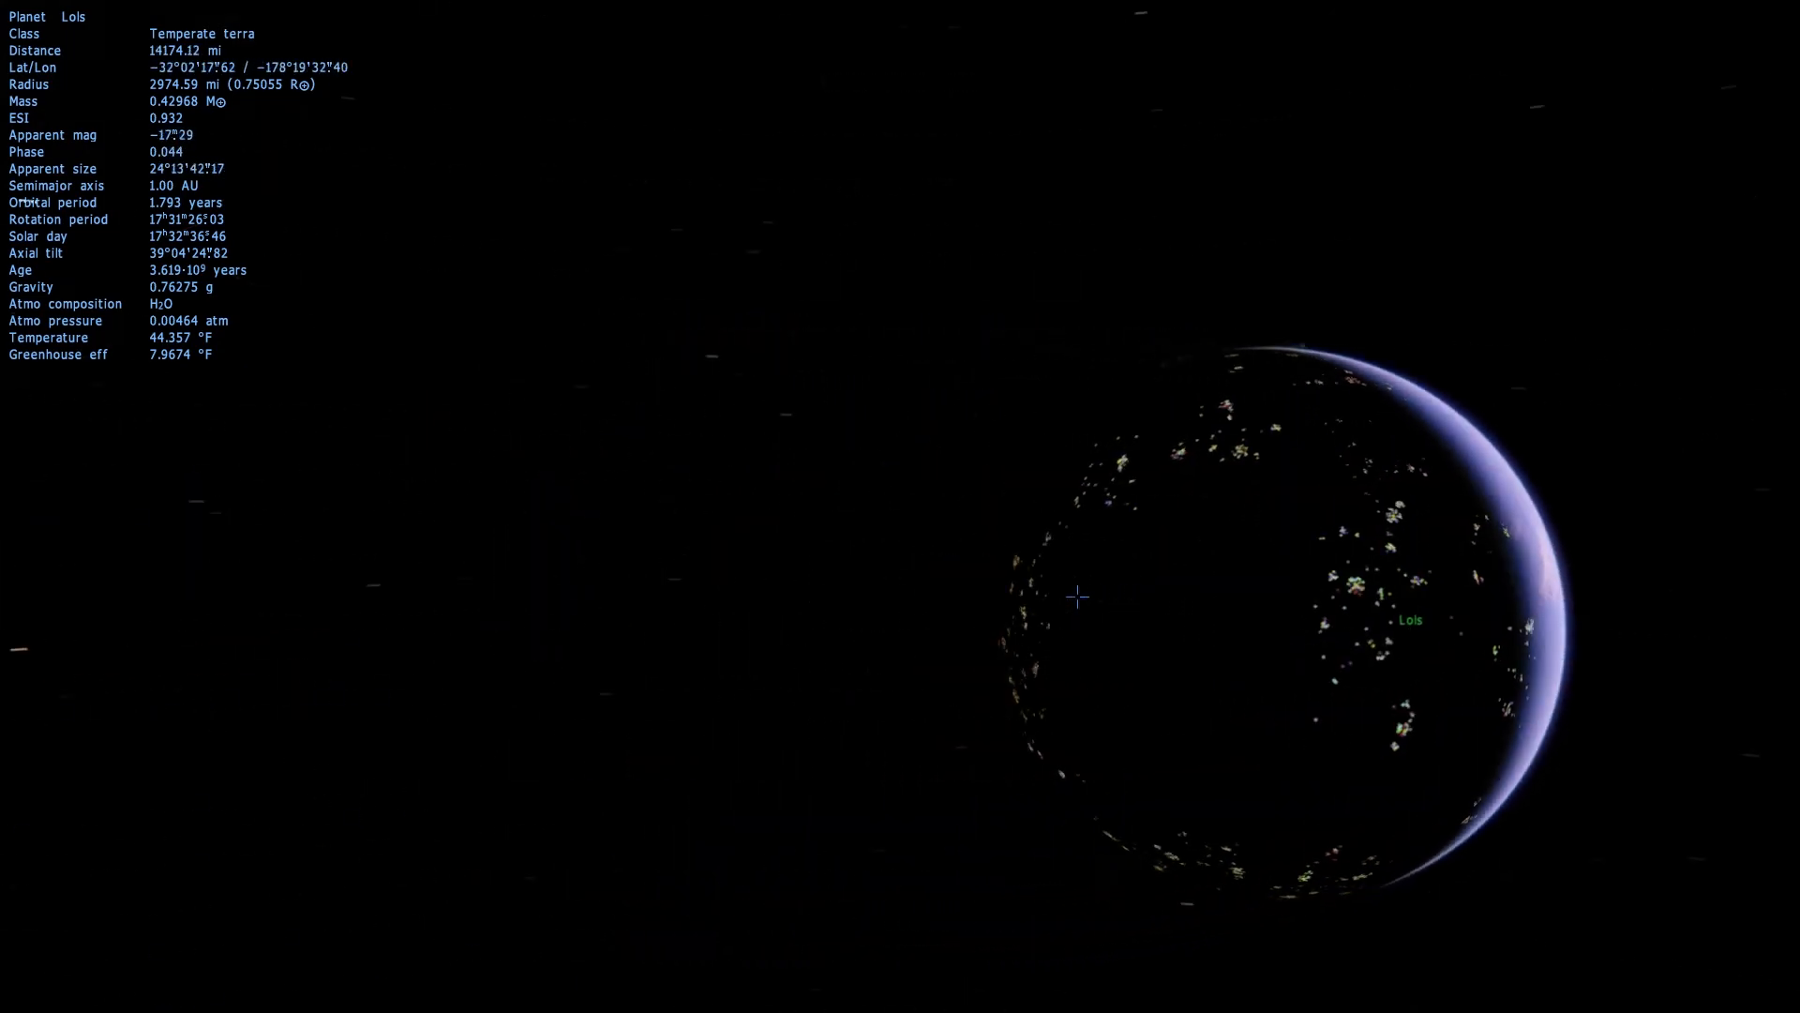
pyautogui.press('w')
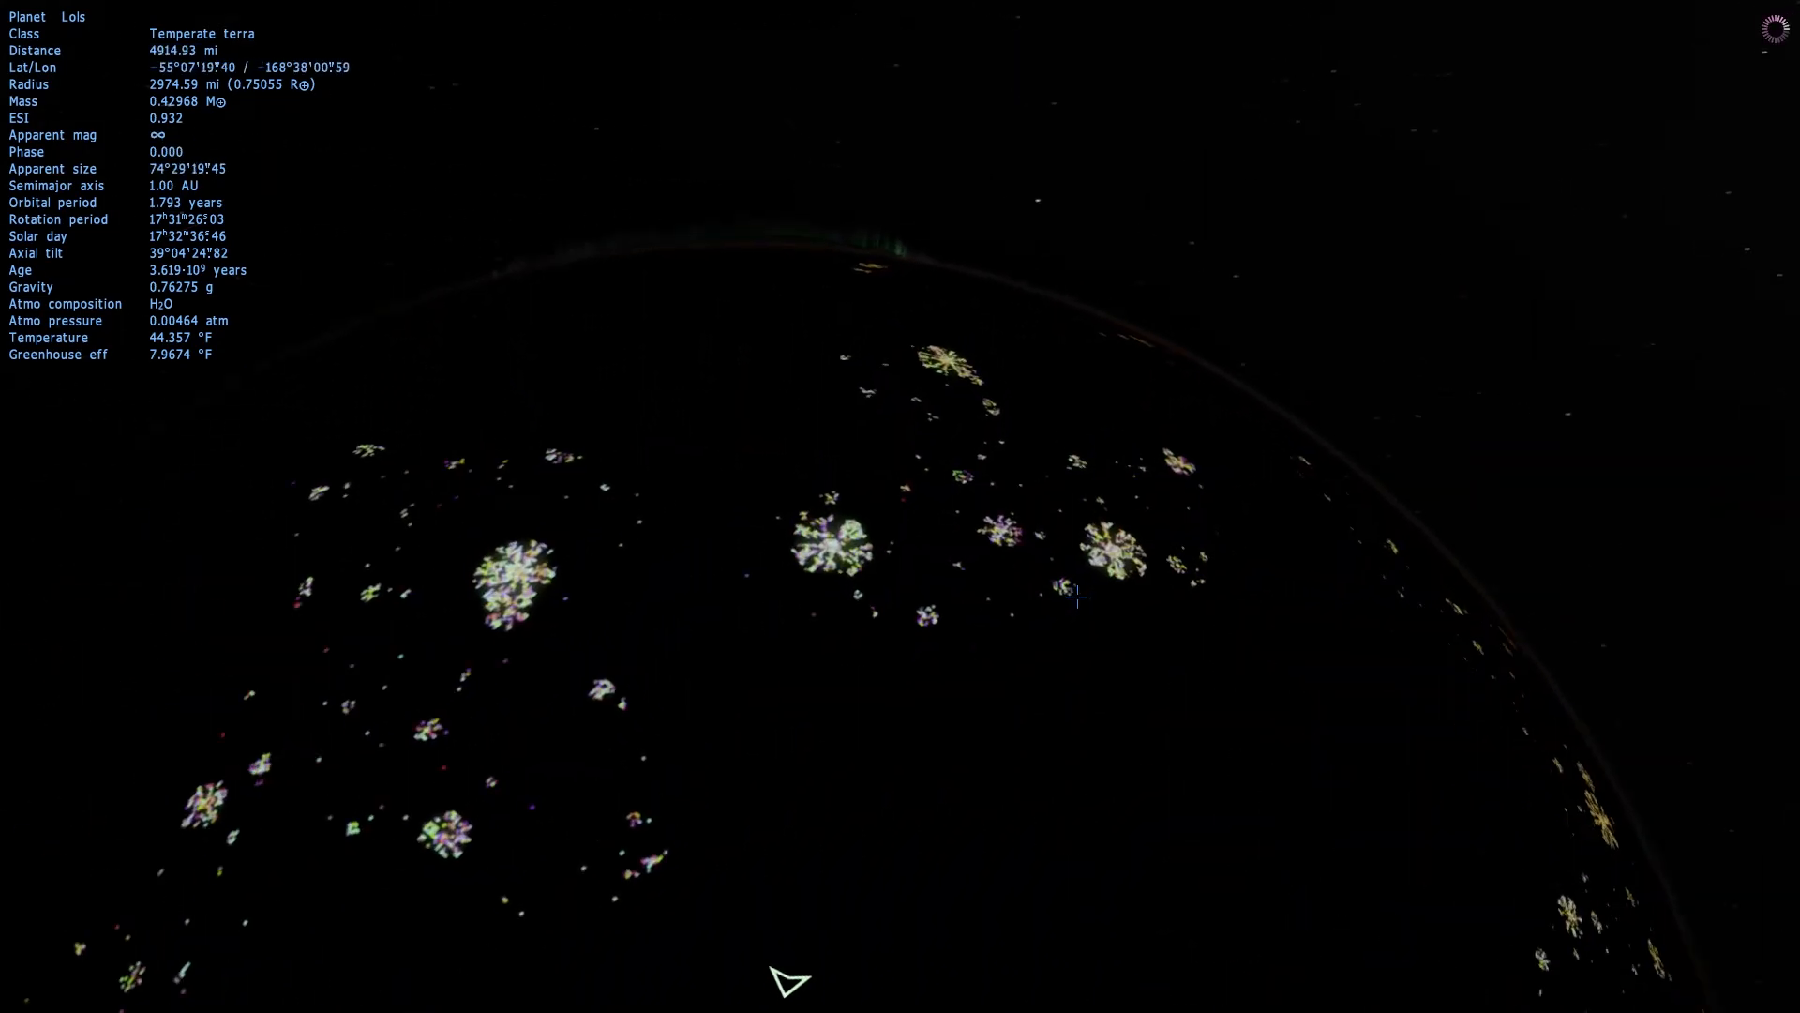
pyautogui.press('w')
pyautogui.moveTo(1078, 596); pyautogui.dragTo(1077, 596)
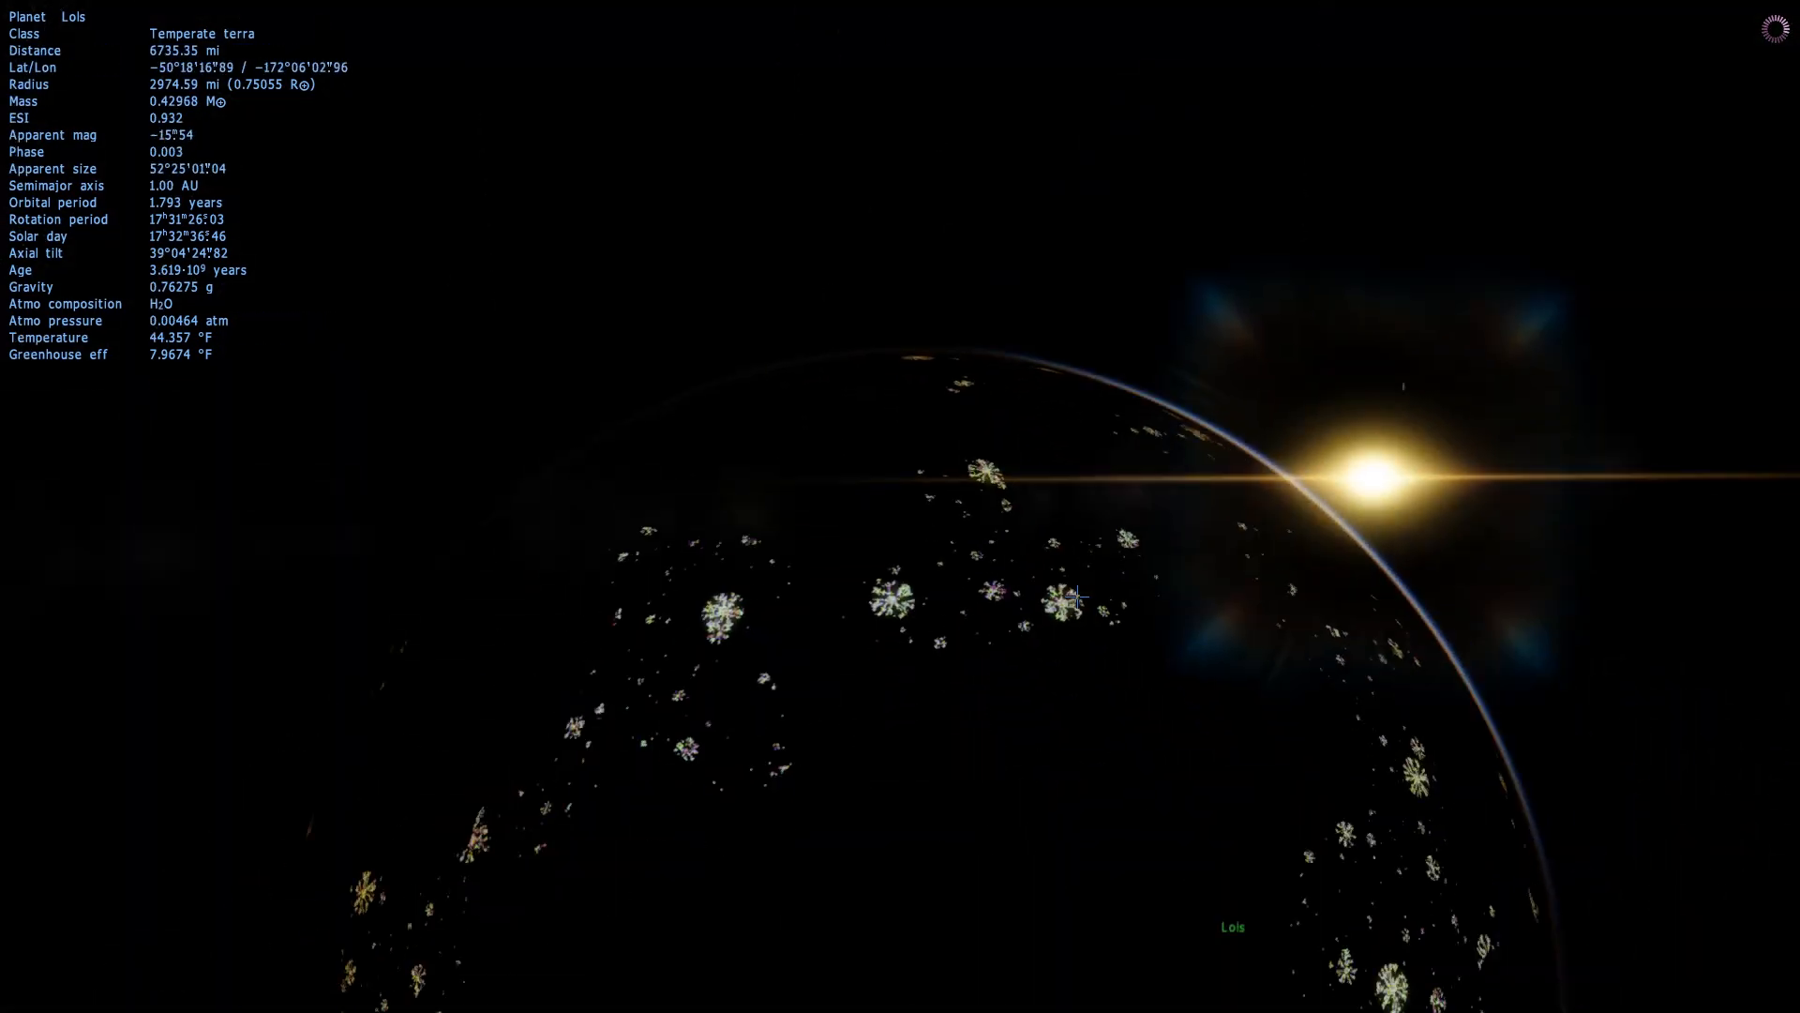
pyautogui.press('s')
pyautogui.press('w')
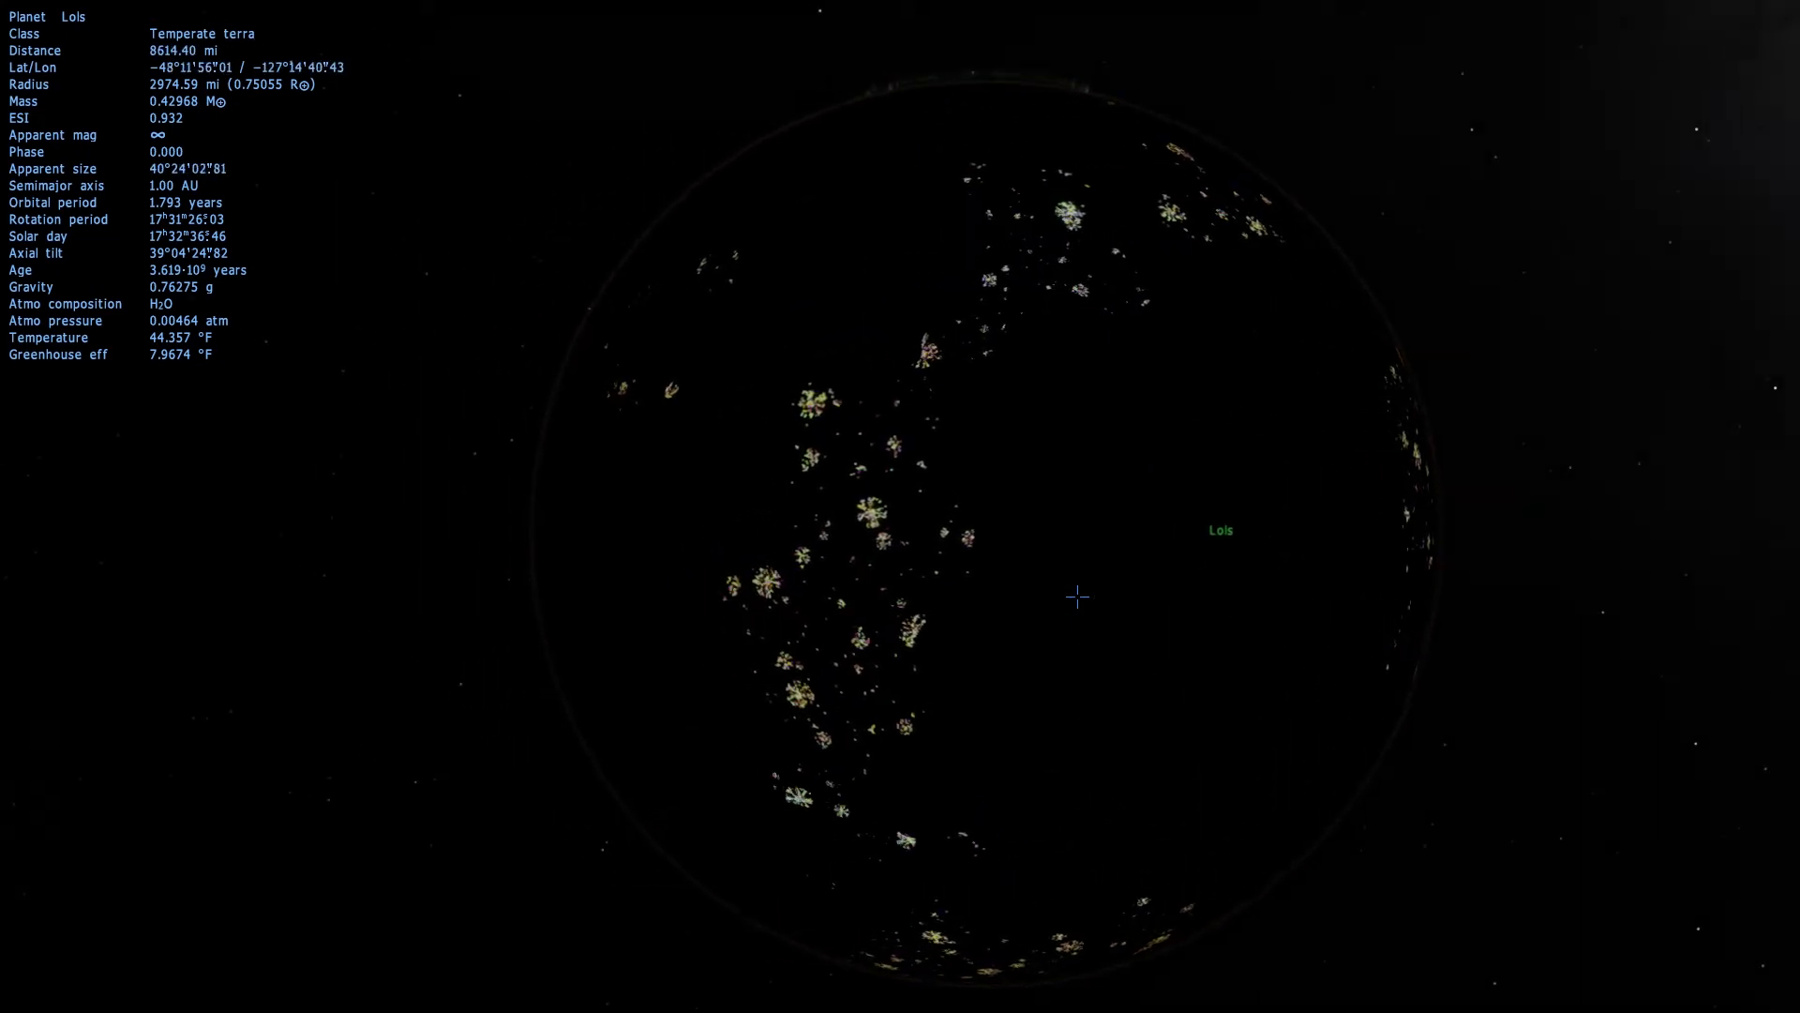
pyautogui.press('a')
pyautogui.press('w')
pyautogui.press('d')
pyautogui.moveTo(1078, 596); pyautogui.dragTo(1077, 596)
pyautogui.press('w')
pyautogui.press('s')
pyautogui.press('a')
pyautogui.press('s')
pyautogui.press('w')
# - Swing the view toward the planet's sunlit crescent and reselect the planet Lols
pyautogui.click(1079, 401)
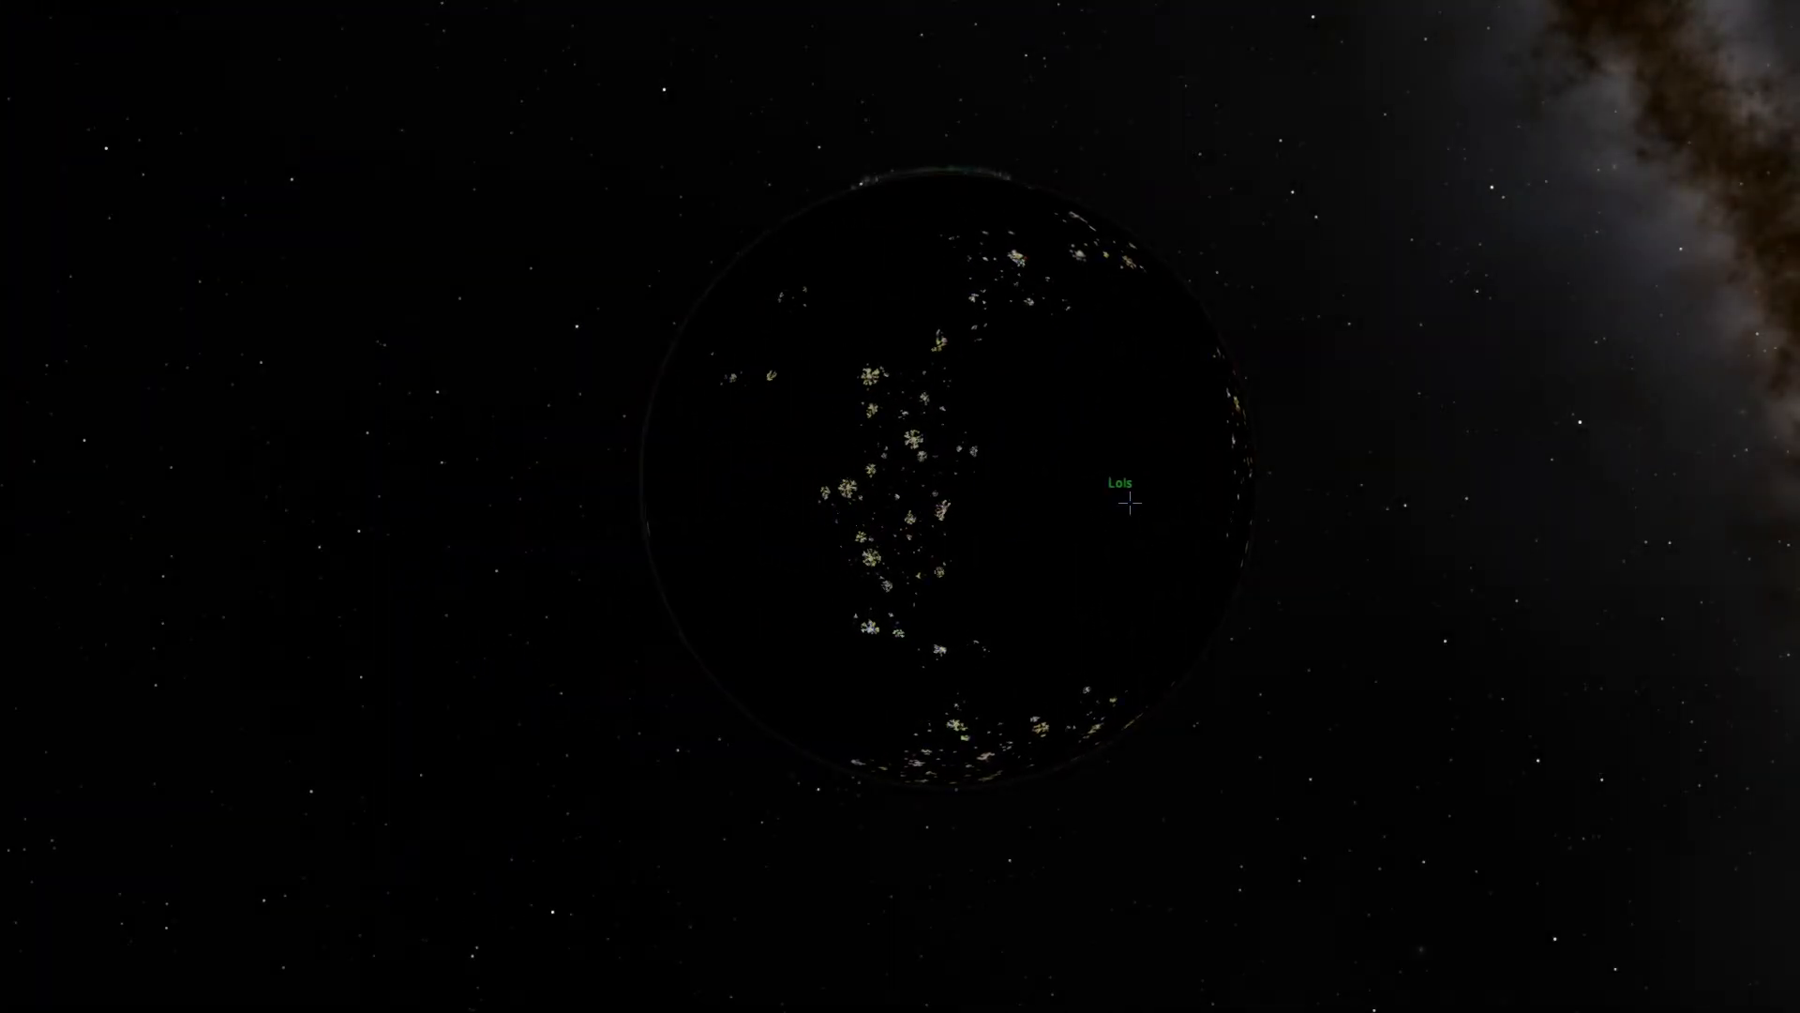
pyautogui.click(990, 567)
pyautogui.click(940, 476)
pyautogui.moveTo(941, 477); pyautogui.dragTo(941, 477)
pyautogui.press('a')
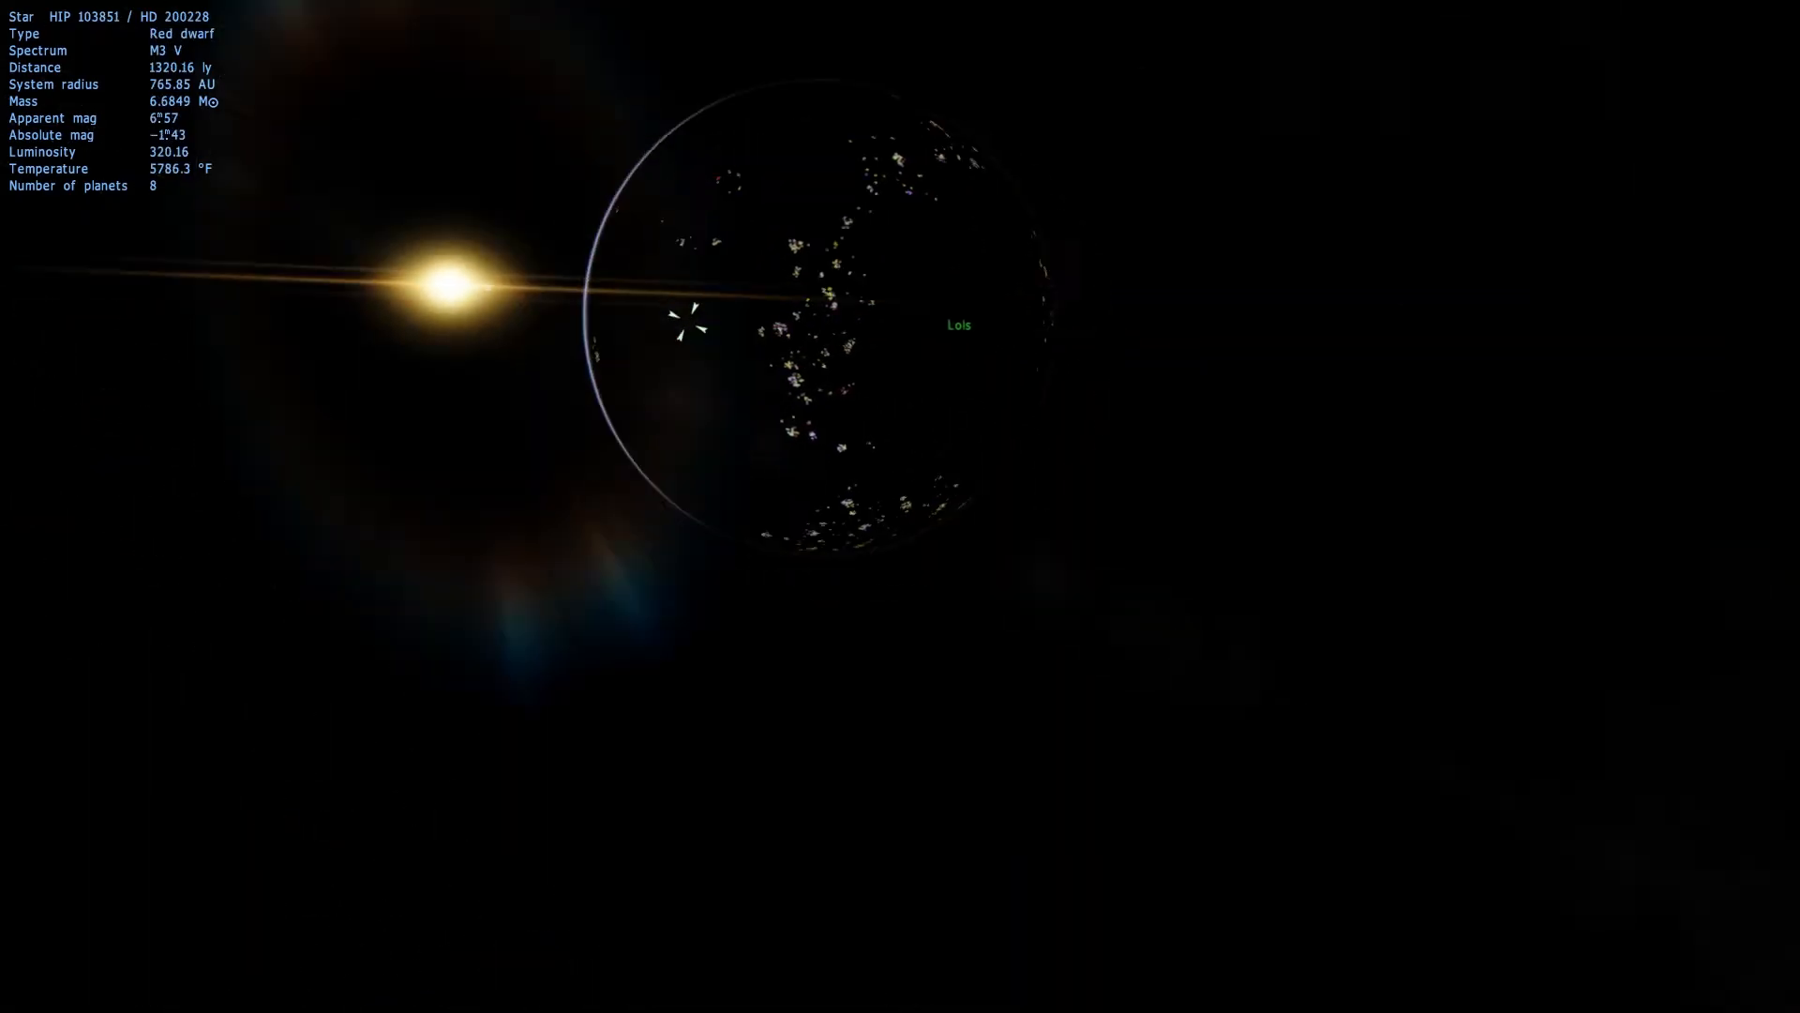
pyautogui.click(964, 345)
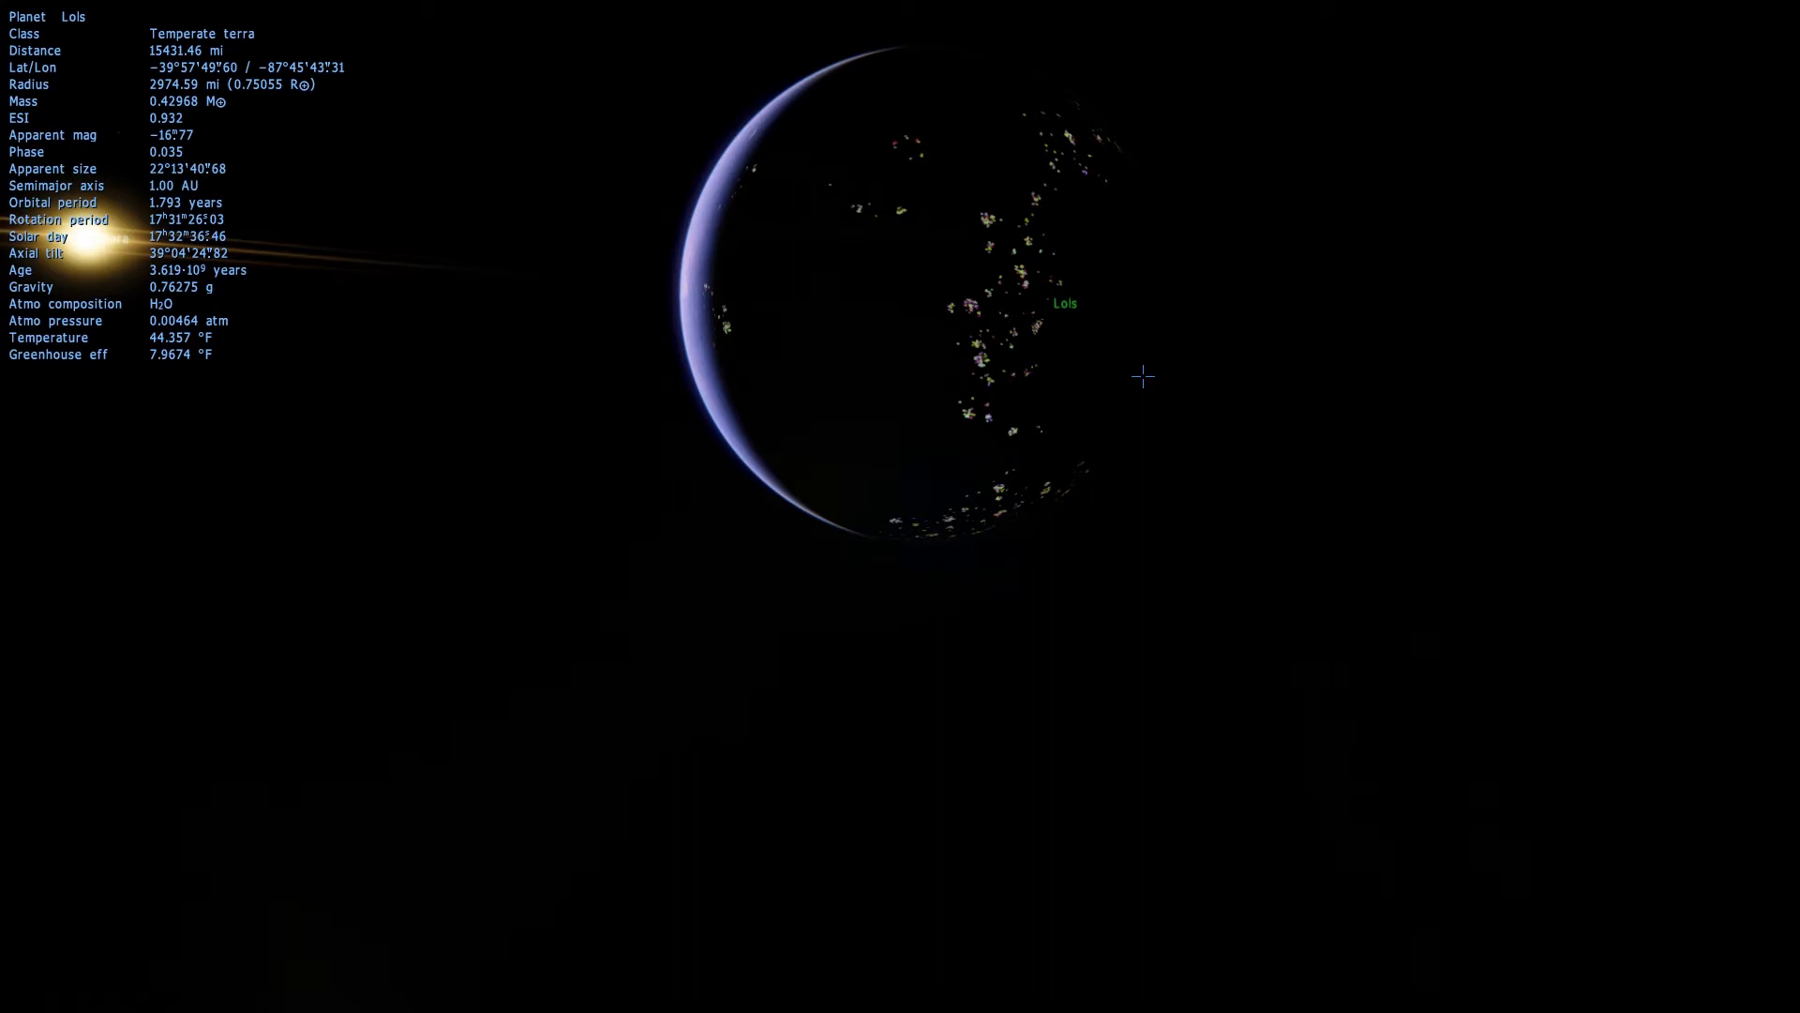
# - Open the planet editor, lower volcanoDensity to 0.690 in the landscape parameters and update the planet
pyautogui.hotkey('shift', 'F2')
pyautogui.scroll(-20, 1595, 760)
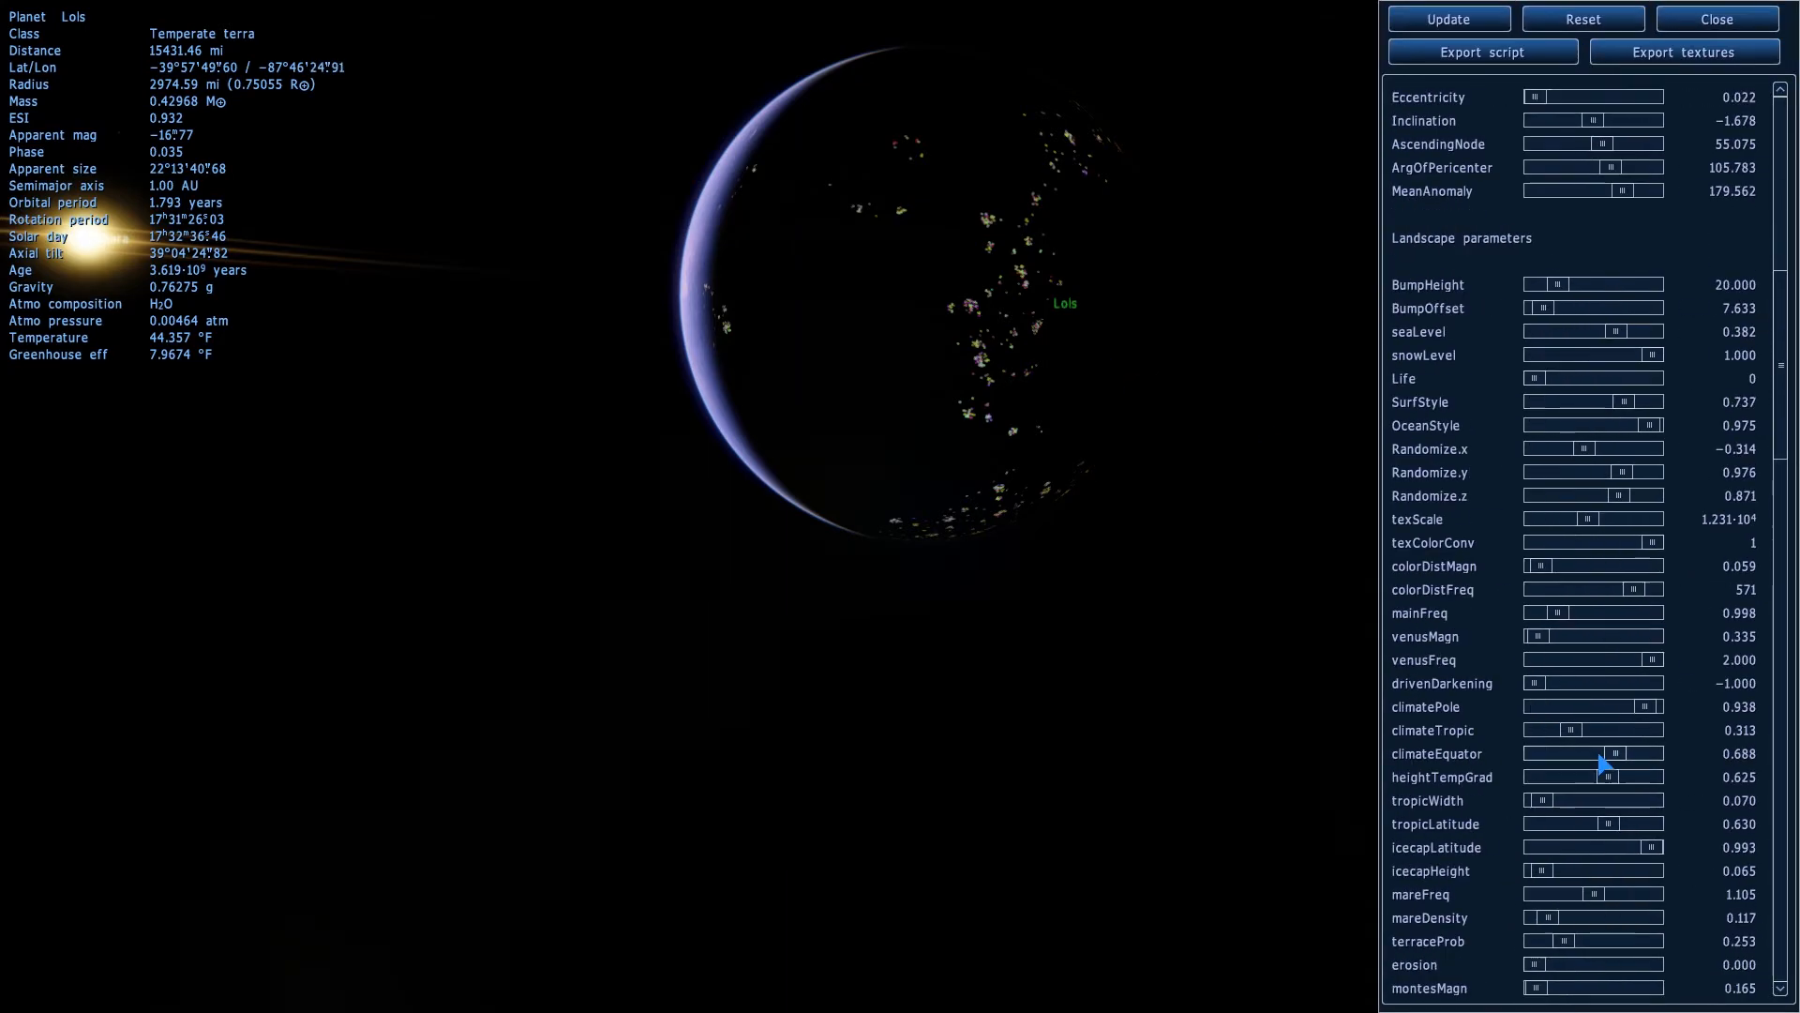
pyautogui.scroll(-8, 1674, 691)
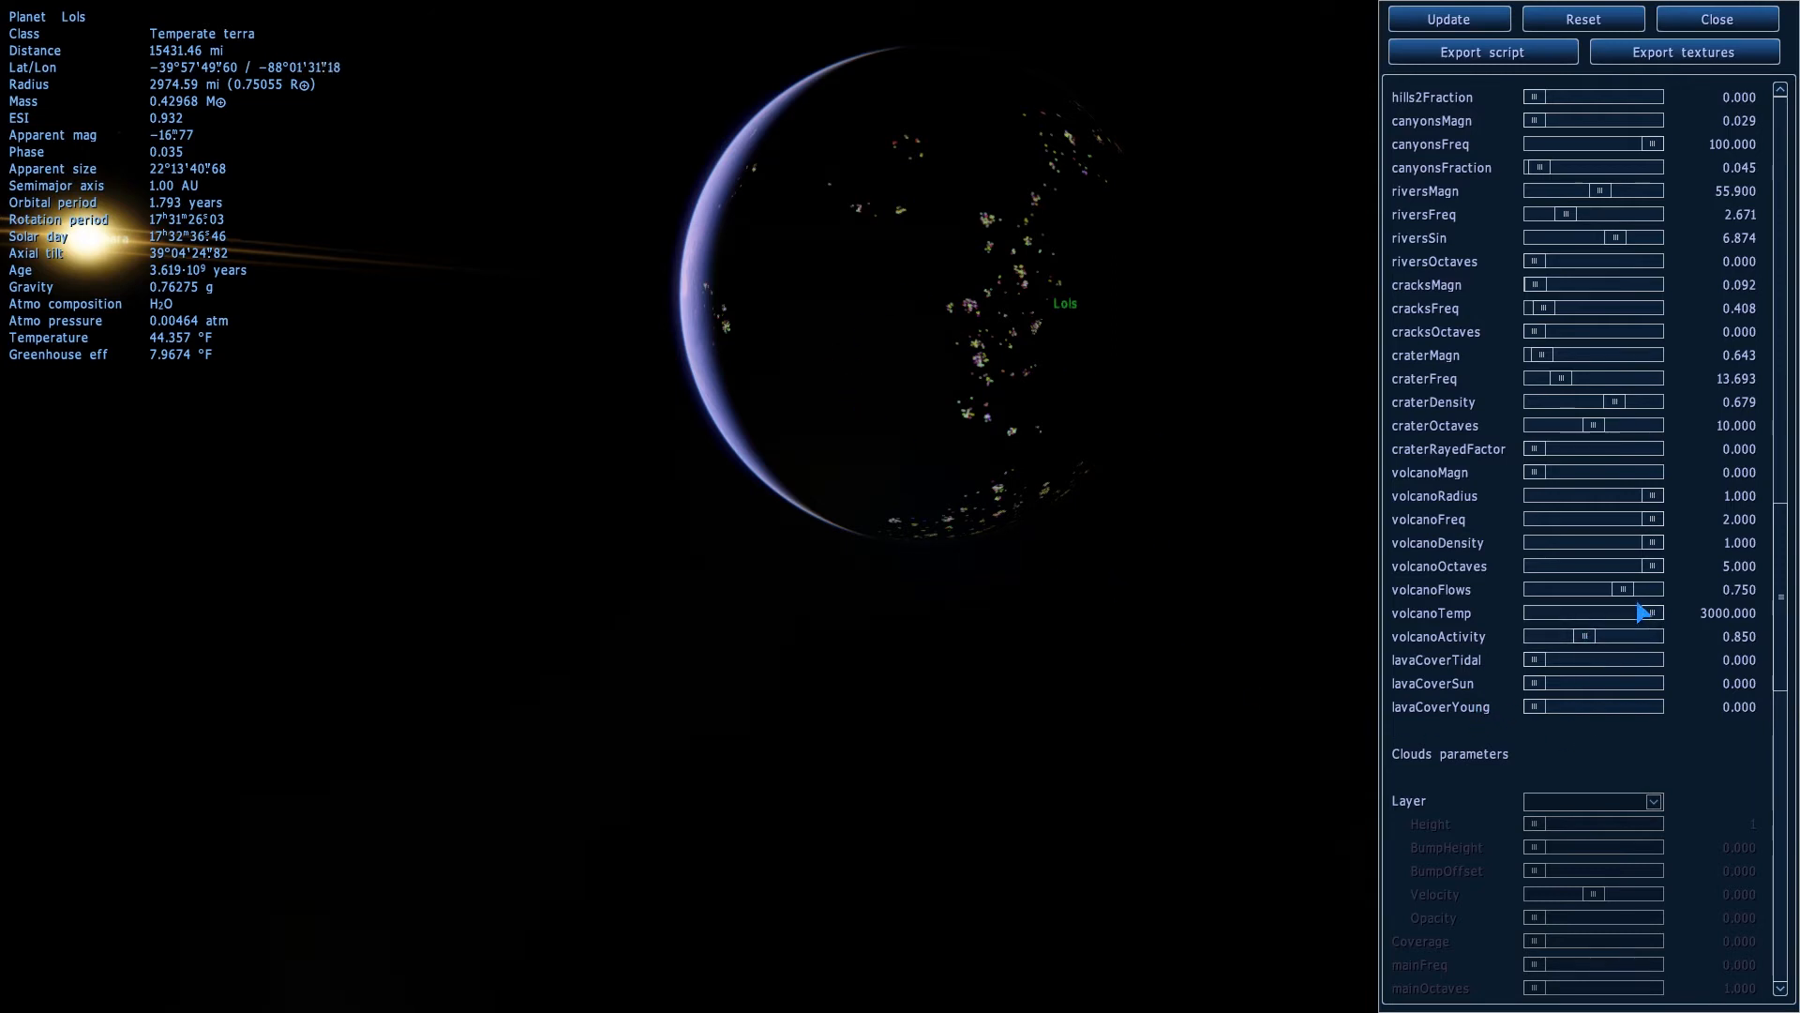
pyautogui.click(1643, 548)
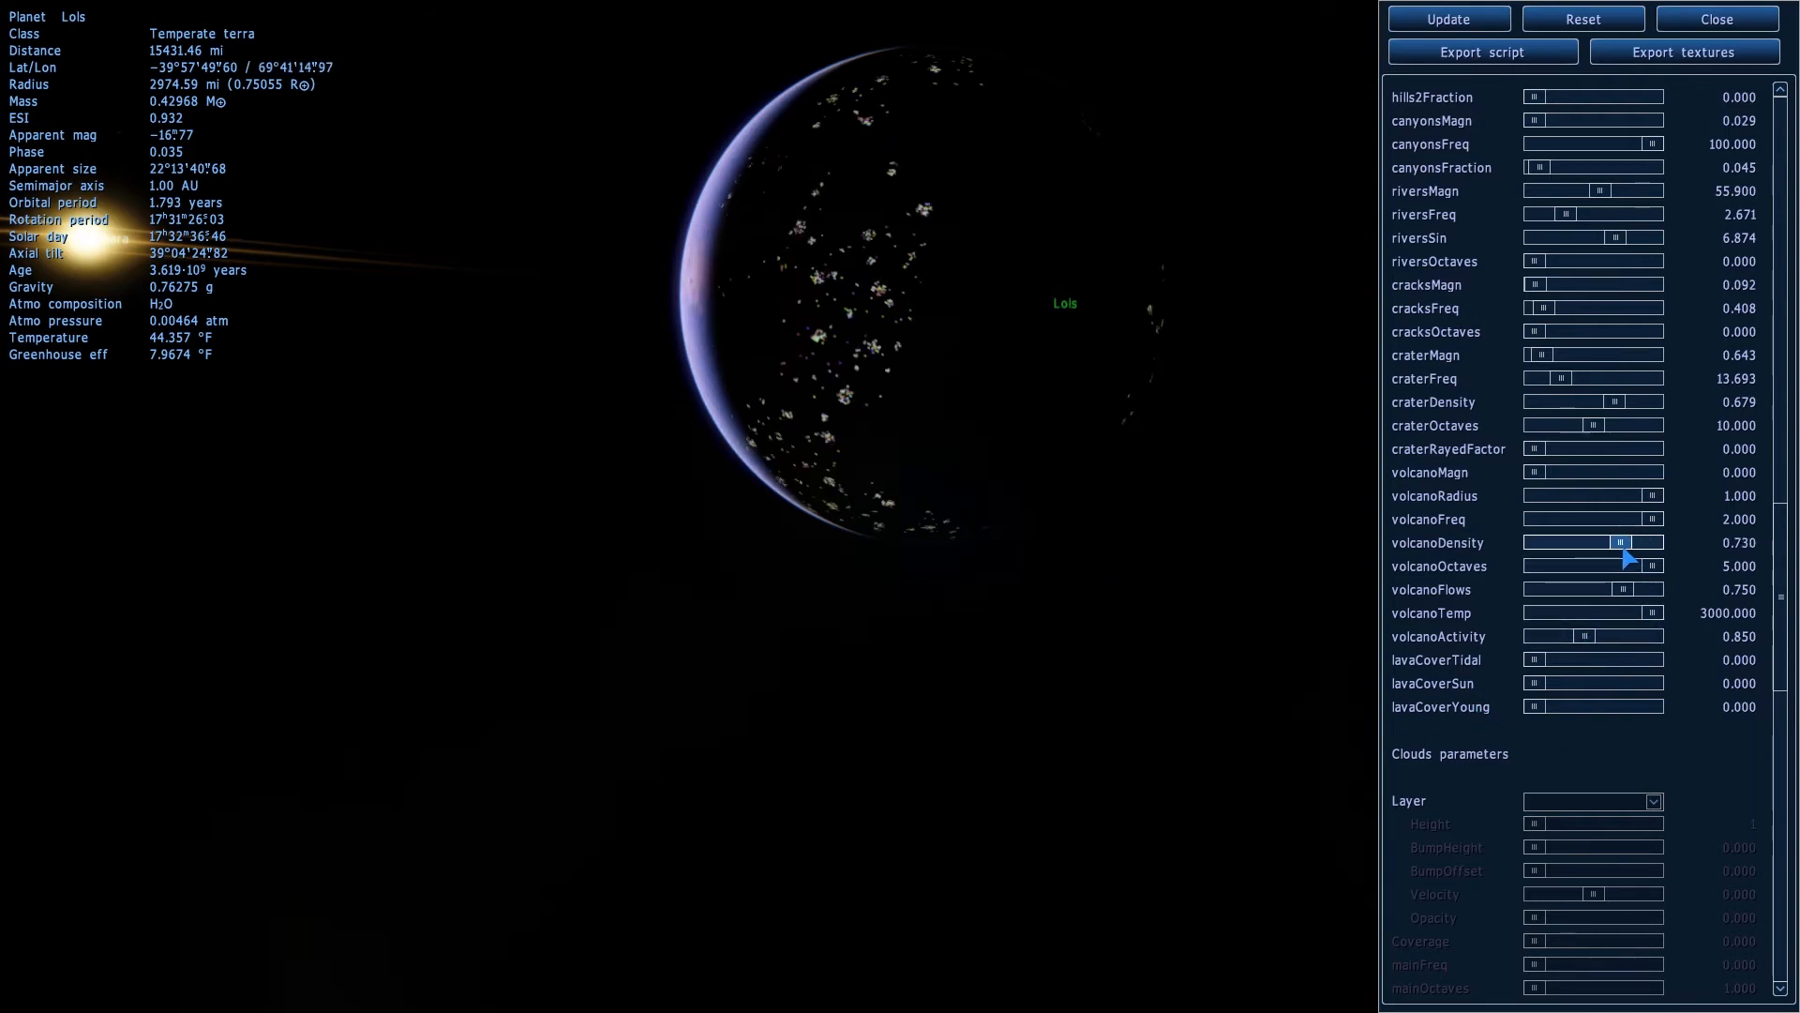
pyautogui.click(1449, 24)
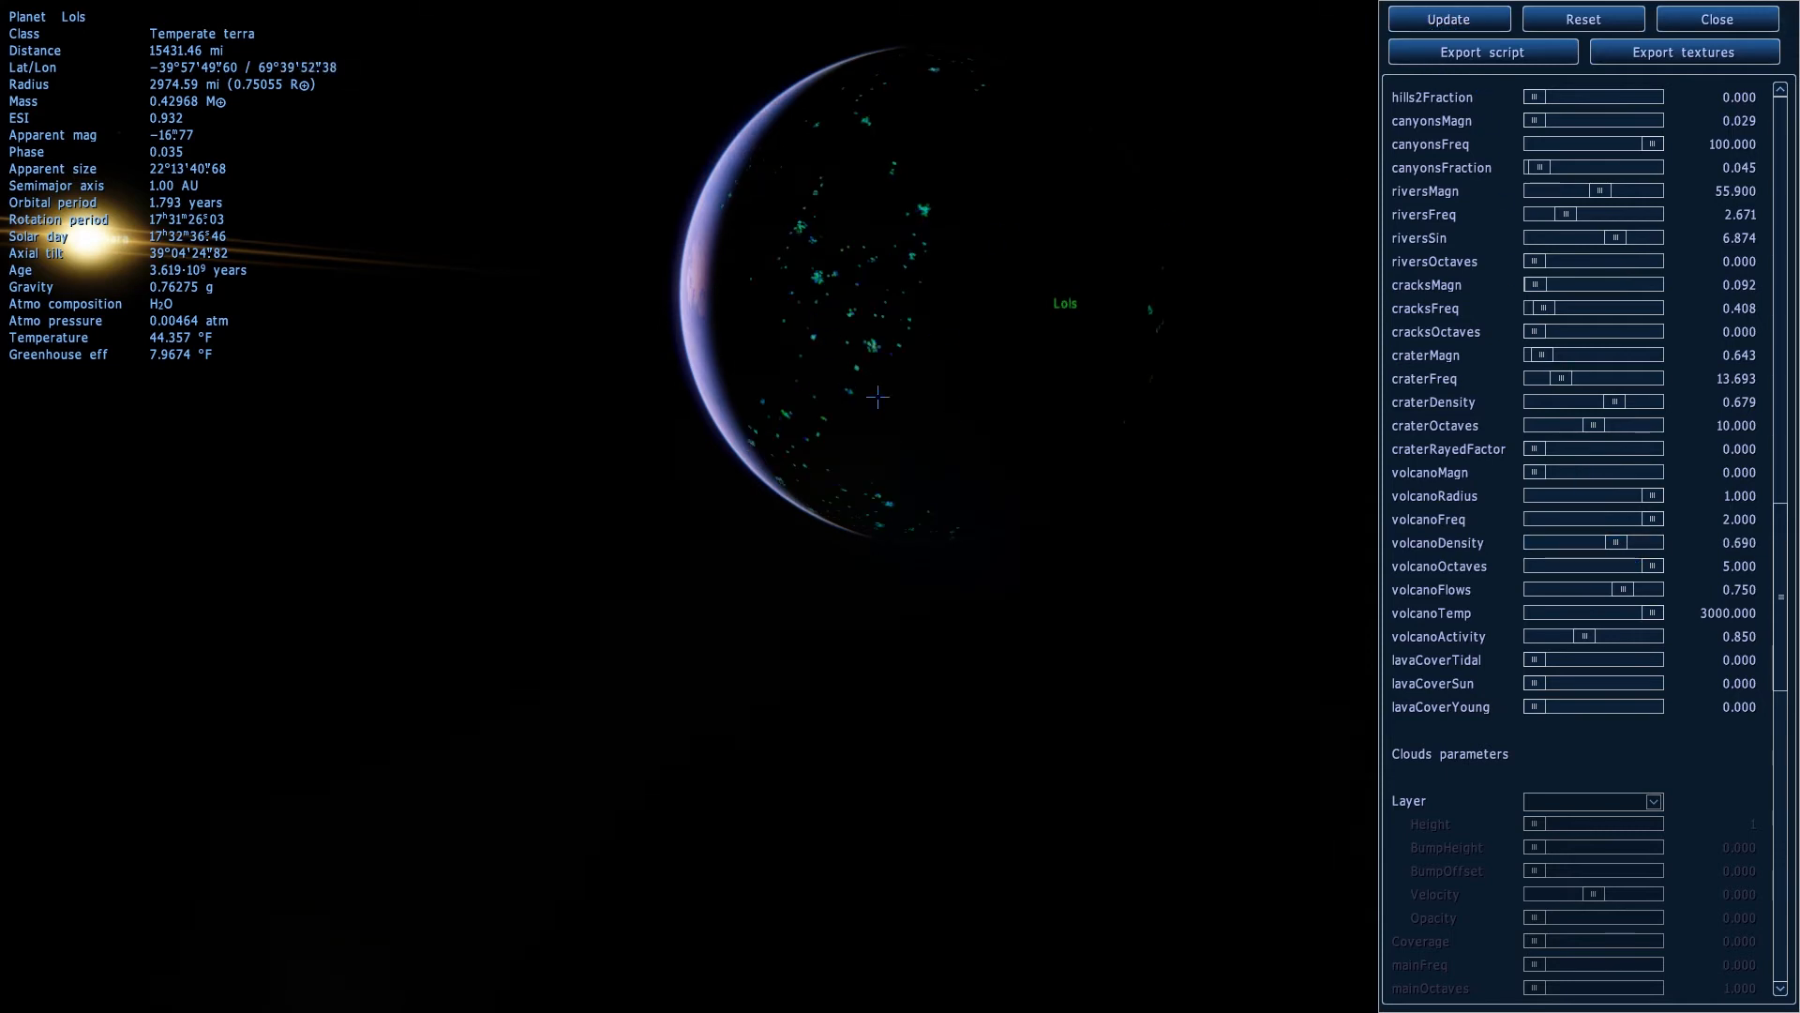
# - Set volcanoFlows to 0.762, volcanoFreq to 1.063 and volcanoRadius to 0.238, and update the planet
pyautogui.moveTo(1623, 588); pyautogui.dragTo(1624, 589)
pyautogui.moveTo(1652, 521); pyautogui.dragTo(1599, 522)
pyautogui.click(1466, 23)
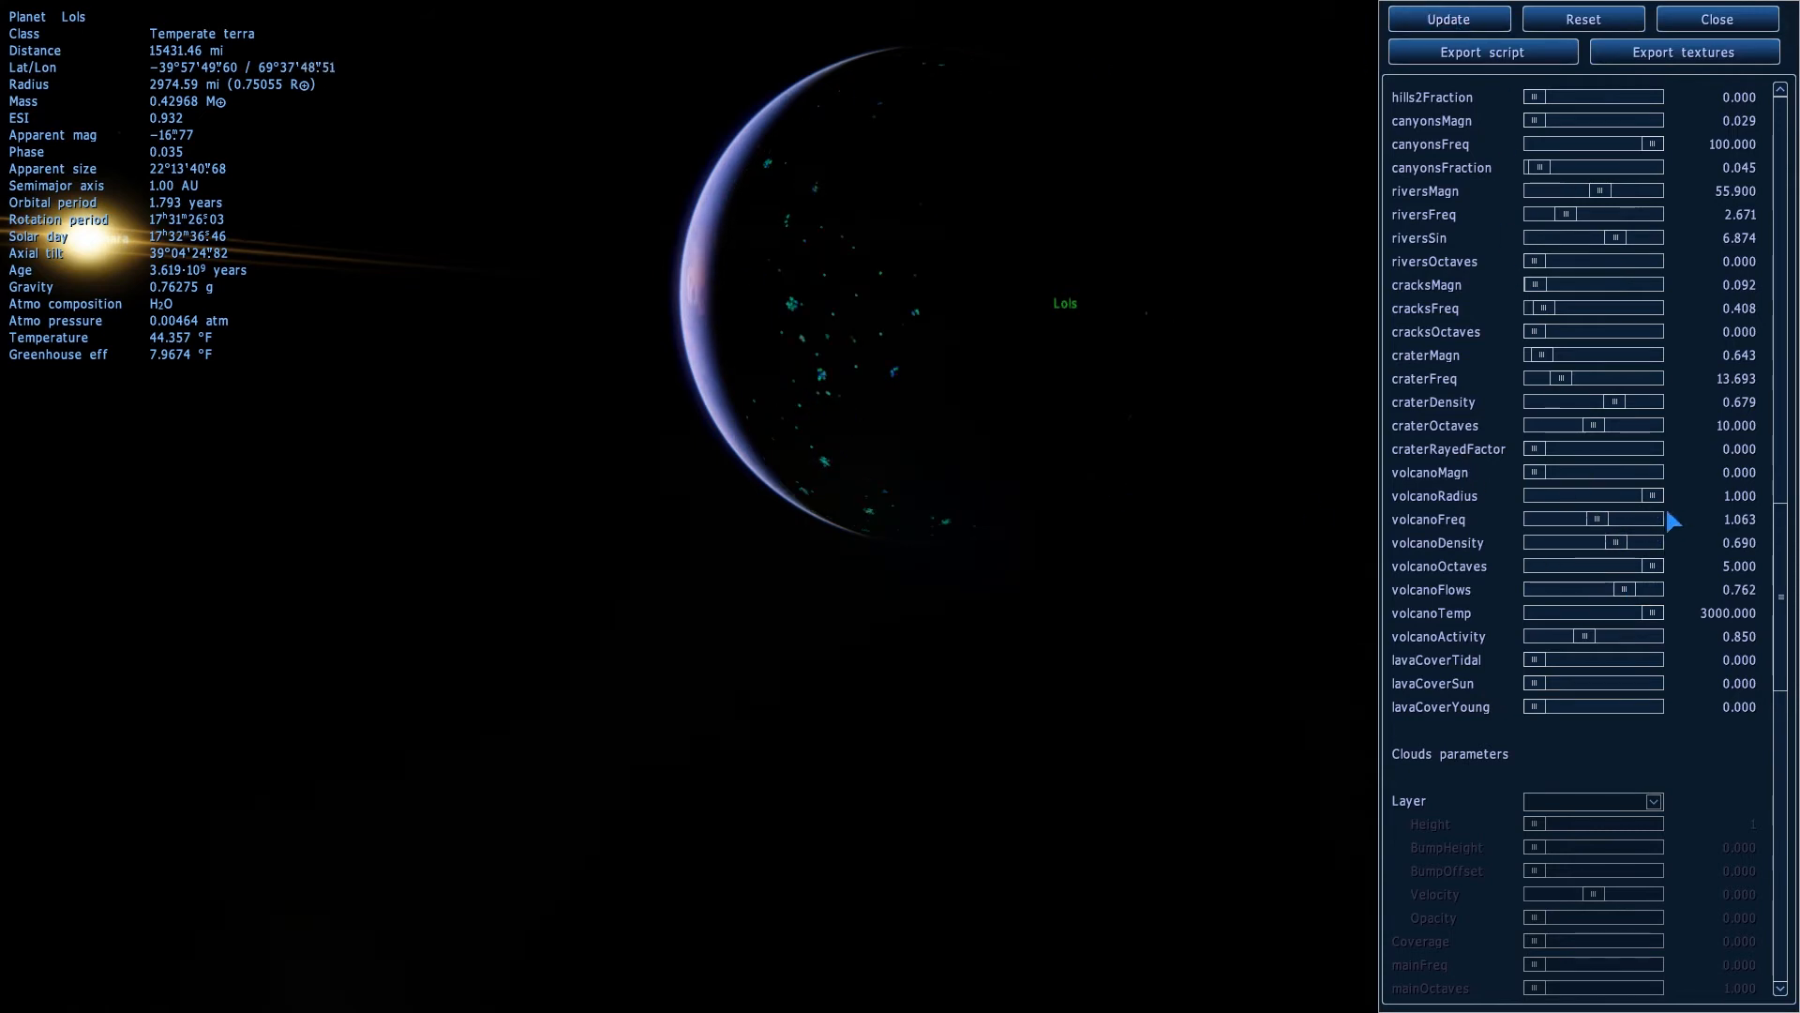
pyautogui.click(1471, 28)
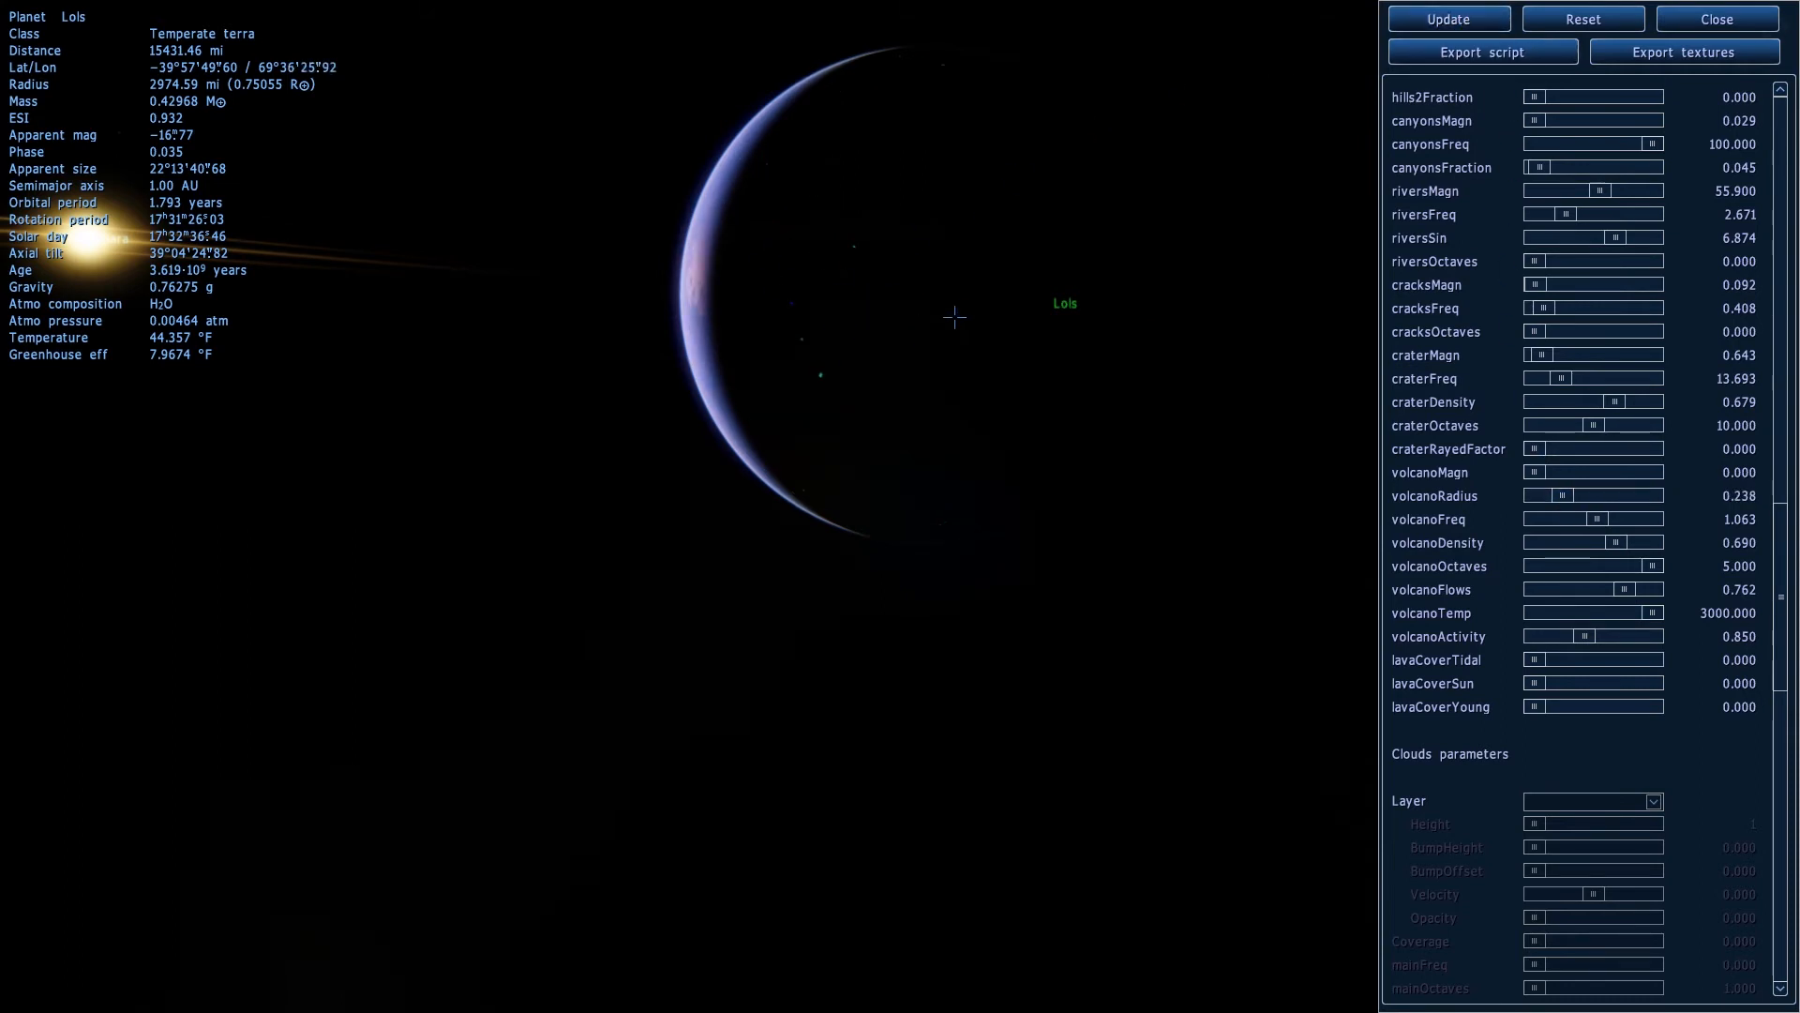
# - Examine the modified city lights on the night side up close, refresh the planet and back away from it
pyautogui.press('w')
pyautogui.moveTo(966, 273); pyautogui.dragTo(1036, 314, button='right')
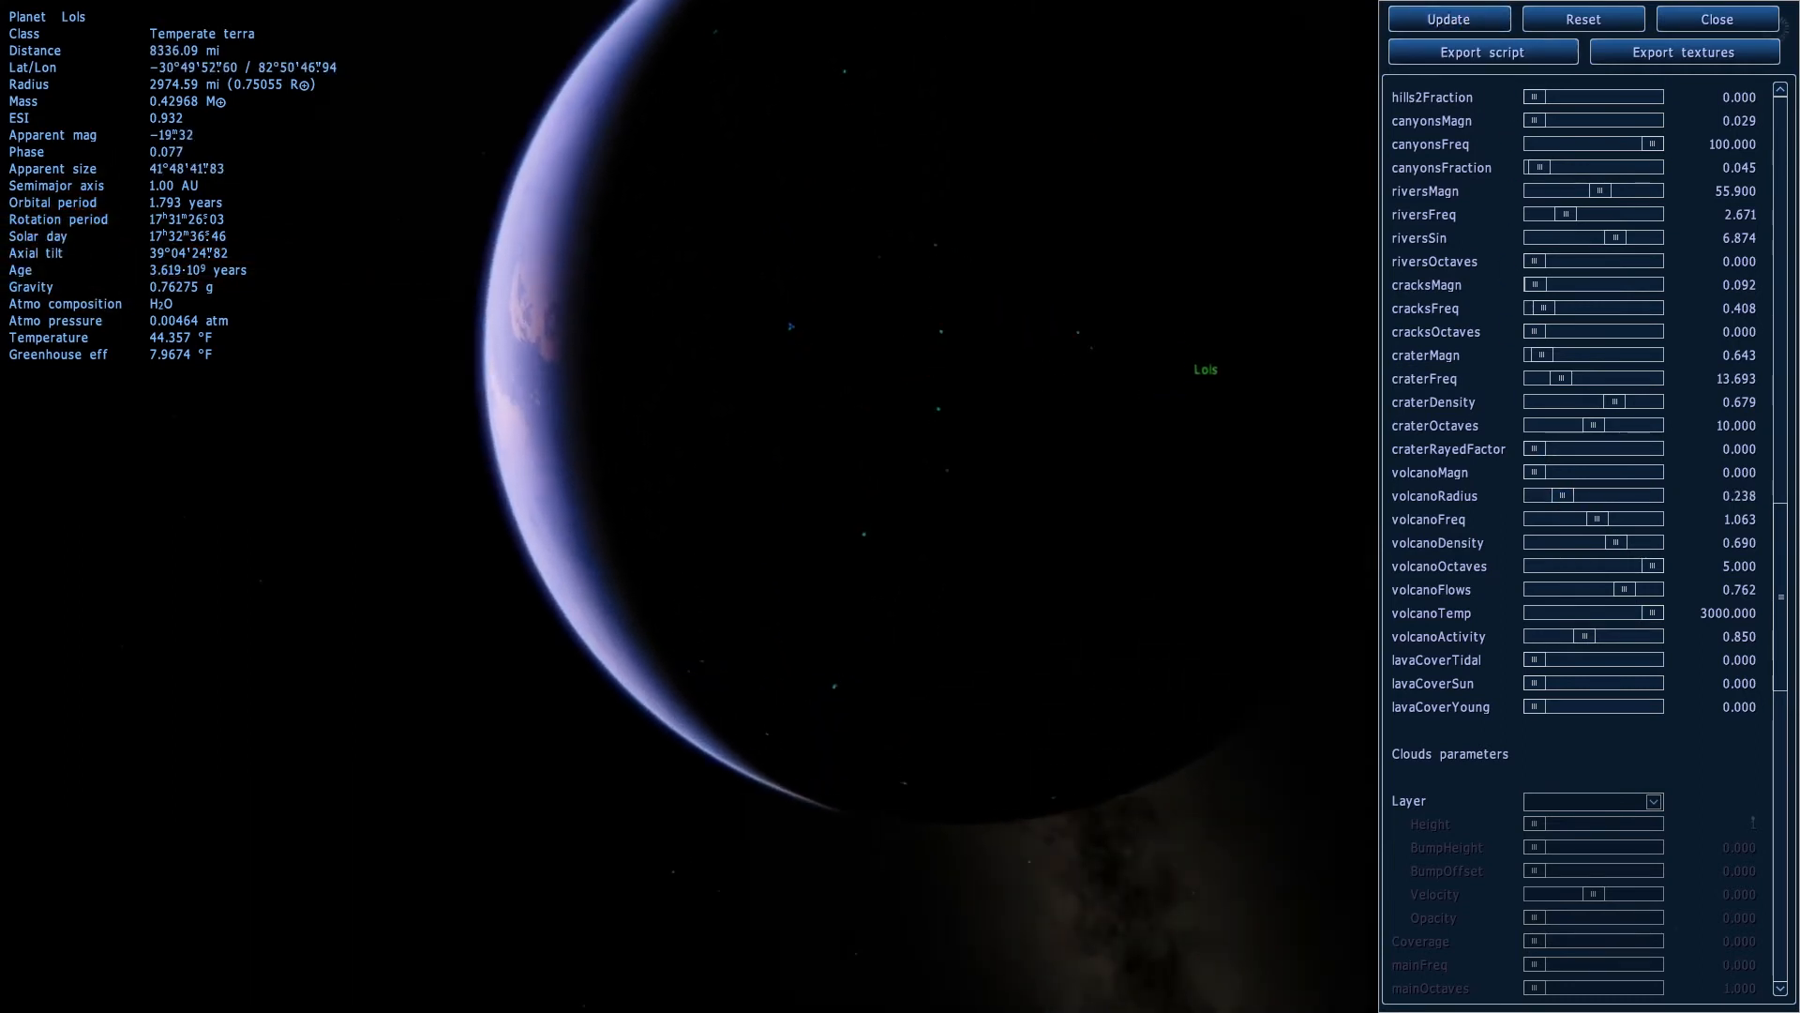
pyautogui.press('w')
pyautogui.moveTo(1036, 314); pyautogui.dragTo(1050, 422)
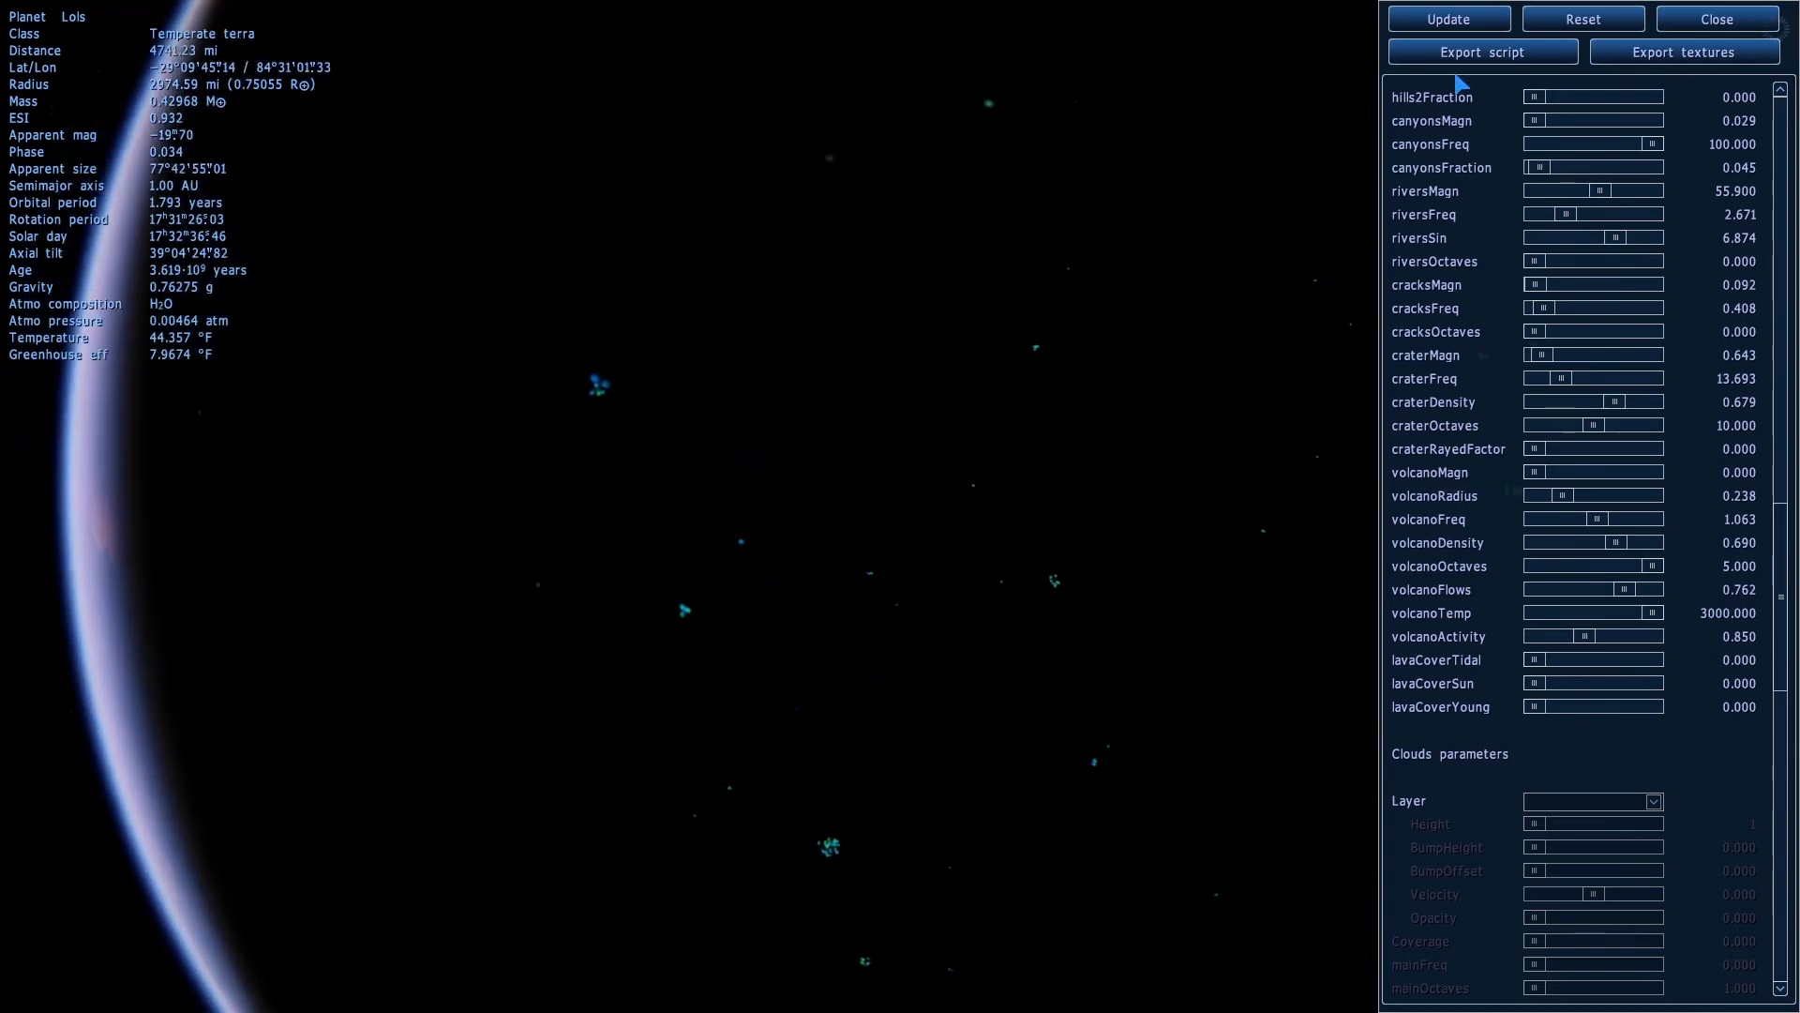
pyautogui.click(1462, 28)
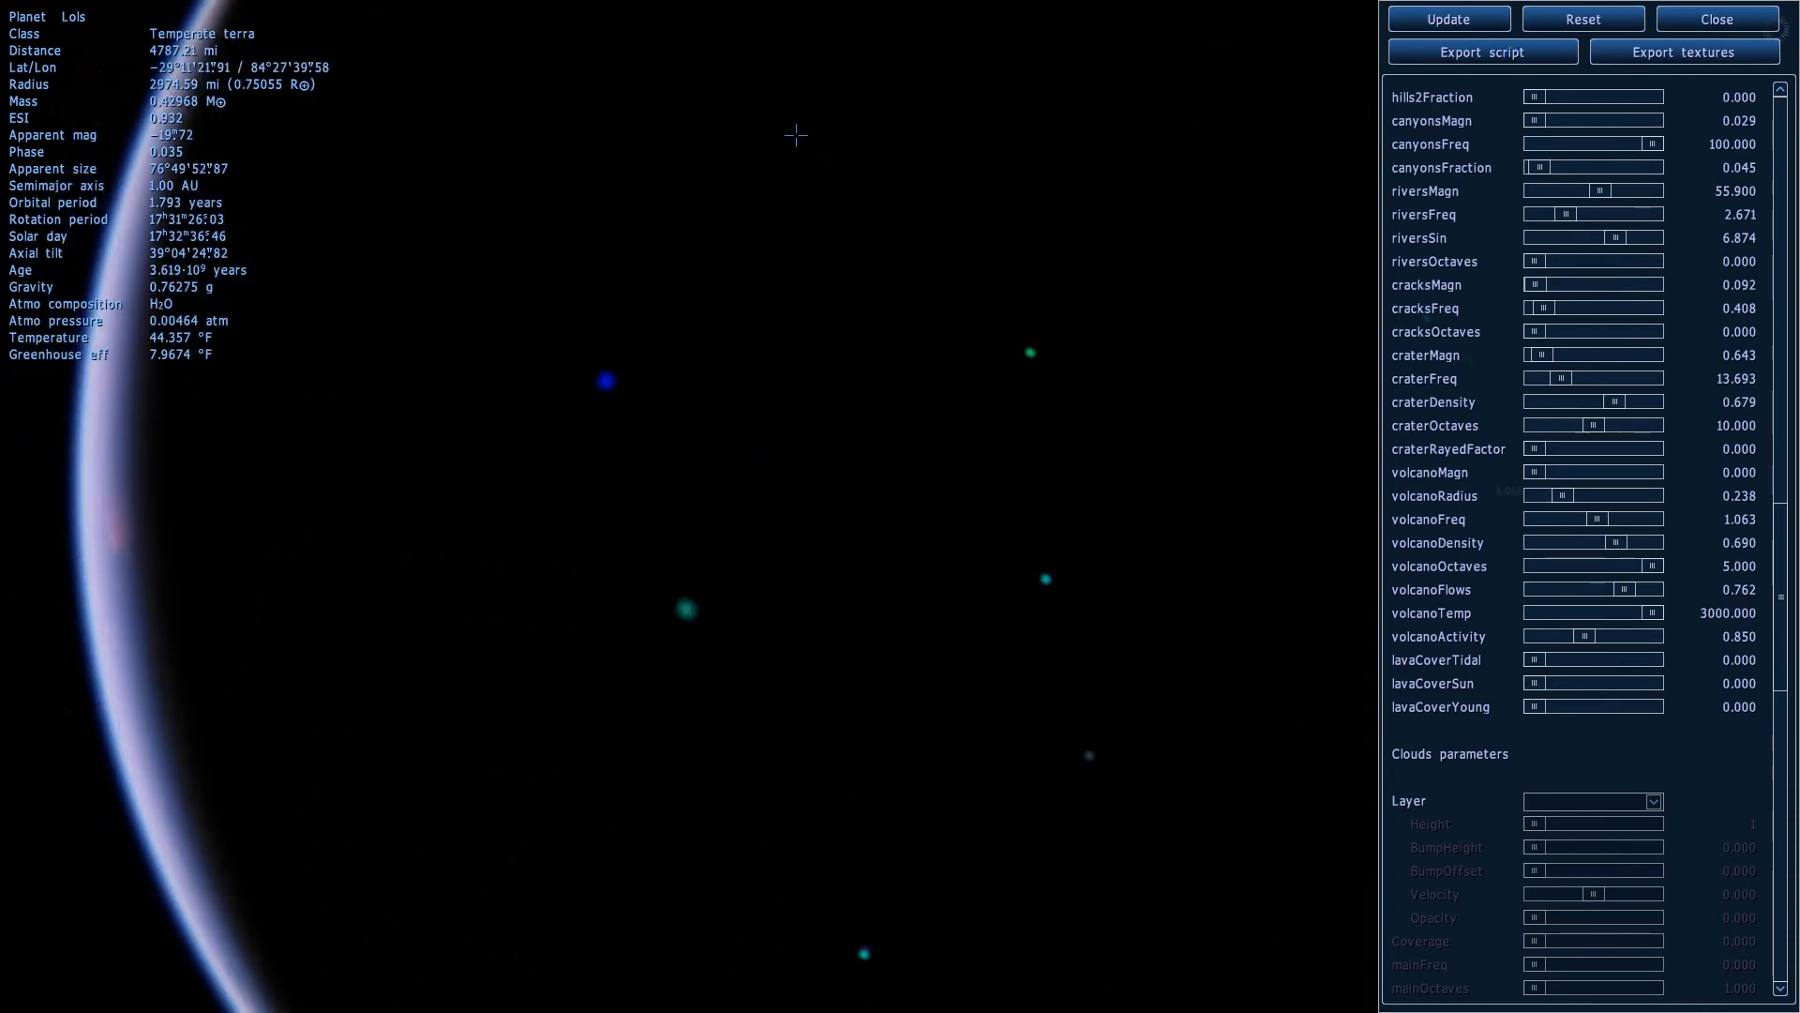
pyautogui.press('s')
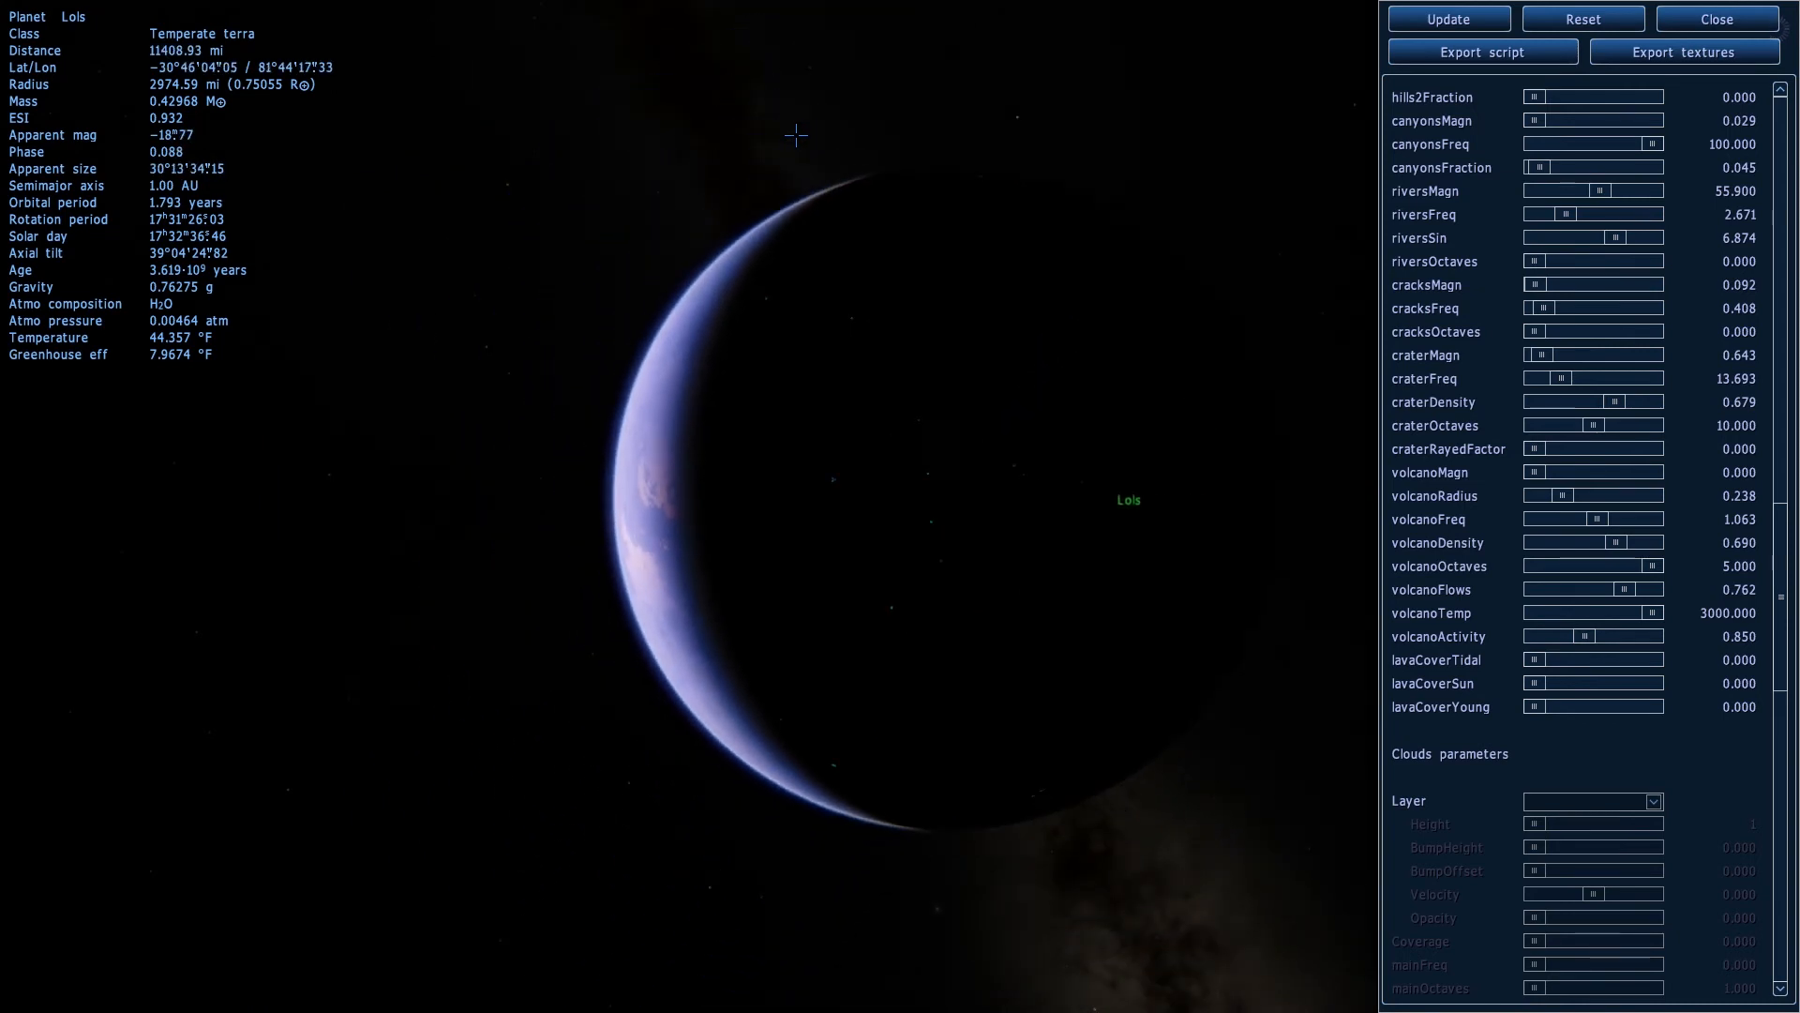
# - Circle the planet Lols from its sunlit side around to the dark side to examine its surface
pyautogui.press('a')
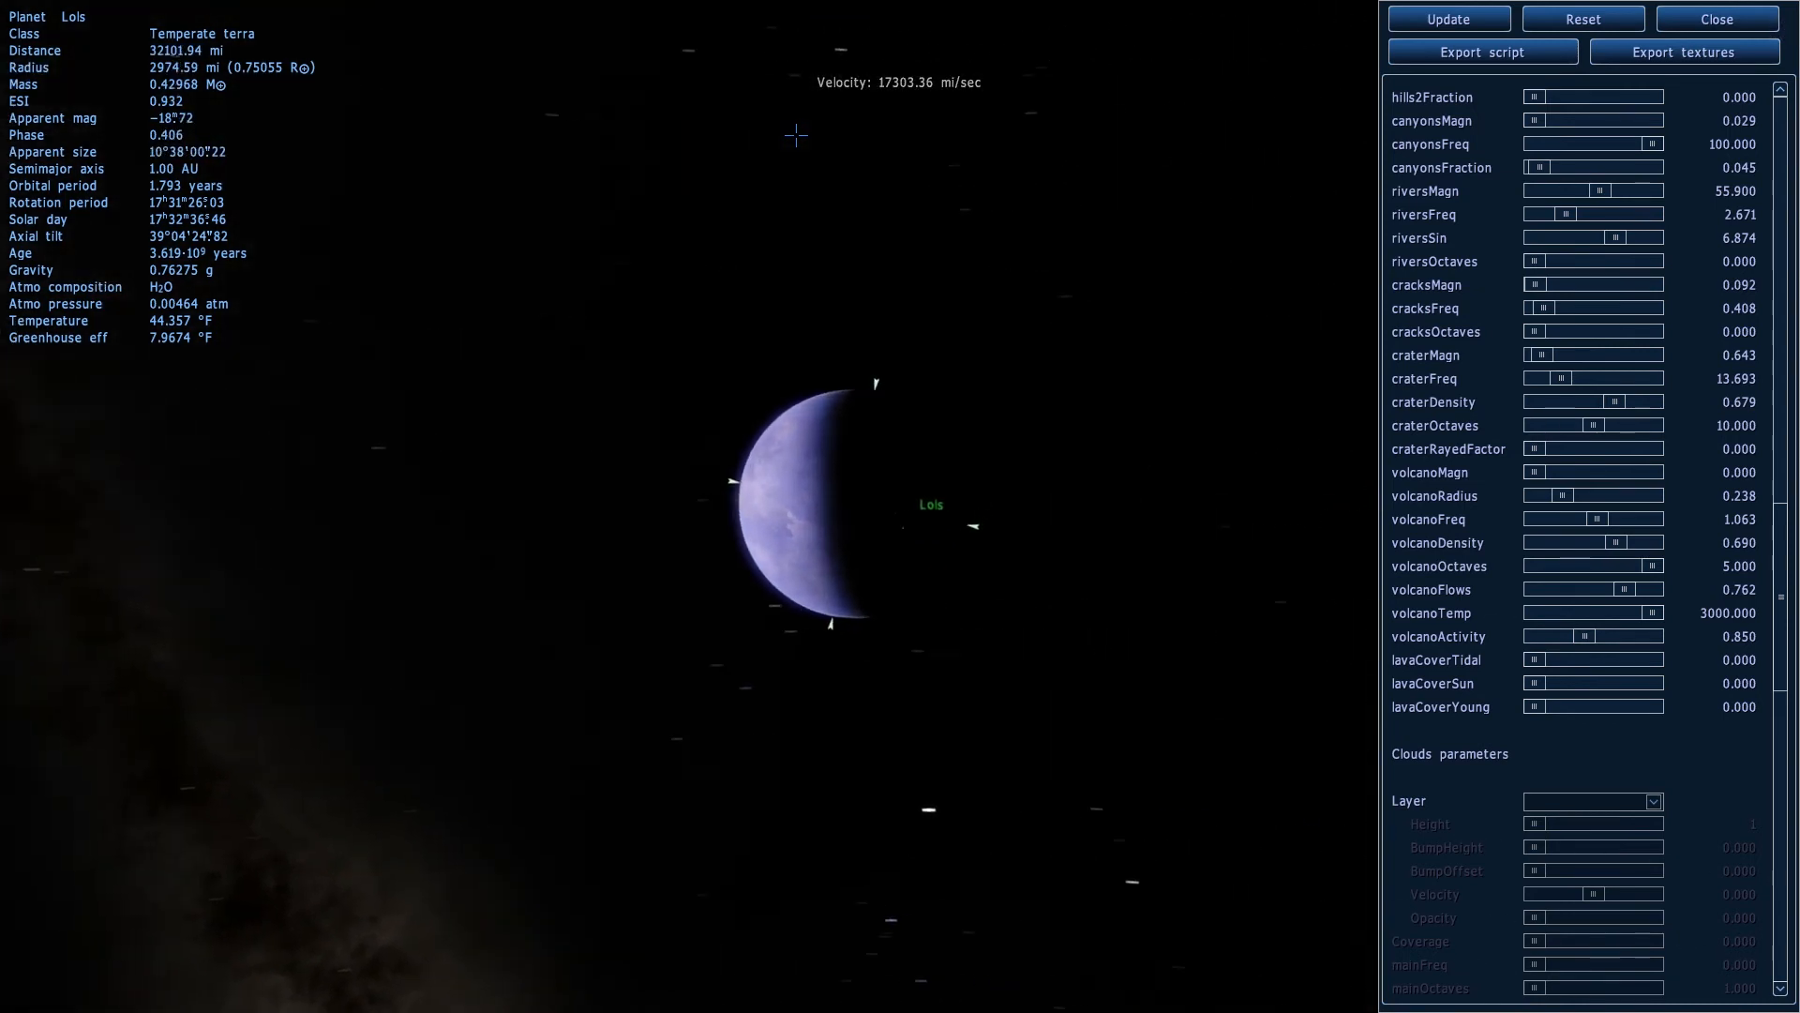
pyautogui.press('w')
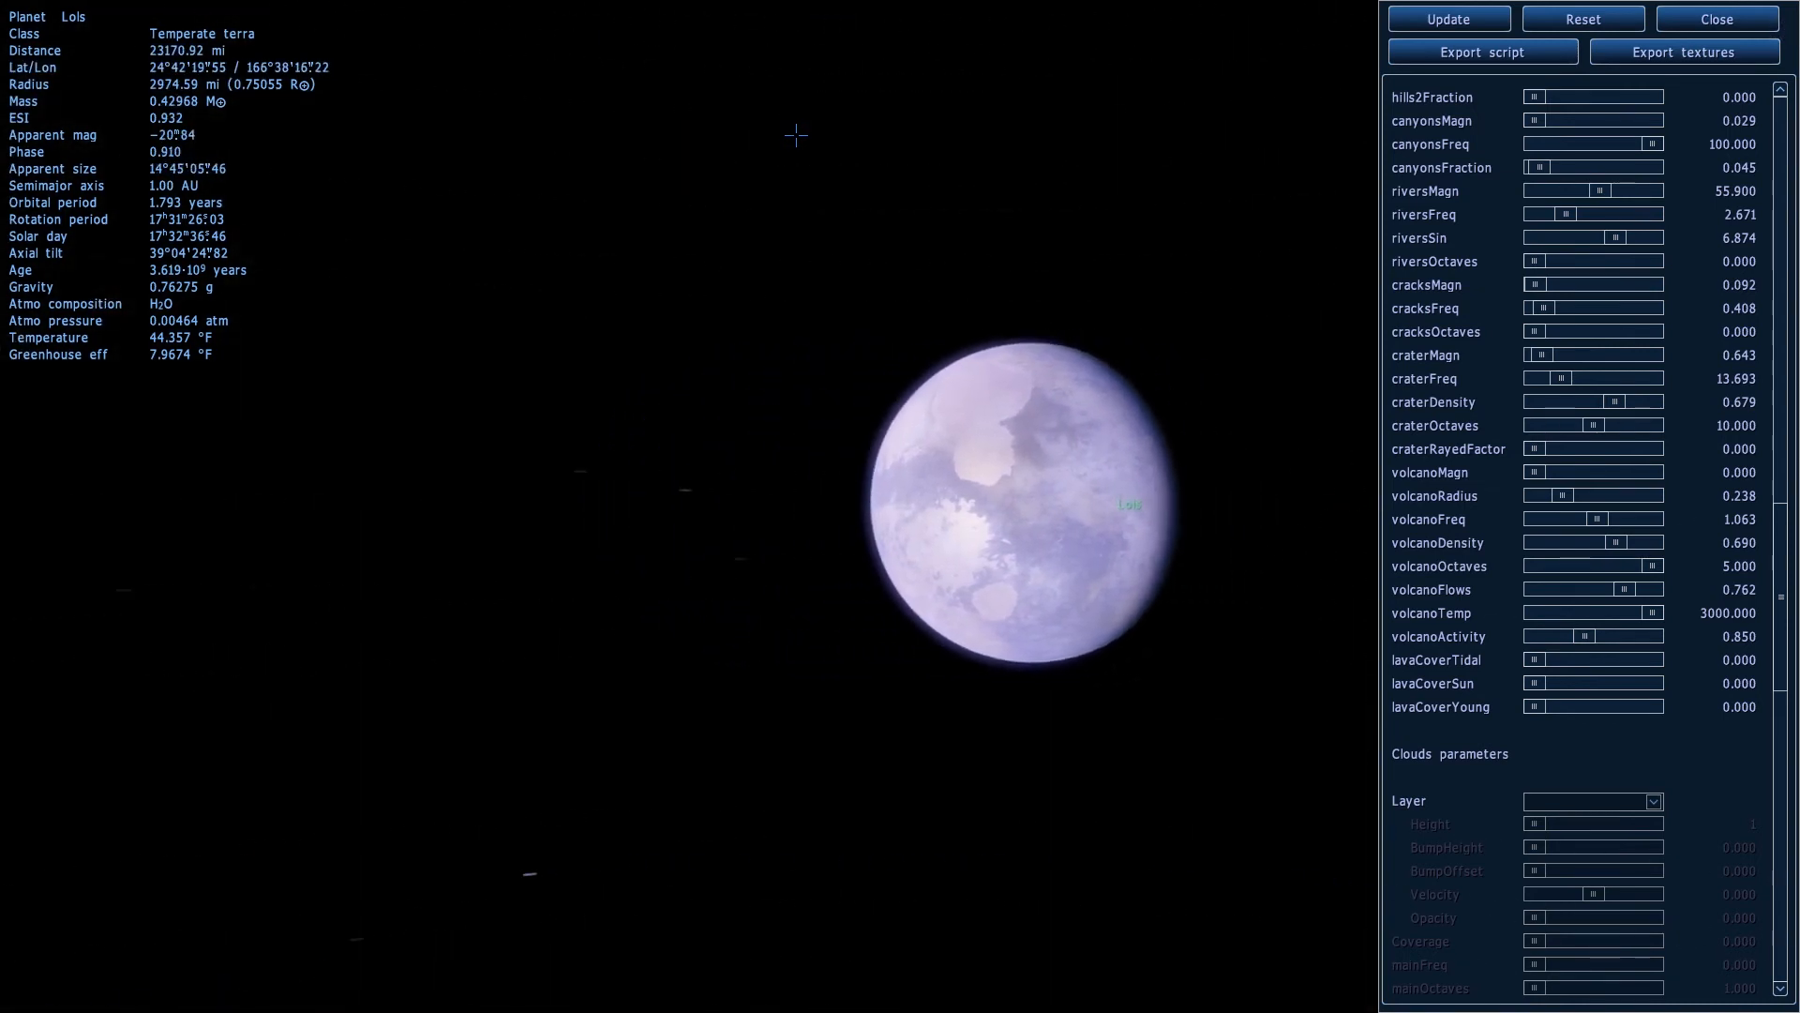
pyautogui.press('d')
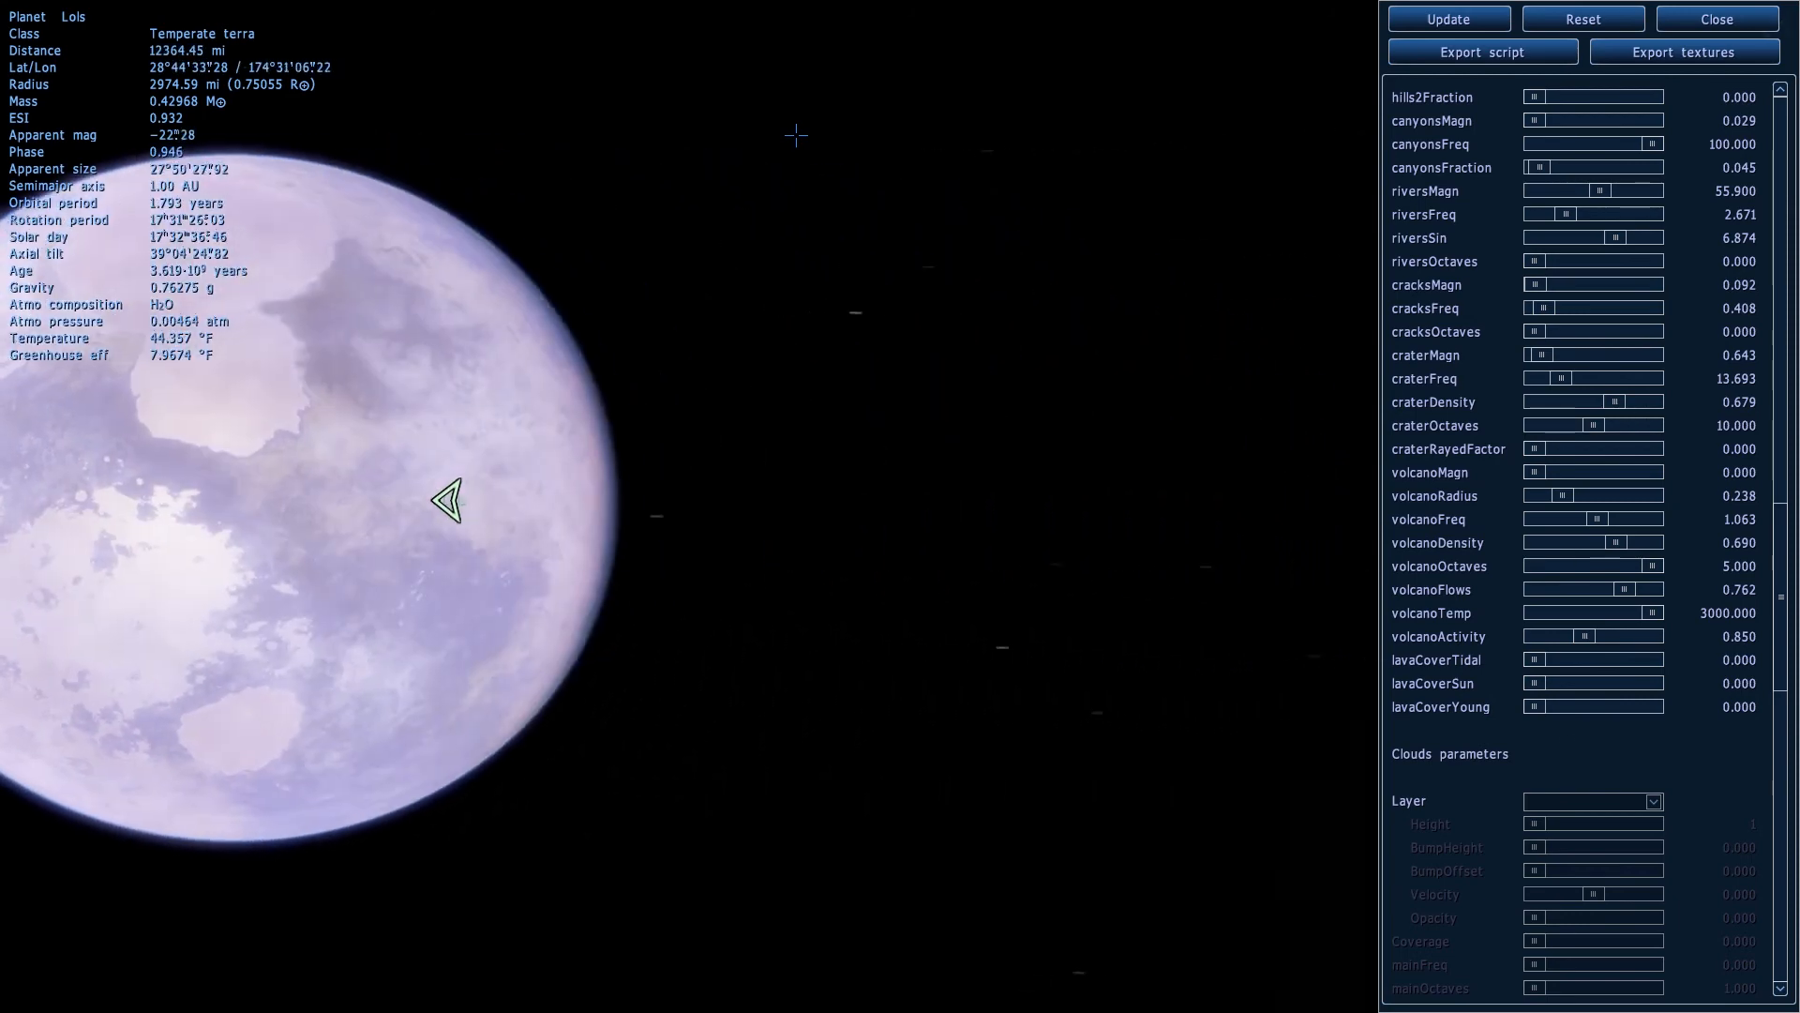
pyautogui.press('s')
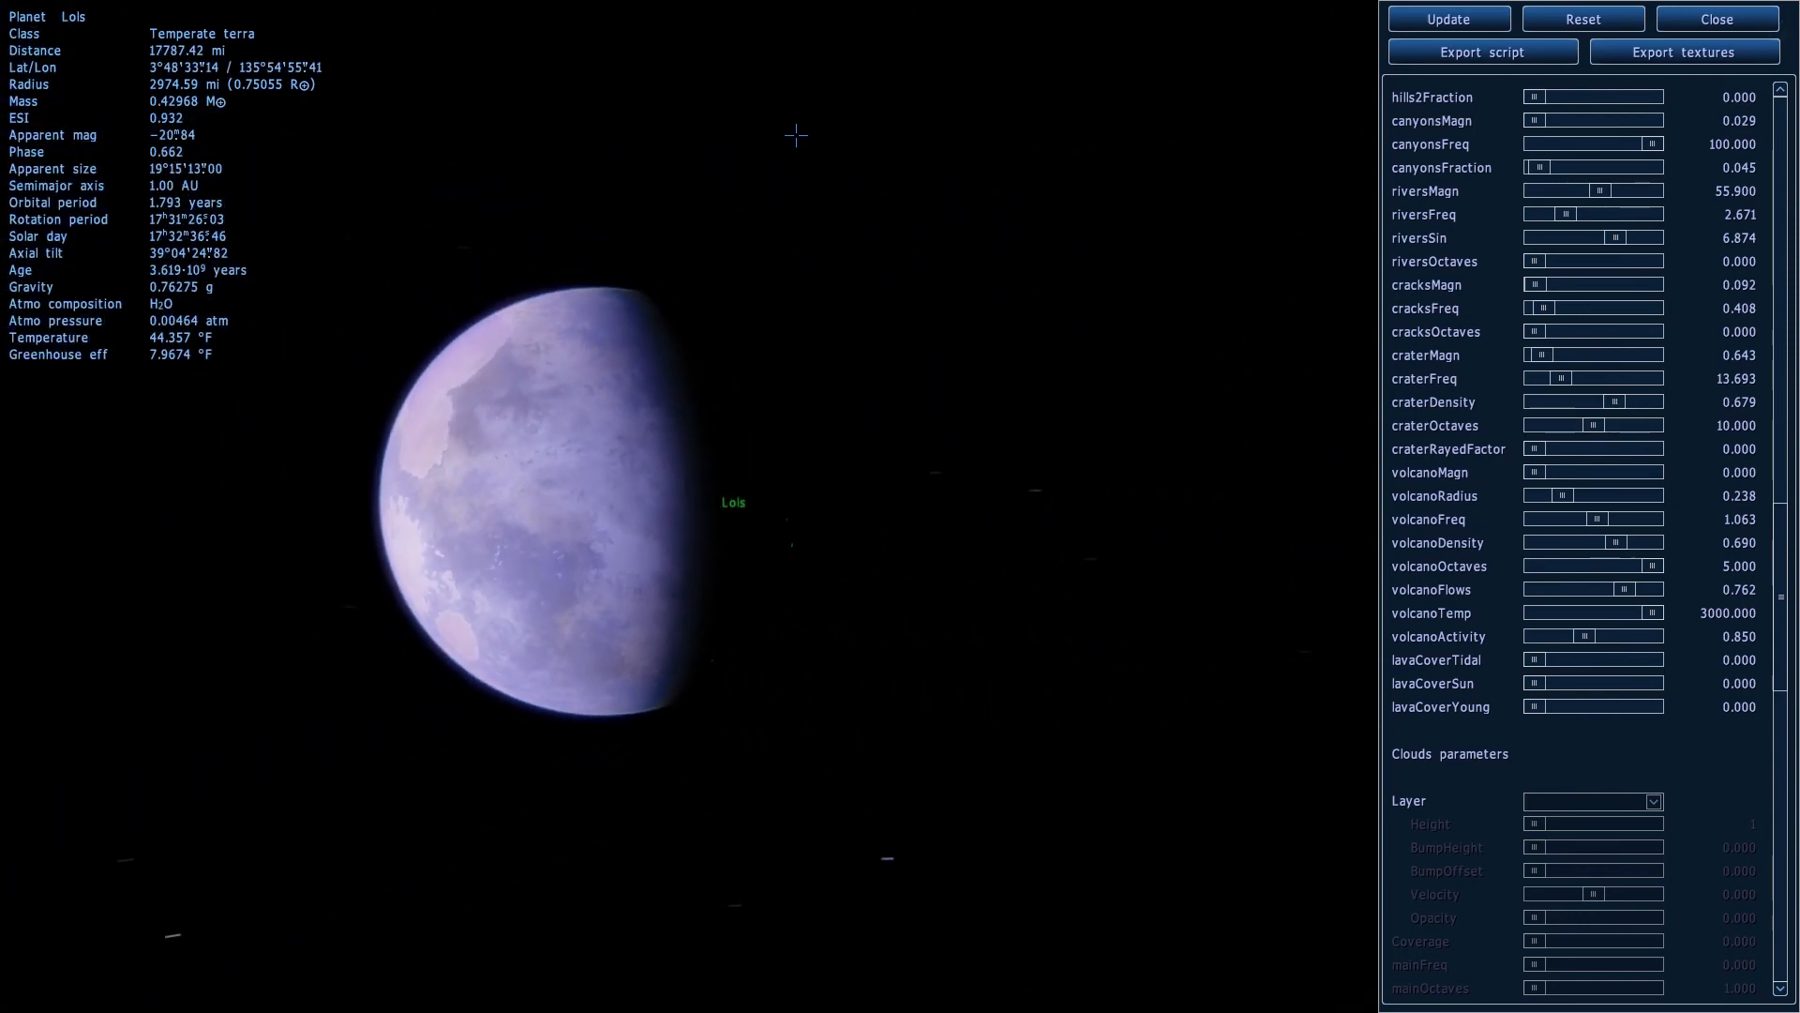
pyautogui.press('d')
pyautogui.press('w')
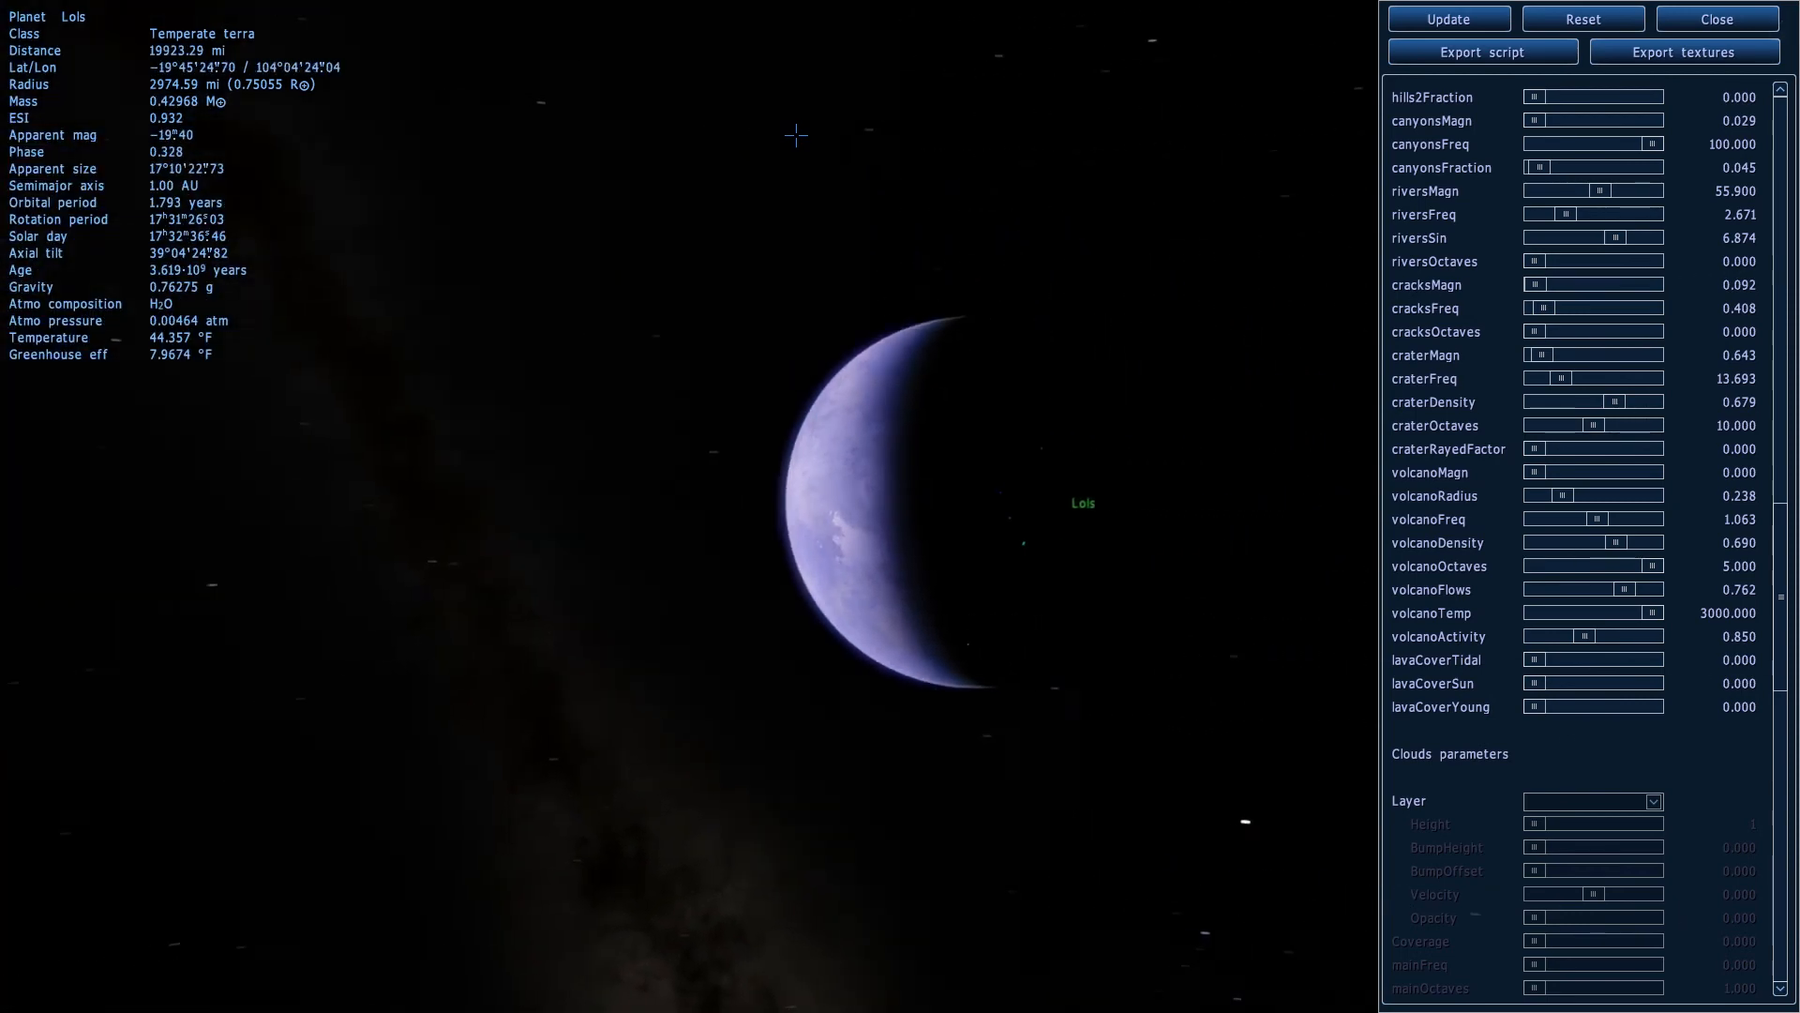
pyautogui.press('d')
pyautogui.press('w')
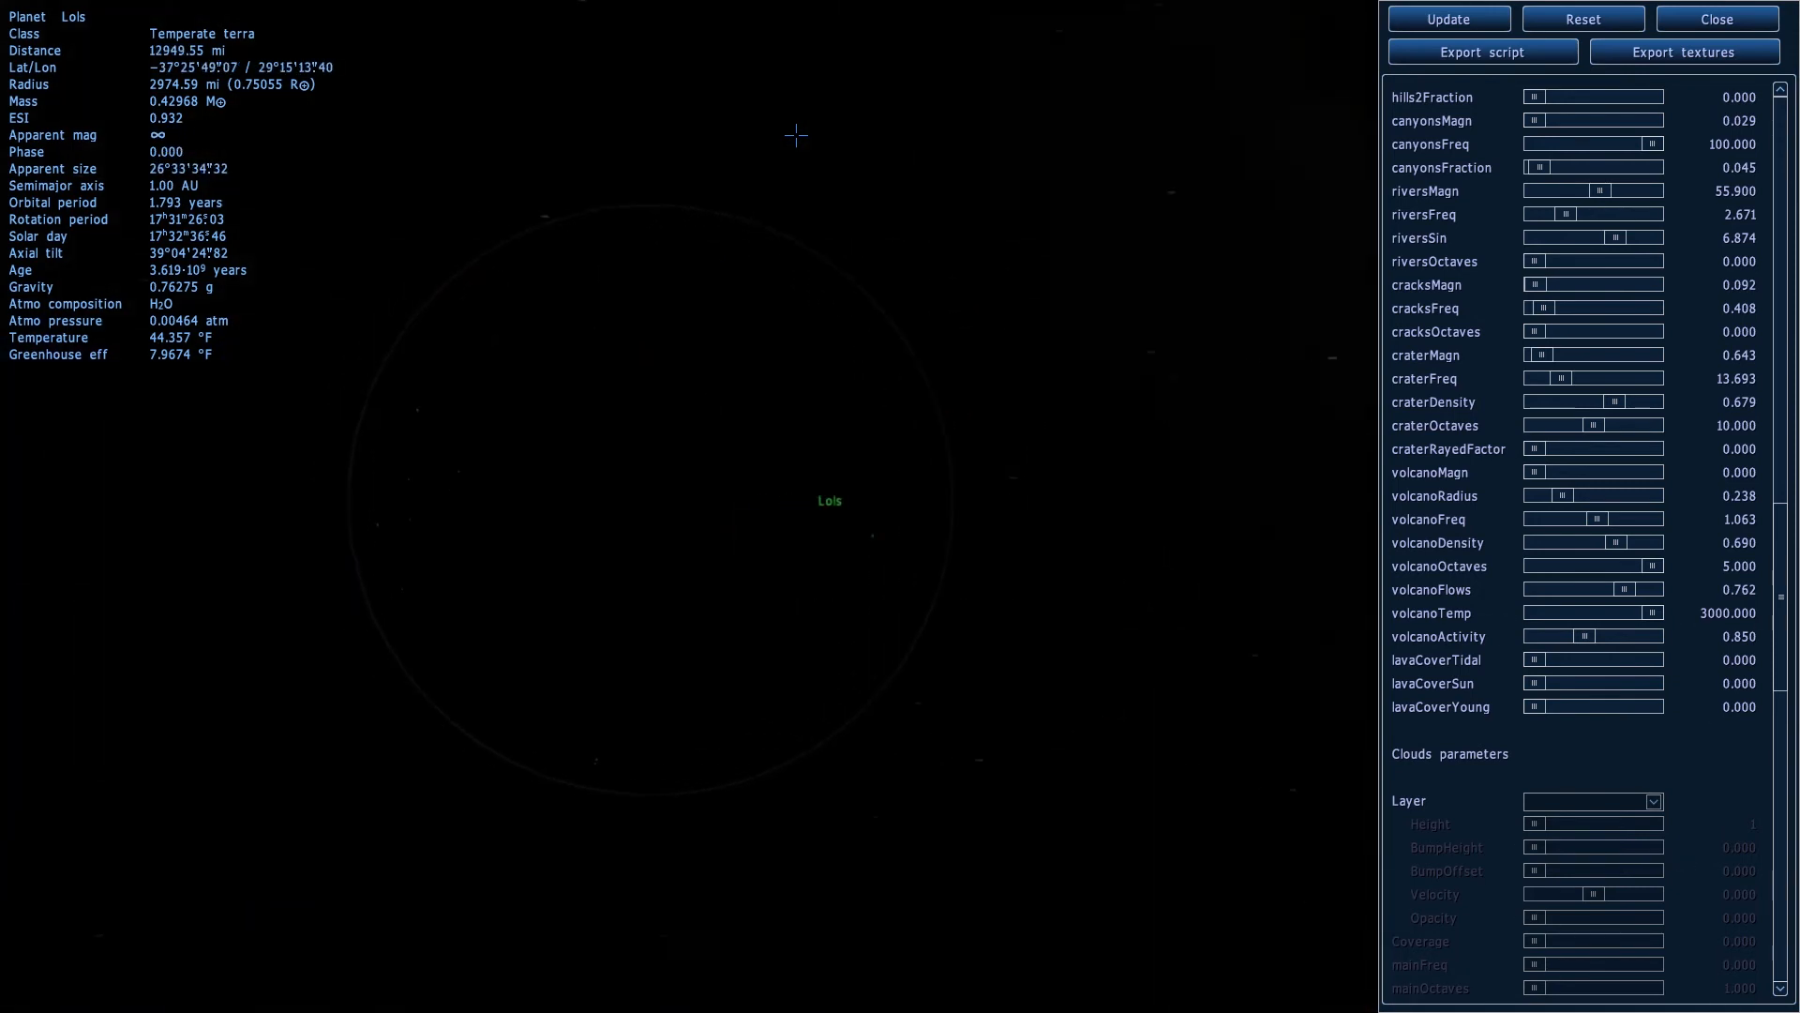
# - Examine the city lights on the night side up close and return to a distant view of the whole planet
pyautogui.press('a')
pyautogui.press('w')
pyautogui.press('d')
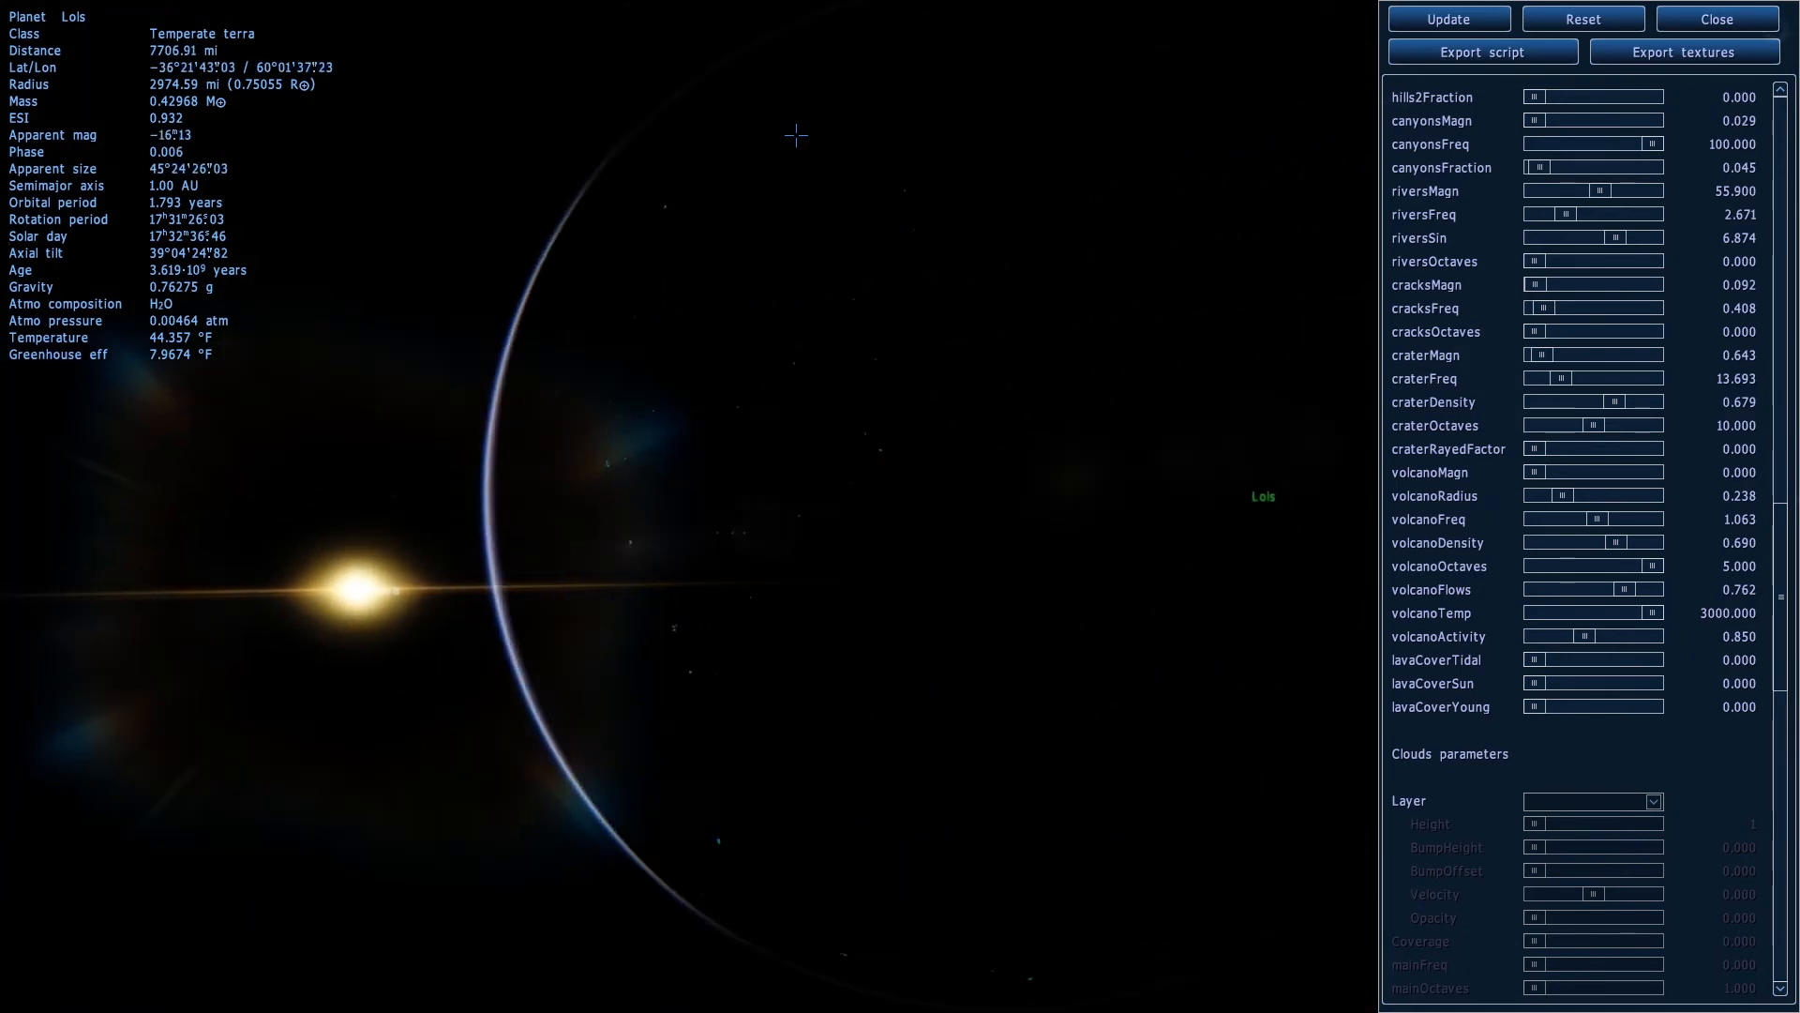
pyautogui.press('s')
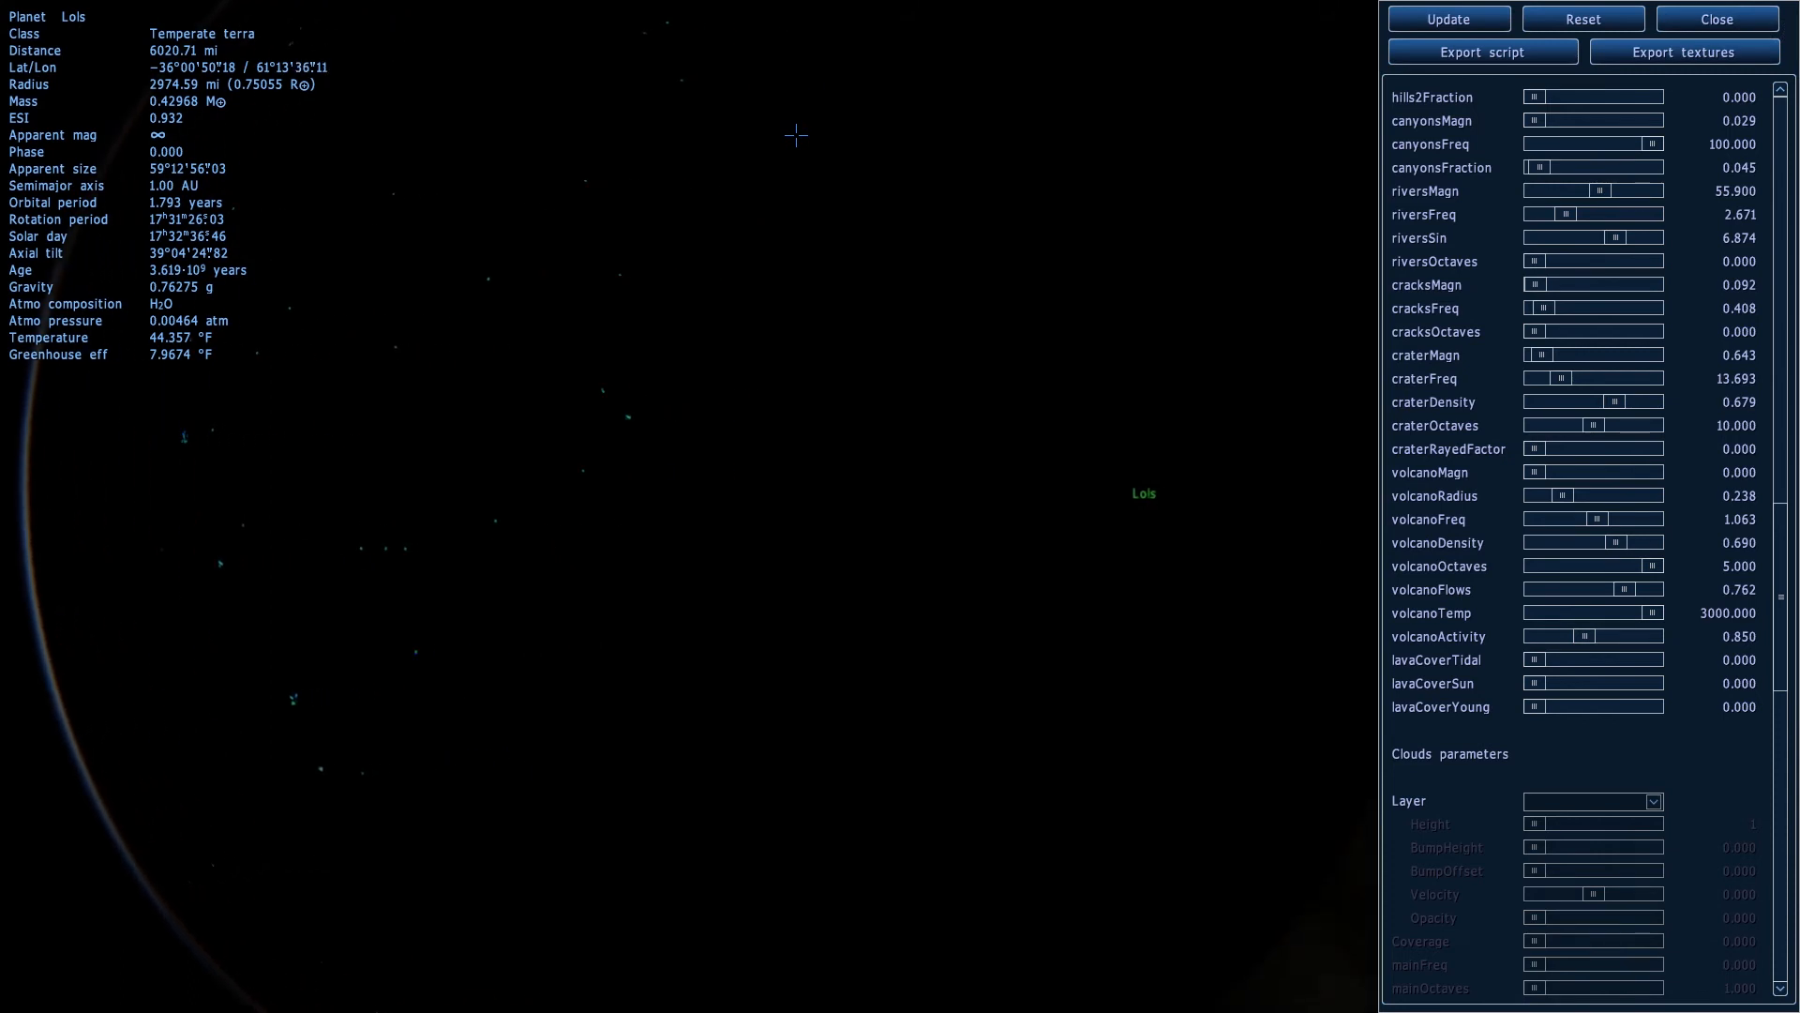
pyautogui.press('s')
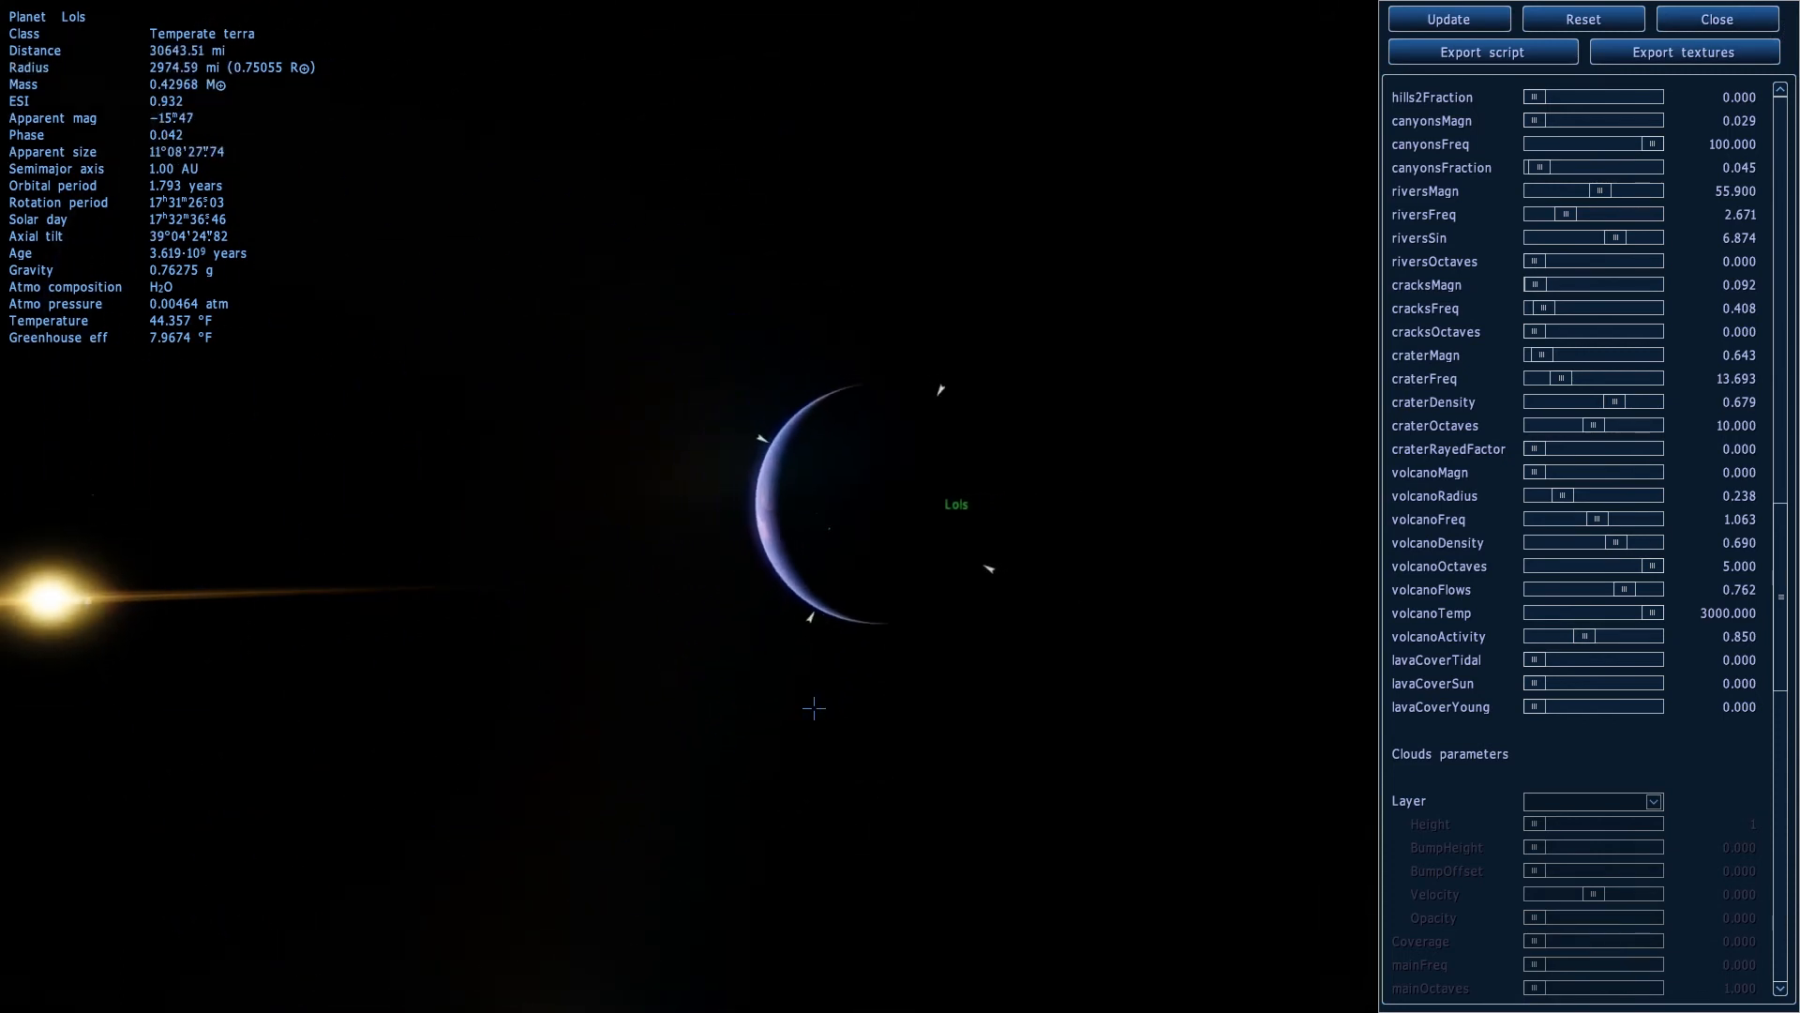
pyautogui.press('g')
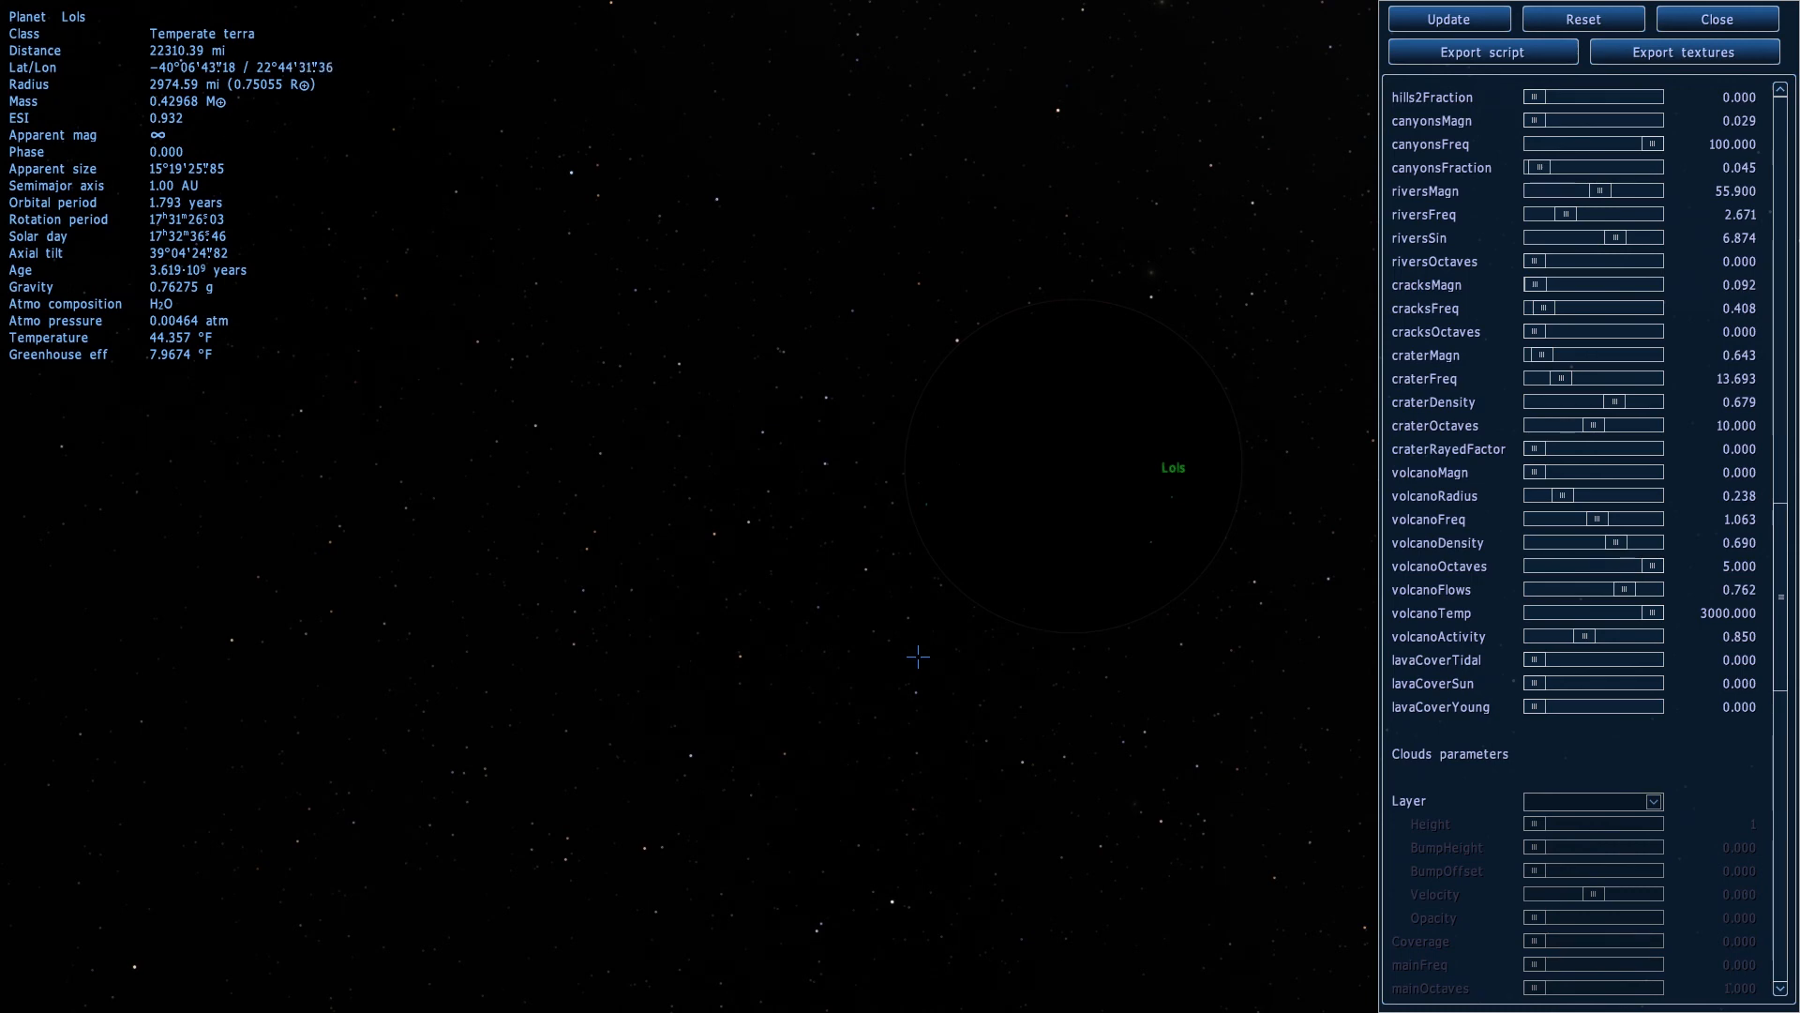
pyautogui.press('Escape')
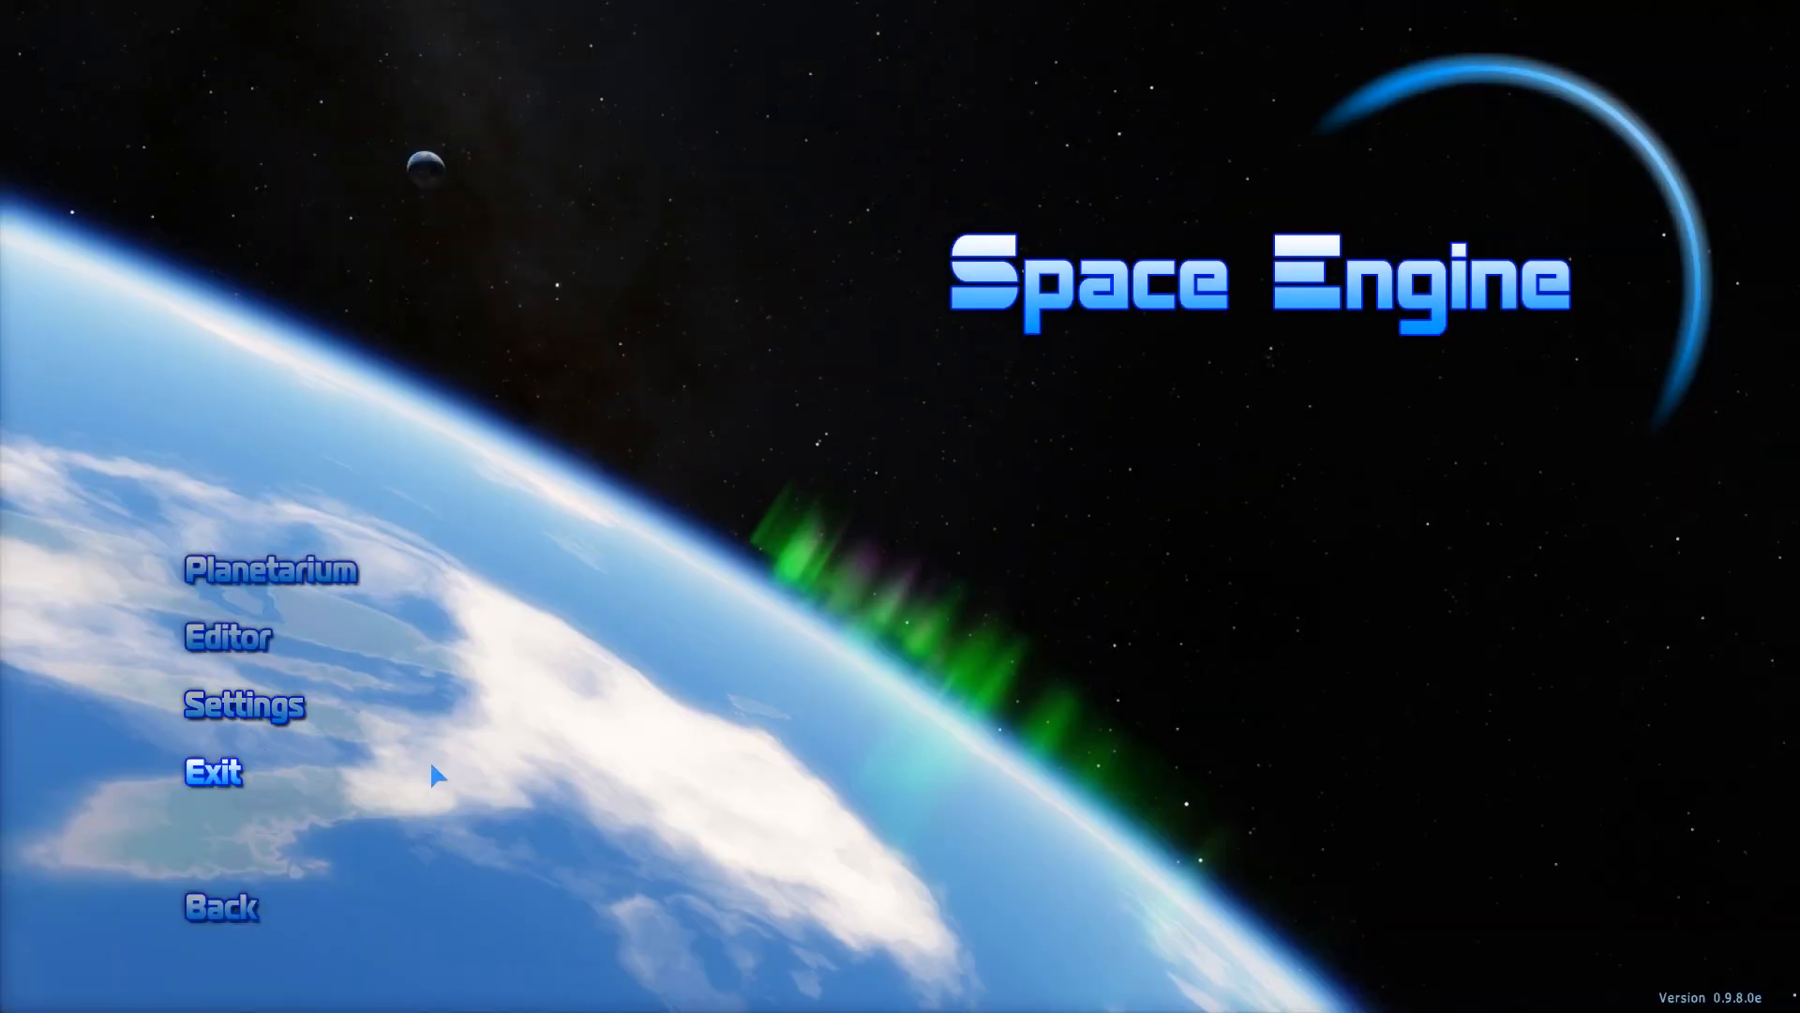
pyautogui.press('Escape')
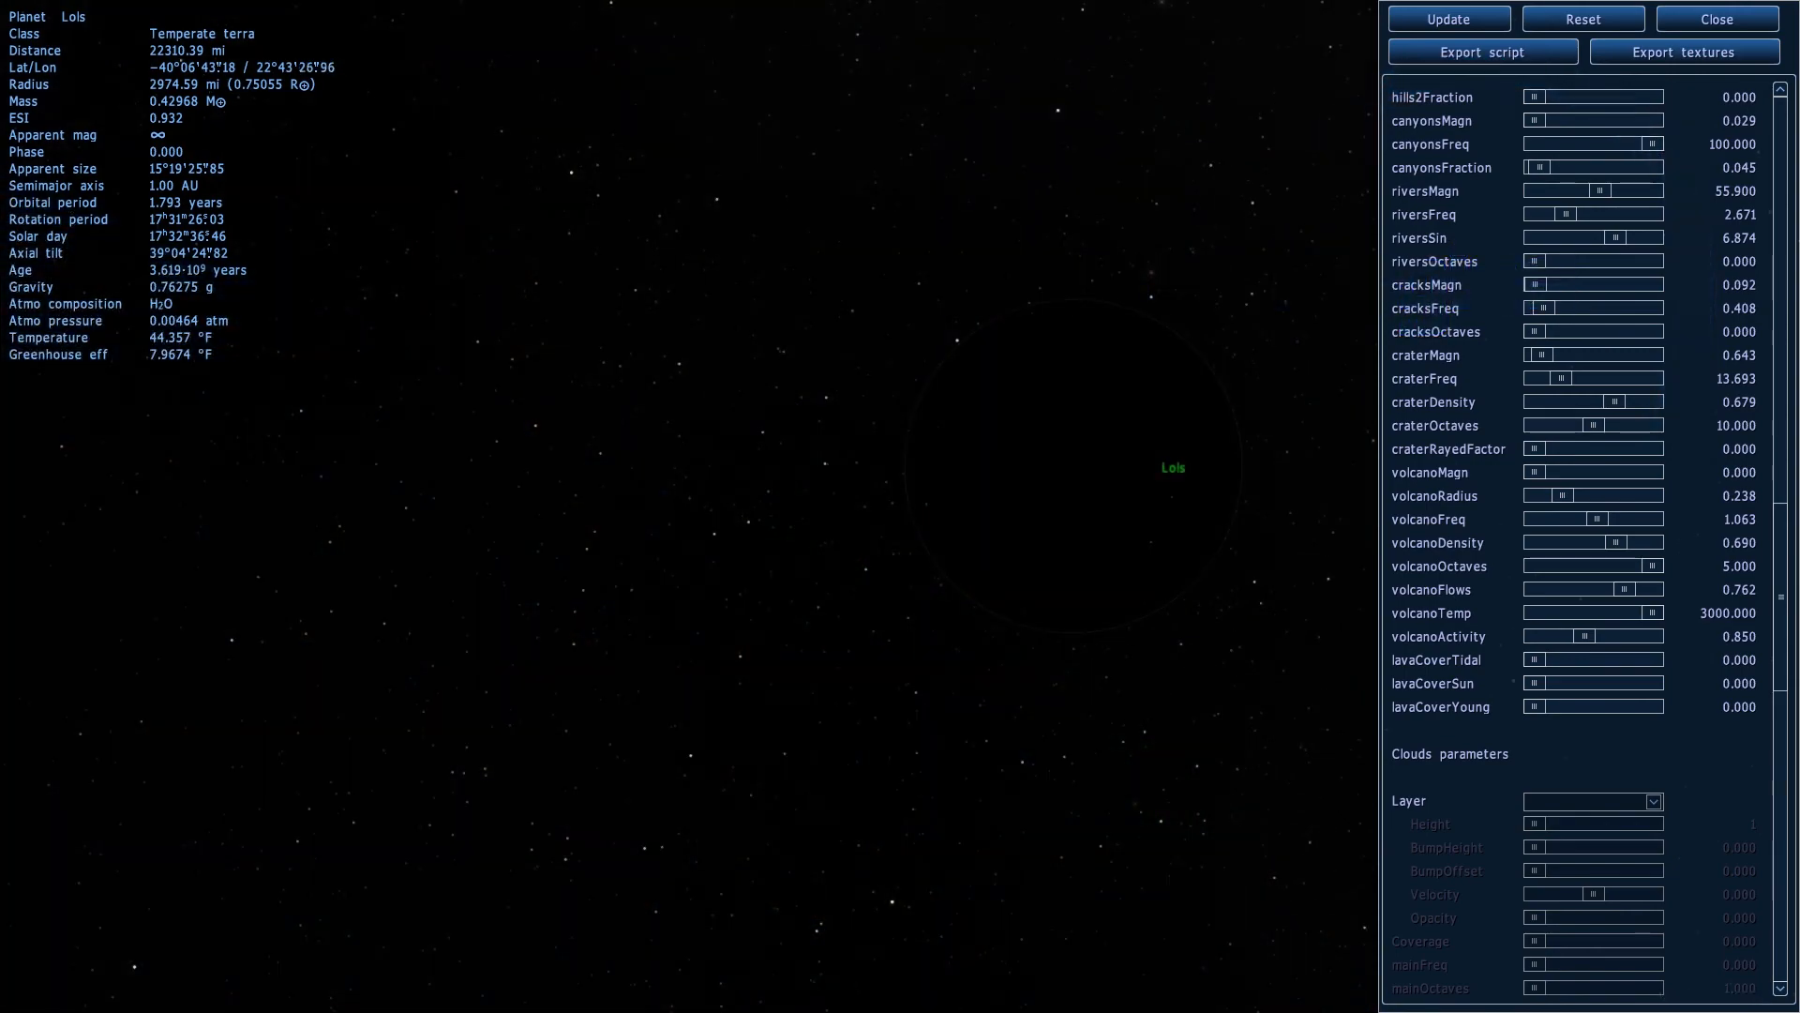